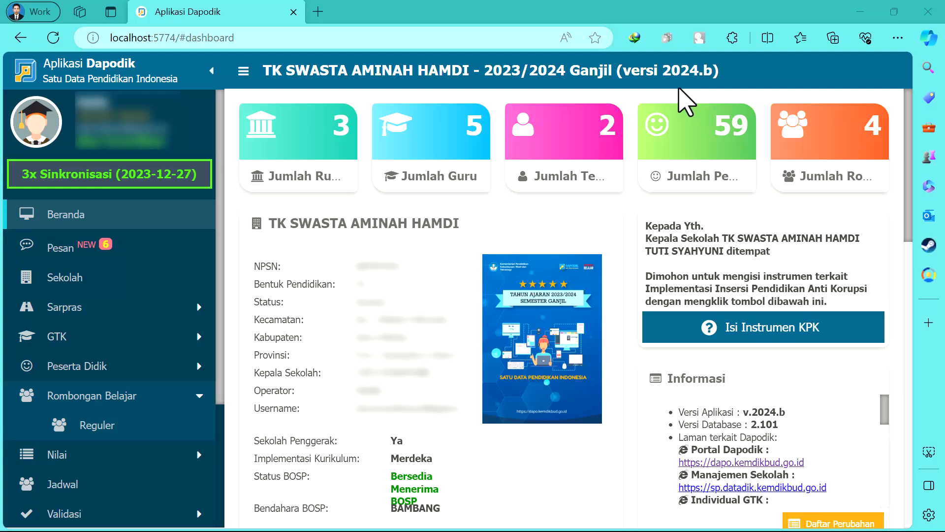
Step: Open the dapo.kemdikbud.go.id website in a new browser tab
left_click(317, 12)
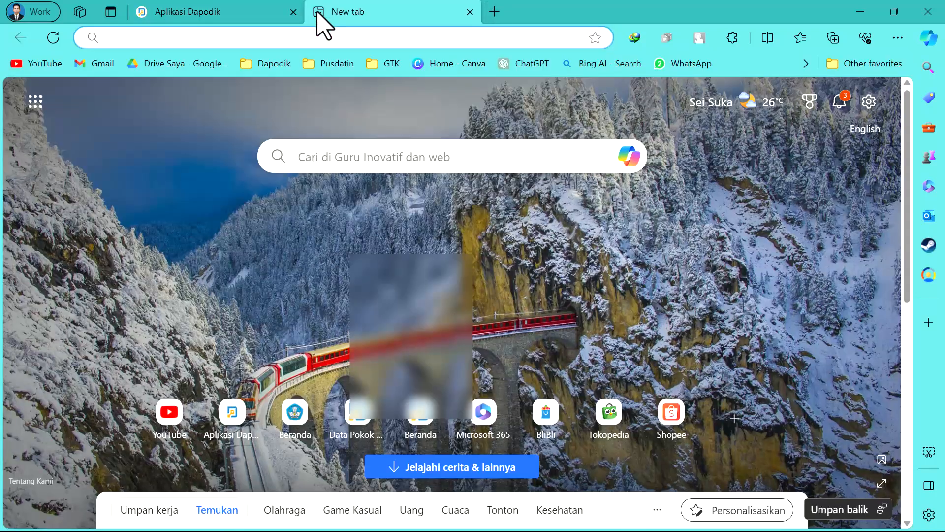
type("dapo.kemdikbud.go.id")
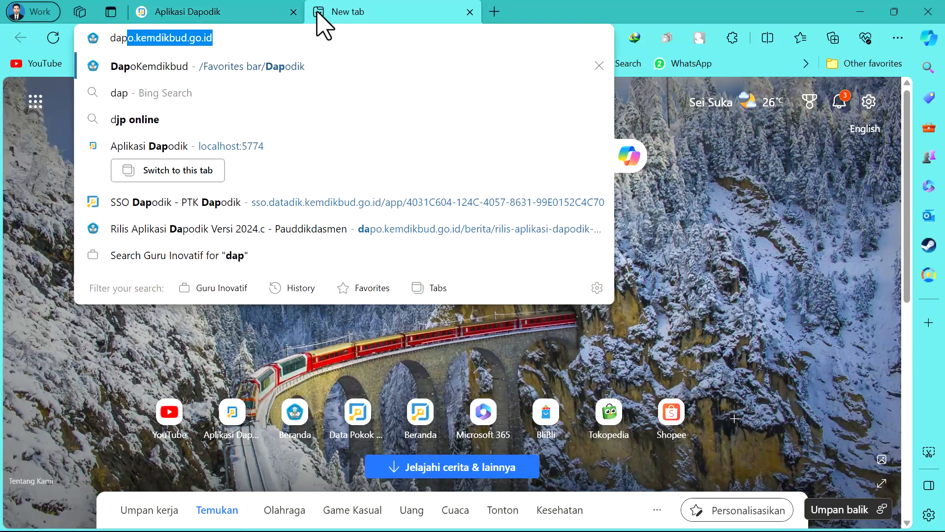
left_click(221, 42)
key("Return")
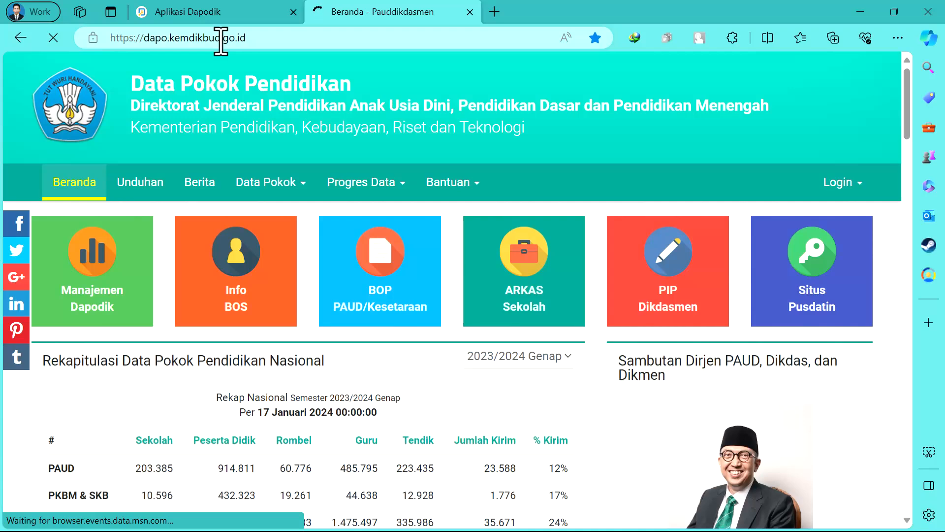
Step: Open the "Rilis Aplikasi Dapodik Versi 2024.c" news article and review its patch update instructions and change list
scroll(392, 218, "down", 10)
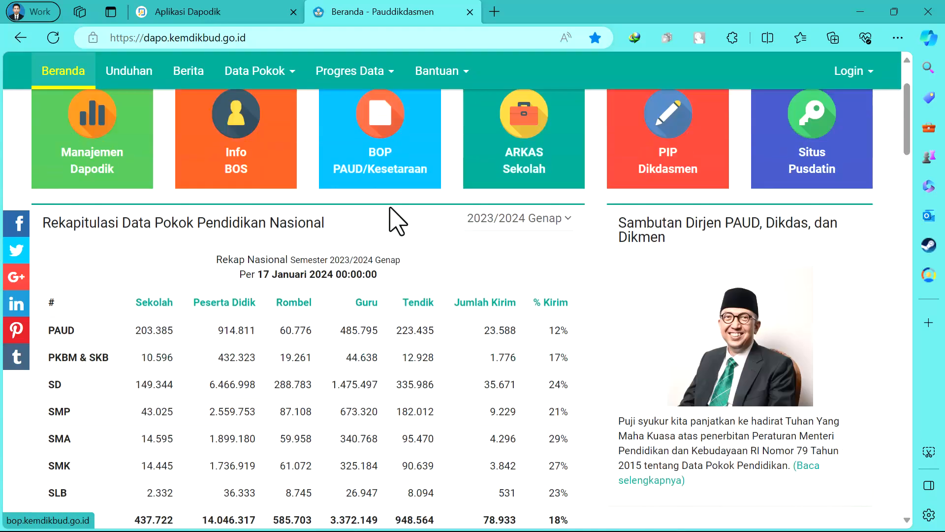
scroll(398, 221, "down", 1)
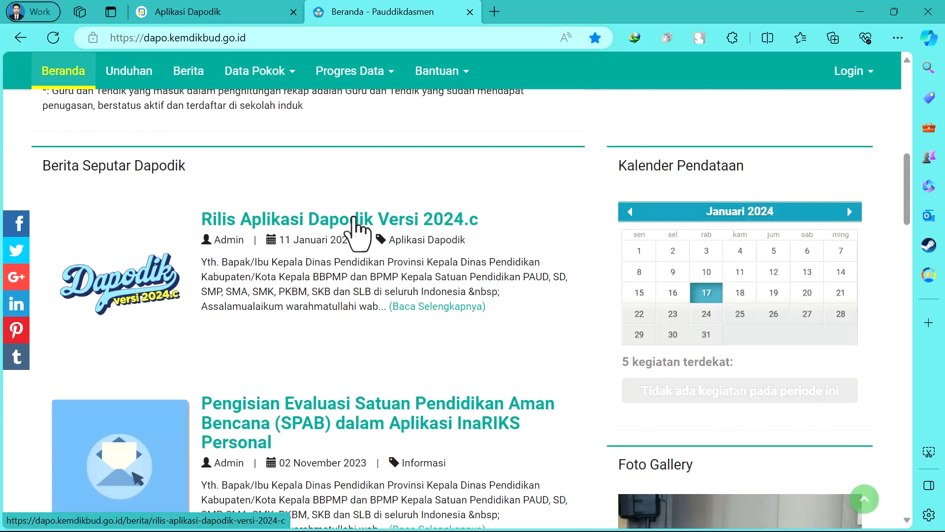
left_click(333, 226)
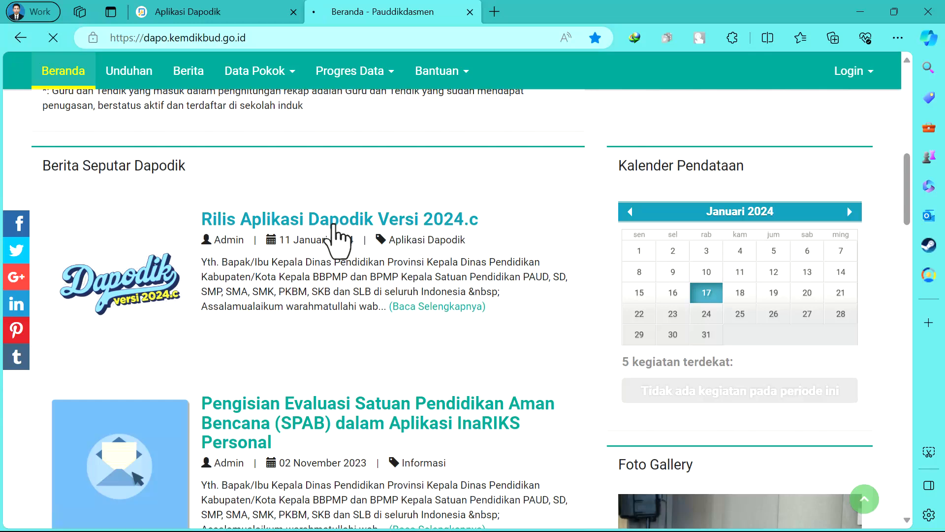
scroll(495, 367, "down", 6)
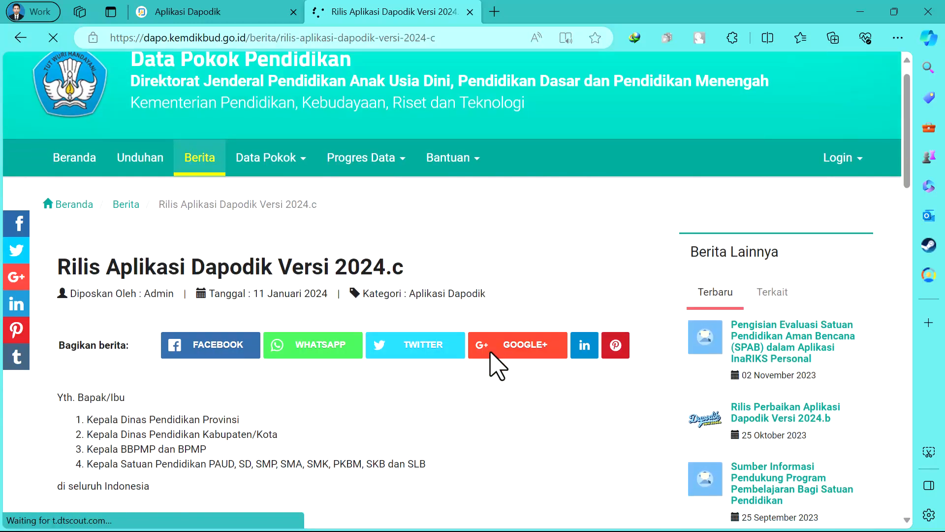
scroll(499, 365, "down", 7)
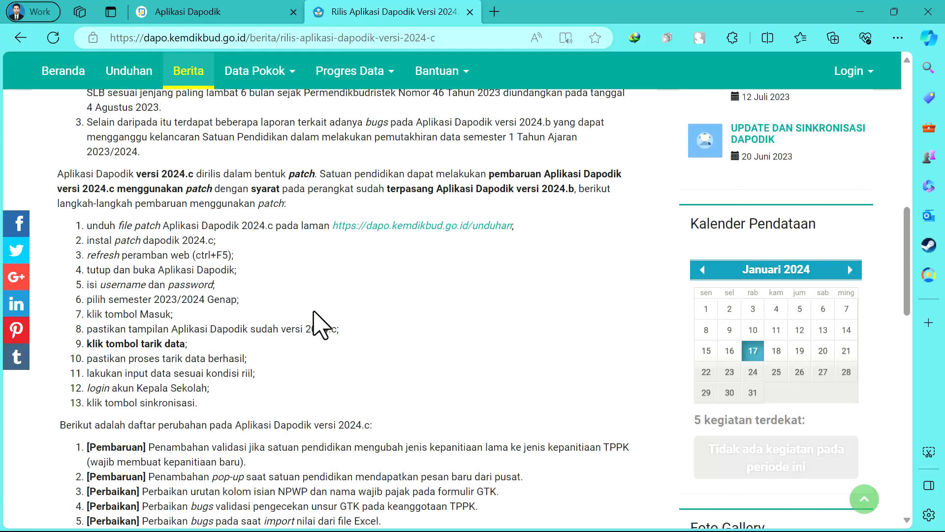
scroll(274, 336, "down", 1)
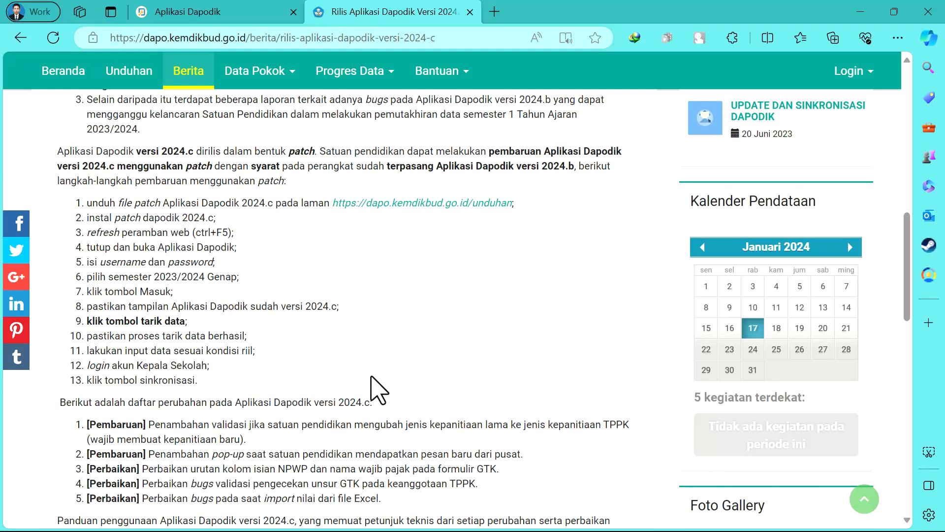
scroll(378, 391, "down", 3)
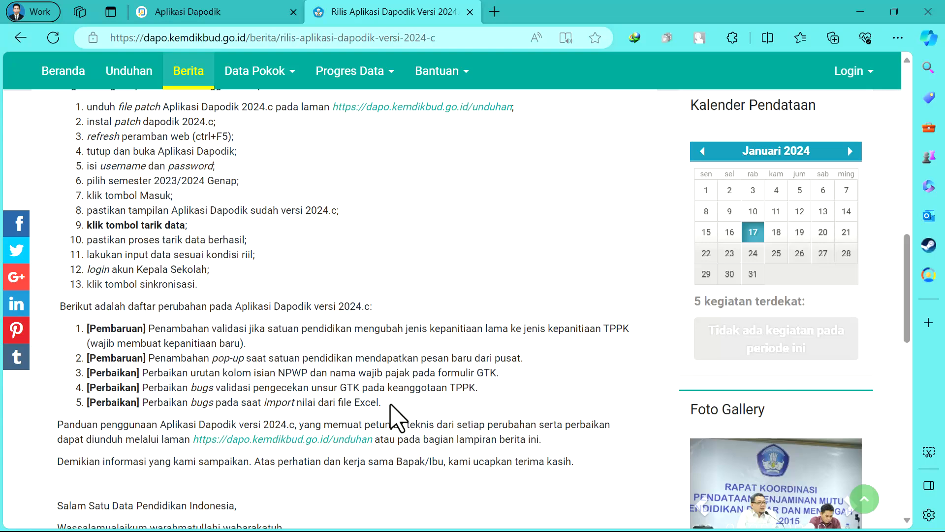
scroll(487, 241, "up", 1)
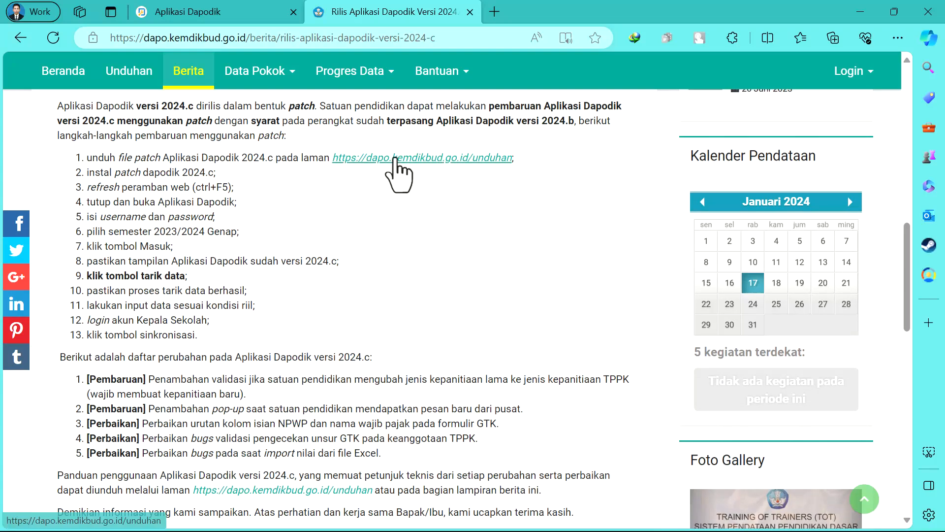
Step: Download Patch_Dapodik_2024.c.exe using the "Link 1 Patch 2024.c" link on the site's Unduhan page
left_click(127, 71)
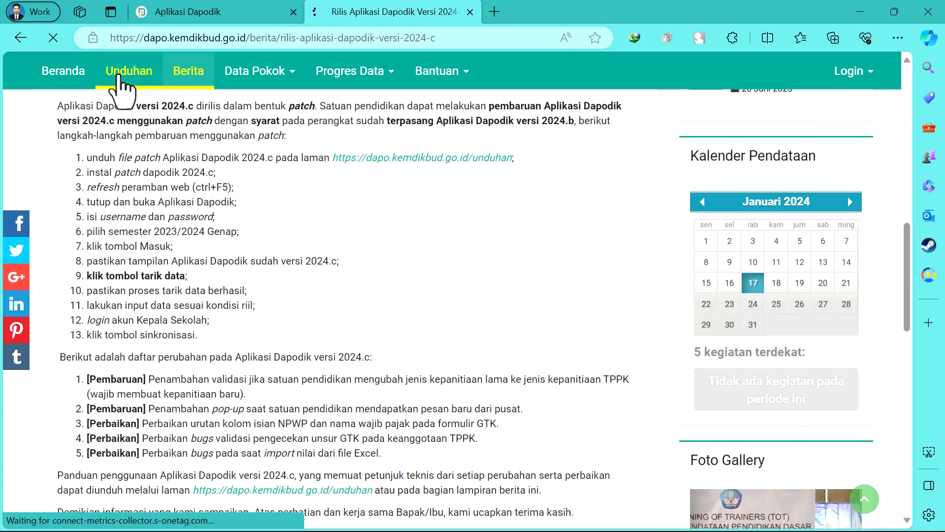
scroll(310, 227, "down", 8)
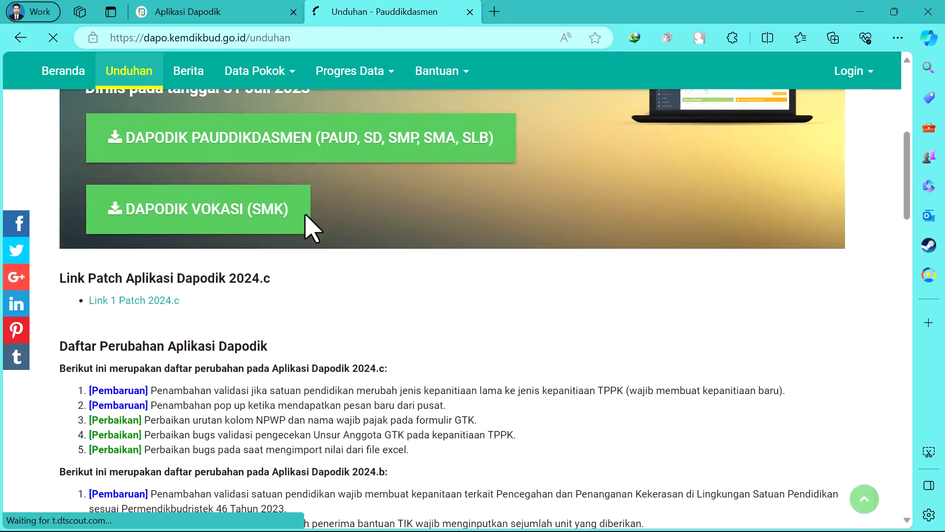
left_click(120, 295)
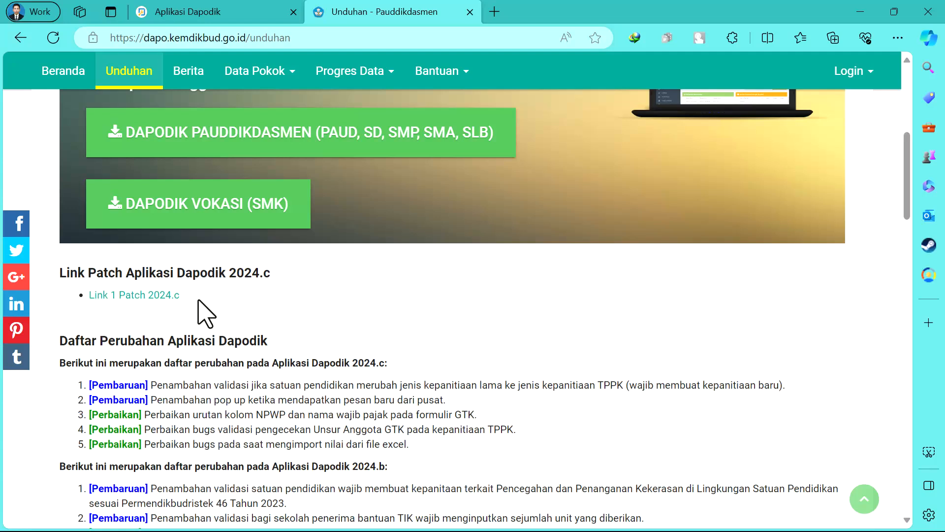
left_click(114, 296)
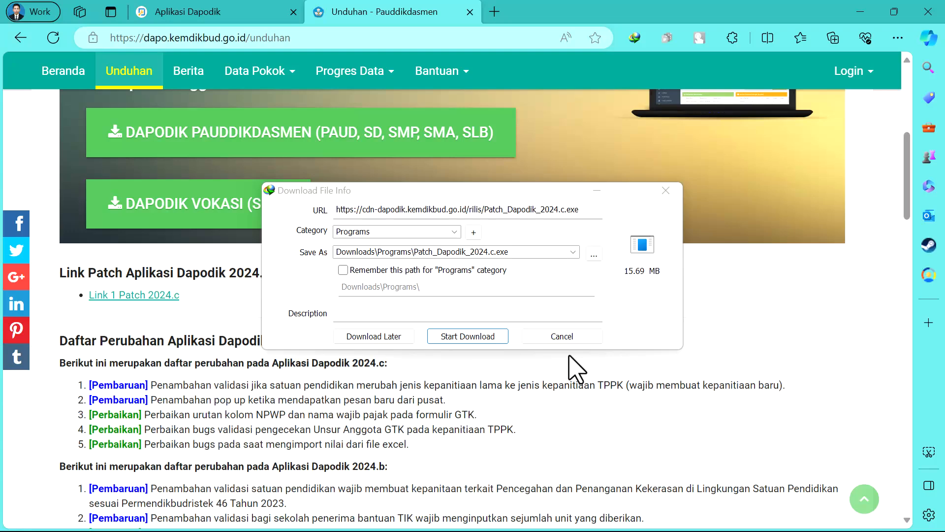
left_click(464, 340)
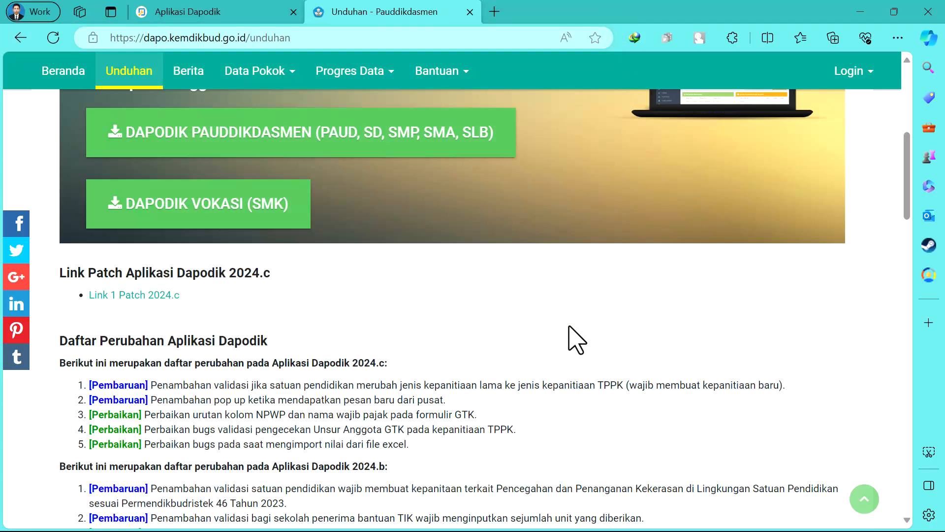
Step: Locate the downloaded Patch_Dapodik_2024.c file in the Programs folder inside Downloads using File Explorer, and minimize the folder window
key("super+e")
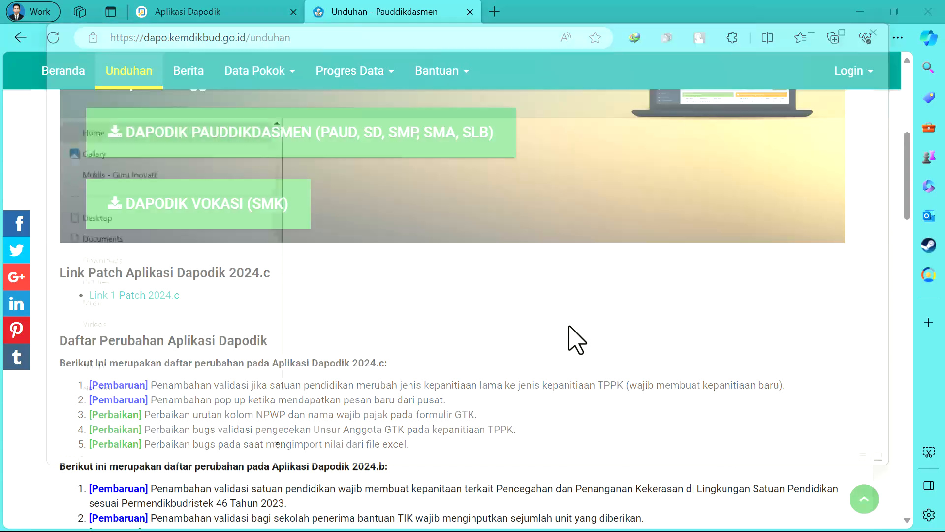
left_click(76, 266)
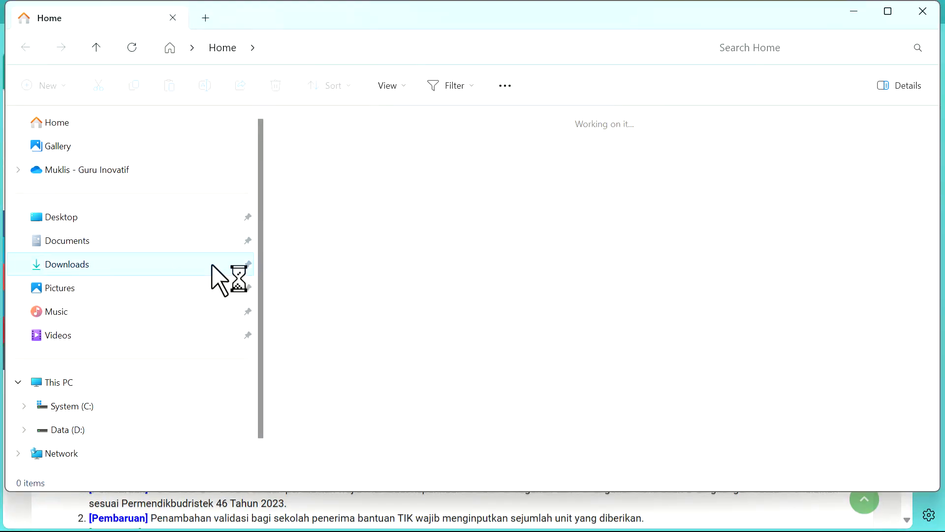
scroll(310, 435, "down", 2)
scroll(313, 430, "down", 5)
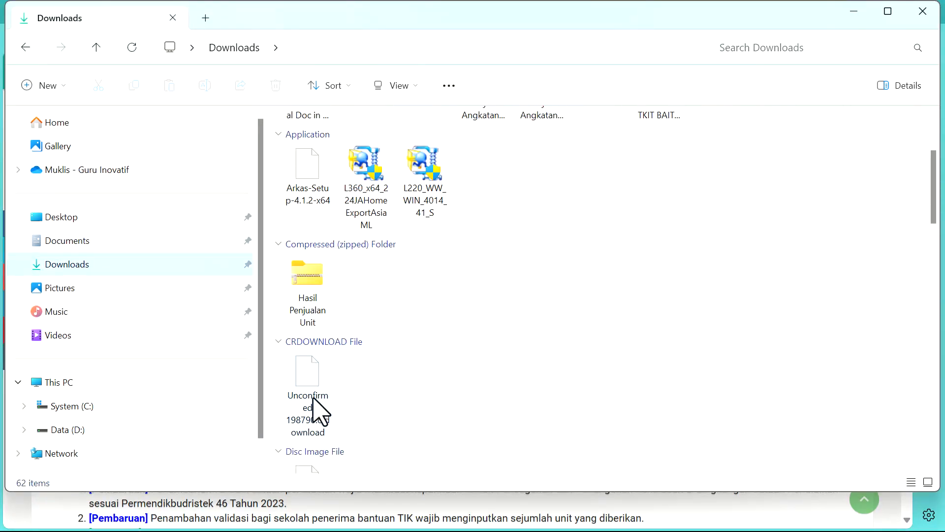
left_click(321, 368)
double_click(320, 368)
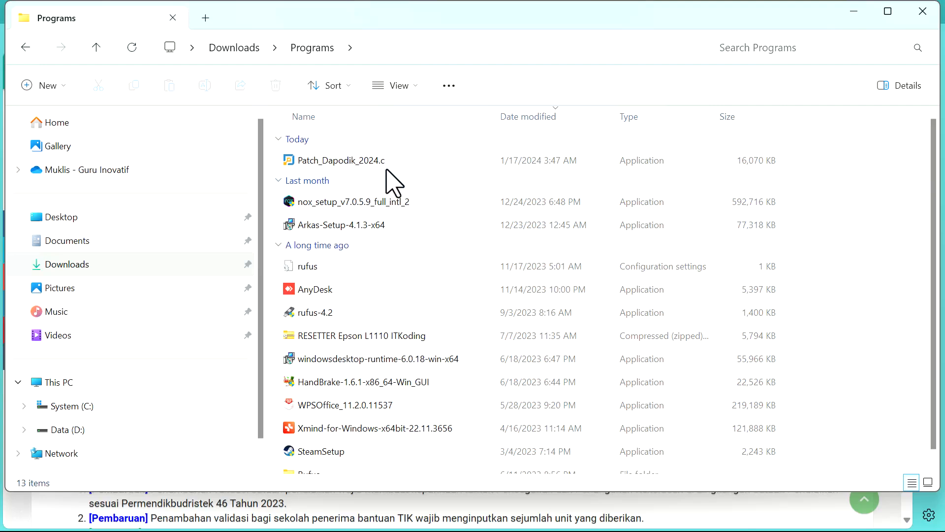
mouse_move(356, 162)
left_click(854, 11)
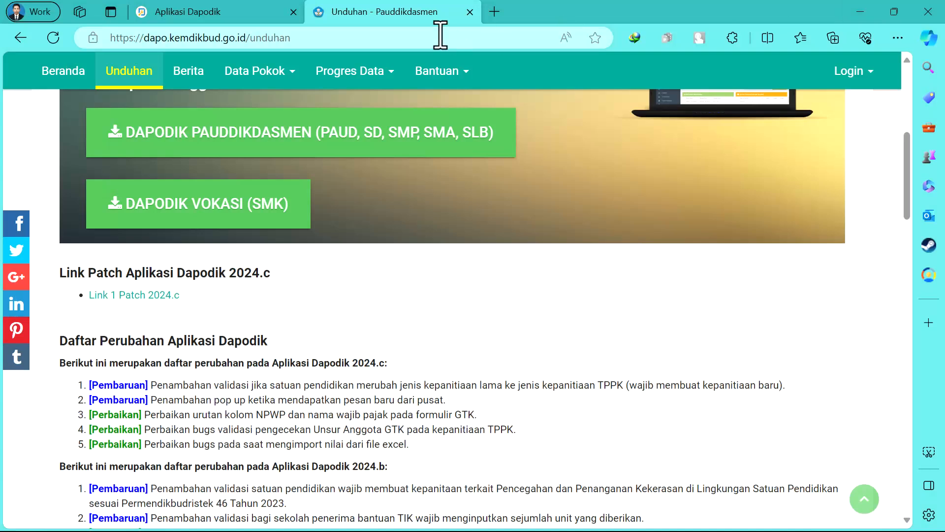
Step: Close the Aplikasi Dapodik page and the whole browser before installing the patch
left_click(234, 10)
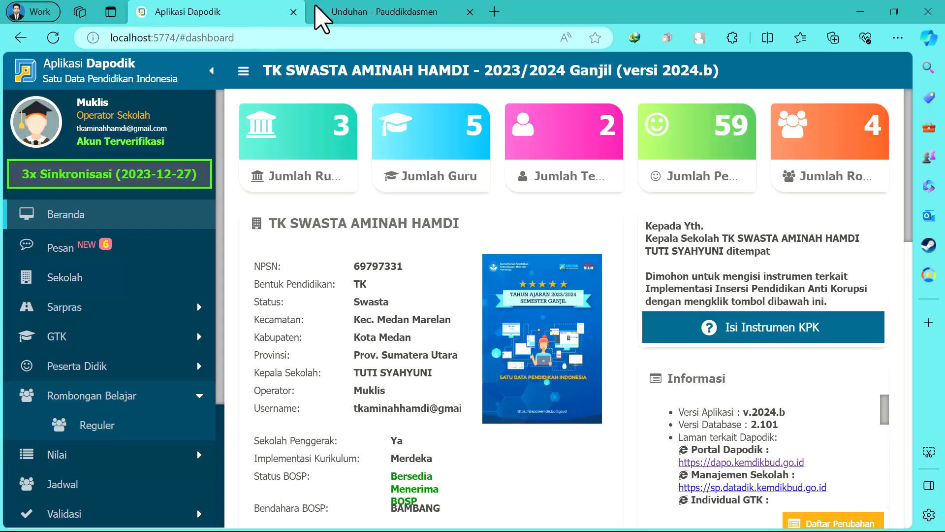
left_click(294, 12)
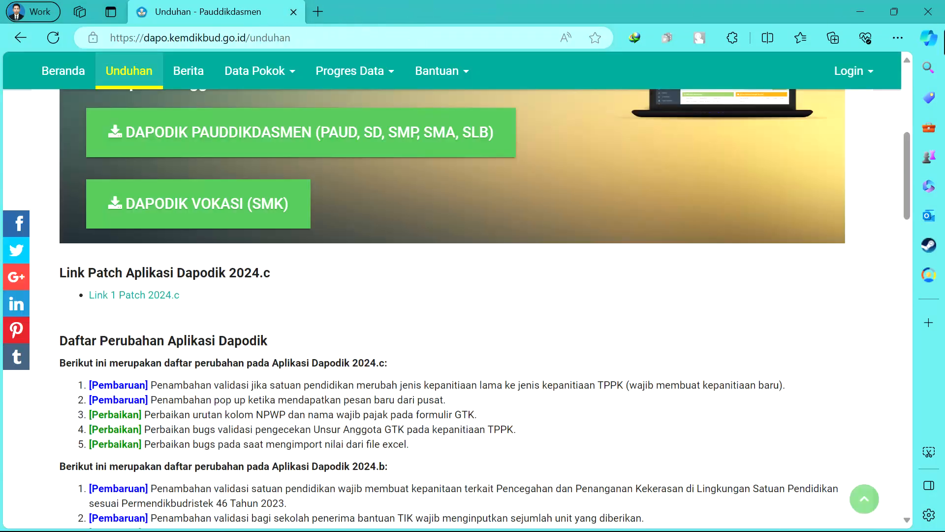
left_click(928, 14)
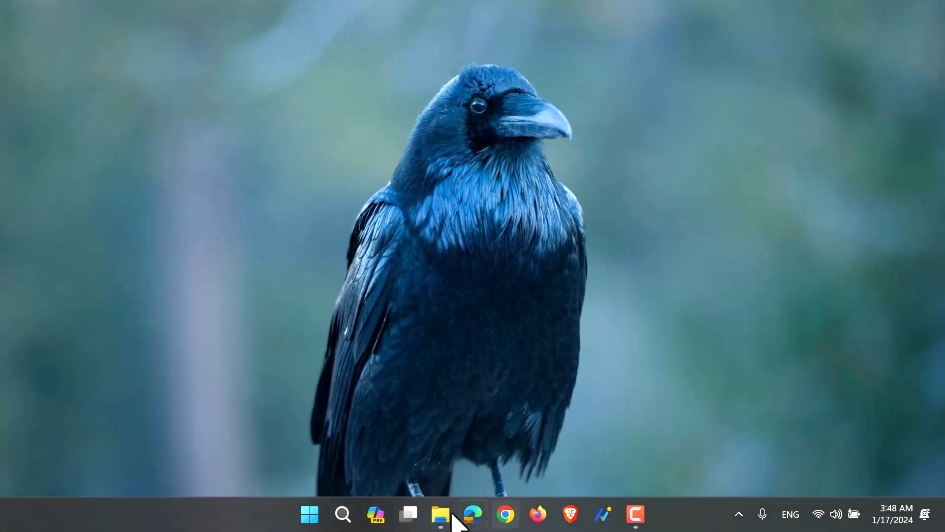
Step: Run Patch_Dapodik_2024.c from the Programs folder, complete the Dapodik 2024.c installation, and close the folder window
left_click(443, 514)
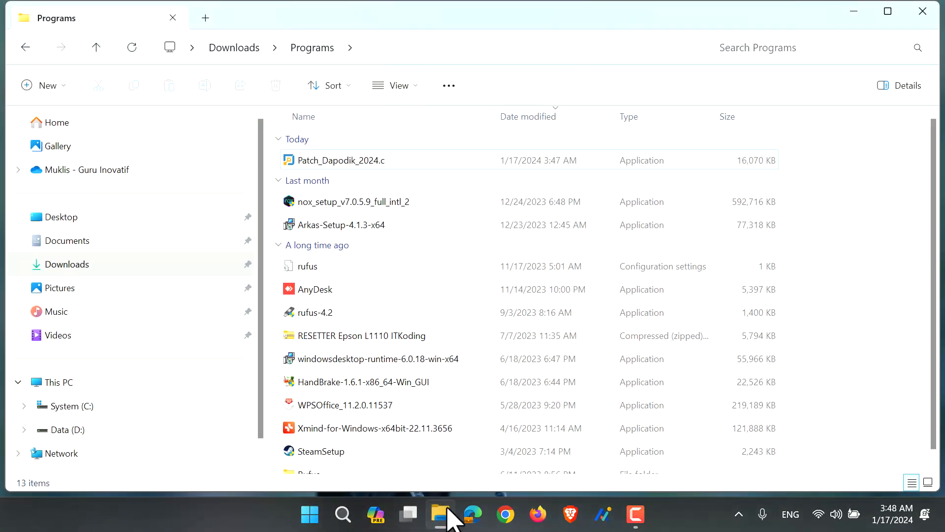
left_click(346, 162)
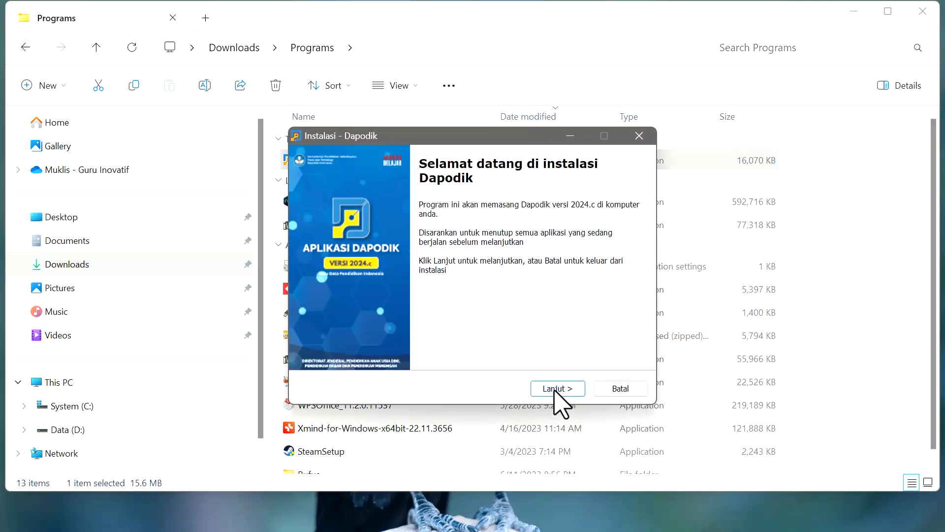
left_click(556, 389)
left_click(324, 343)
left_click(557, 389)
left_click(557, 388)
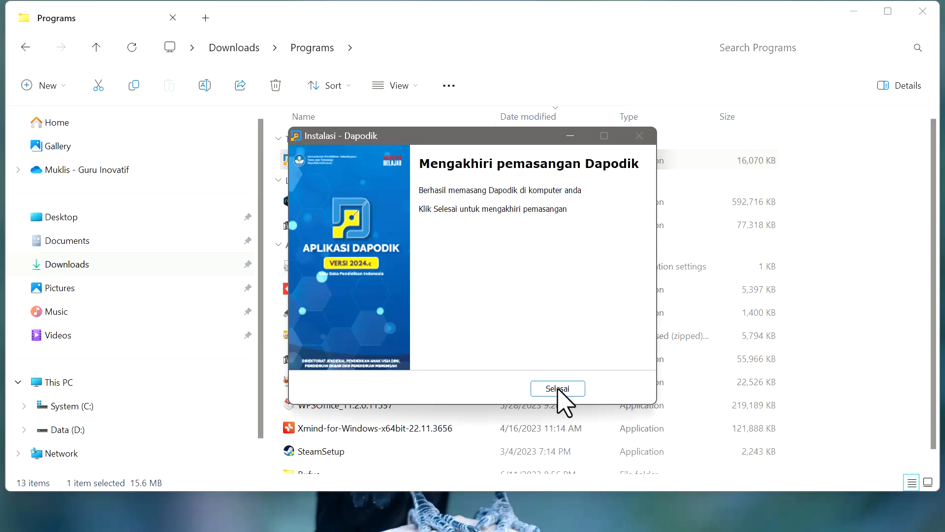
left_click(558, 388)
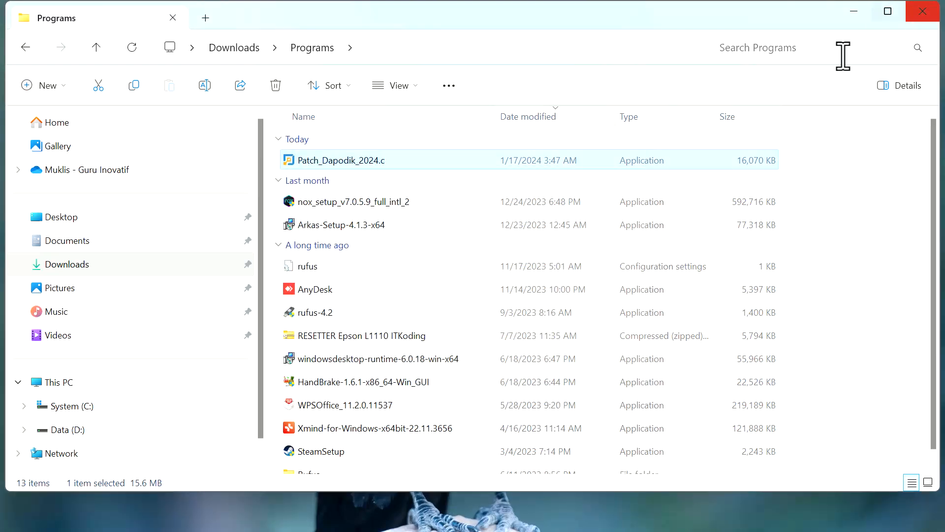
left_click(922, 12)
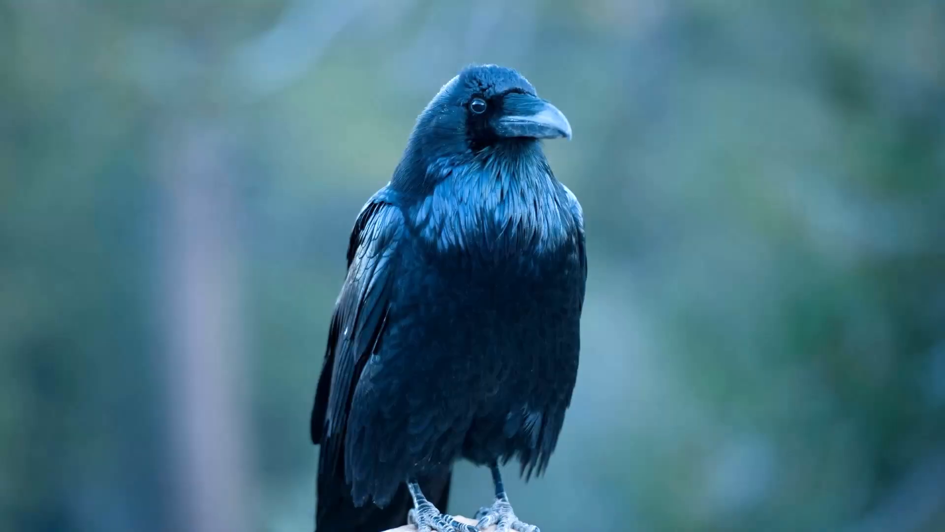
Step: Reopen the Edge browser, load localhost:5774, and sign in to Dapodik for the 2023/2024 Genap semester with the filled-in account
mouse_move(411, 519)
mouse_move(527, 531)
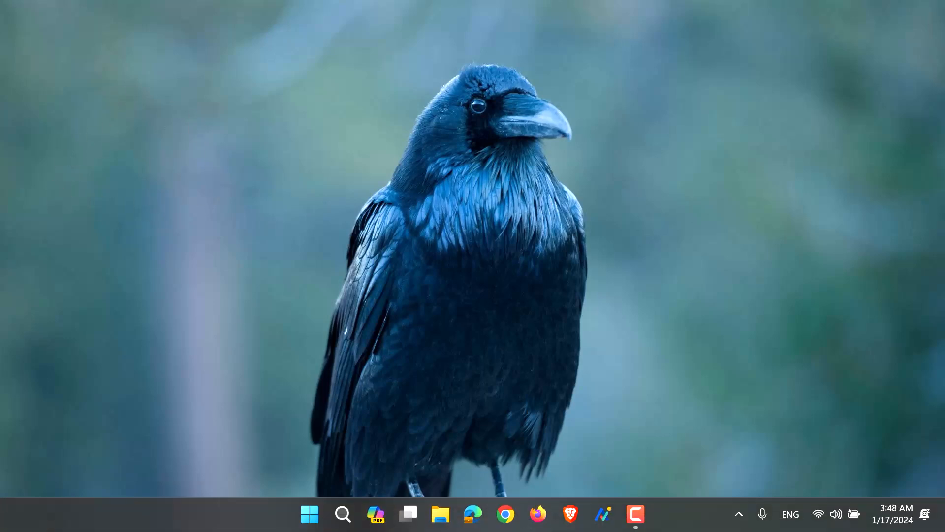
left_click(477, 518)
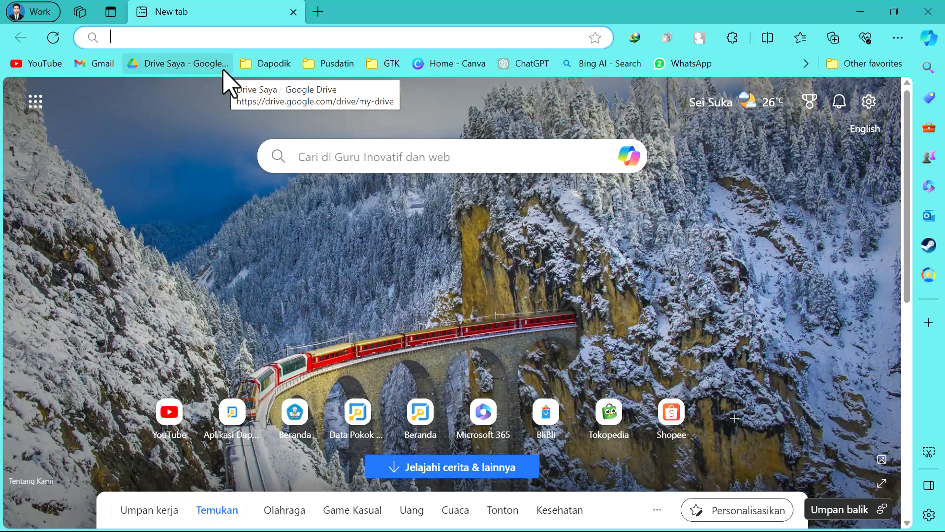
type("localhost:5774")
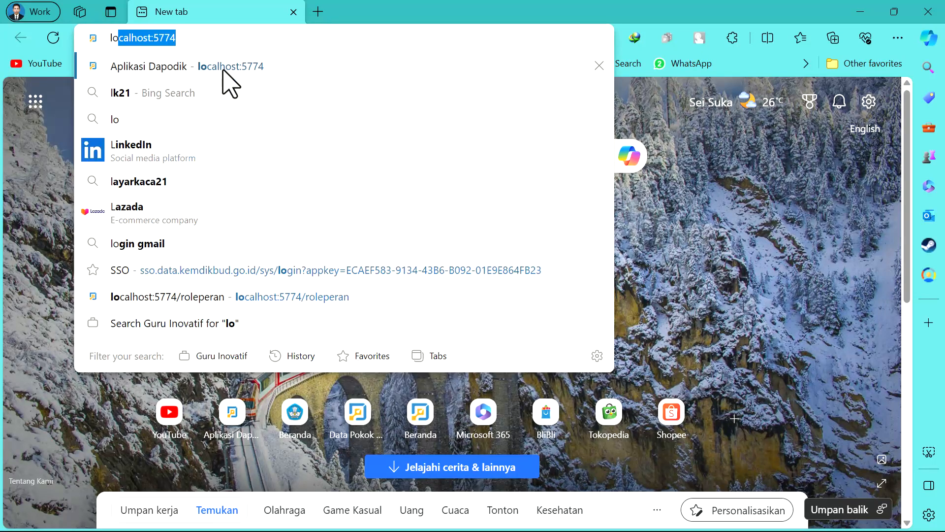
left_click(185, 38)
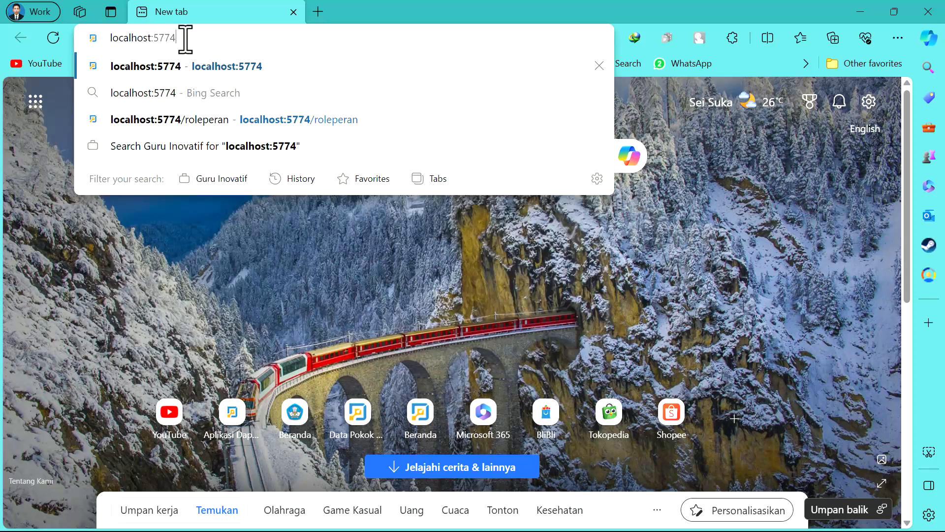
key("Return")
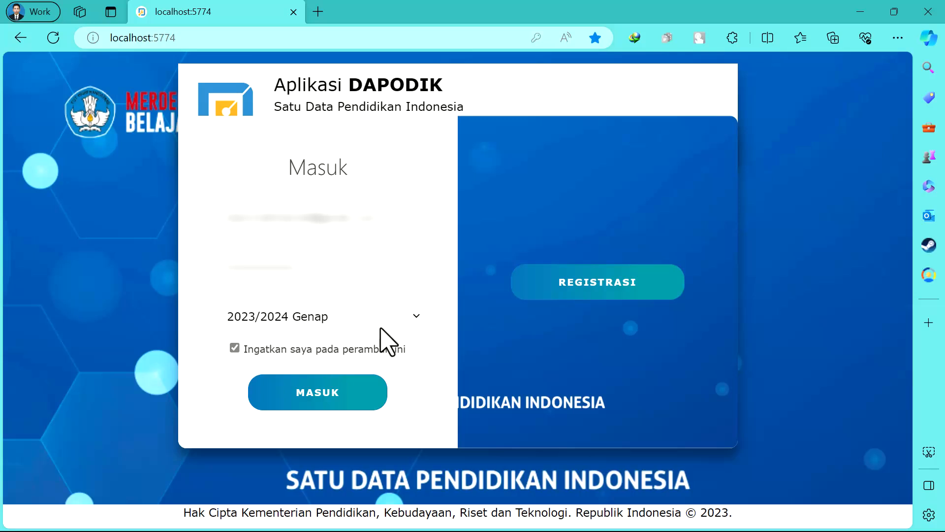
left_click(320, 394)
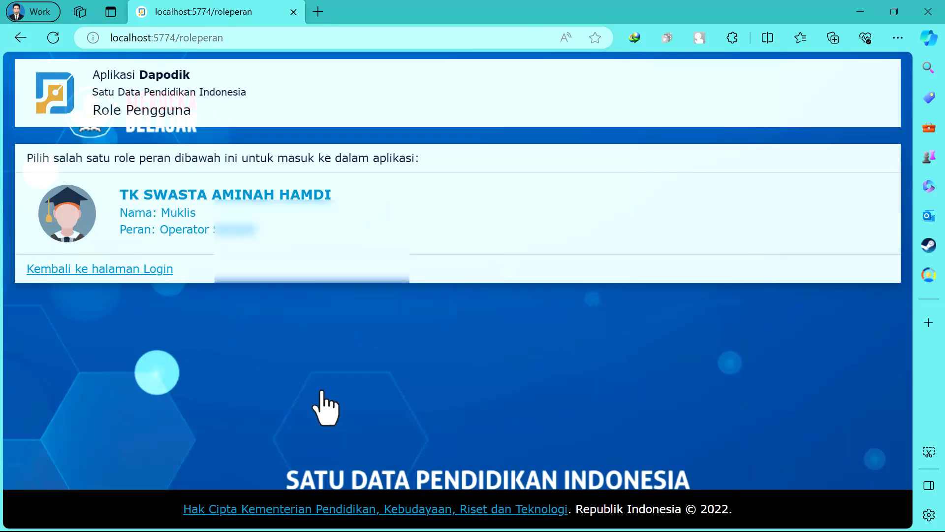
Step: Enter Dapodik with the school operator role and dismiss the release notes, the interface update notice and the new message from Pusat
left_click(283, 206)
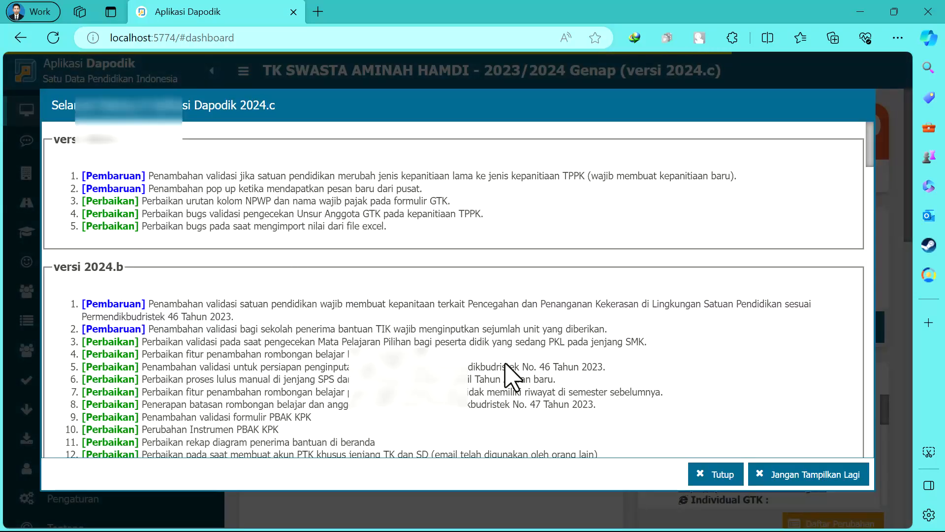
left_click(715, 475)
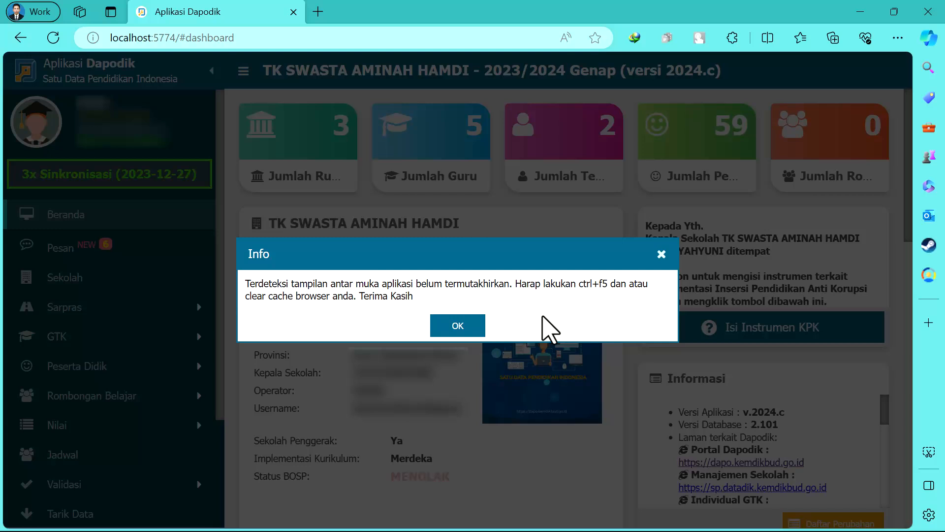
left_click(460, 326)
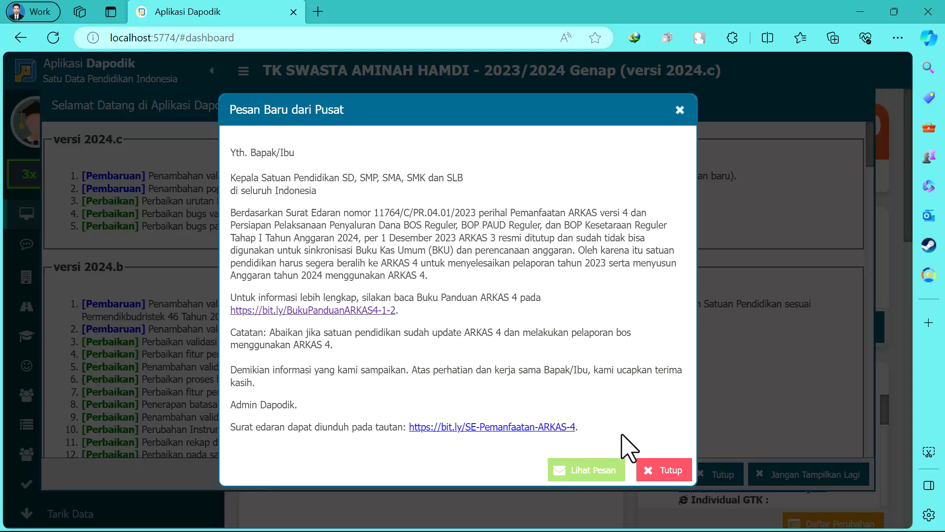
left_click(666, 472)
left_click(723, 476)
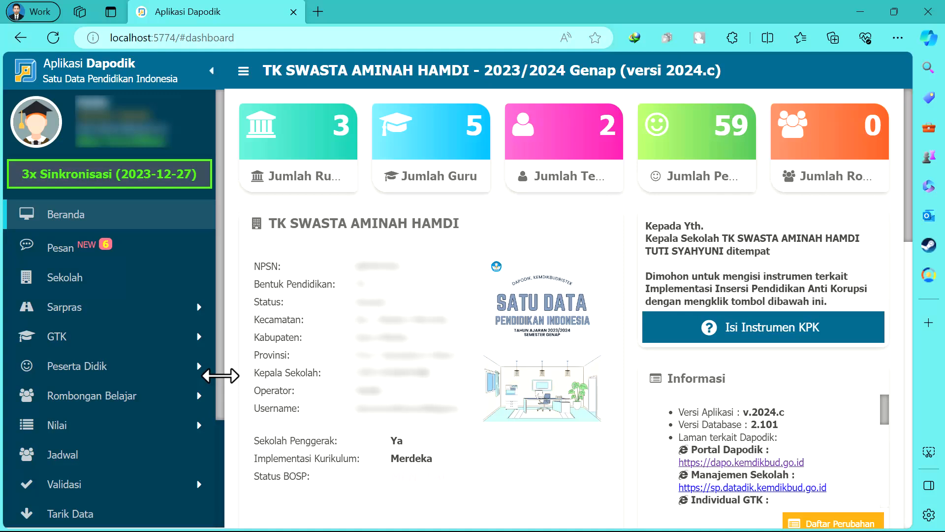
Step: Run Validasi Lokal for Sarpras, Peserta Didik, GTK, Rombongan Belajar & Jadwal, Pembelajaran, Nilai and Referensi
scroll(55, 392, "down", 3)
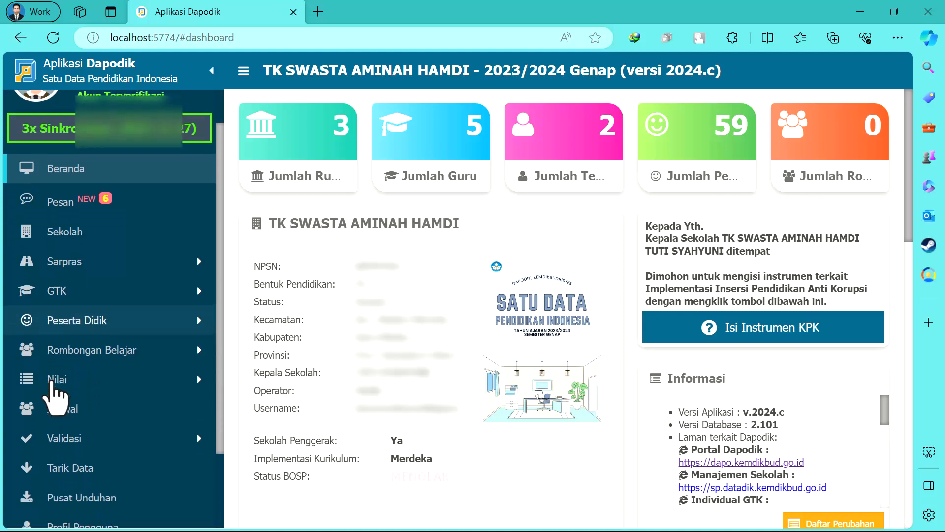
left_click(100, 379)
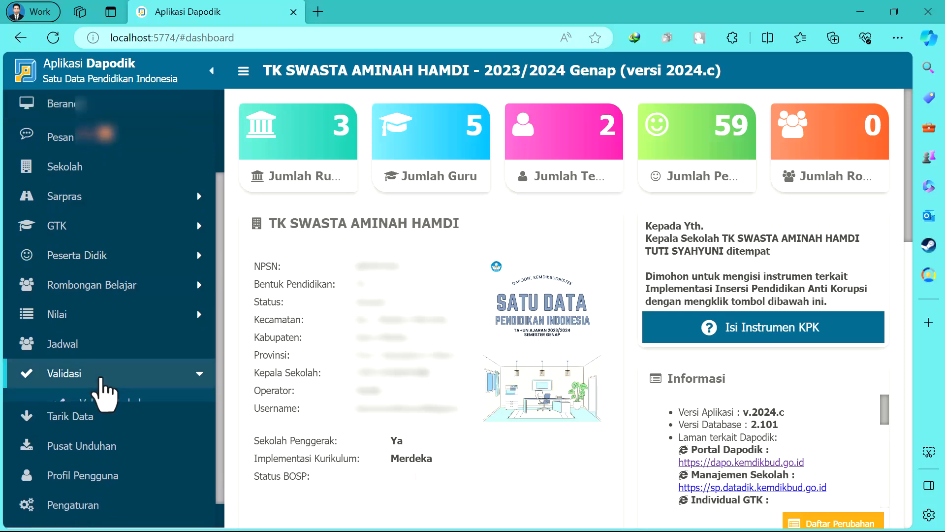
left_click(101, 402)
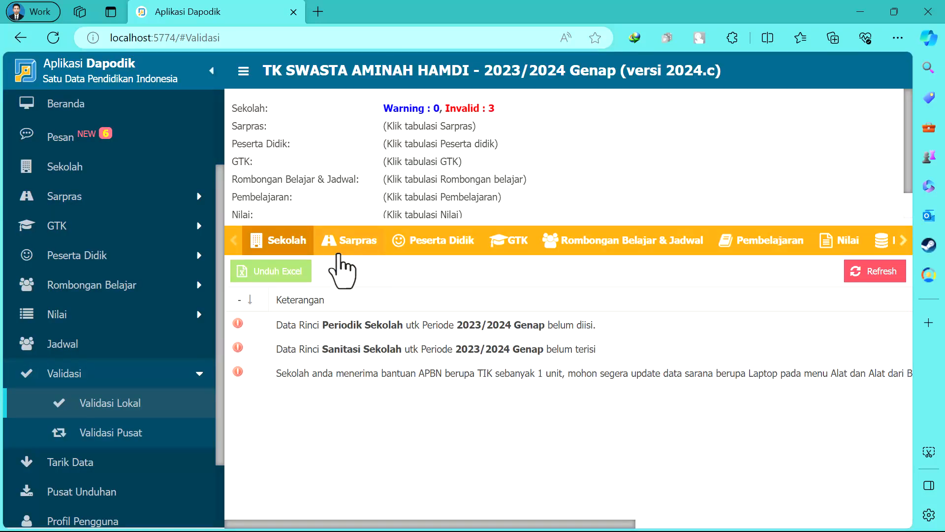
left_click(350, 240)
left_click(436, 242)
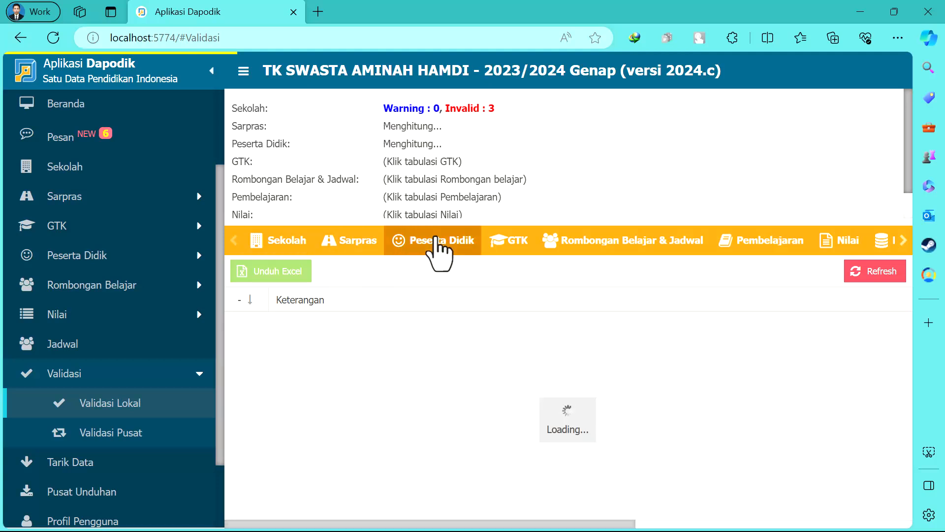
left_click(513, 246)
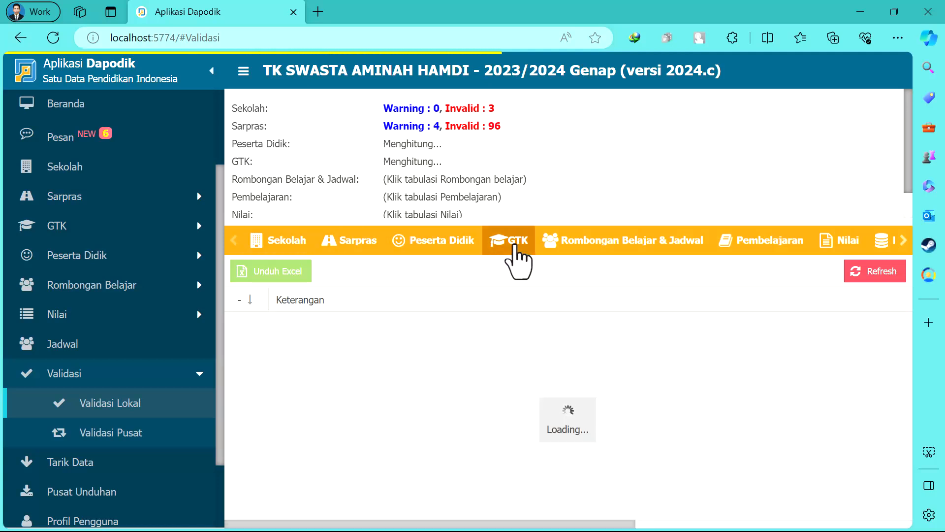
left_click(598, 249)
left_click(750, 246)
left_click(836, 242)
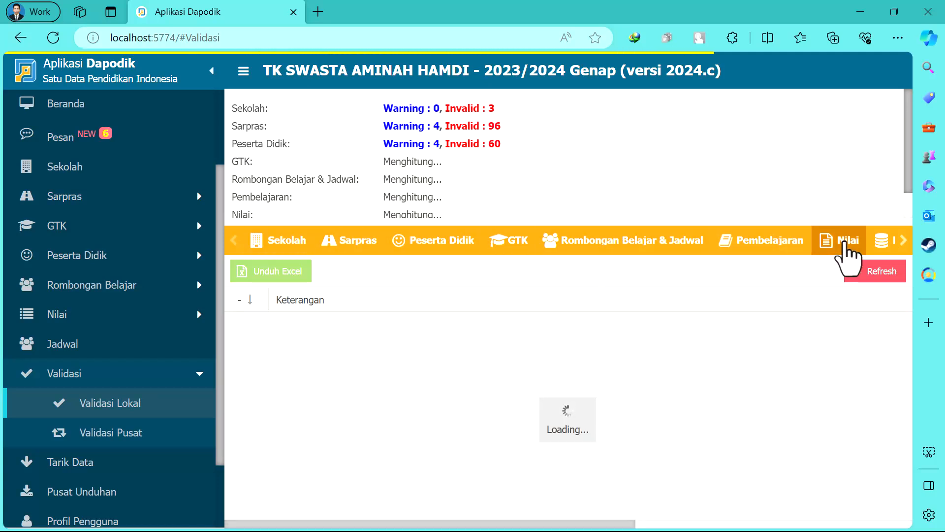
left_click(881, 241)
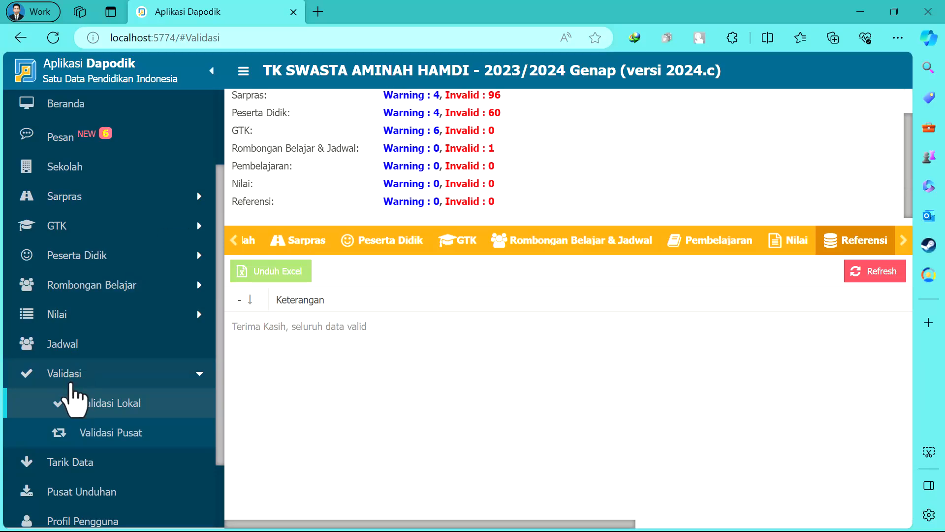
Step: Run Tarik Data from the server, agreeing to continue the process, and check the computer's current date and time
left_click(98, 465)
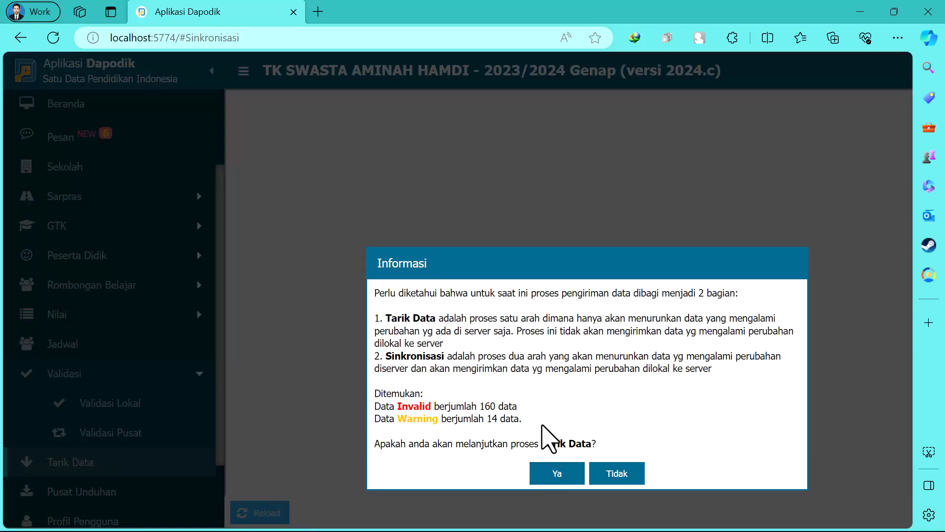
left_click(546, 473)
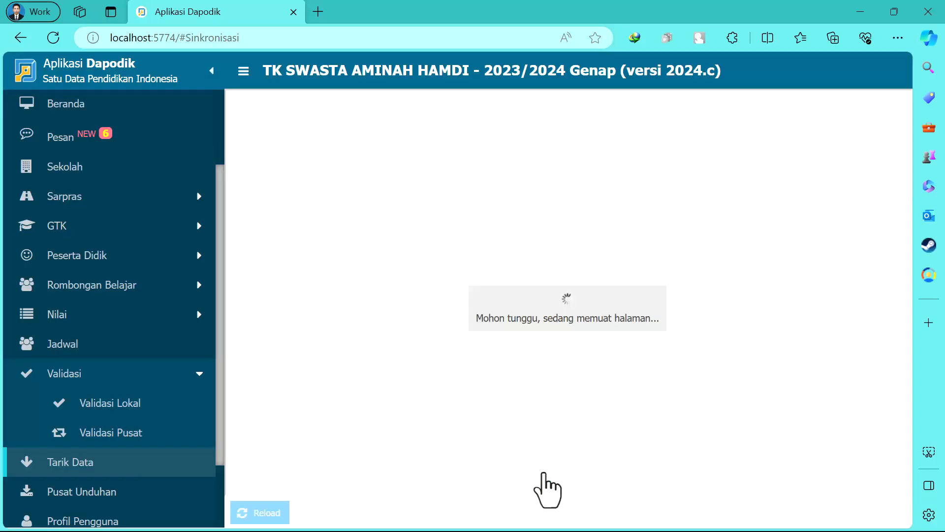
left_click(595, 411)
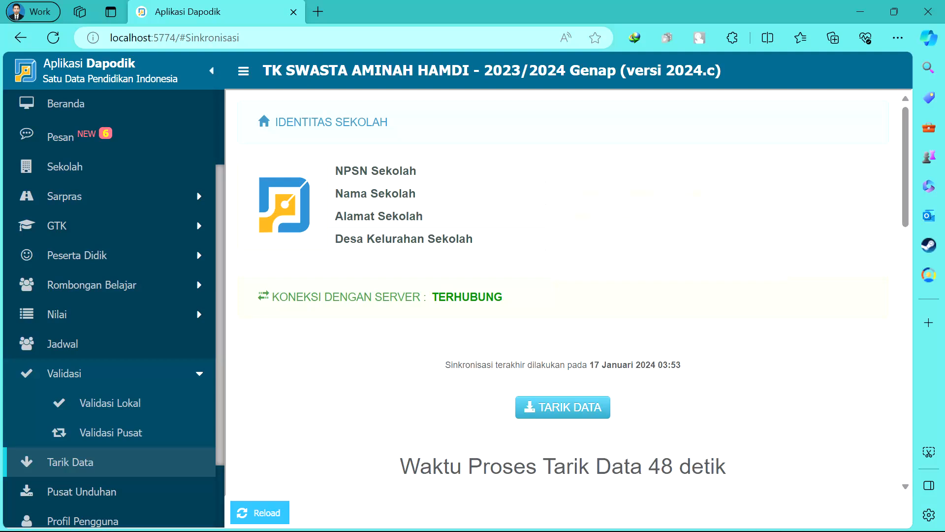
key("super")
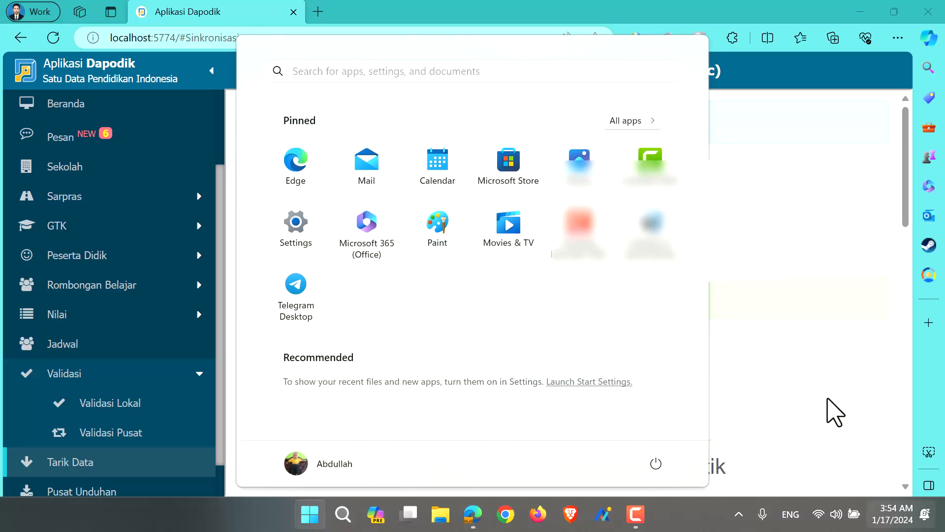
left_click(792, 403)
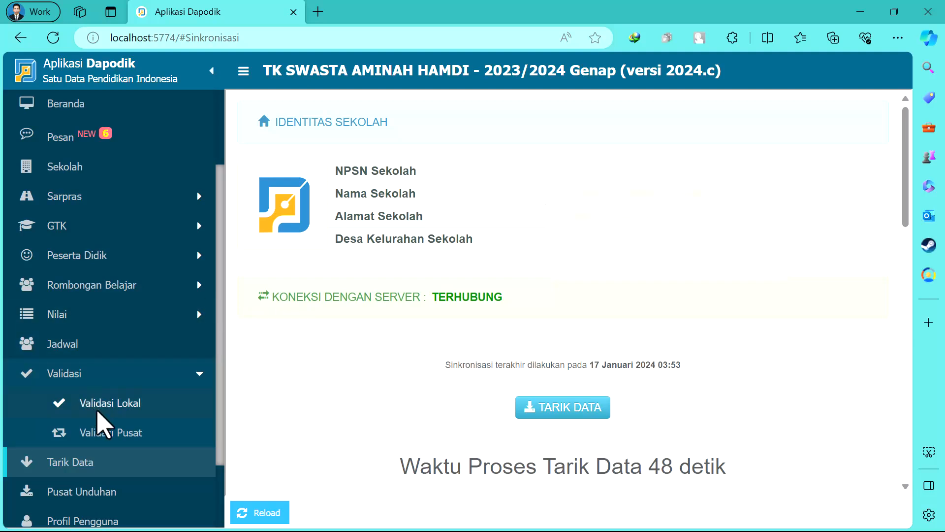
Step: Return to Validasi Lokal and read the full Sekolah validation descriptions, including the entry about APBN TIK aid
left_click(101, 423)
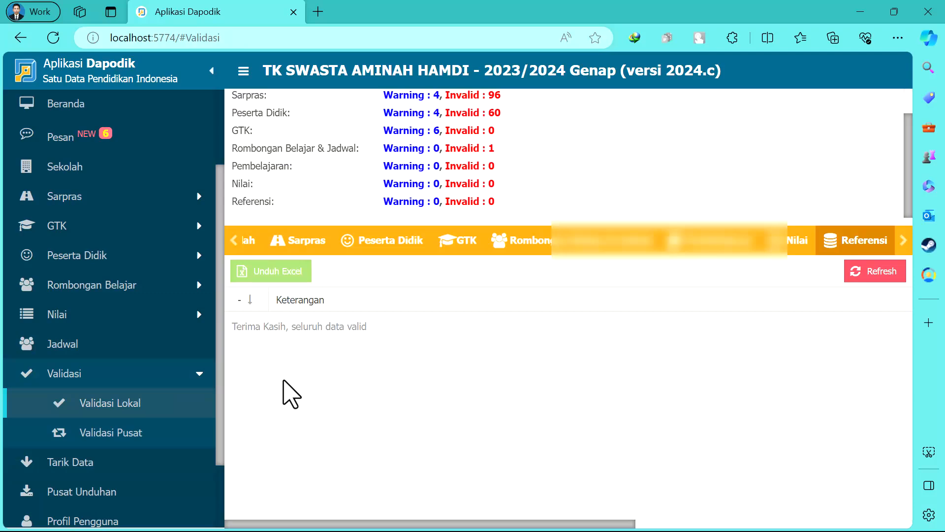
scroll(307, 256, "left", 5)
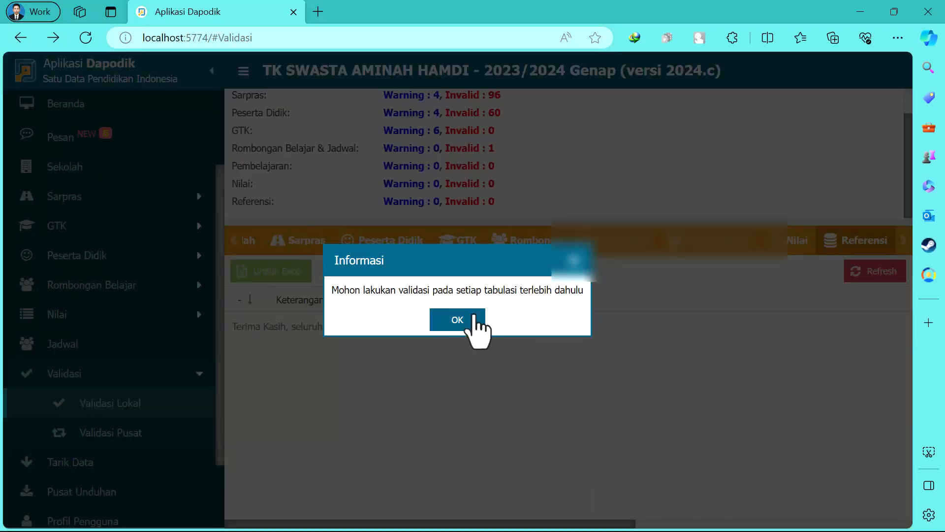
left_click(472, 321)
left_click(233, 241)
left_click(255, 243)
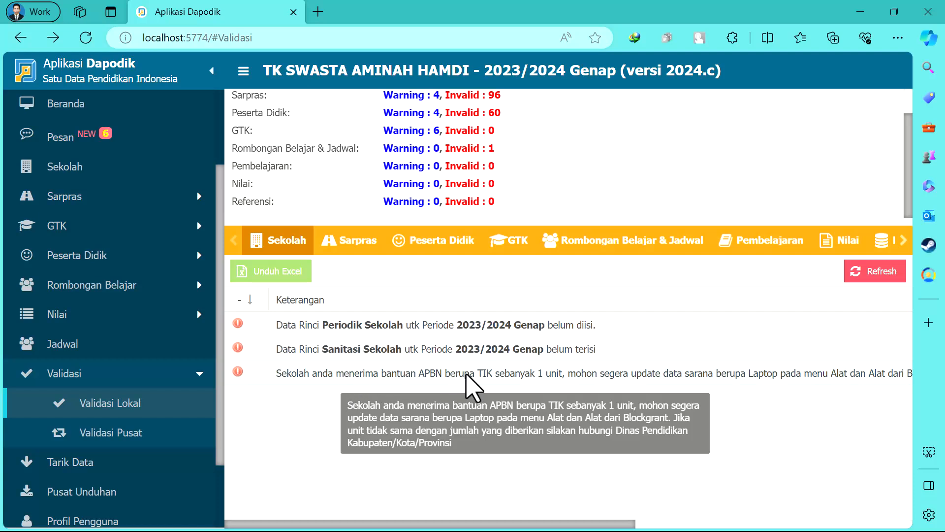
scroll(478, 374, "right", 1)
scroll(478, 374, "right", 3)
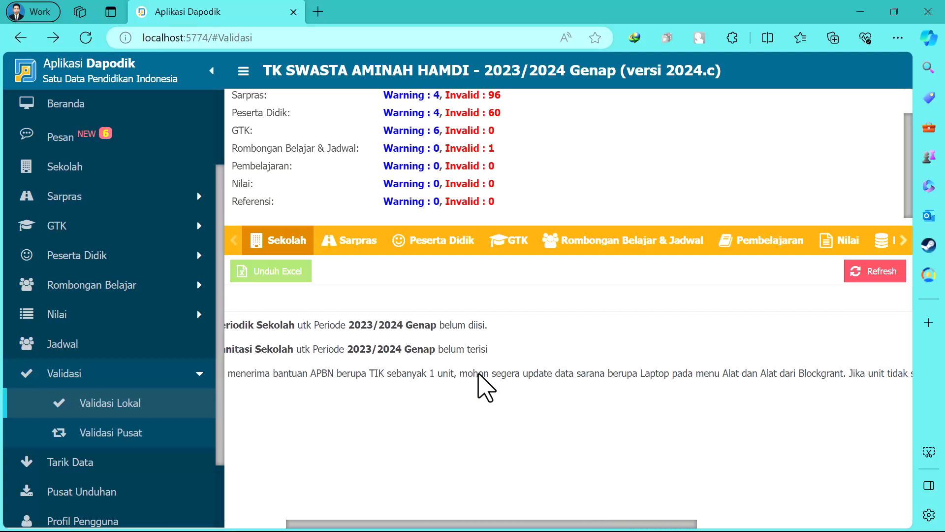
scroll(478, 374, "right", 8)
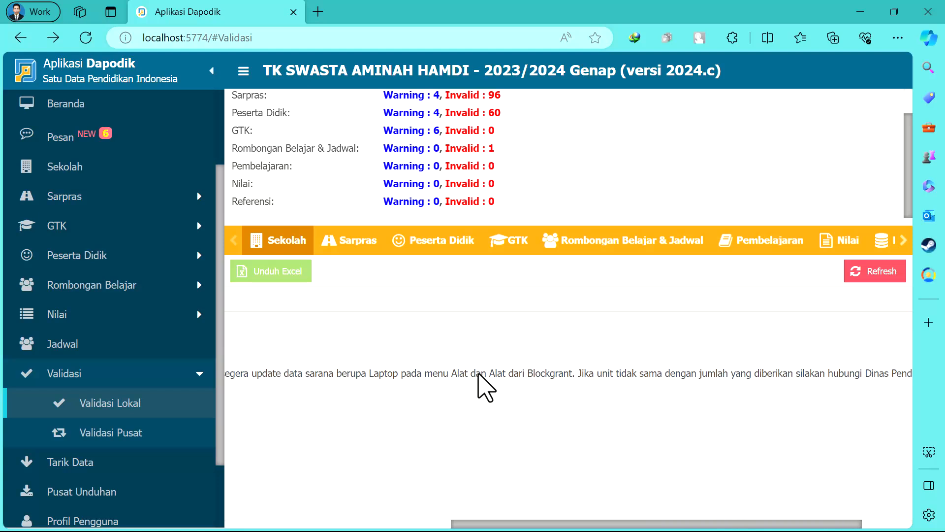
scroll(478, 374, "left", 10)
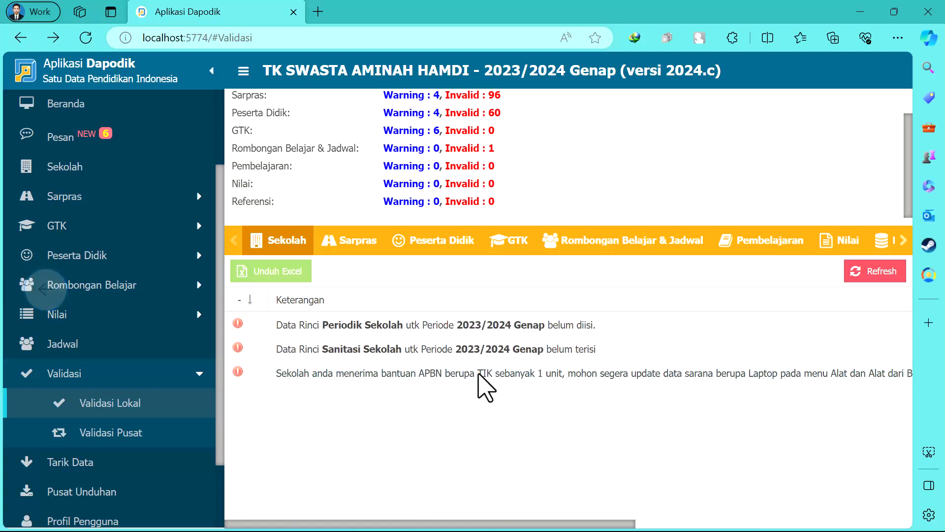
scroll(359, 179, "up", 1)
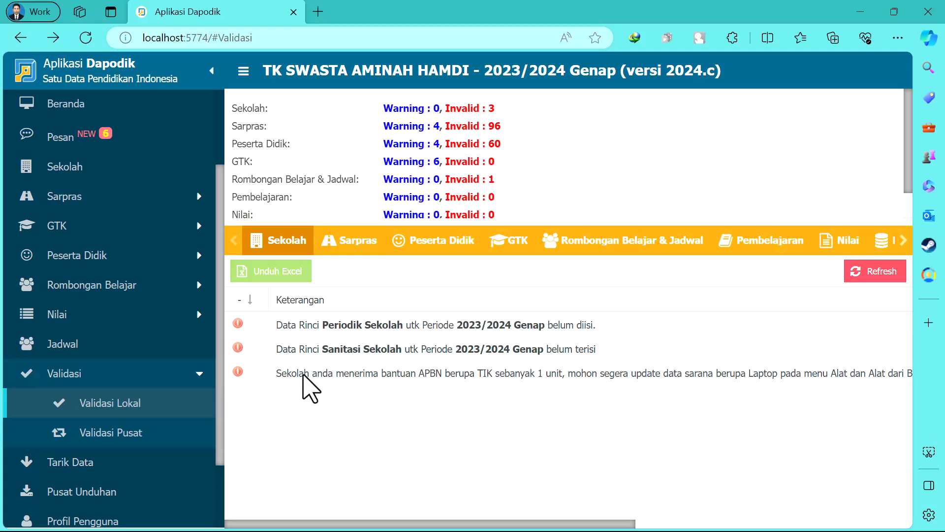
Step: Return to Beranda, reload the application, and dismiss the new message from Pusat and the release notes
scroll(51, 261, "up", 3)
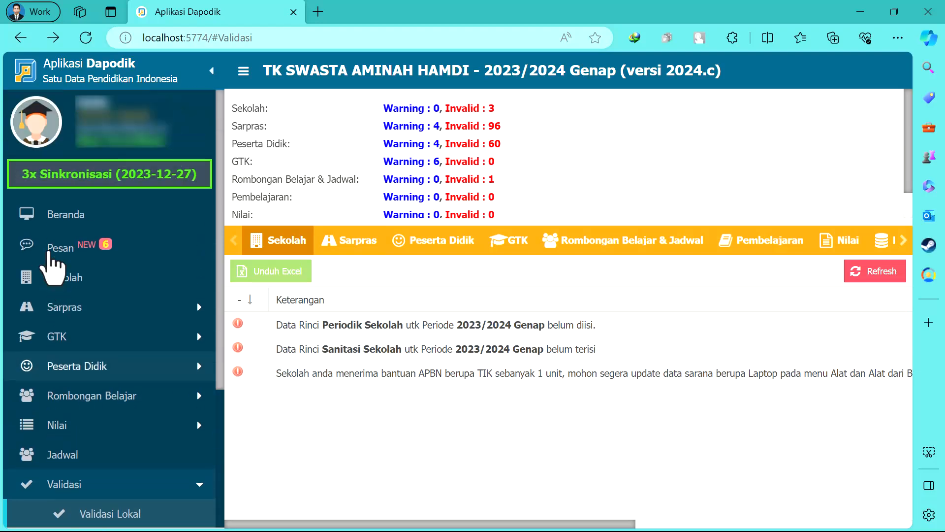
left_click(57, 213)
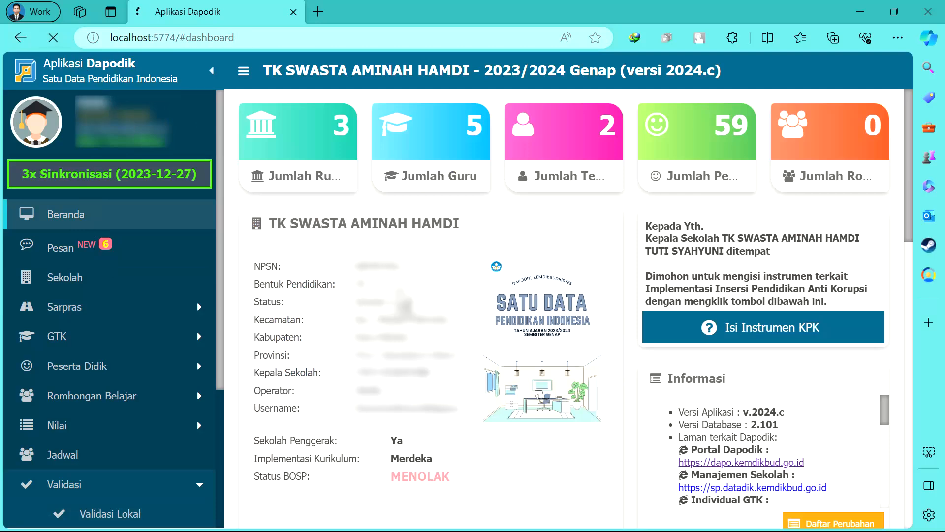
left_click(53, 38)
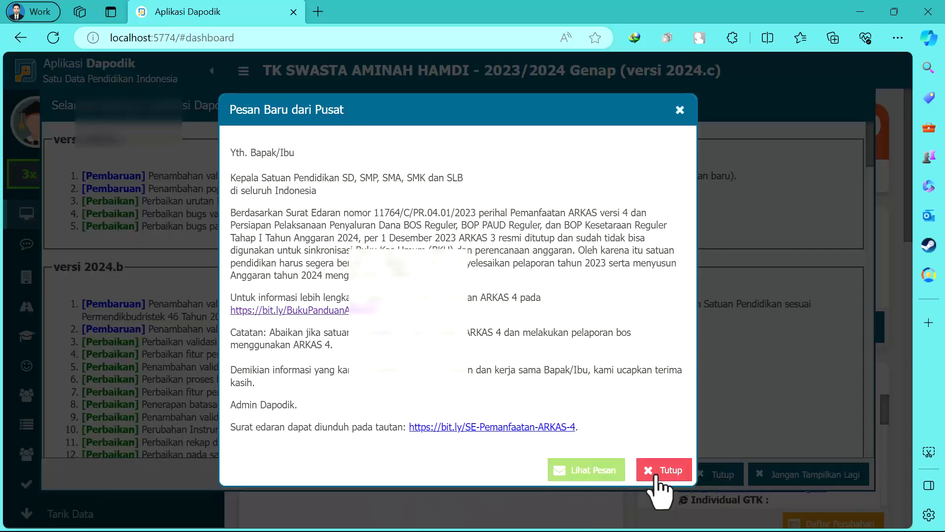
left_click(660, 471)
left_click(704, 474)
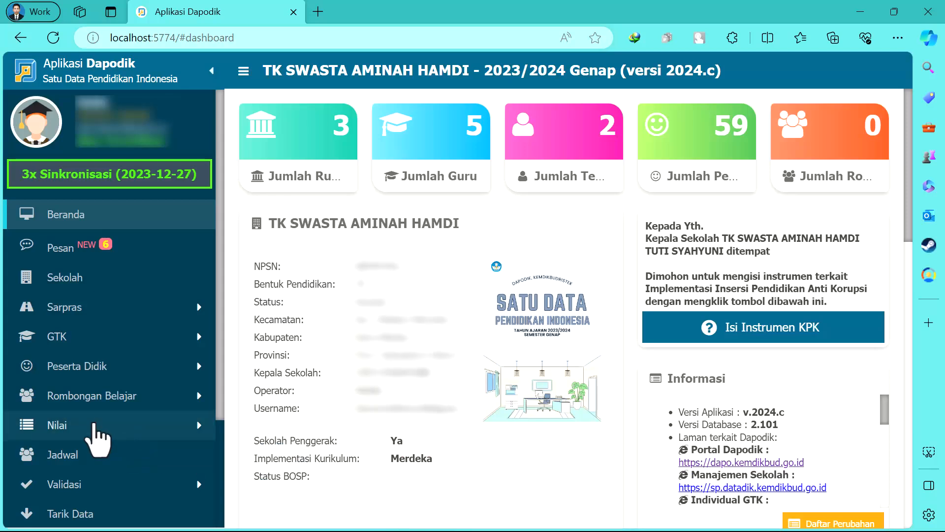
Step: Open the Sekolah data and enlarge the Data Rinci Sekolah area to review the Data Rinci PAUD fields
left_click(86, 289)
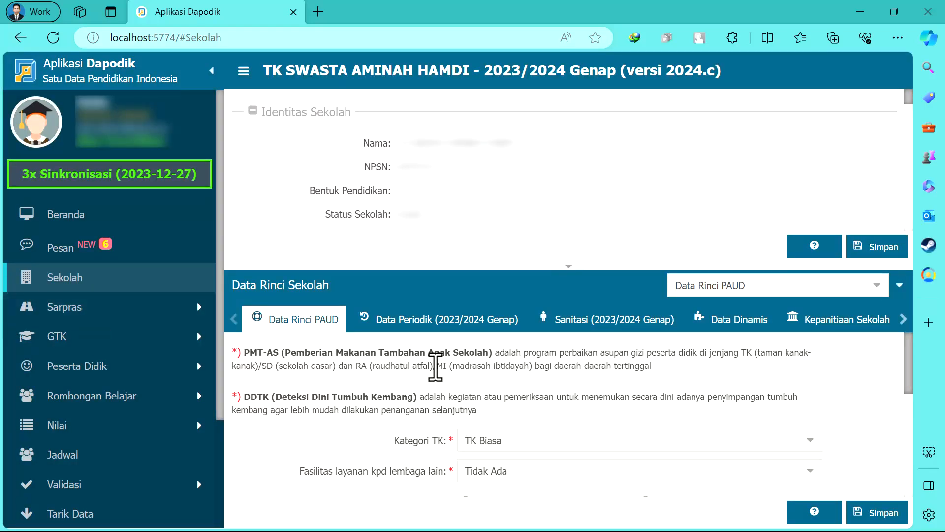
scroll(854, 384, "down", 1)
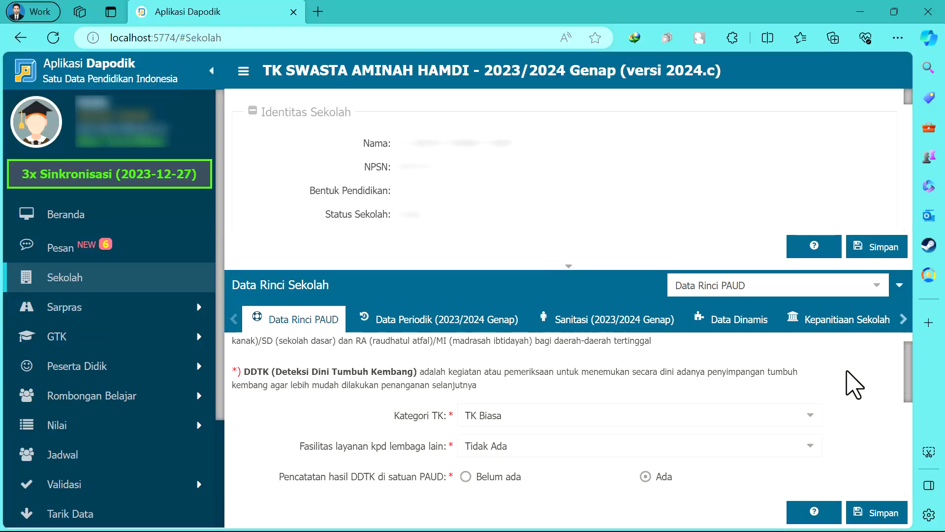
scroll(854, 384, "down", 1)
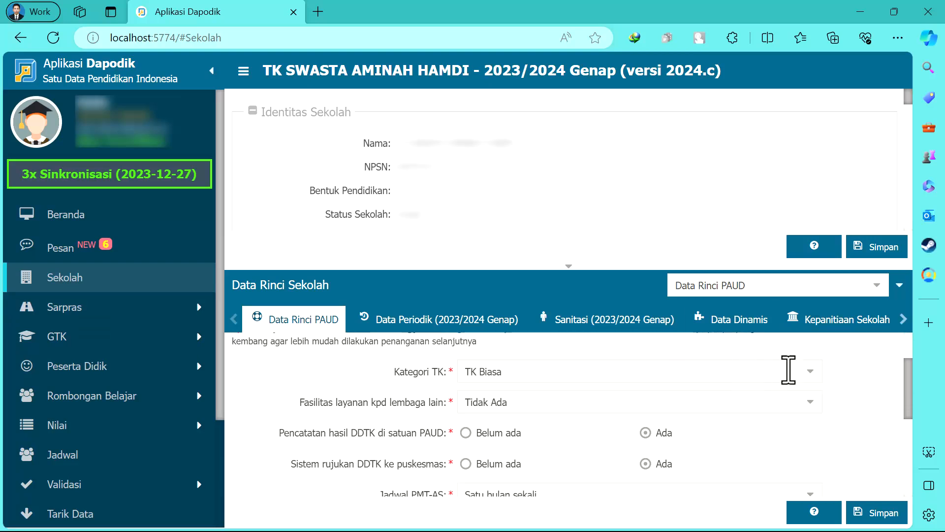
left_click_drag(496, 266, 505, 123)
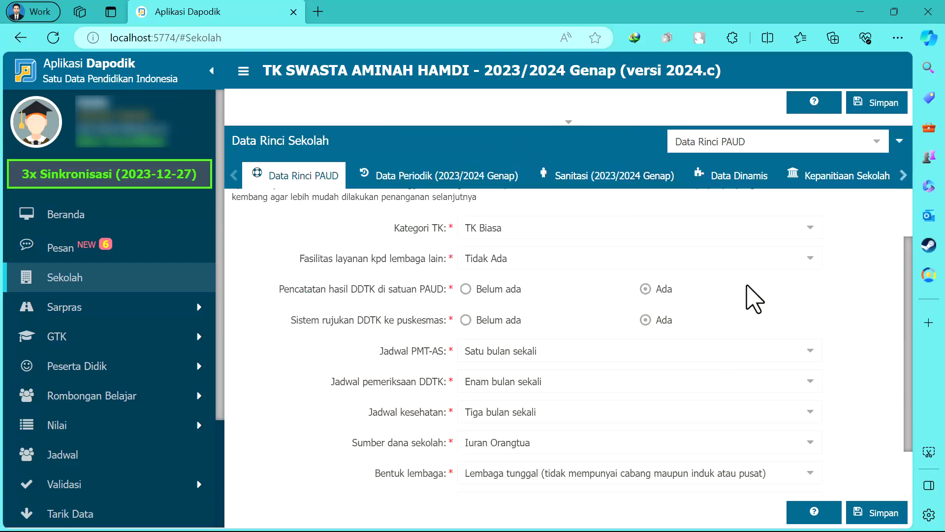
scroll(831, 303, "down", 1)
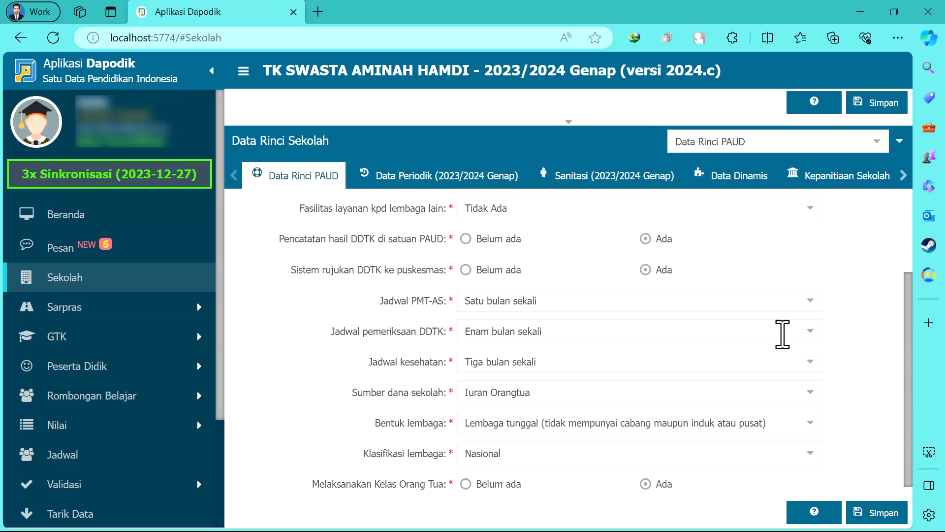
Step: Set Jadwal PMT-AS to Tiga bulan sekali in Data Rinci PAUD and save the data
left_click(811, 306)
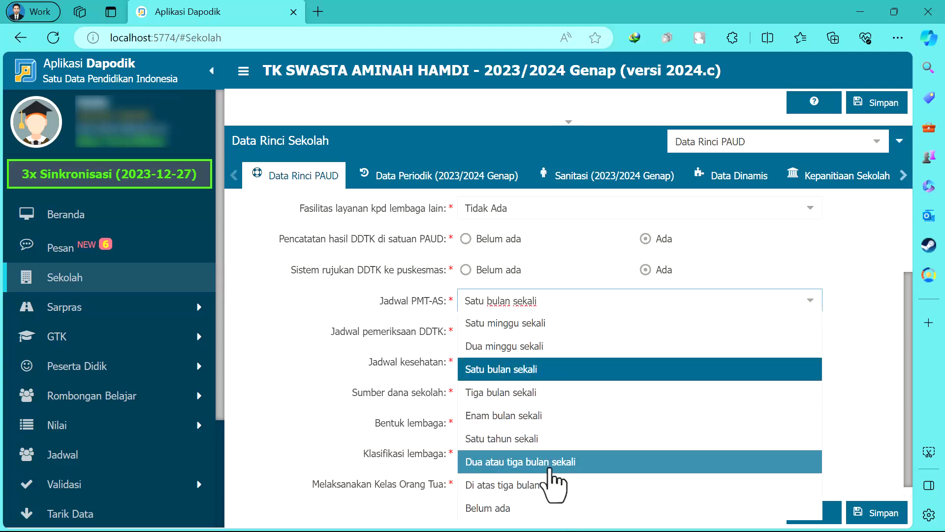
left_click(551, 392)
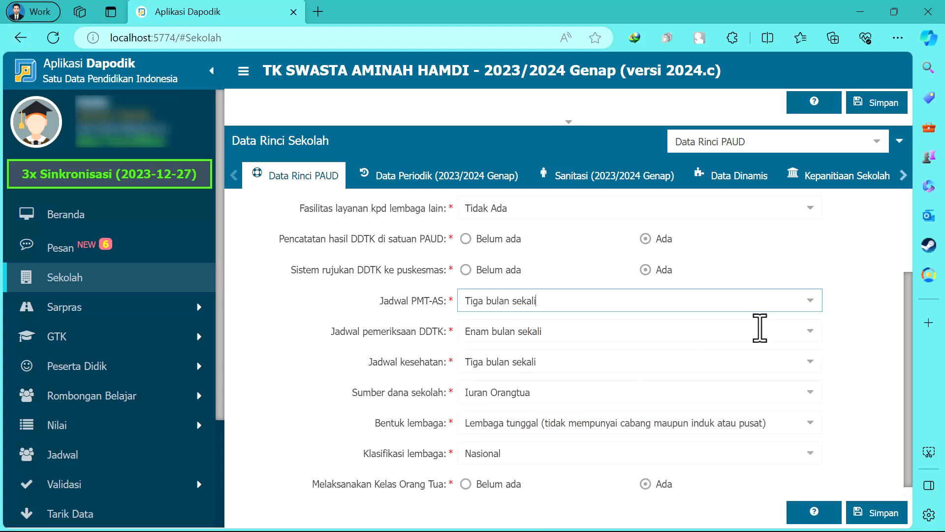
scroll(731, 328, "down", 1)
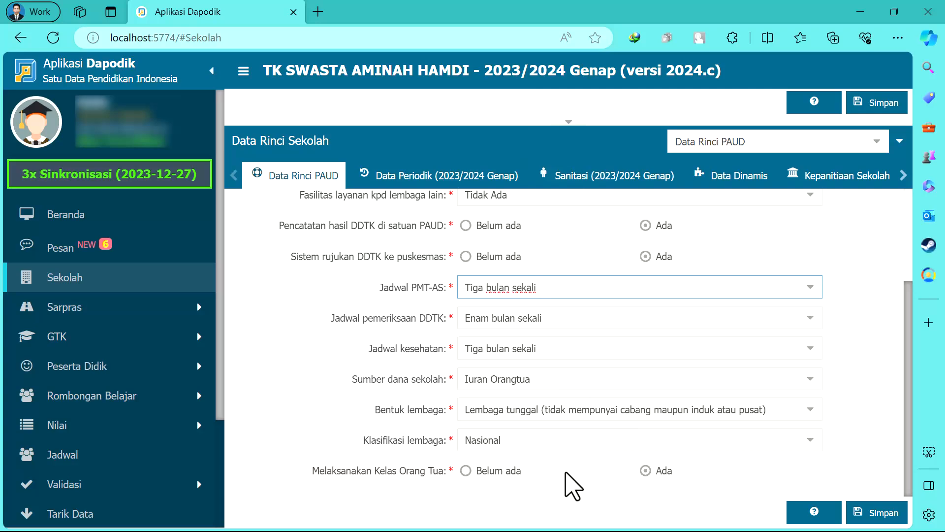
left_click(895, 514)
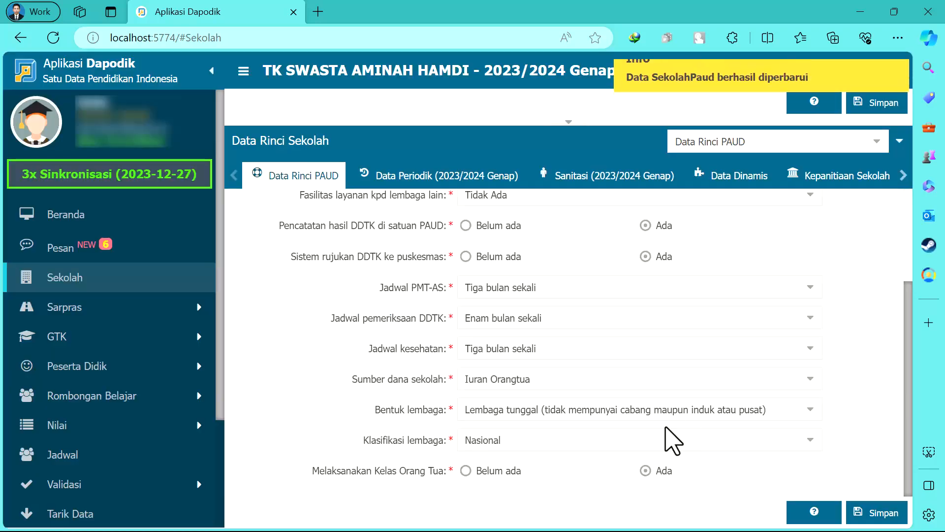
Step: Open Data Periodik (2023/2024 Genap) and set Waktu penyelenggaraan to Pagi/6 hari
left_click(400, 182)
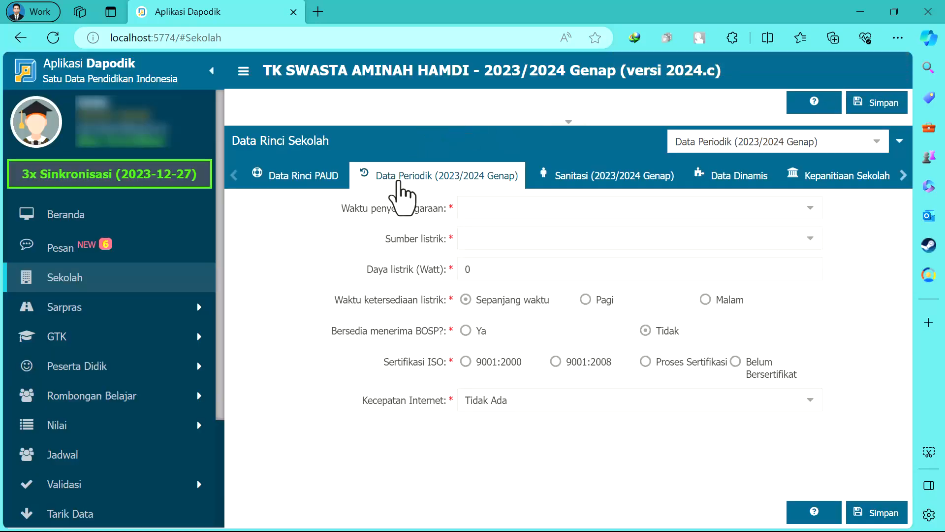
left_click(811, 207)
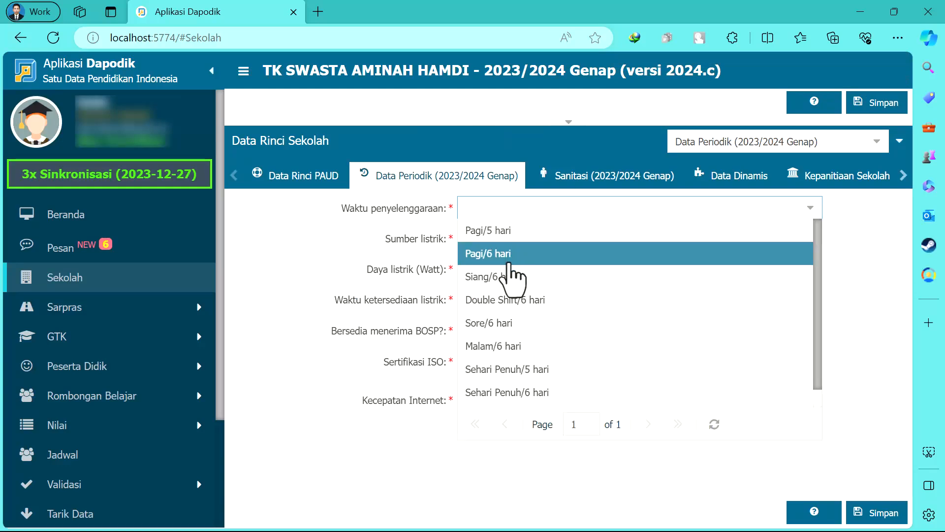
left_click(508, 253)
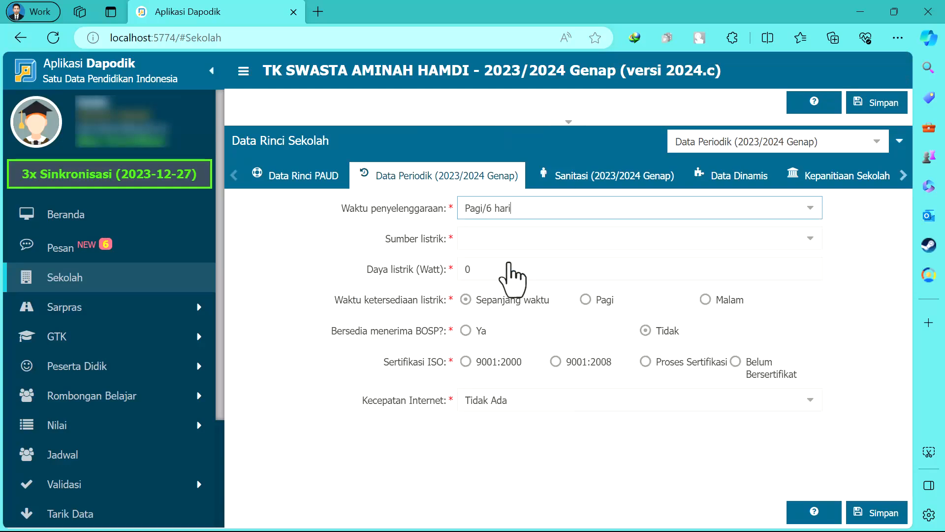
left_click(810, 207)
left_click(865, 312)
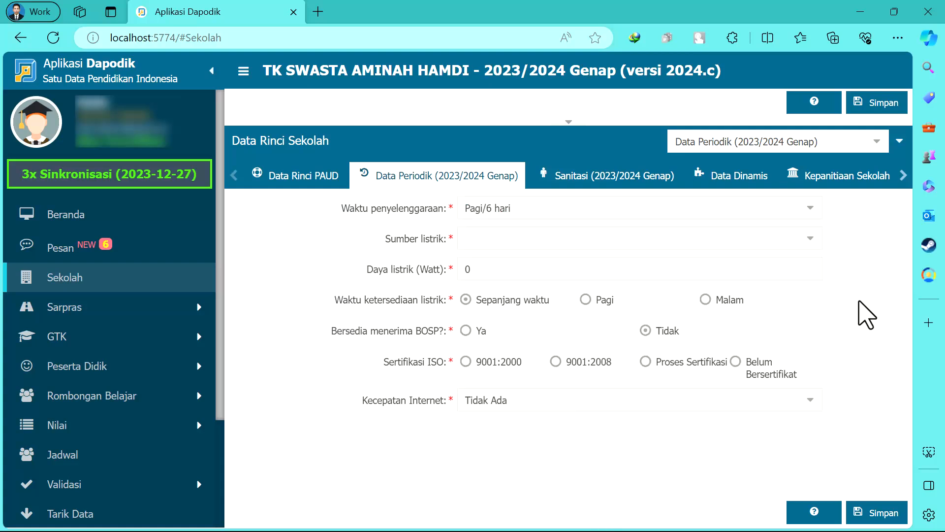
Step: Set Sumber listrik to PLN, Daya listrik to 1300 Watt, BOSP acceptance to Ya and Sertifikasi ISO to Belum Bersertifikat, and view the Kecepatan Internet options
left_click(811, 237)
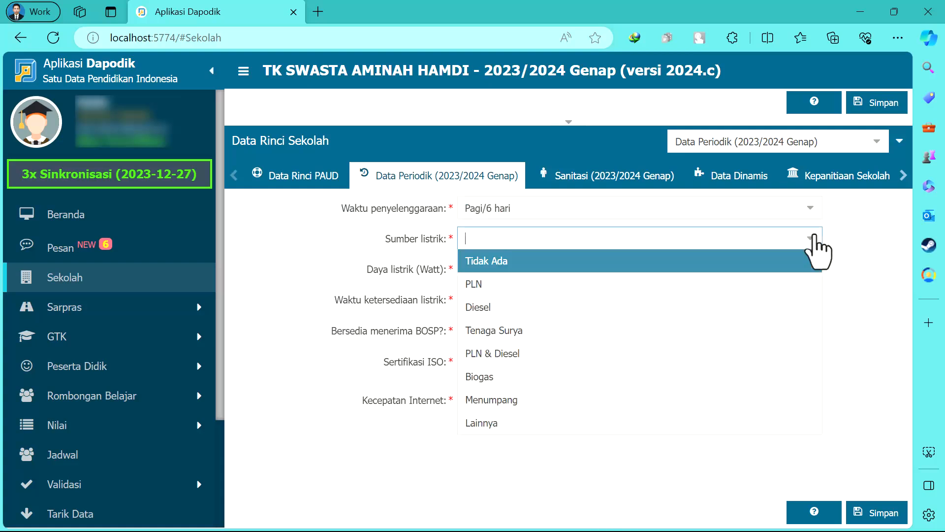
left_click(527, 290)
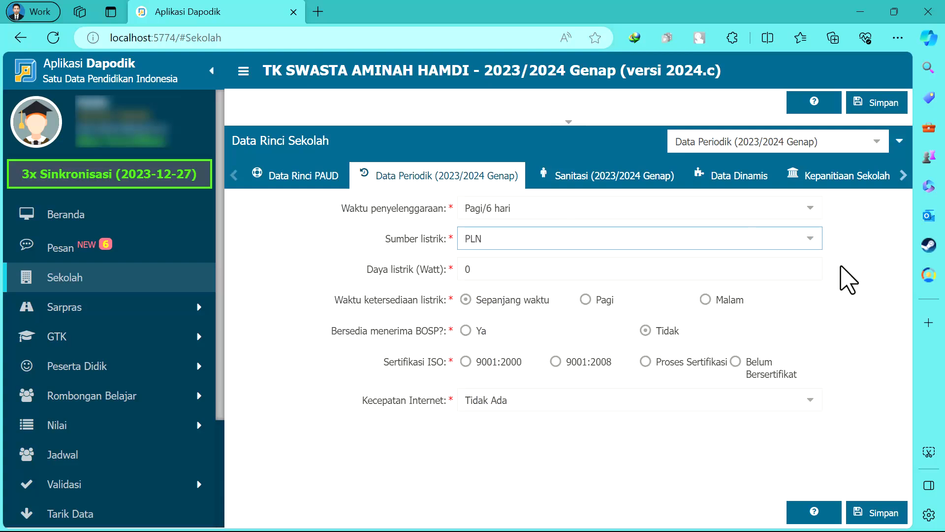
left_click(482, 269)
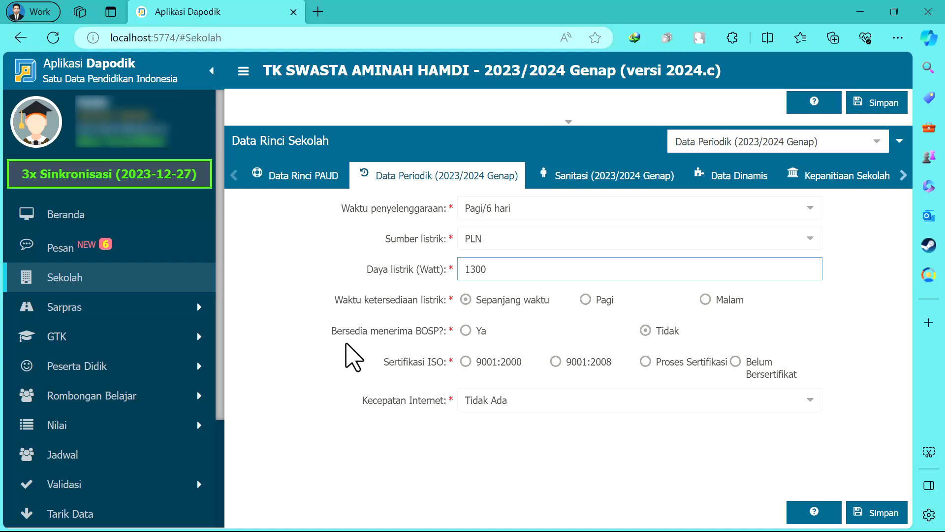
left_click(465, 331)
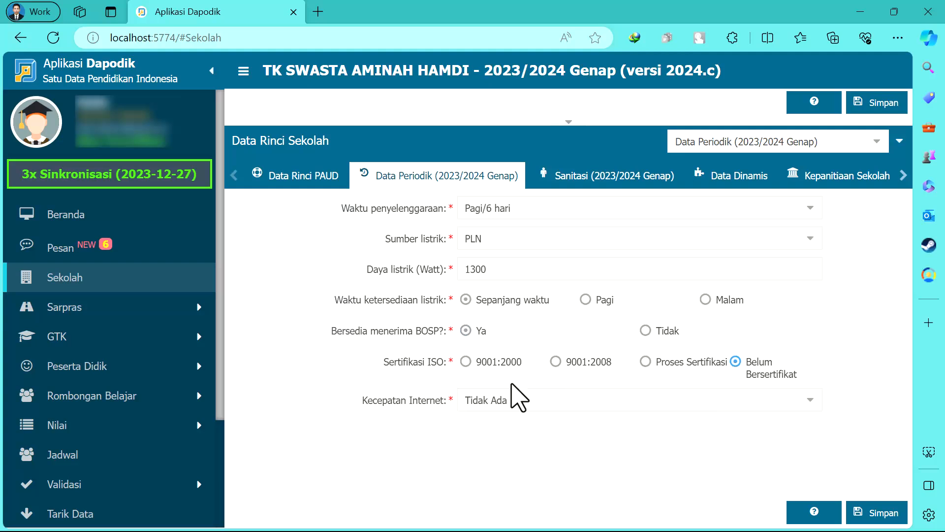
left_click(811, 400)
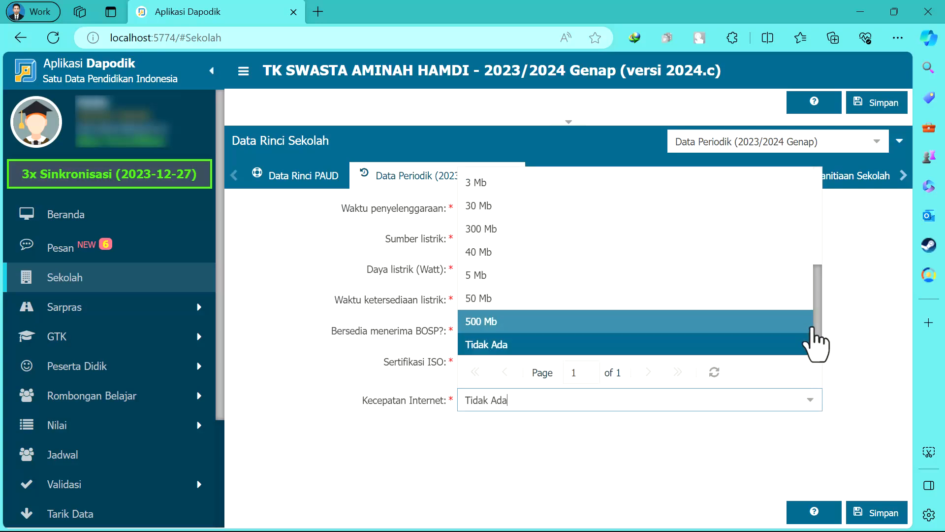
Step: Search the web for speedtest in a new browser tab and open the Speedtest by Ookla site
left_click(318, 11)
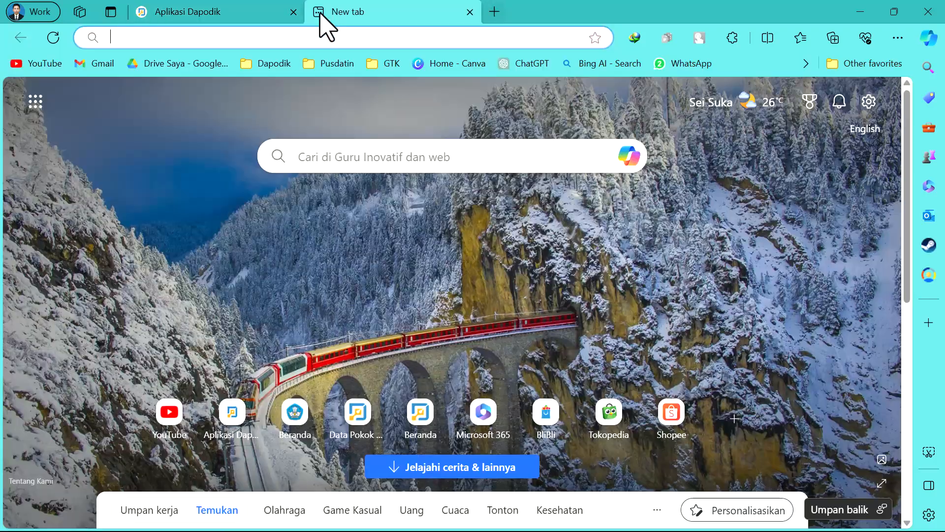
type("spp")
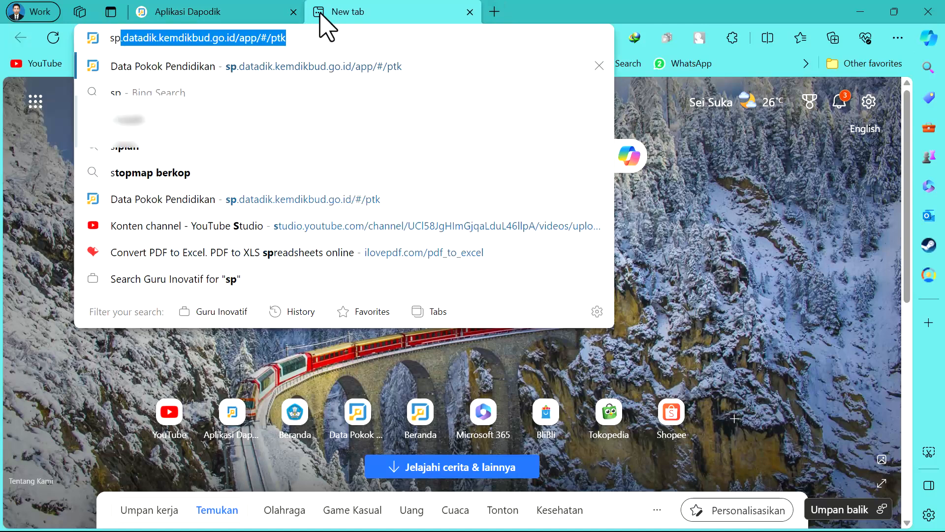
key("BackSpace")
key("BackSpace")
type("e")
key("BackSpace")
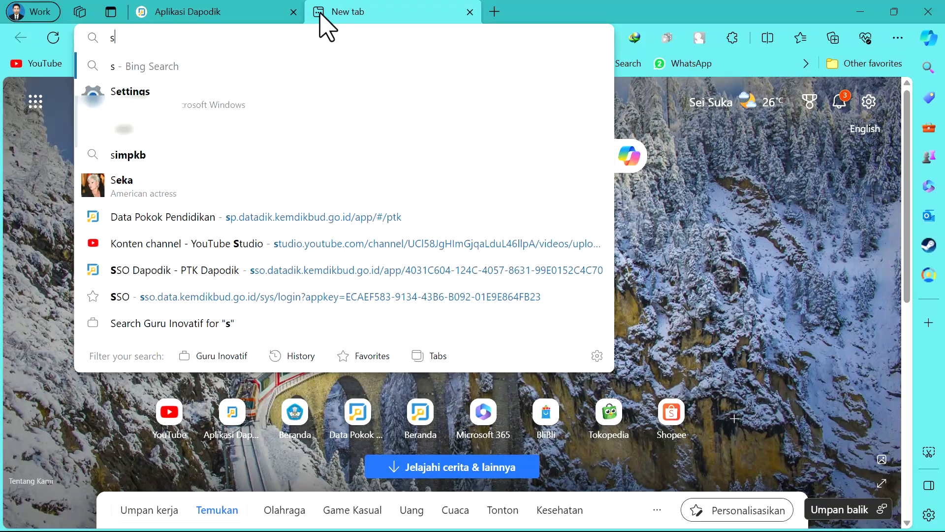
type("pee")
key("BackSpace")
key("BackSpace")
key("BackSpace")
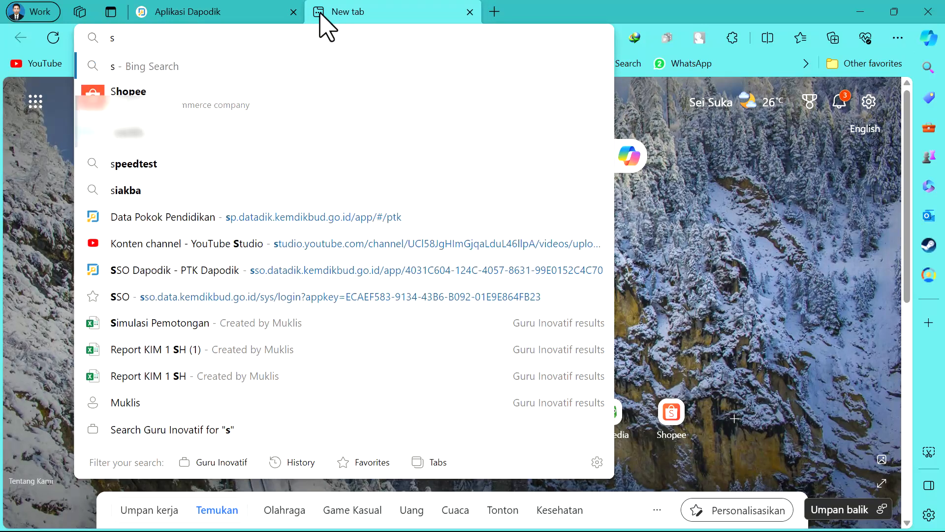
type("pee")
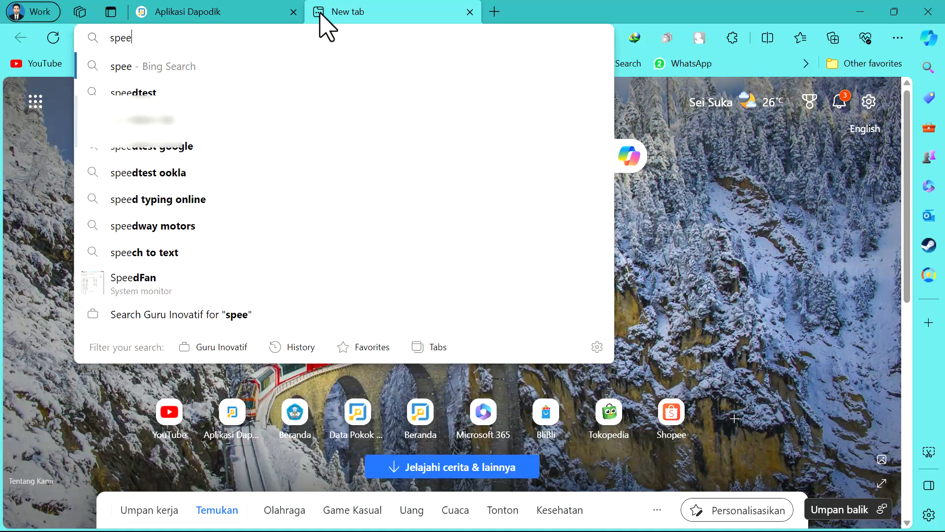
left_click(143, 100)
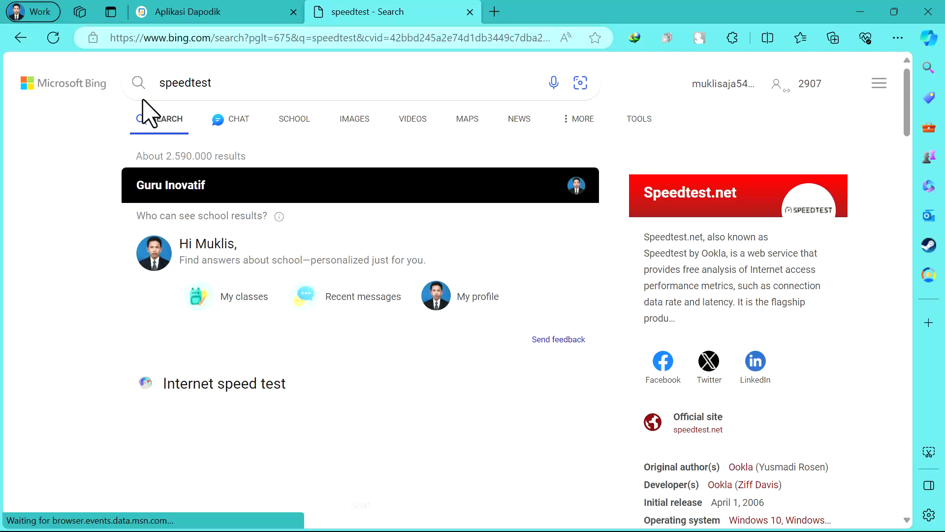
scroll(300, 265, "down", 10)
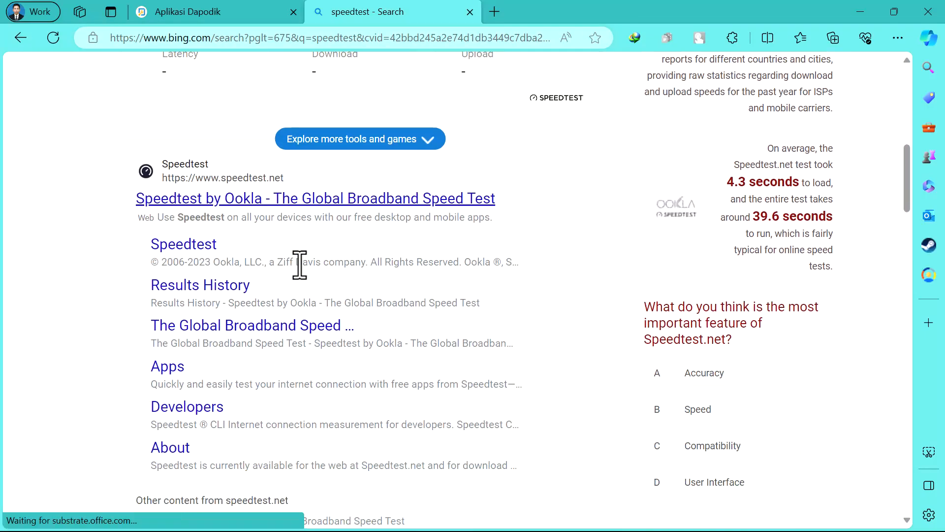
left_click(197, 201)
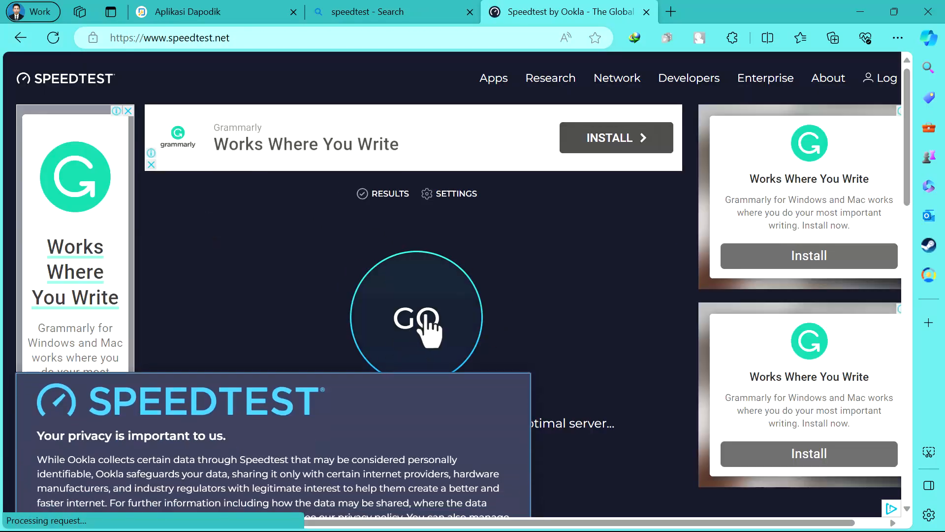
Step: Dismiss the privacy notice, run the internet speed test with location access allowed, and view its download and upload results
left_click(455, 486)
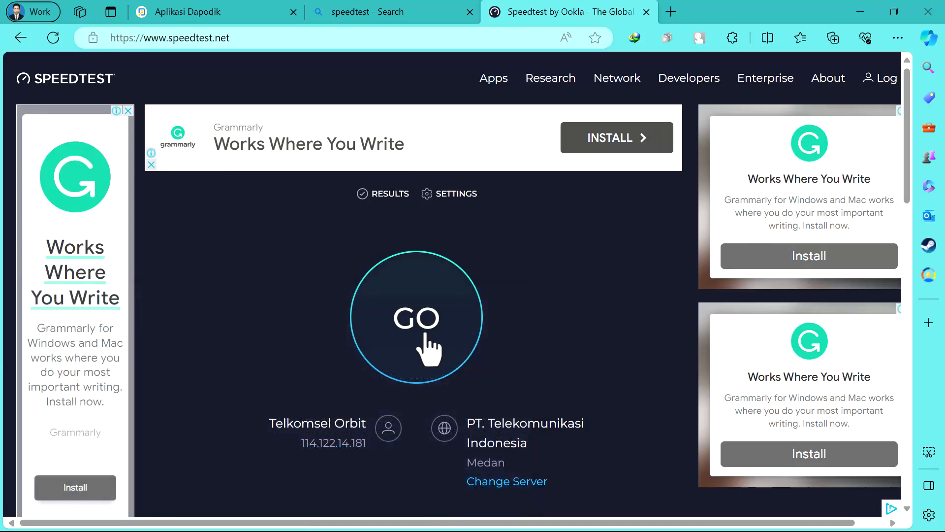
left_click(427, 337)
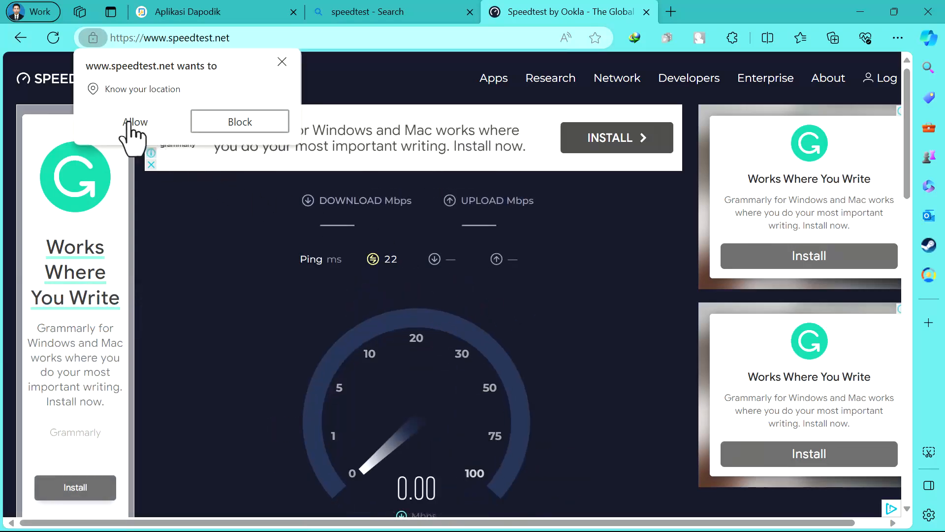
left_click(127, 123)
scroll(635, 355, "down", 2)
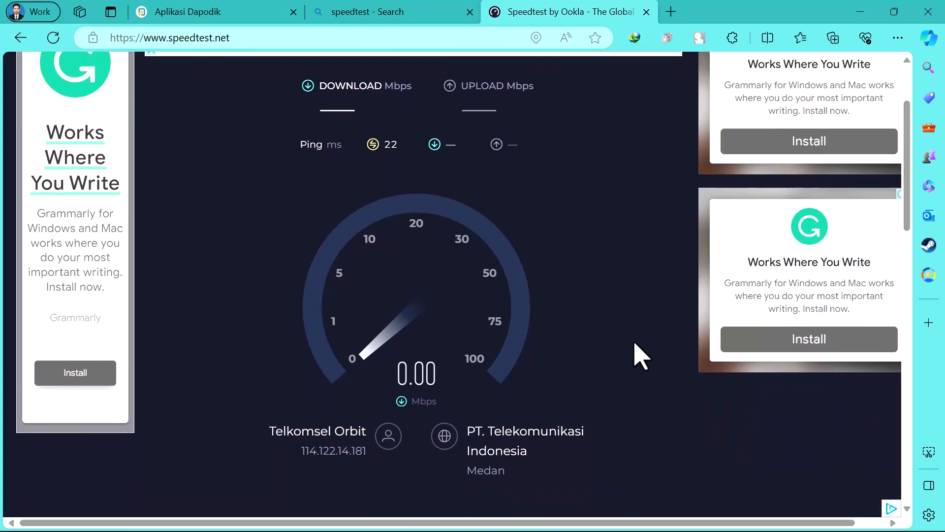
scroll(640, 354, "down", 2)
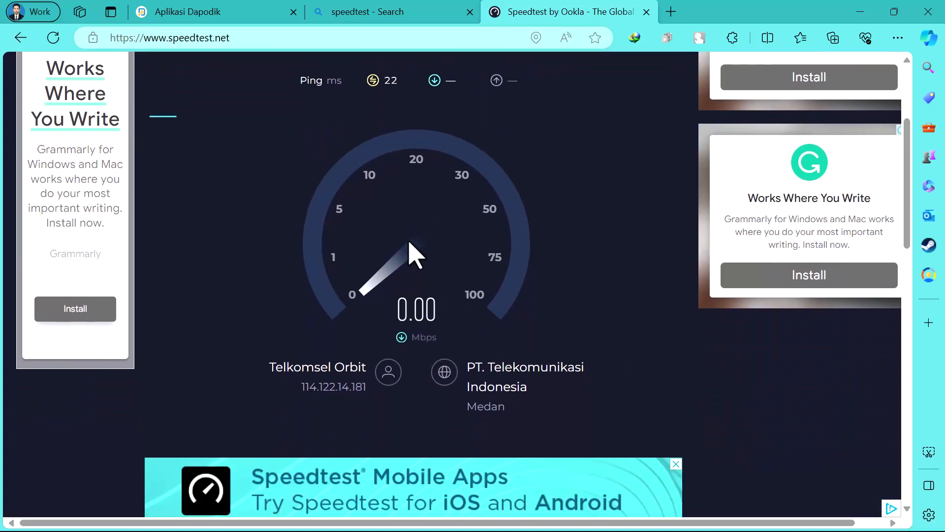
scroll(415, 253, "up", 1)
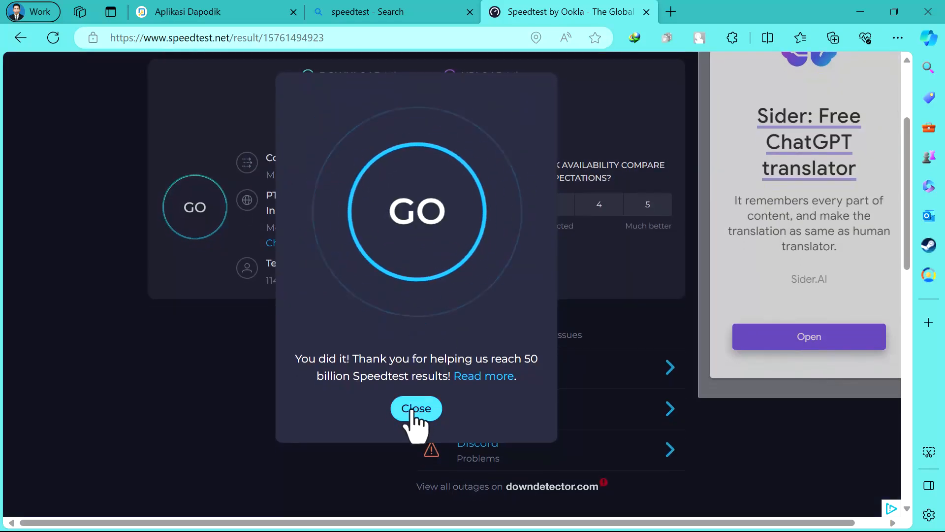
left_click(416, 418)
scroll(392, 251, "up", 1)
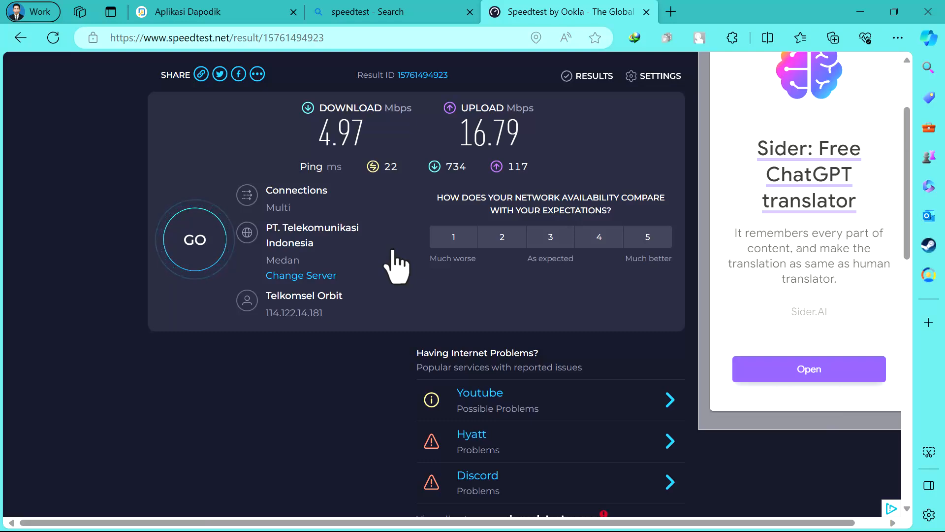
Step: Switch back to Aplikasi Dapodik, set Kecepatan Internet to 5 Mb and save Data Periodik
left_click(187, 13)
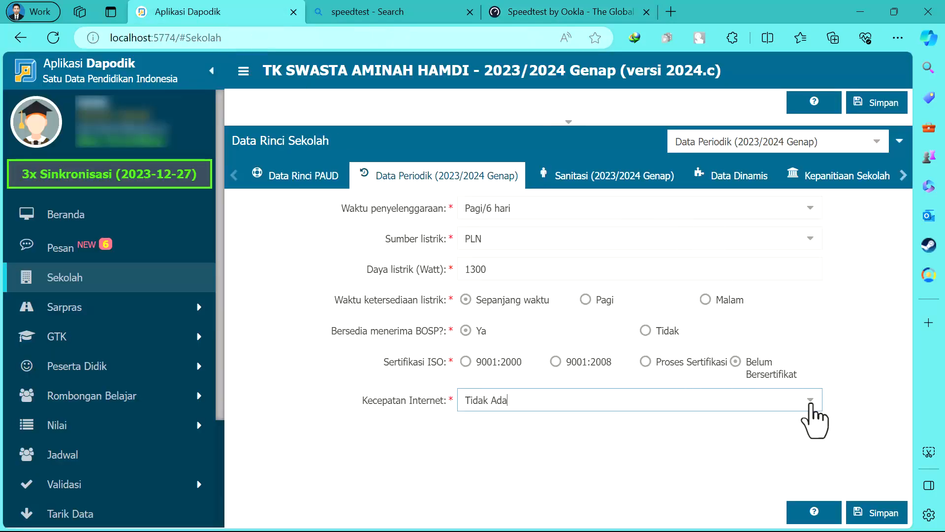
left_click(809, 401)
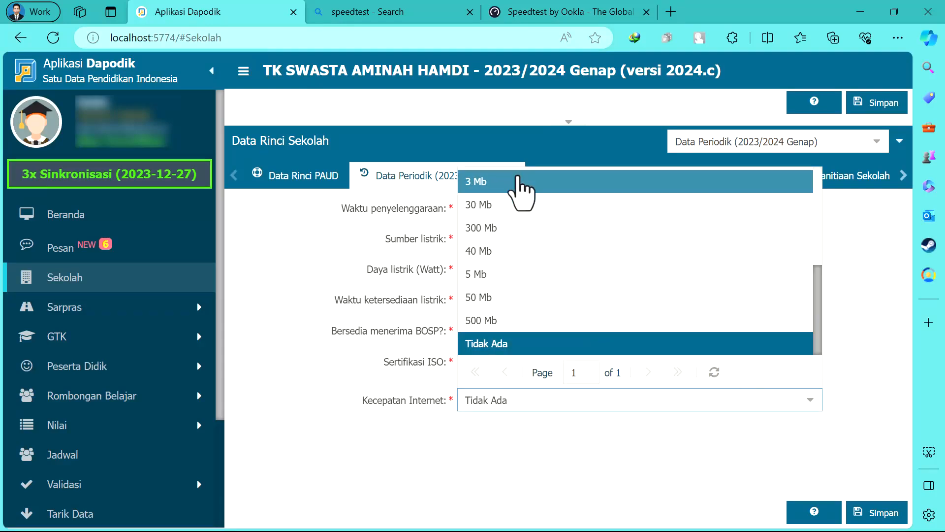
left_click(508, 275)
left_click(897, 521)
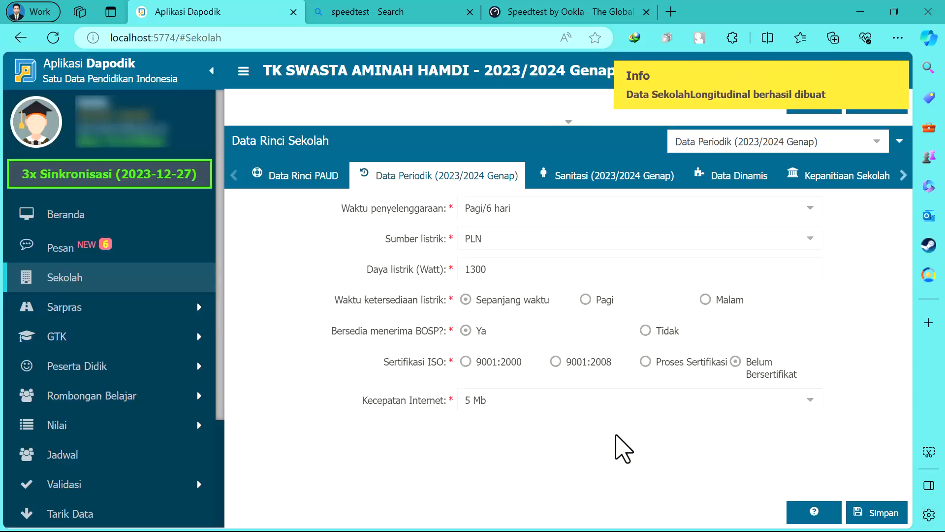
Step: Open Validasi and examine the invalid entries listed for Sekolah
scroll(113, 369, "down", 2)
scroll(108, 354, "down", 1)
left_click(64, 350)
left_click(501, 323)
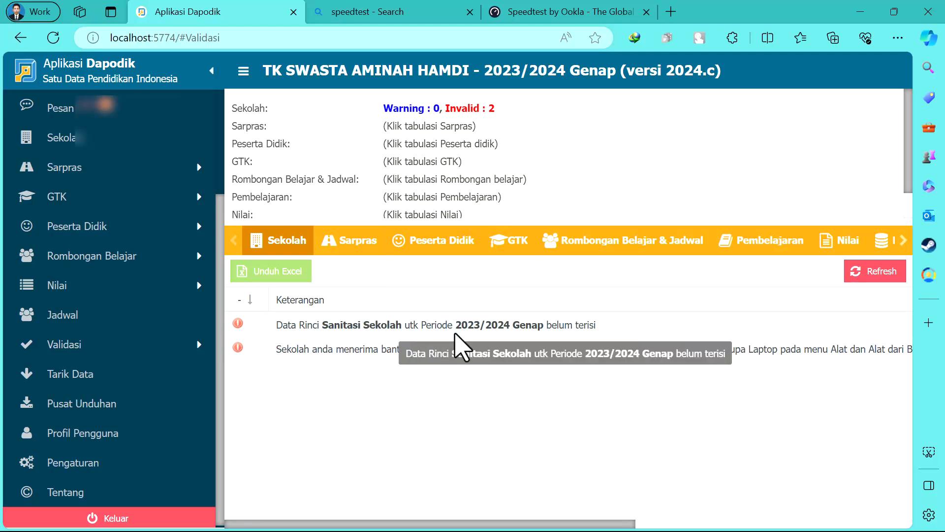
Step: In Sekolah's Sanitasi data, set Sumber air to Lainnya, Sumber air minum to Disediakan oleh sekolah and Kecukupan air bersih to Cukup sepanjang waktu
scroll(111, 291, "up", 3)
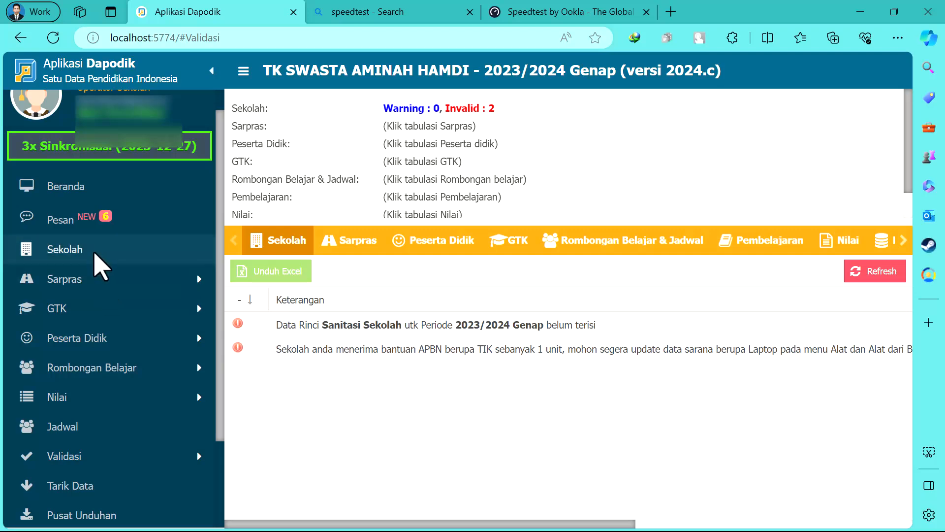
left_click(95, 253)
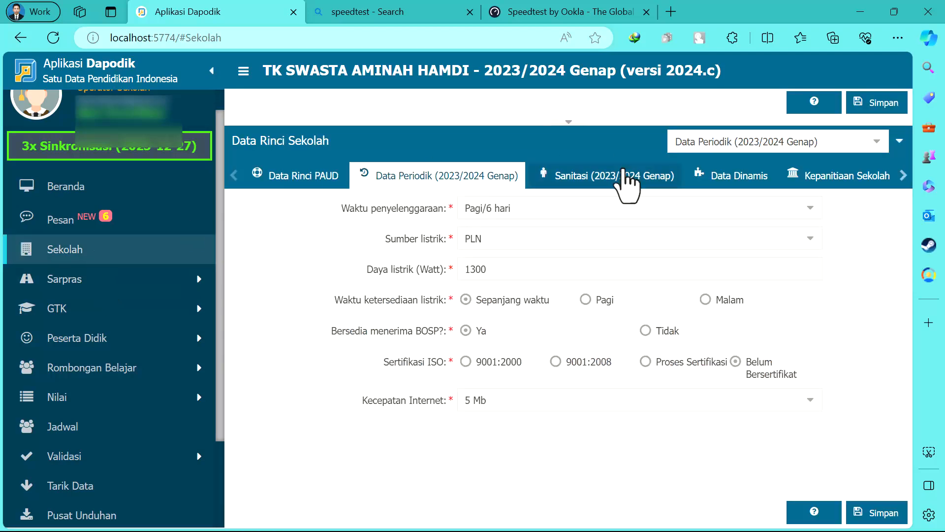
left_click(623, 170)
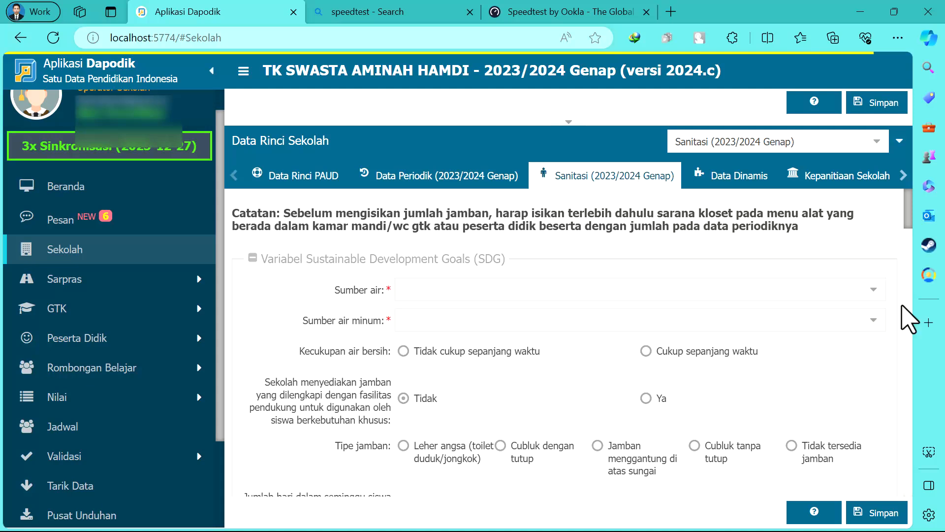
left_click(873, 289)
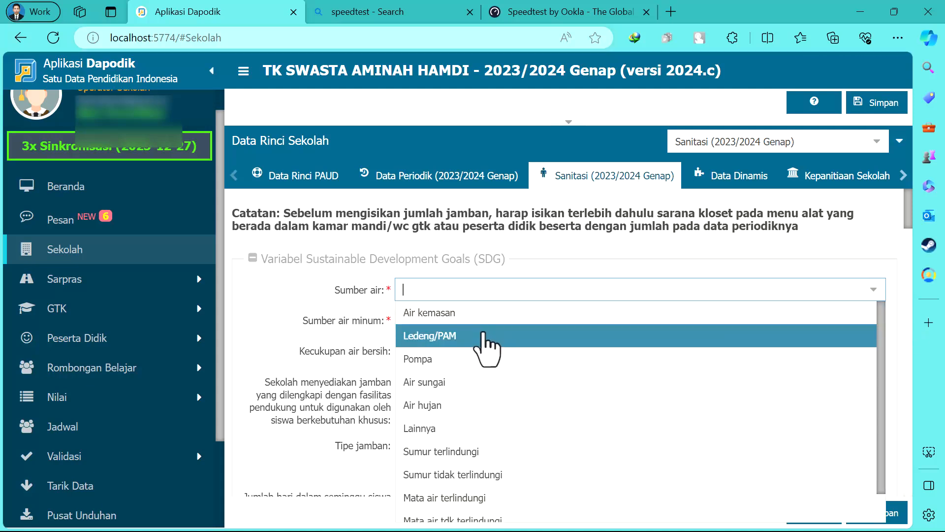
left_click(465, 429)
left_click(869, 325)
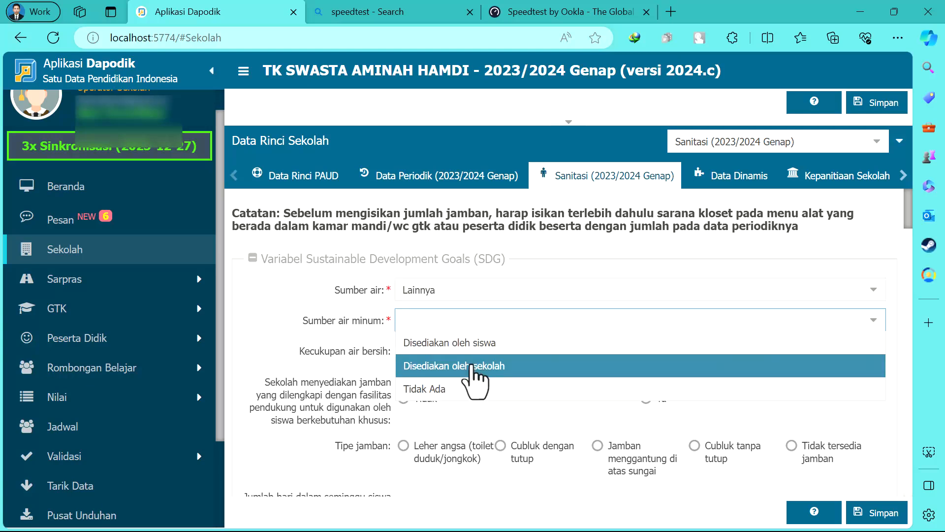
left_click(445, 367)
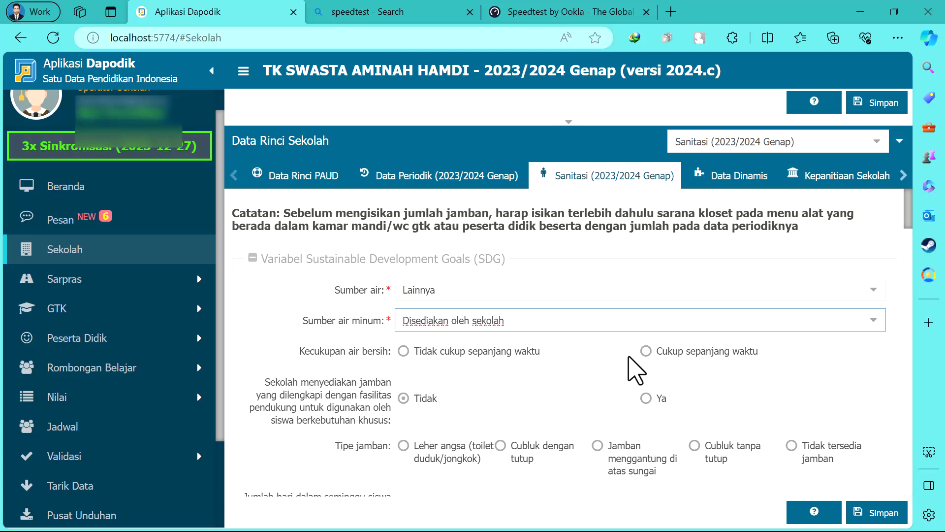
left_click(649, 350)
Step: Set special-needs toilet facilities to Tidak, Tipe jamban to Leher angsa (toilet duduk/jongkok) and weekly group handwashing to 5 hari
scroll(745, 398, "down", 1)
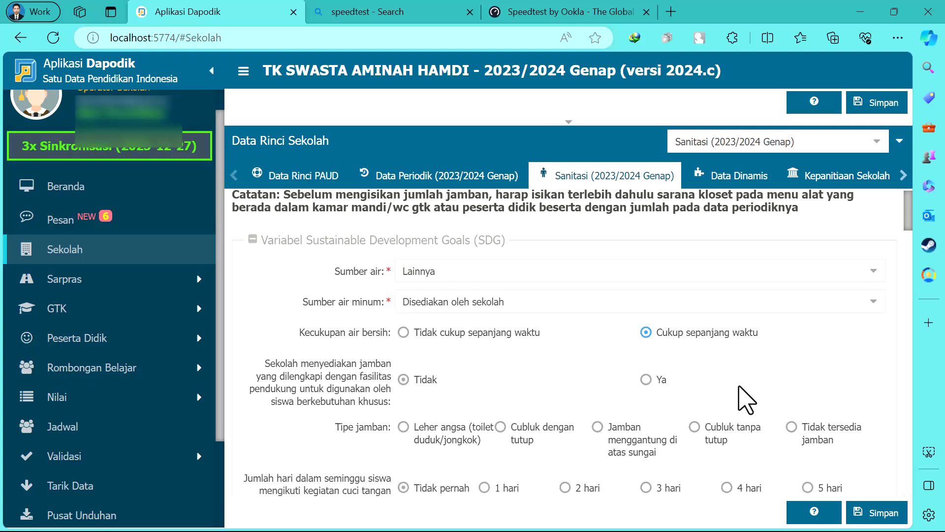
scroll(652, 383, "down", 1)
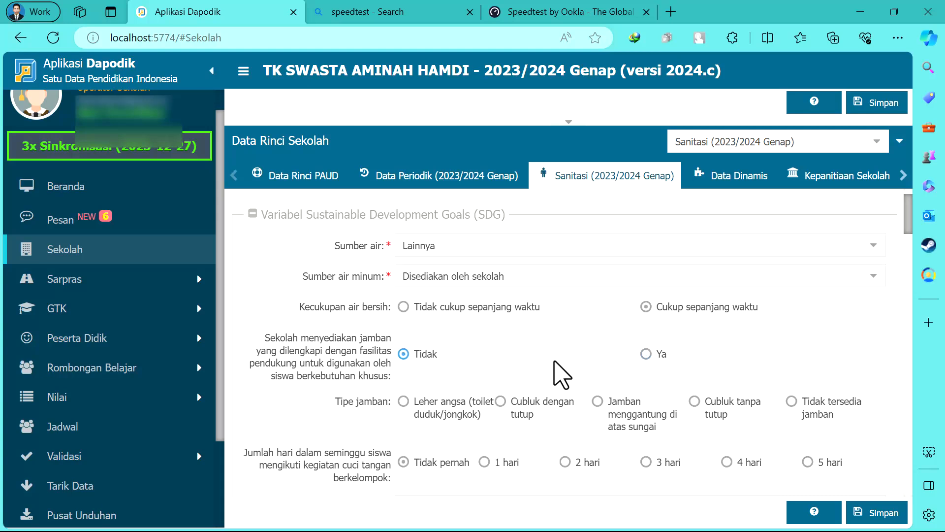
scroll(541, 379, "down", 2)
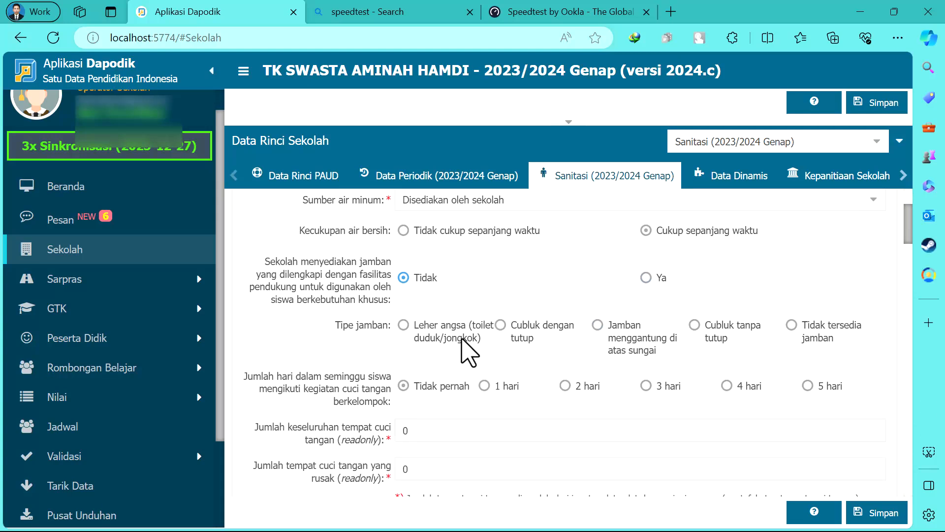
left_click(403, 325)
scroll(593, 337, "down", 2)
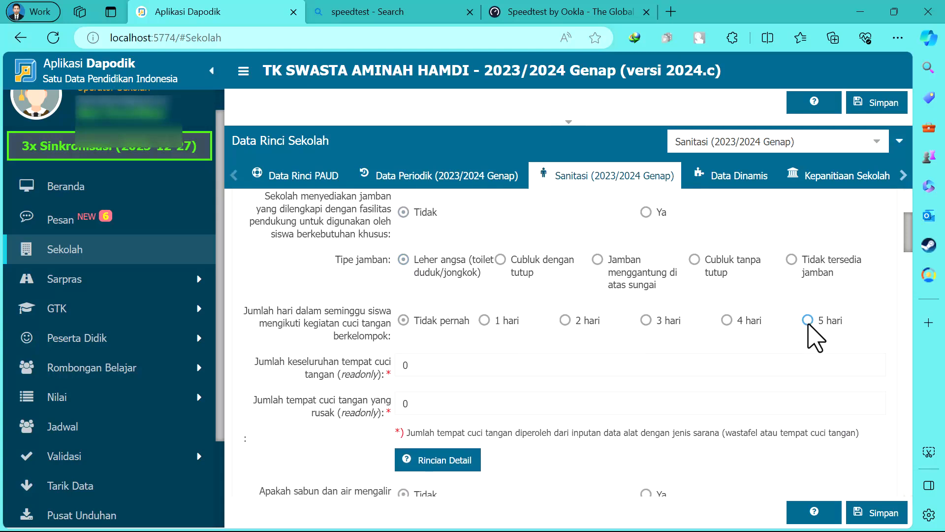
left_click(808, 320)
Step: Set soap and running water at handwashing places to Ya and the toilet wastewater channel to tangki septik atau IPAL
scroll(511, 374, "down", 2)
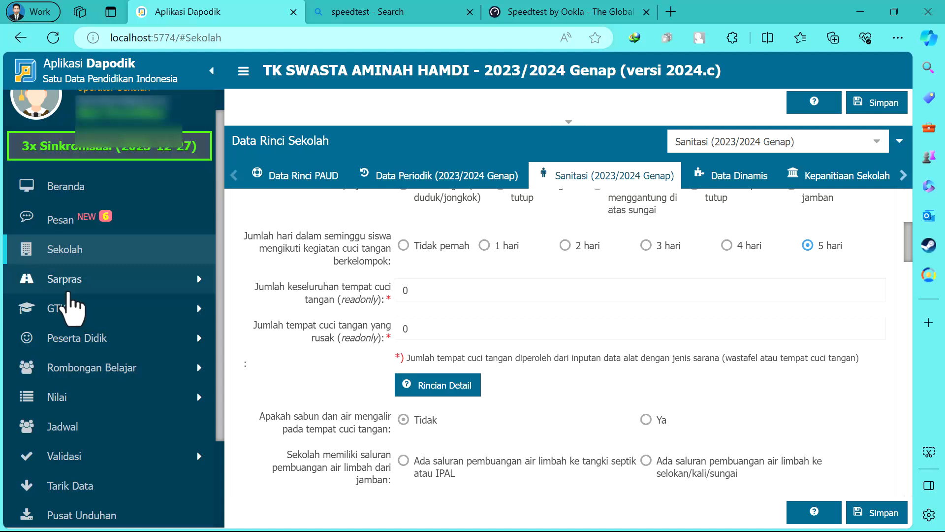
scroll(604, 332, "down", 2)
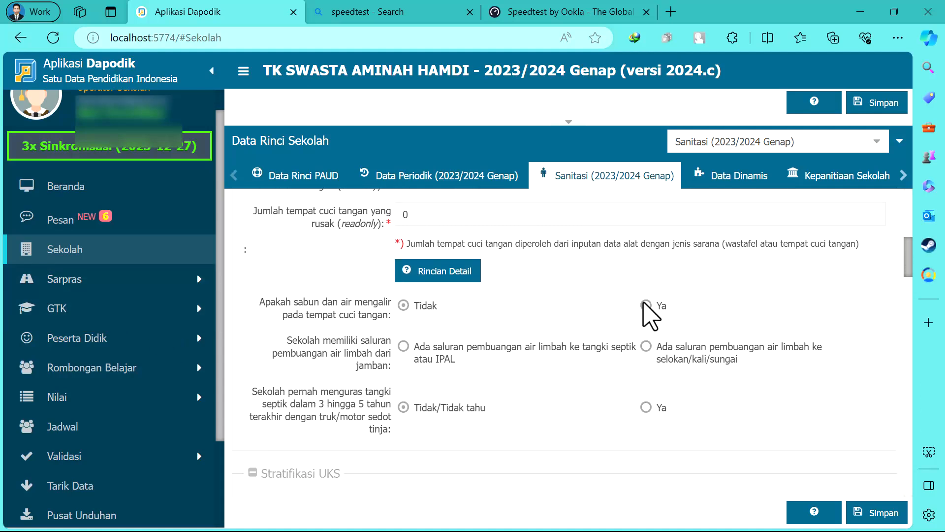
scroll(538, 323, "down", 1)
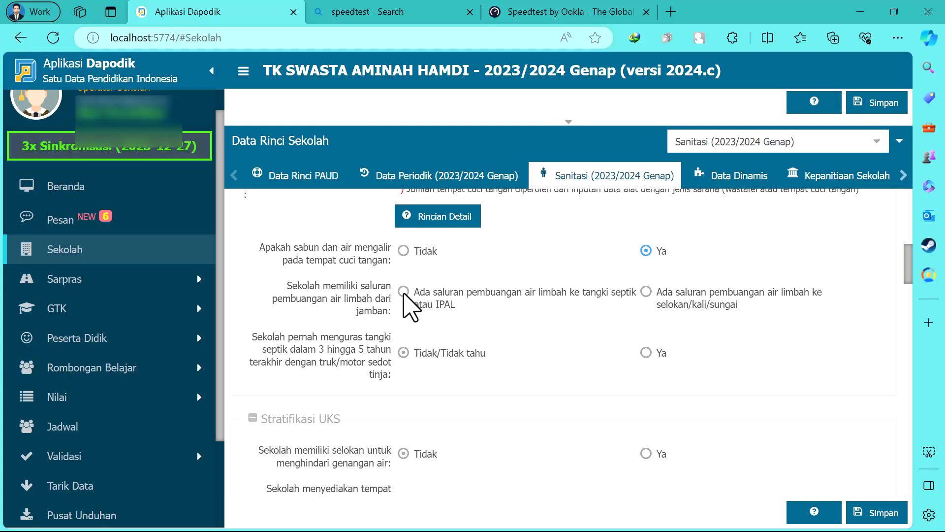
scroll(534, 330, "down", 2)
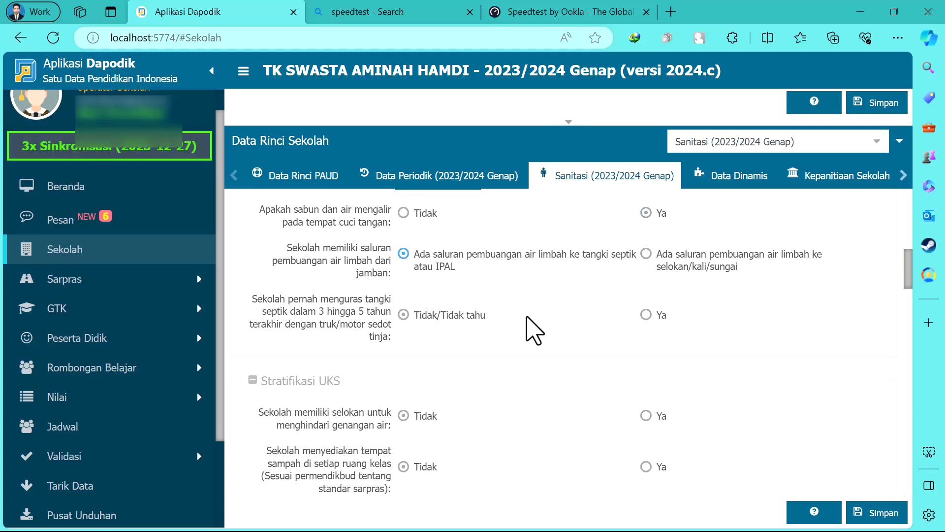
Step: Under Stratifikasi UKS, set the drainage ditch, bins in every classroom and mirrors in every girls' toilet unit to Ya
scroll(534, 330, "down", 5)
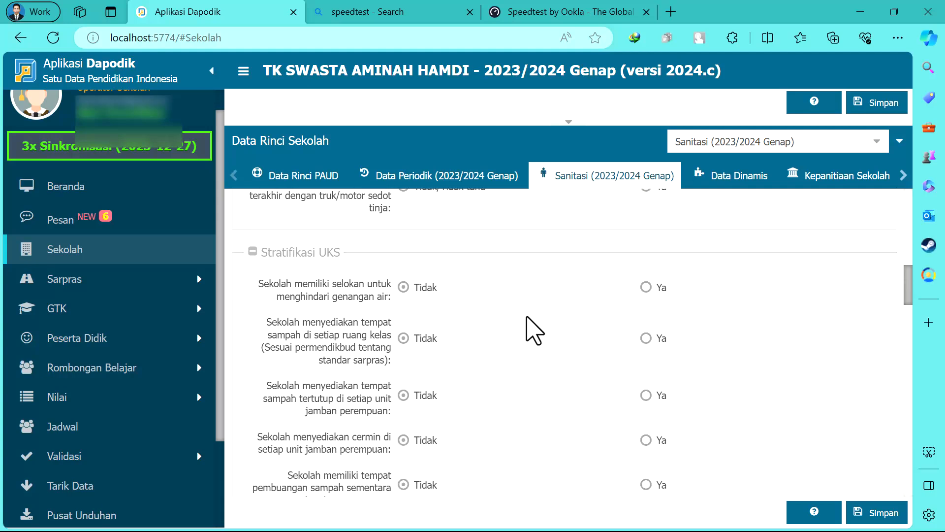
scroll(534, 330, "up", 1)
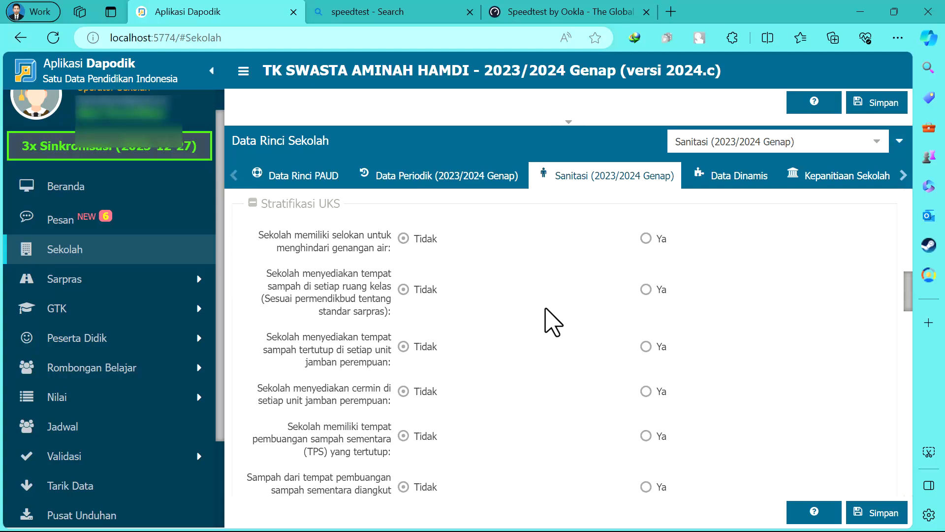
scroll(557, 317, "down", 1)
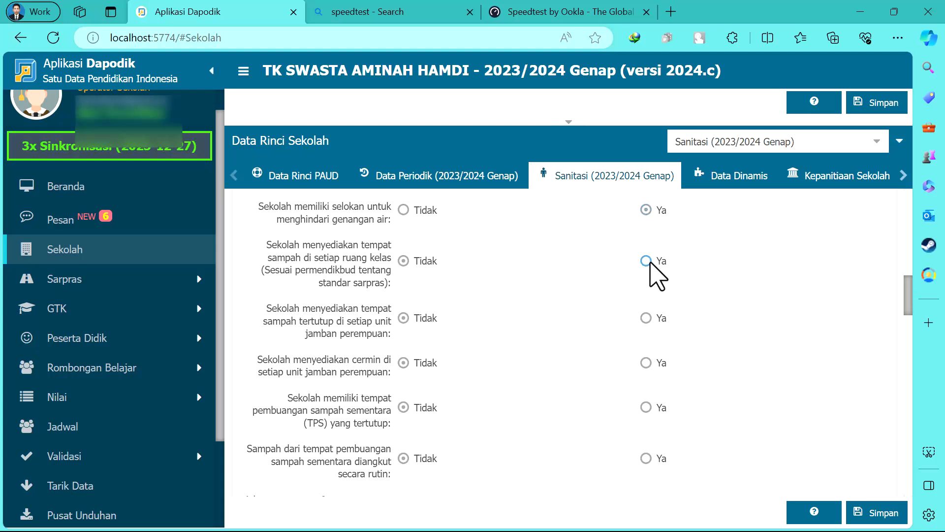
scroll(566, 345, "down", 1)
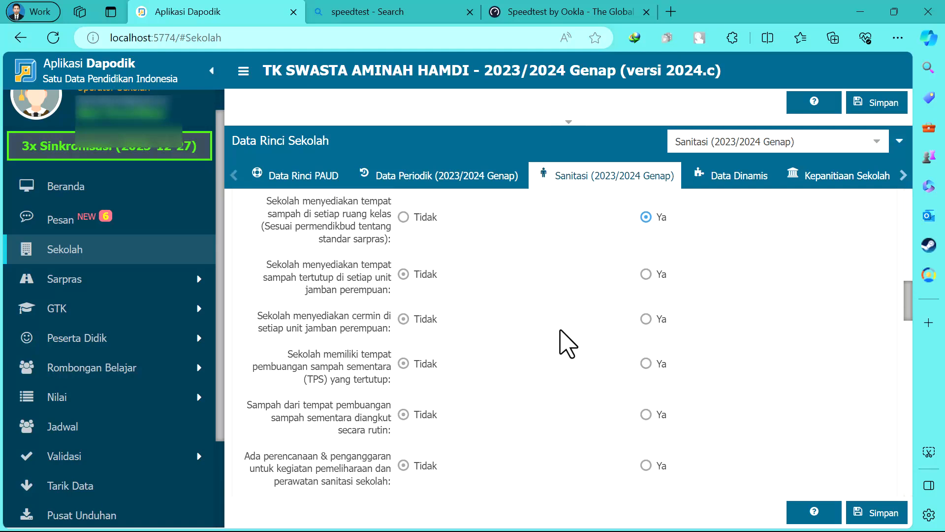
scroll(629, 310, "down", 1)
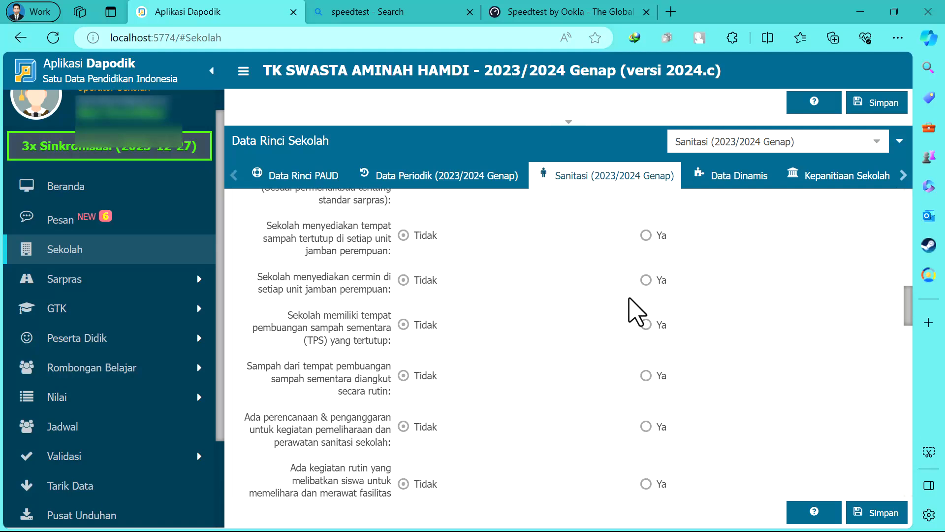
Step: Set closed TPS, routine waste collection, sanitation maintenance planning and budgeting, and routine student sanitation activities to Ya
scroll(646, 306, "down", 1)
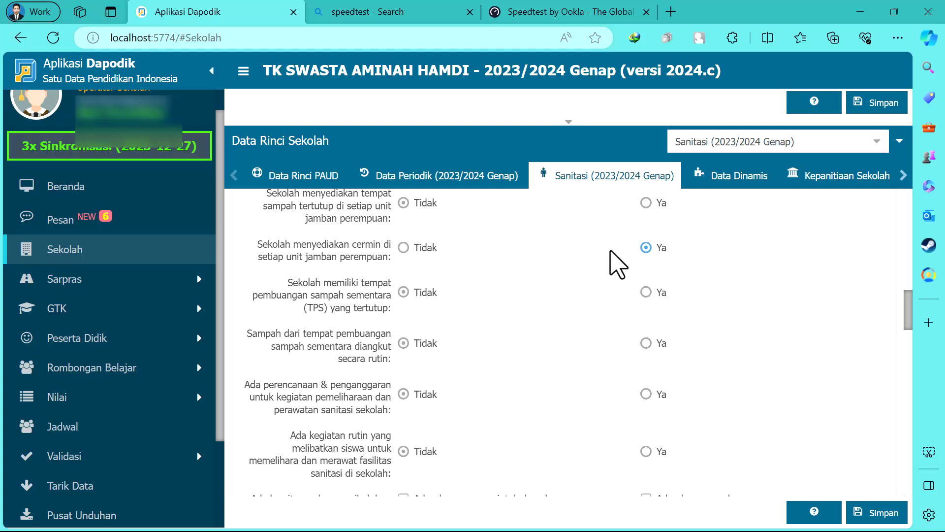
scroll(593, 268, "down", 1)
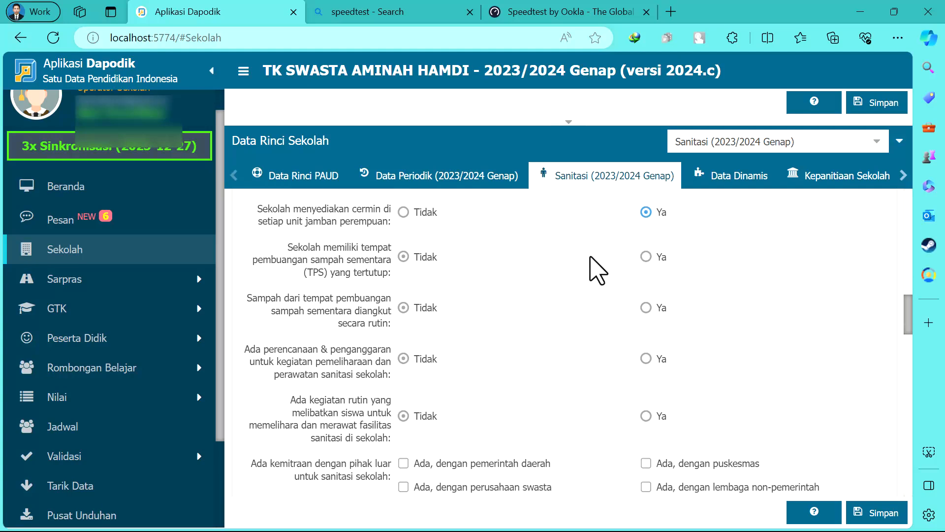
scroll(582, 285, "down", 1)
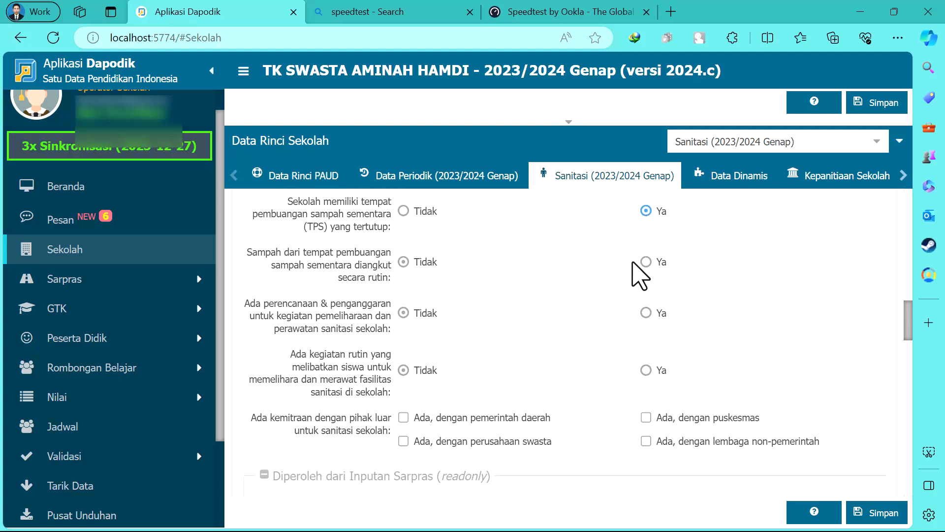
scroll(576, 275, "down", 1)
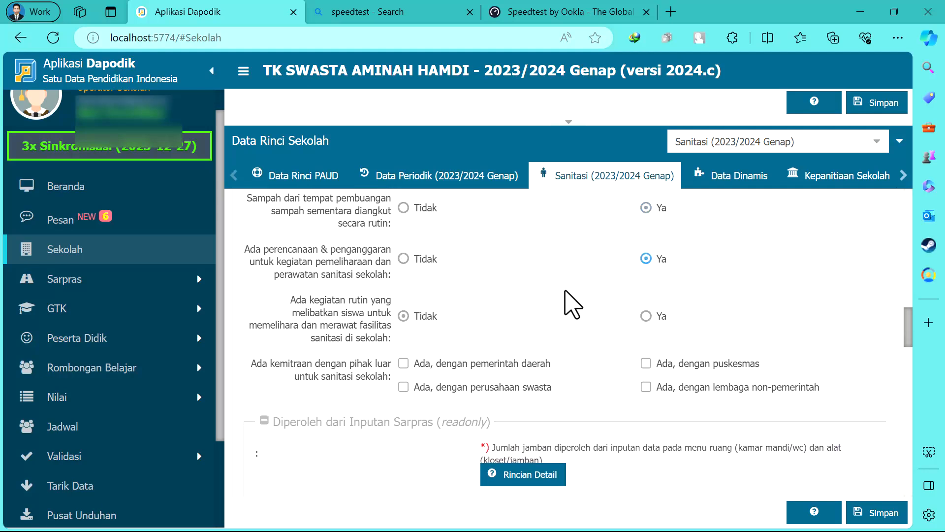
scroll(571, 303, "down", 1)
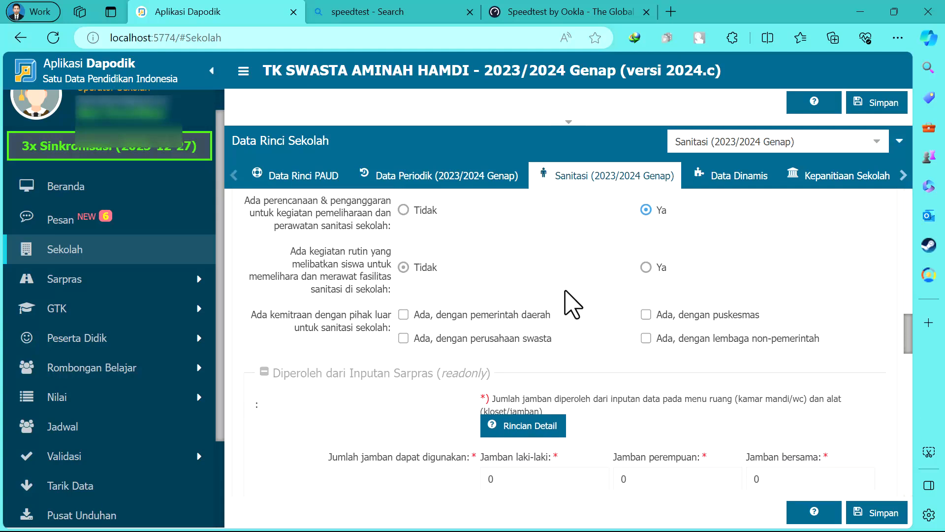
Step: Set all KIE items under Cuci tangan pakai sabun to Ya, from guru to Kantin, closing the Pesan Baru dari Pusat message
scroll(614, 276, "down", 3)
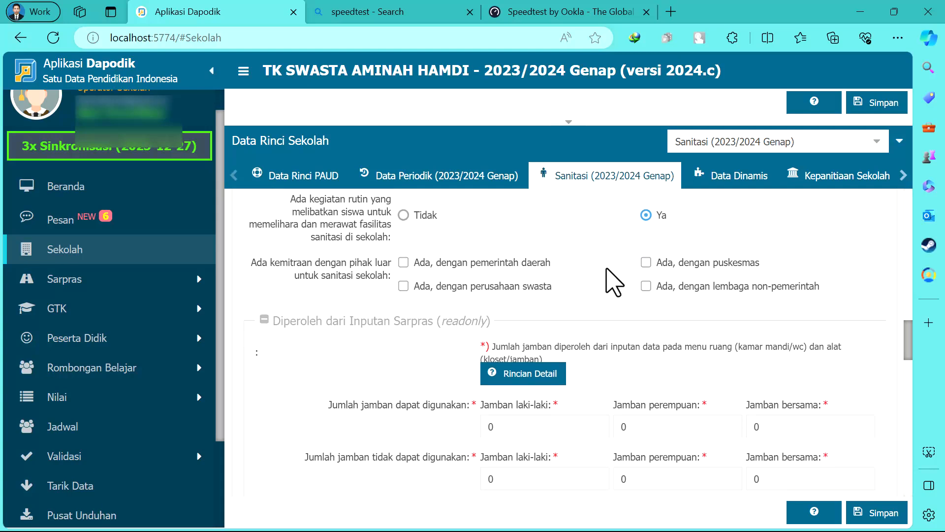
scroll(615, 281, "down", 2)
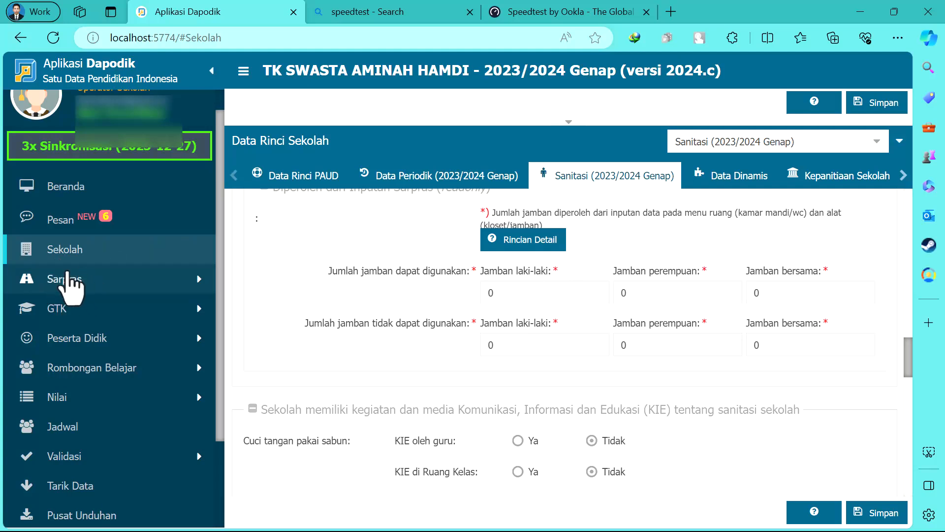
scroll(374, 308, "down", 3)
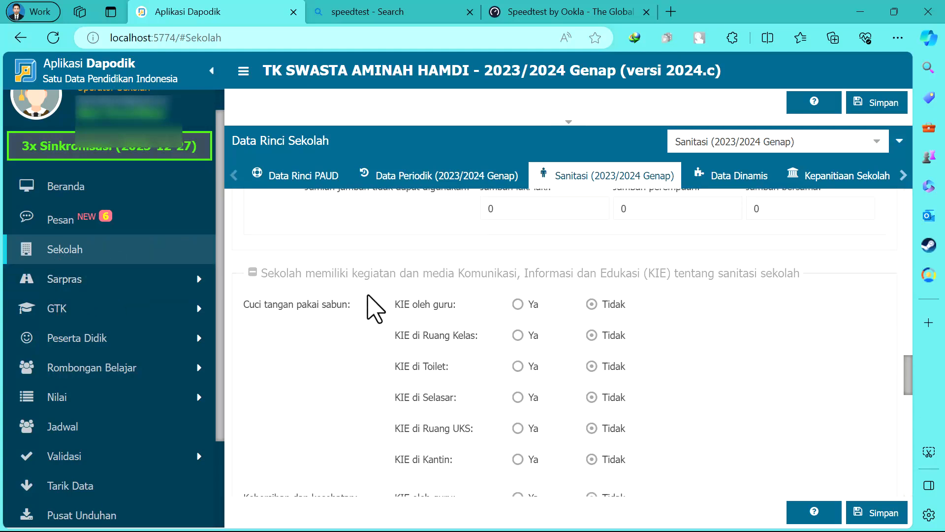
left_click(517, 271)
left_click(519, 304)
left_click(518, 334)
left_click(518, 365)
left_click(518, 397)
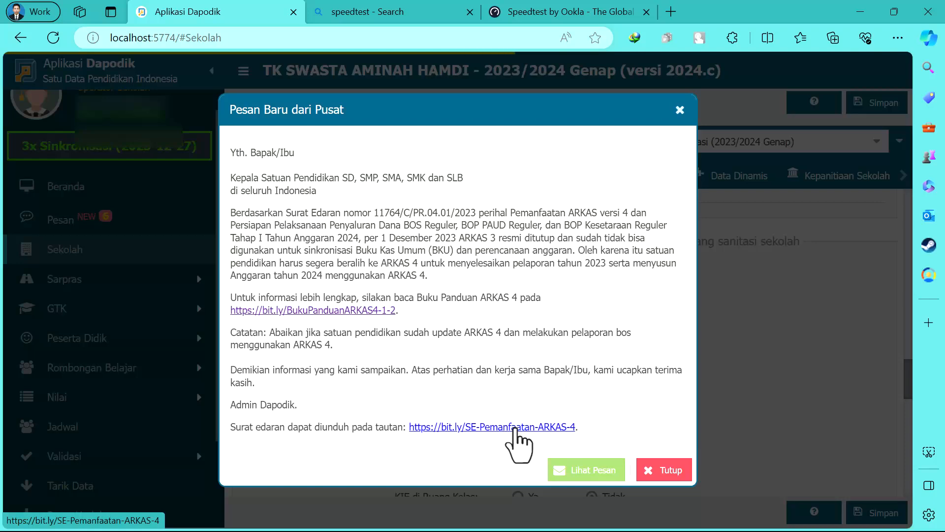
left_click(654, 470)
scroll(512, 394, "down", 2)
left_click(518, 345)
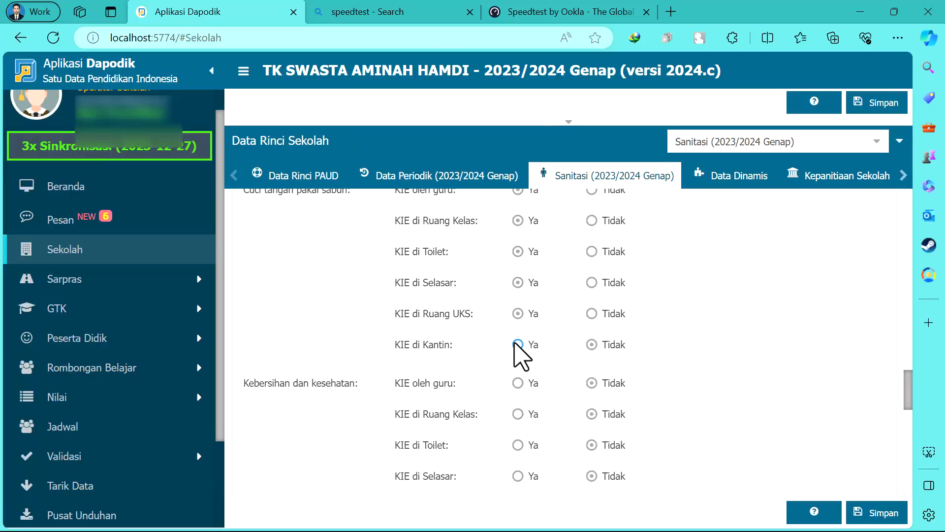
Step: Set all KIE items under Kebersihan dan kesehatan to Ya
scroll(503, 389, "down", 2)
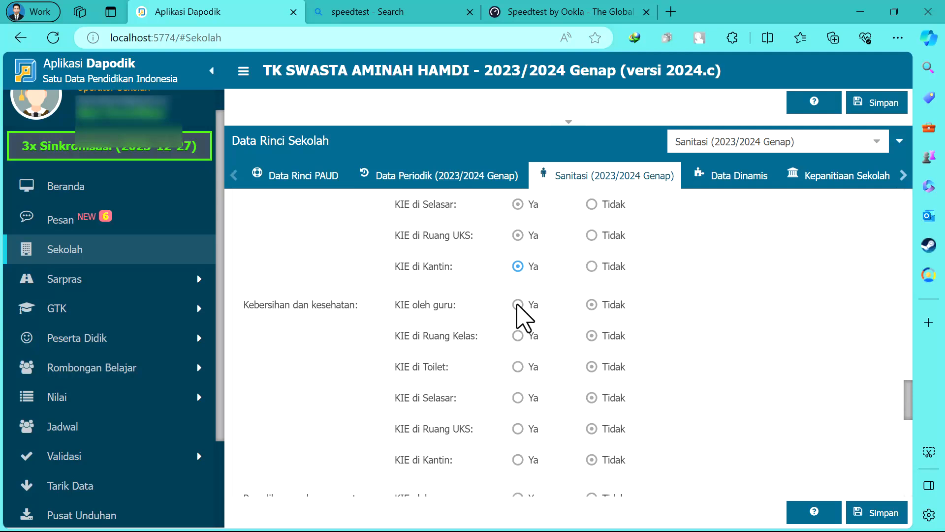
left_click(517, 335)
scroll(519, 366, "down", 2)
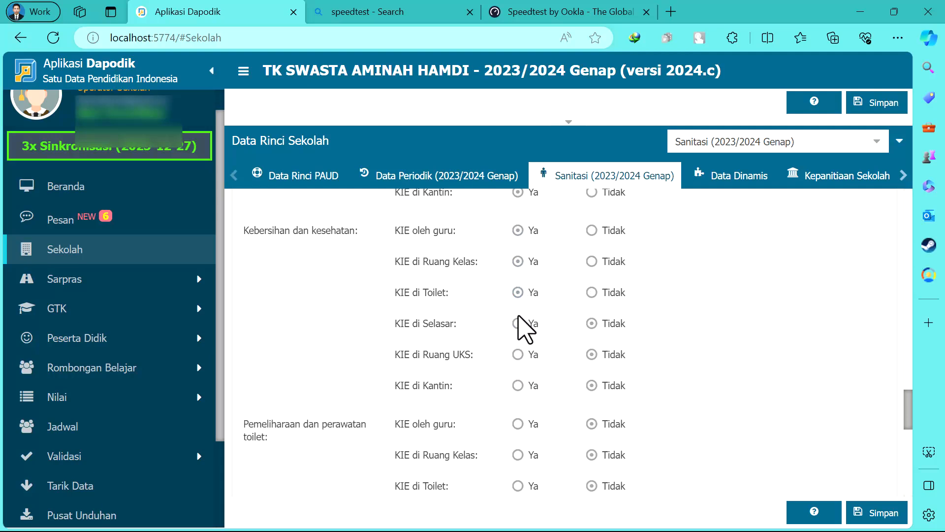
left_click(517, 386)
Step: Set all KIE items under Pemeliharaan dan perawatan toilet to Ya
scroll(472, 363, "down", 3)
left_click(518, 269)
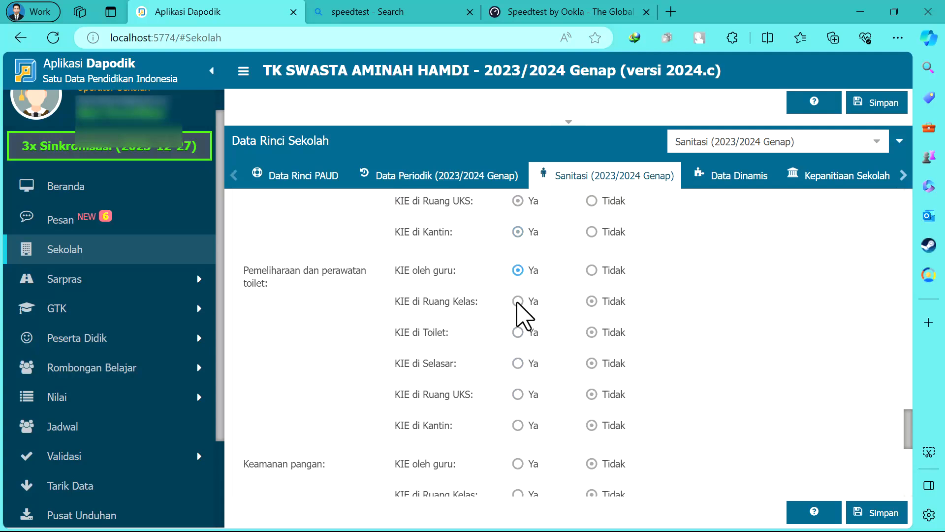
left_click(518, 332)
left_click(518, 394)
left_click(517, 425)
Step: Set all KIE items under Keamanan pangan to Ya, from guru to Kantin
scroll(487, 397, "down", 3)
left_click(517, 335)
left_click(518, 365)
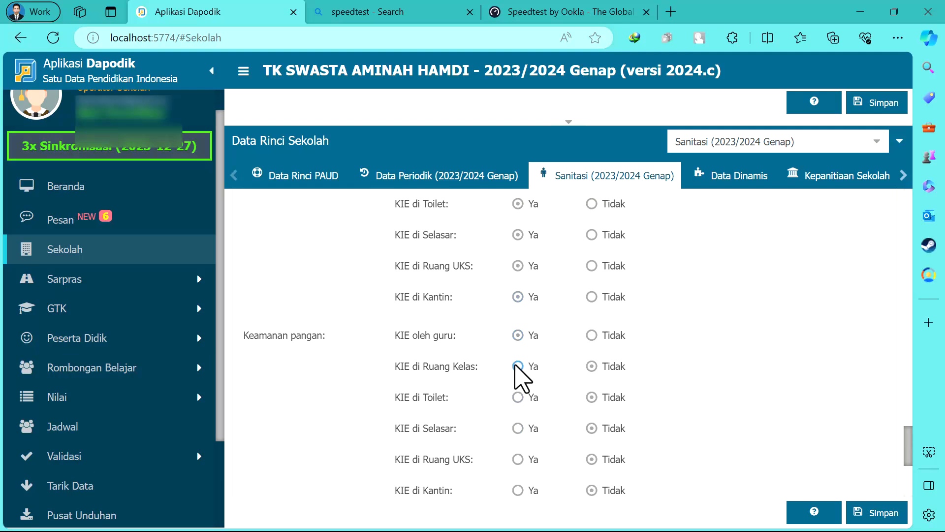
left_click(517, 396)
left_click(518, 427)
scroll(520, 433, "down", 2)
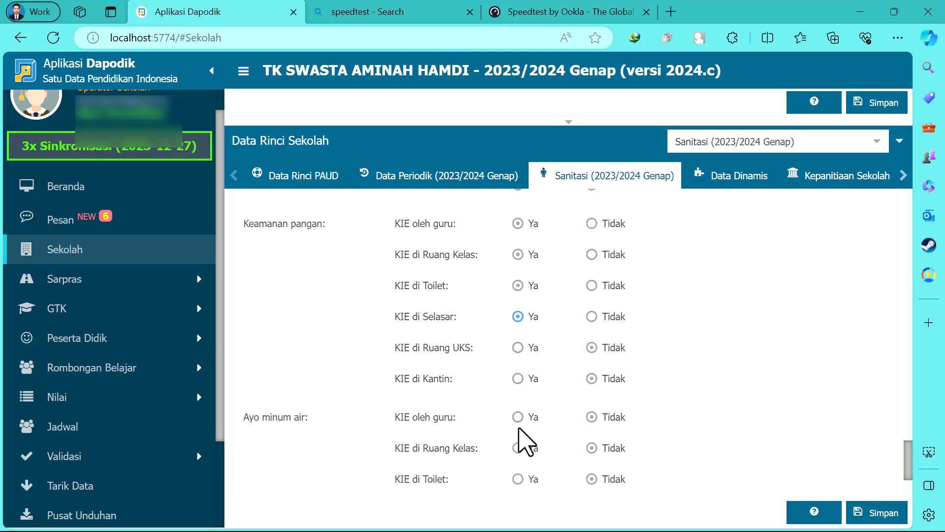
left_click(518, 347)
left_click(518, 378)
Step: Set all KIE items under Ayo minum air to Ya and save the Sanitasi (2023/2024 Genap) data
scroll(520, 382, "down", 1)
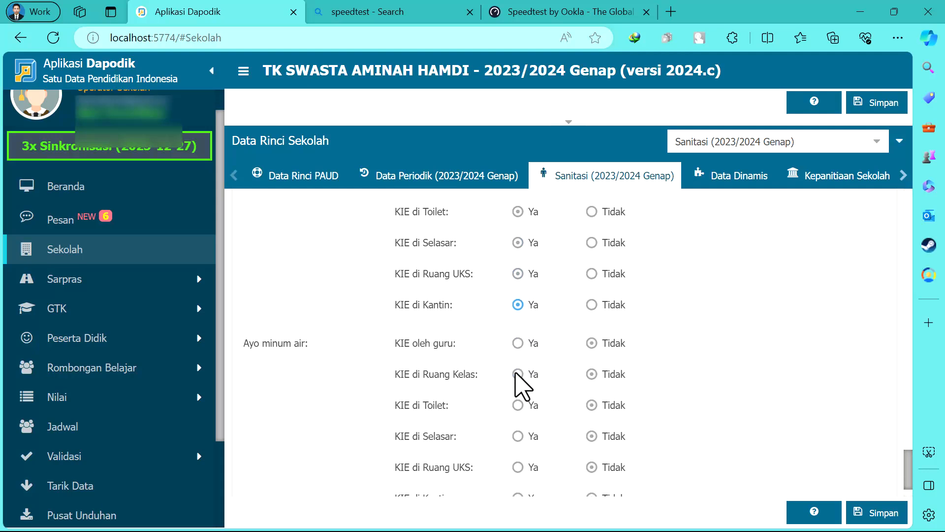
left_click(518, 342)
left_click(518, 374)
left_click(518, 404)
scroll(519, 394, "down", 1)
left_click(518, 385)
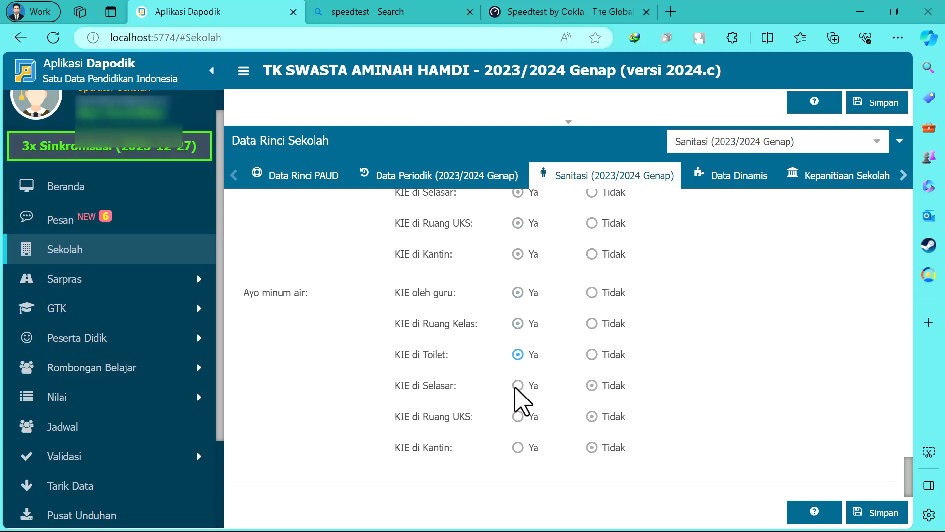
left_click(518, 416)
left_click(518, 448)
left_click(886, 512)
Step: Run the local validation, refreshing the Sekolah results and checking the Sarpras results
left_click(83, 460)
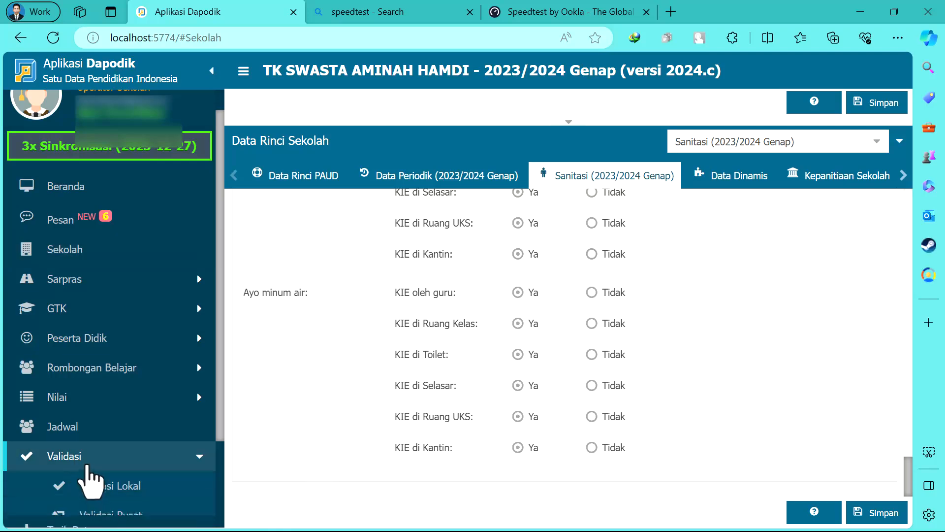
left_click(98, 486)
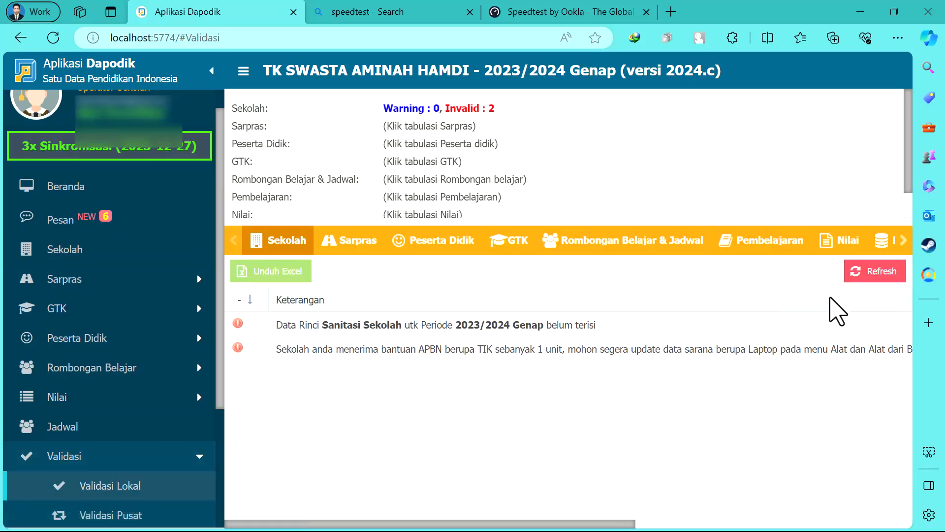
left_click(879, 278)
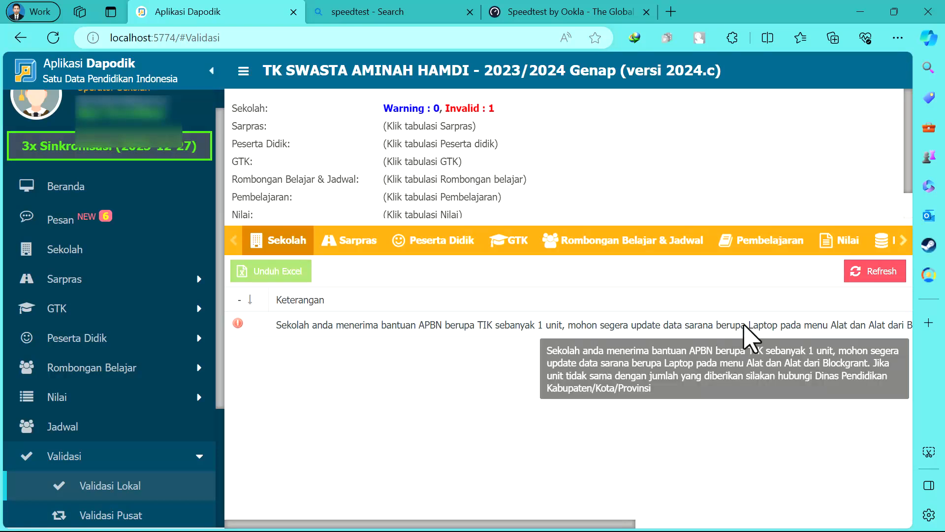
left_click(350, 240)
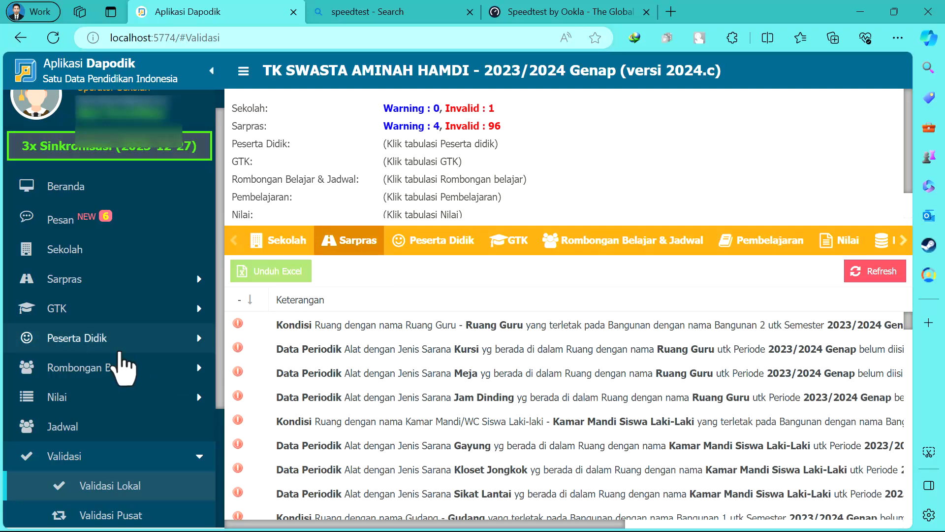
Step: Copy all active Sarpras periodic data from 2023/2024 semester 1 with Salin Data Periodik in Tanah & Bangunan
left_click(87, 281)
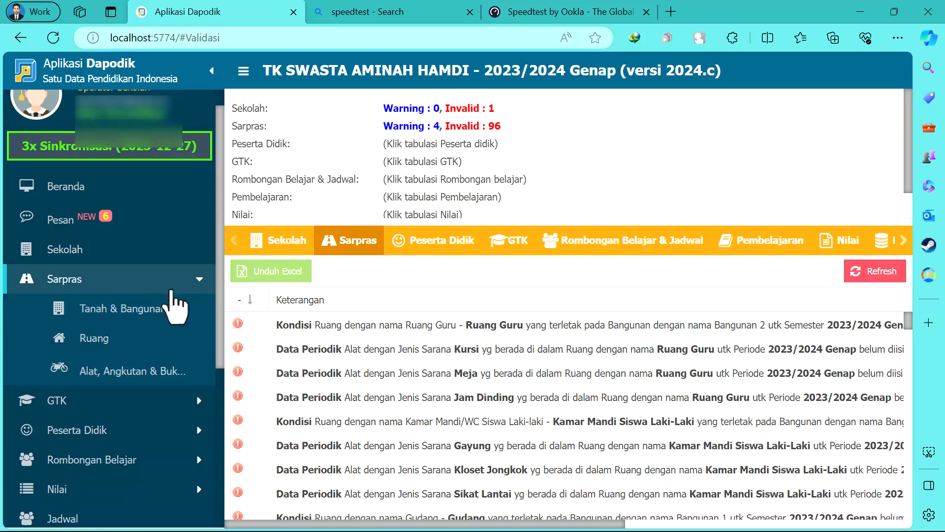
left_click(105, 314)
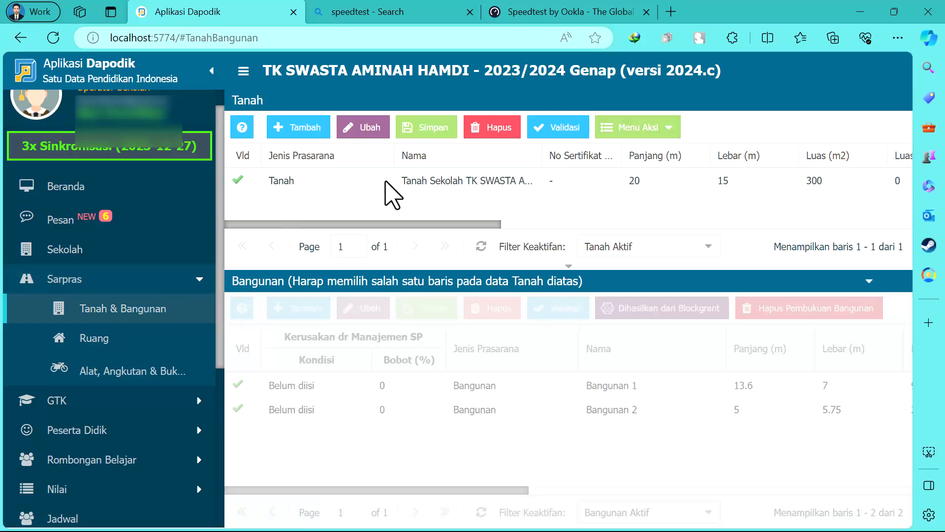
left_click(666, 132)
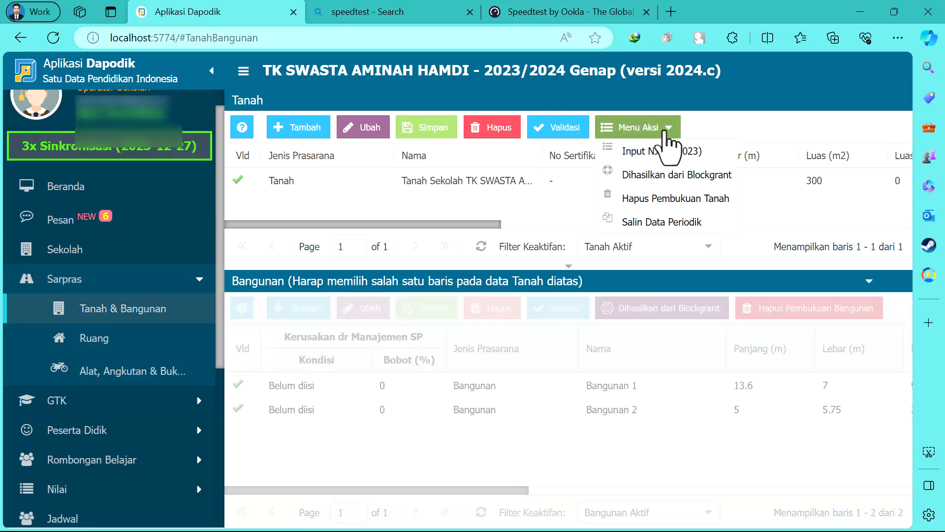
left_click(653, 223)
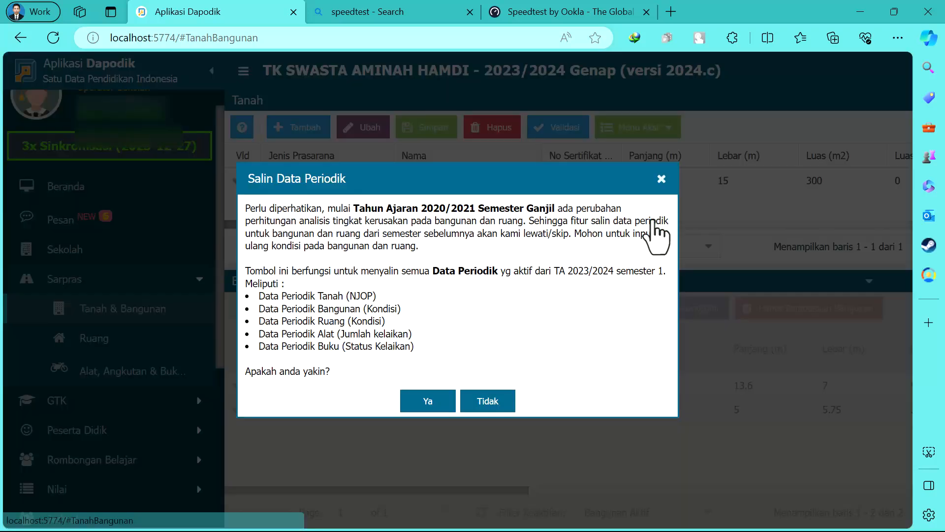
left_click(428, 403)
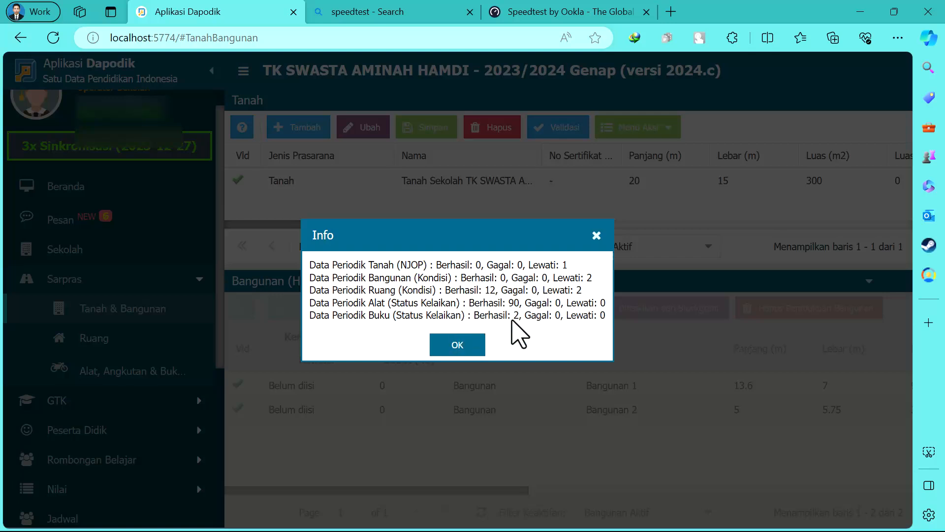
left_click(456, 347)
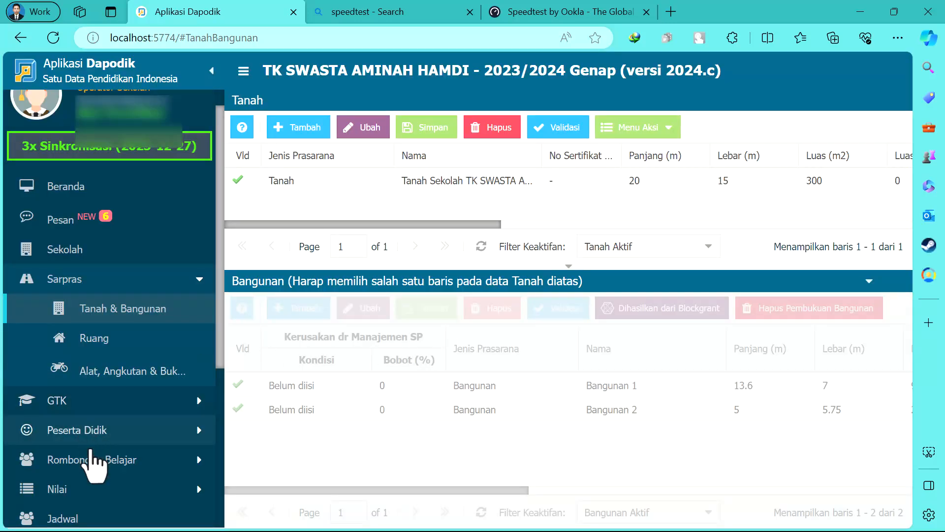
Step: Refresh the Sarpras results in the local validation and check the Peserta Didik results
scroll(118, 398, "down", 4)
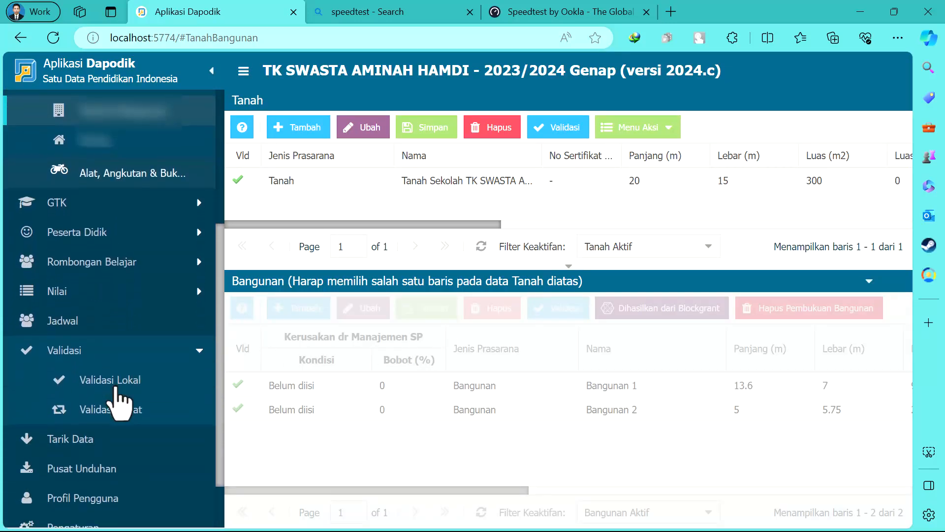
left_click(107, 384)
left_click(887, 272)
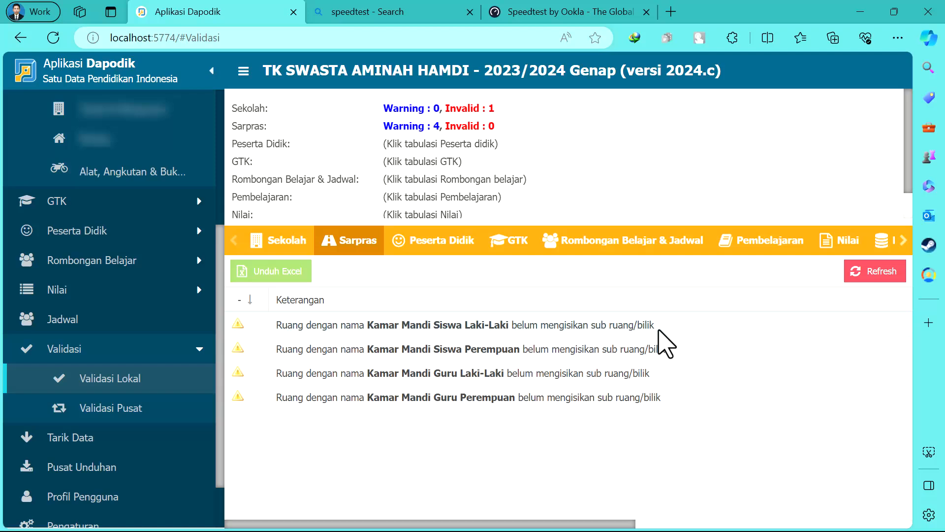
left_click(408, 261)
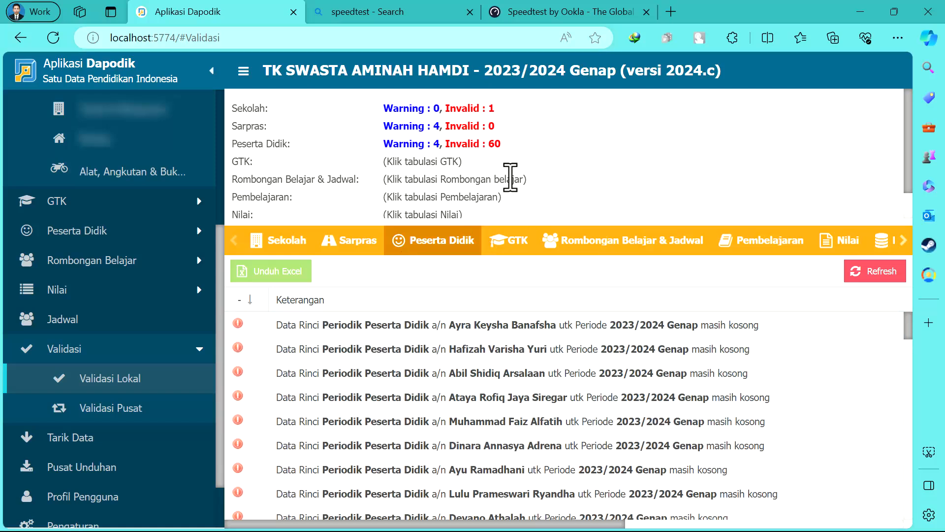
Step: Copy the students' periodic data from 2023/2024 semester 1 with Salin Data Periodik in Peserta Didik
left_click(66, 233)
left_click(101, 266)
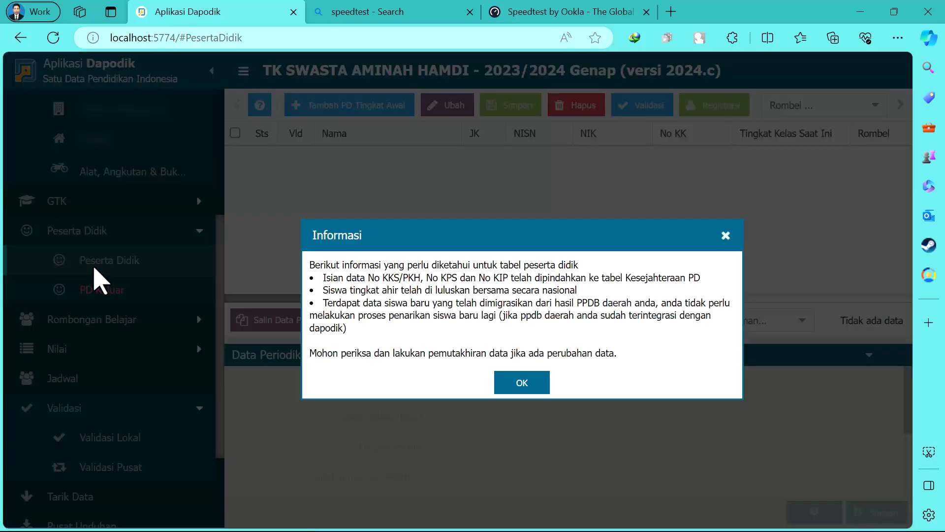
left_click(521, 383)
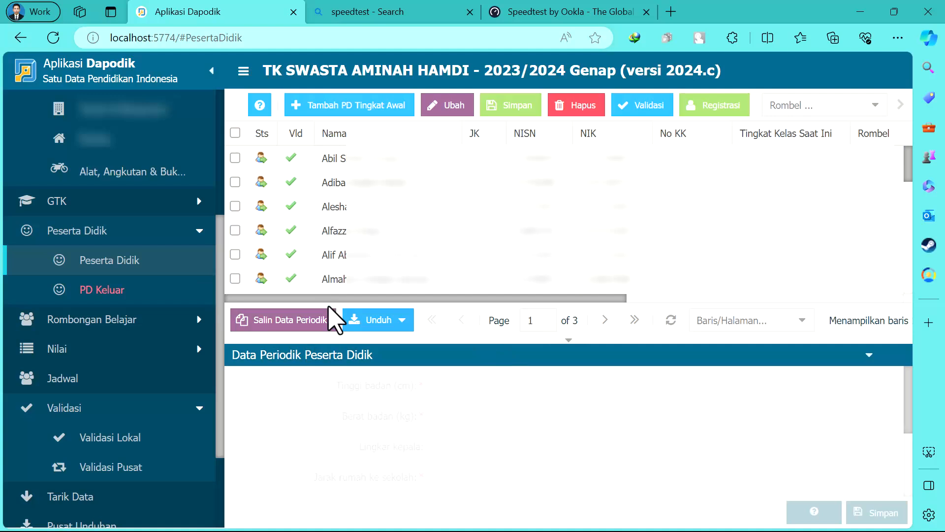
left_click(290, 323)
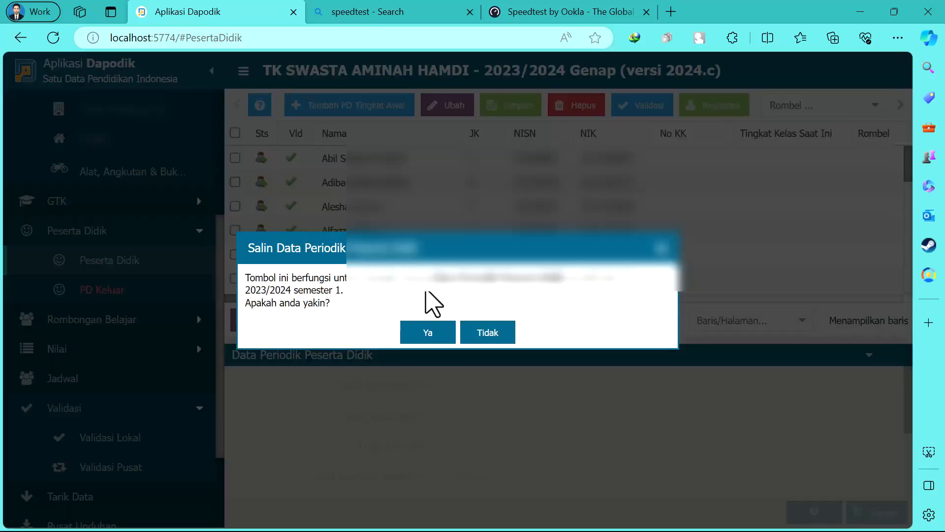
left_click(422, 332)
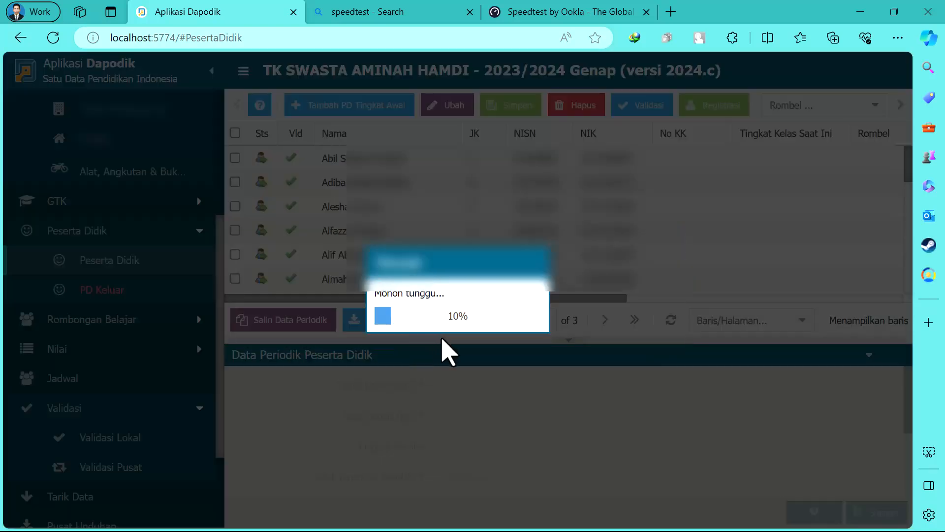
left_click(461, 319)
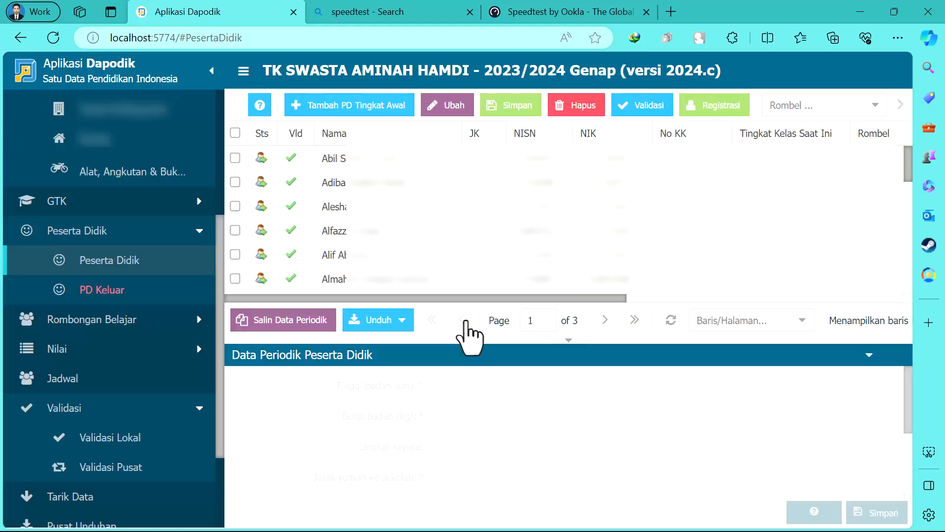
Step: Refresh the Peserta Didik and Sekolah local validation and check the GTK and Rombongan Belajar & Jadwal results
left_click(114, 437)
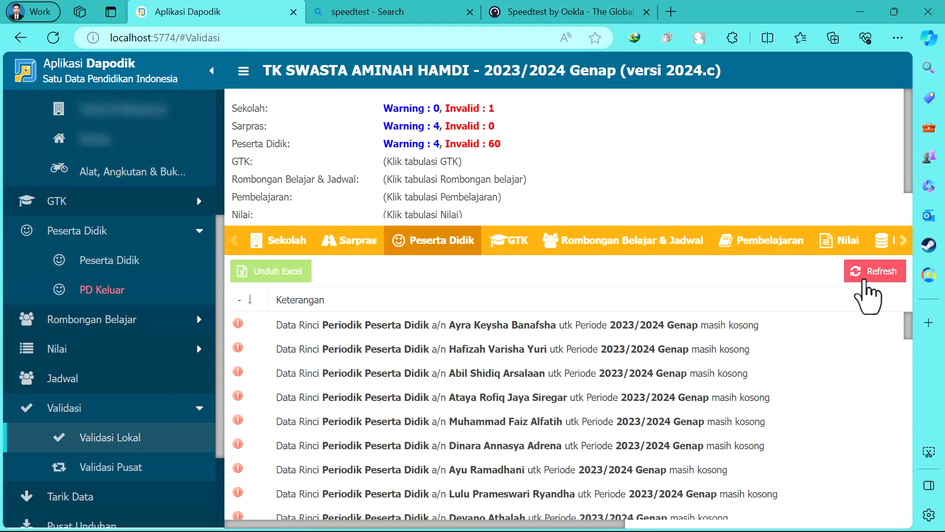
left_click(862, 279)
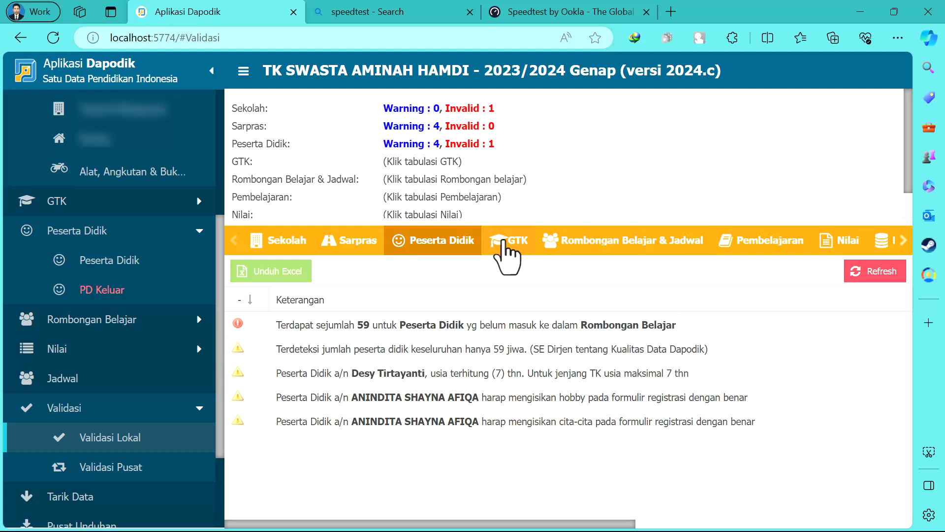
left_click(281, 244)
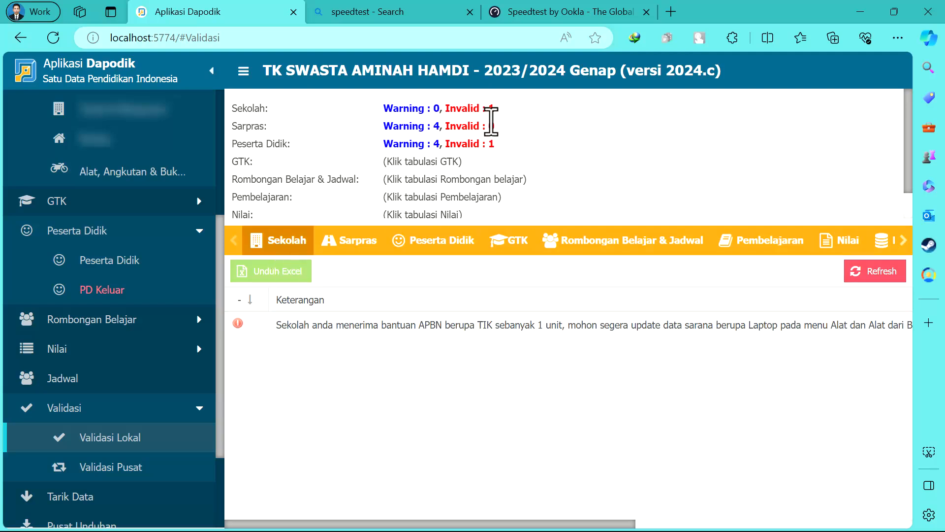
left_click(885, 273)
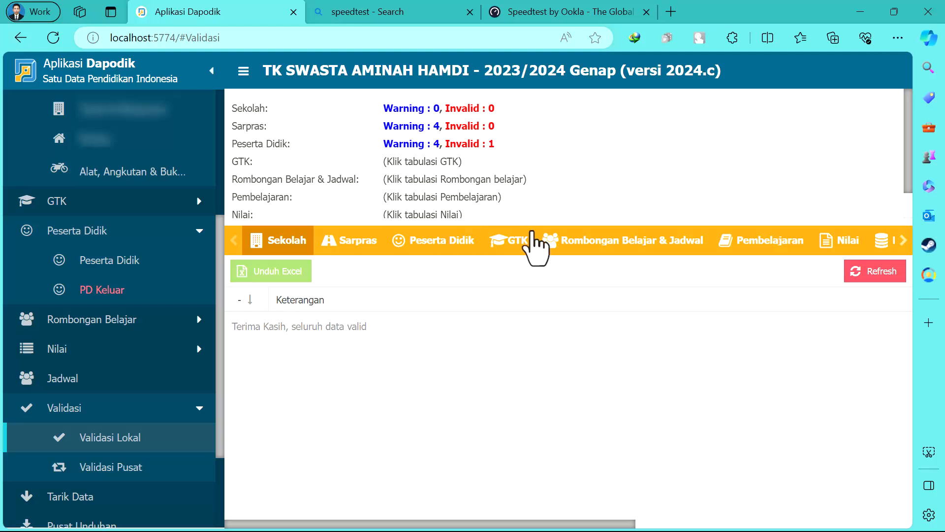
left_click(519, 249)
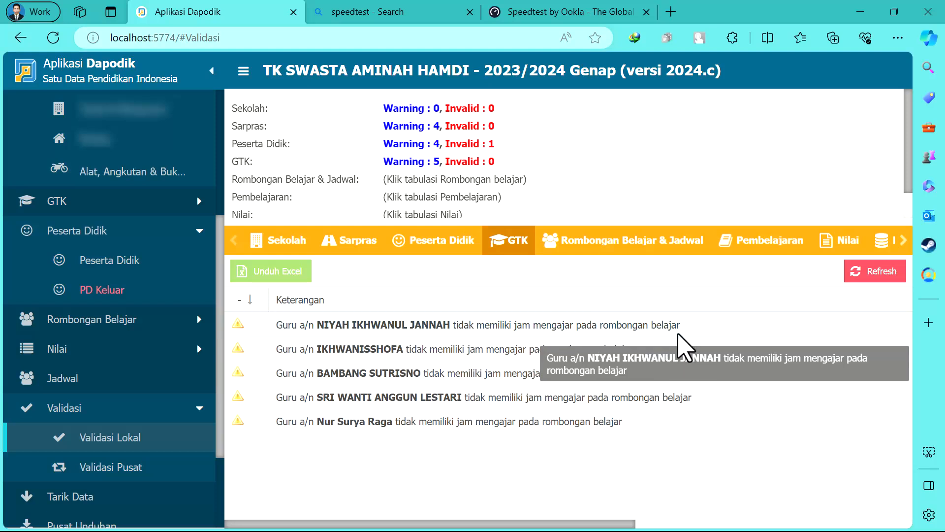
left_click(610, 244)
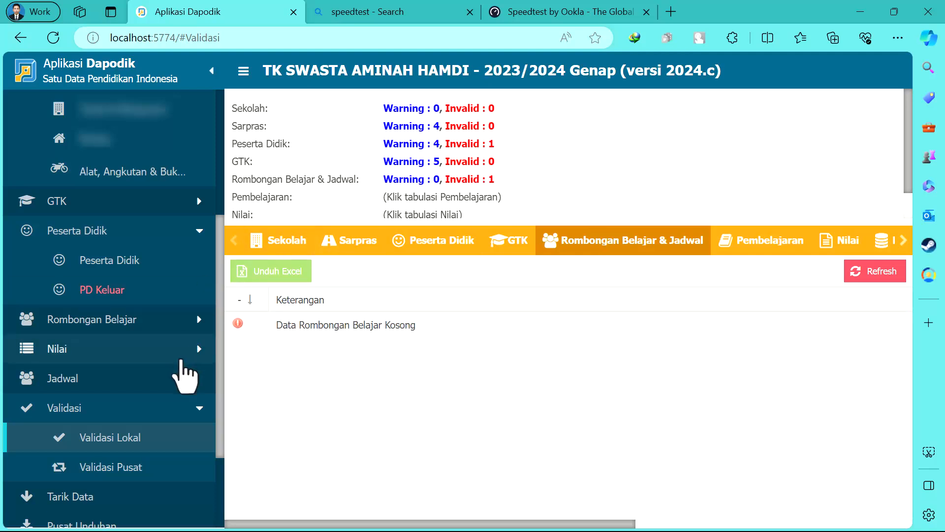
Step: Continue the regular class group A-Apel from semester 1 T.A 2023/2024 with Lanjutkan Semester and save it
scroll(182, 374, "down", 1)
left_click(115, 300)
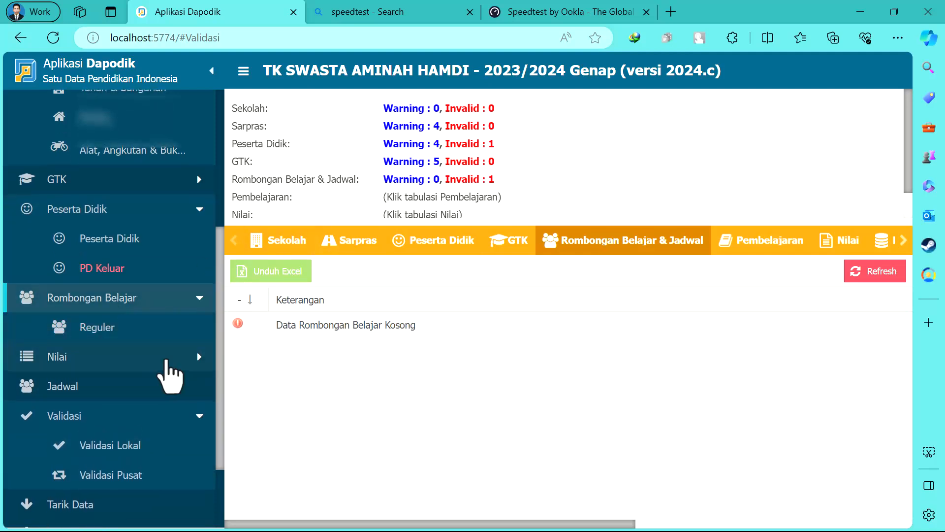
left_click(102, 329)
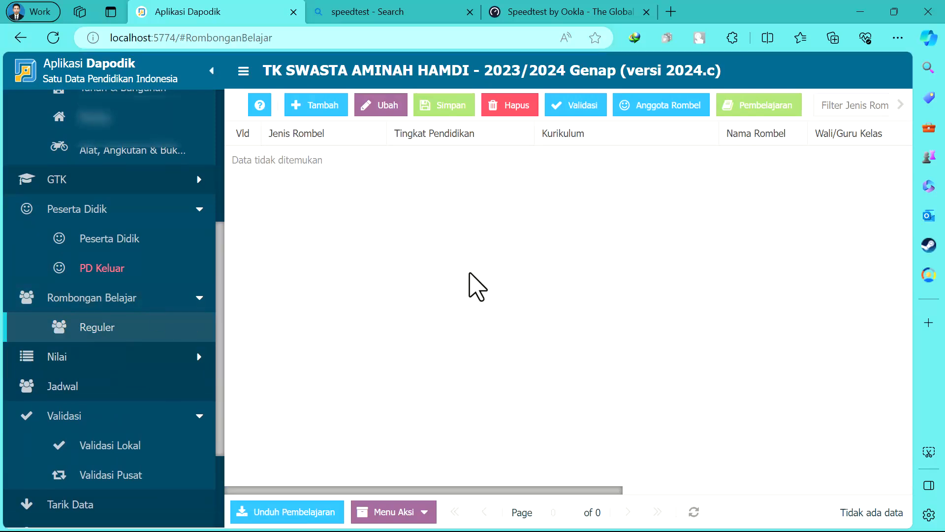
left_click(423, 515)
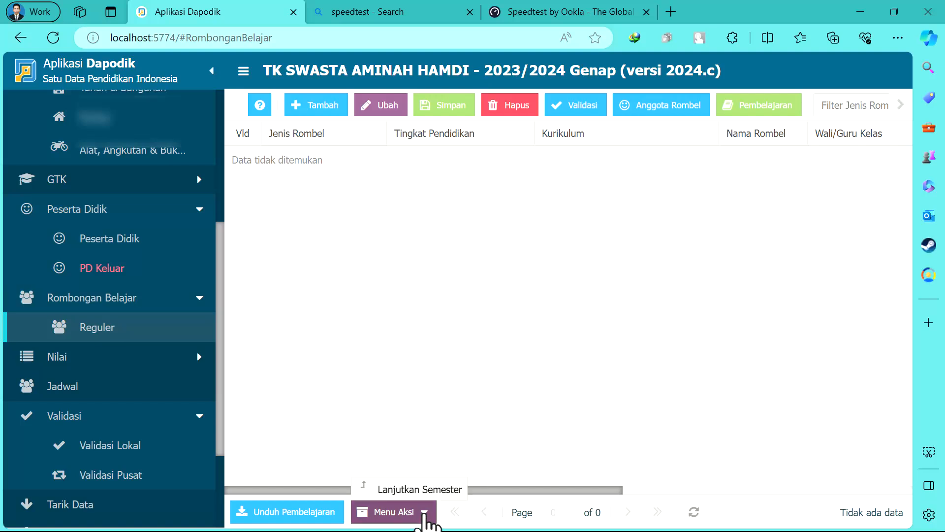
left_click(419, 491)
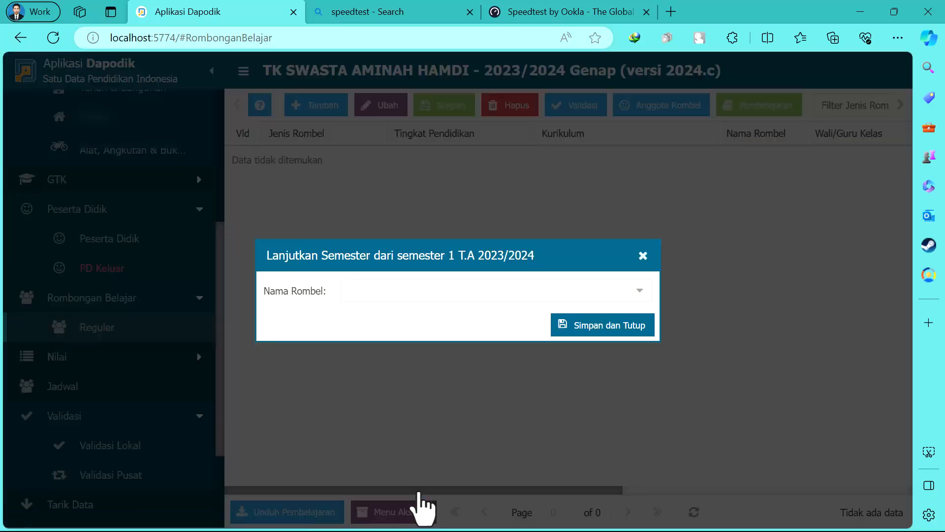
left_click(640, 291)
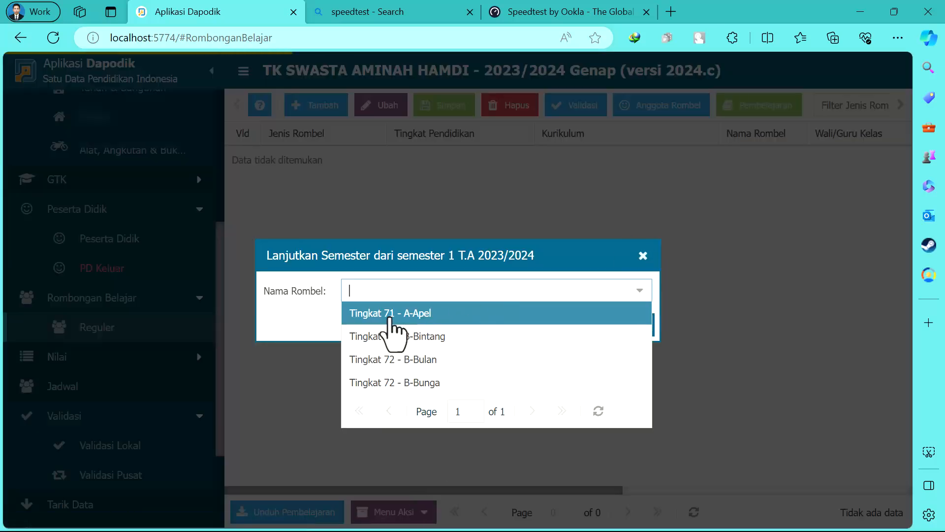
left_click(387, 315)
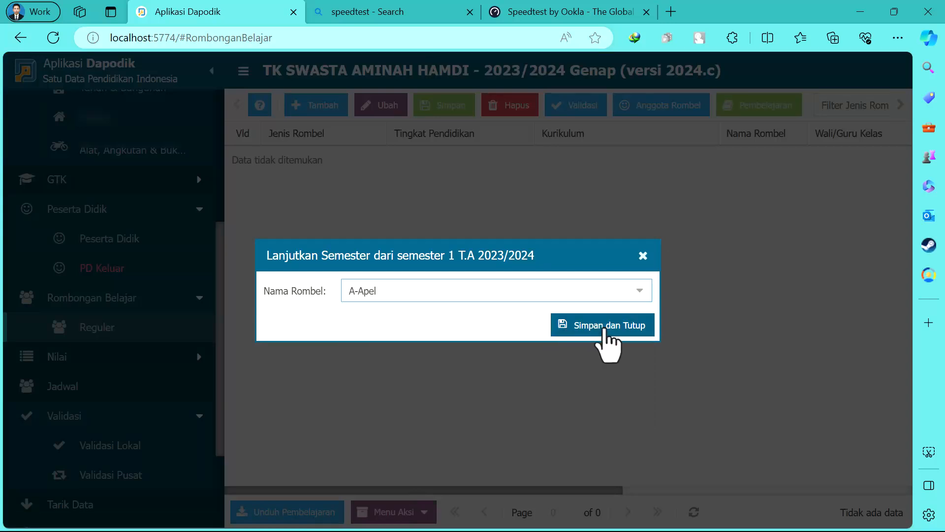
left_click(607, 325)
left_click(427, 339)
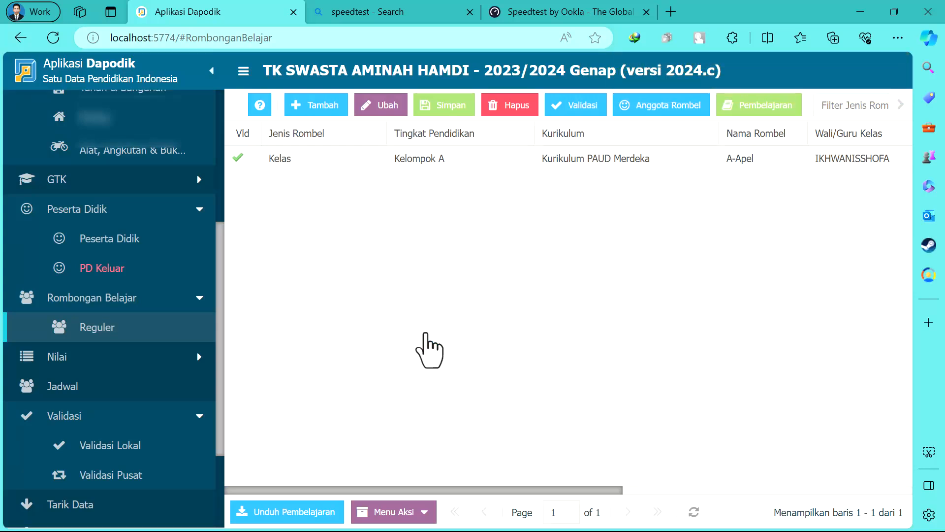
Step: Continue class group B-Bintang from semester 1 T.A 2023/2024 with Lanjutkan Semester and confirm it
left_click(421, 511)
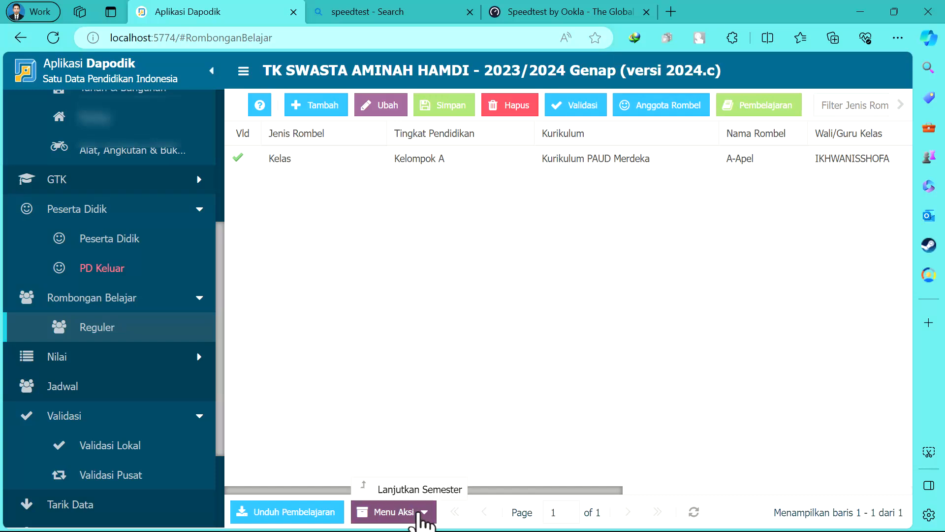
left_click(420, 488)
left_click(639, 291)
left_click(403, 330)
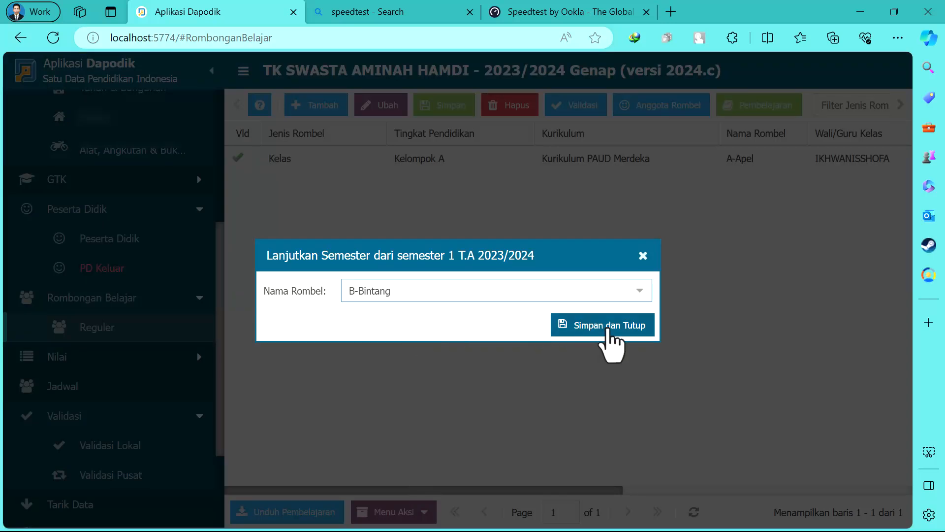
left_click(610, 338)
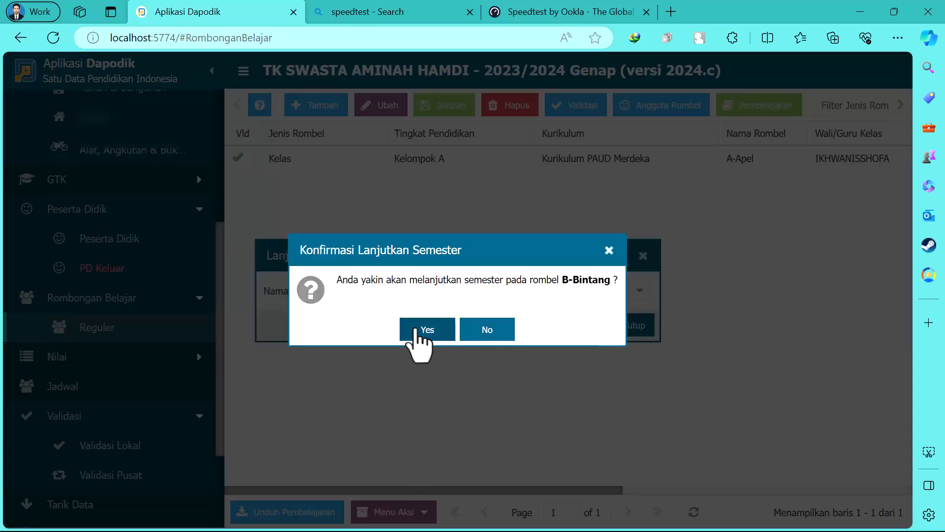
left_click(418, 329)
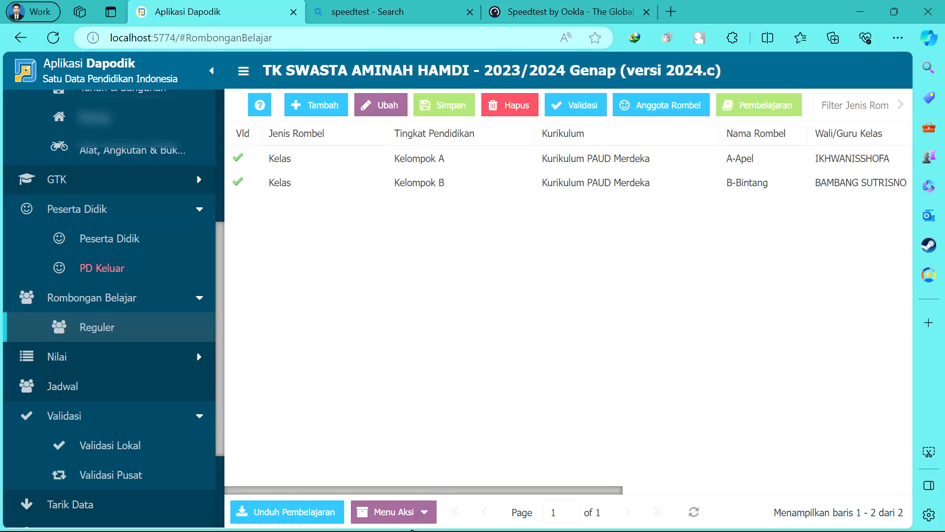
Step: Continue class group B-Bulan from semester 1 T.A 2023/2024 with Lanjutkan Semester and confirm it
left_click(418, 515)
left_click(416, 489)
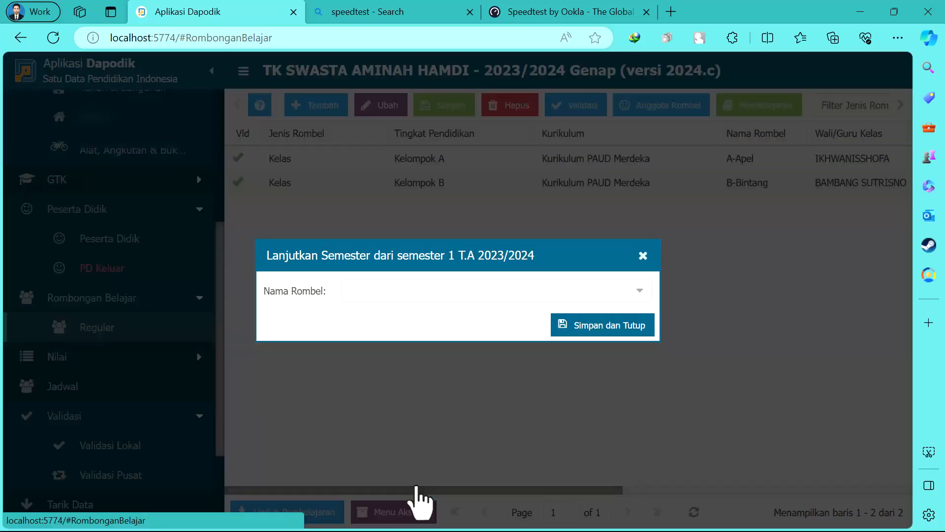
left_click(639, 291)
left_click(408, 317)
left_click(575, 325)
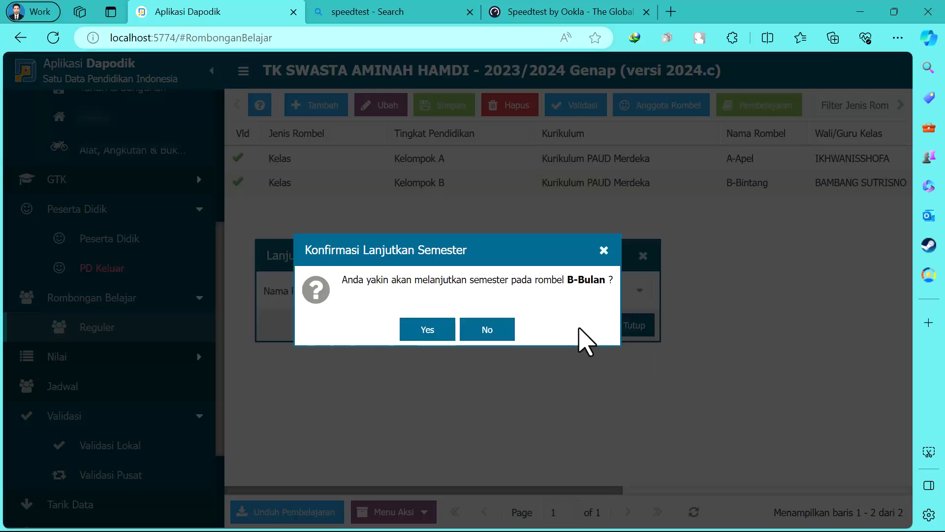
left_click(418, 329)
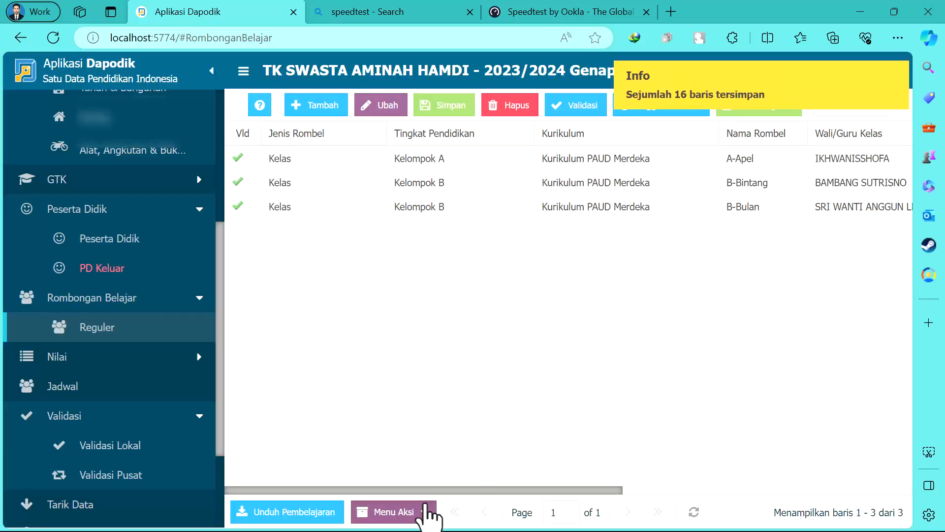
Step: Continue class group B-Bunga from semester 1 T.A 2023/2024 with Lanjutkan Semester and confirm it
left_click(424, 512)
left_click(416, 489)
left_click(638, 290)
left_click(411, 317)
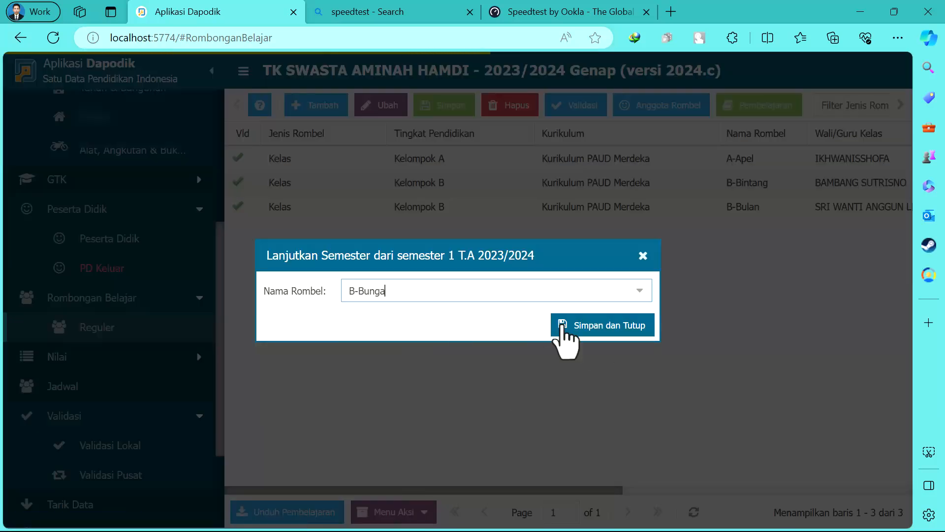
left_click(598, 325)
left_click(416, 329)
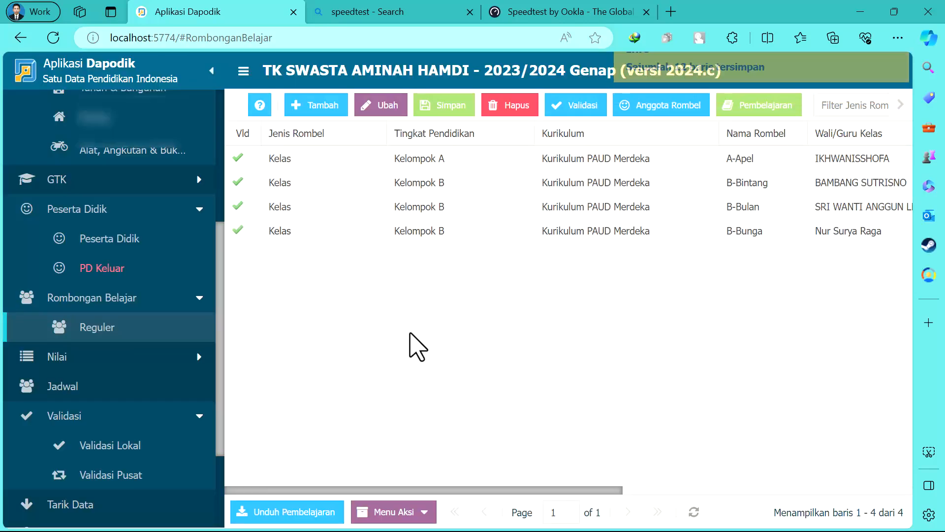
Step: Refresh the Rombongan Belajar & Jadwal and Peserta Didik results in the local validation and dismiss the message from Pusat
left_click(119, 449)
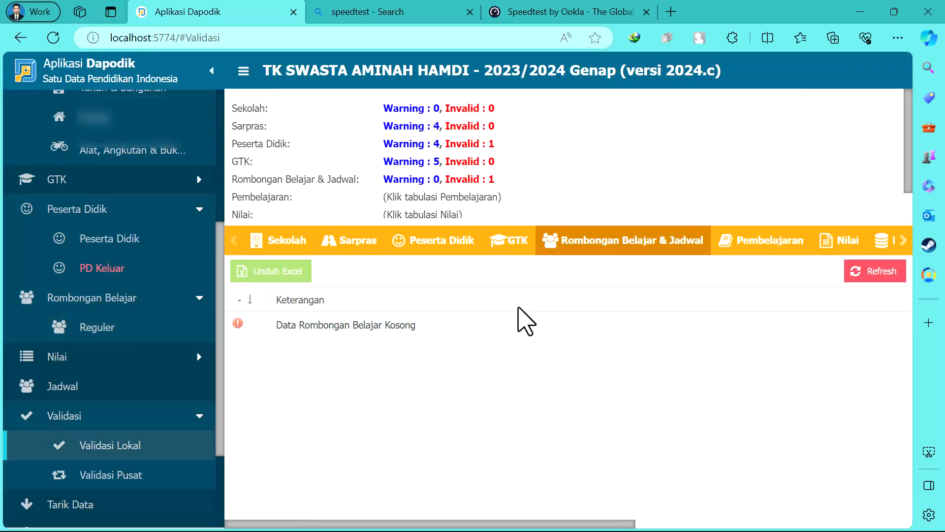
left_click(858, 275)
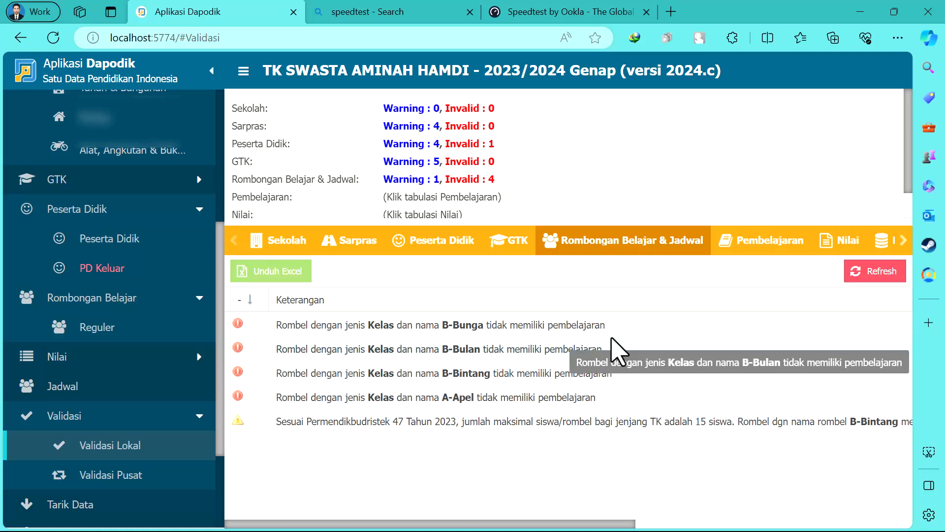
left_click(433, 240)
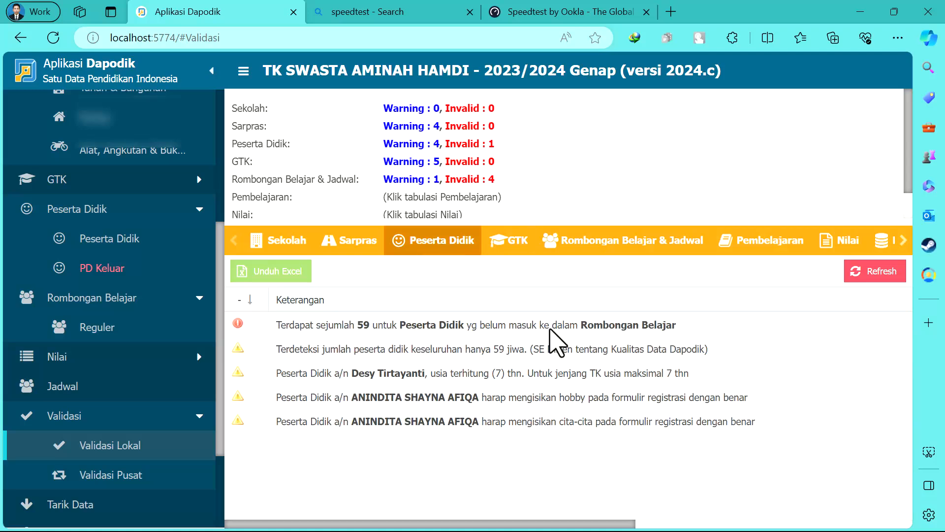
left_click(863, 273)
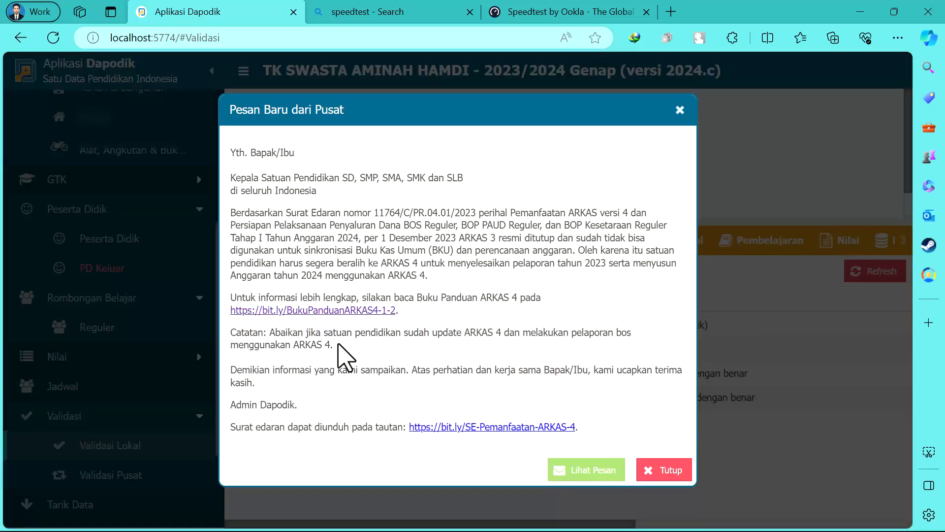
left_click(671, 472)
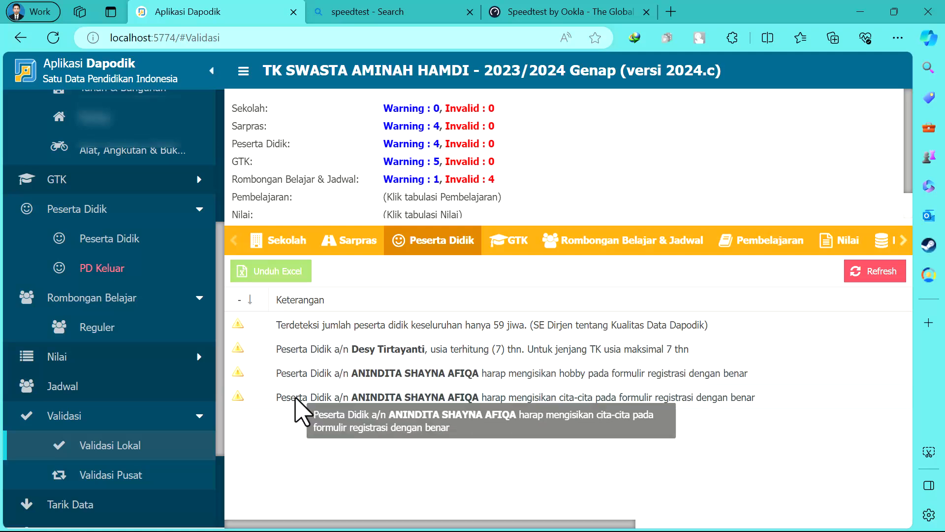
Step: Filter the Peserta Didik list by the name of the student flagged for hobby and cita-cita and open that student's registration form
left_click(113, 241)
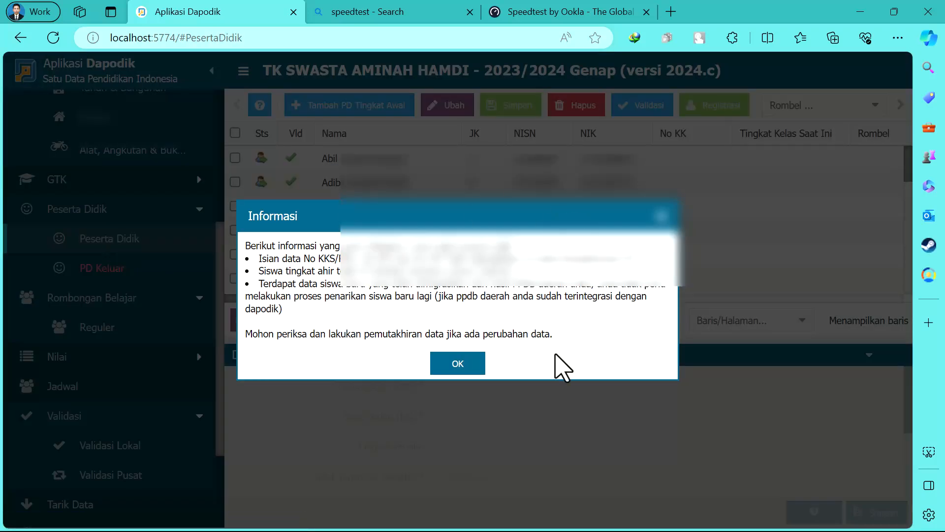
left_click(460, 364)
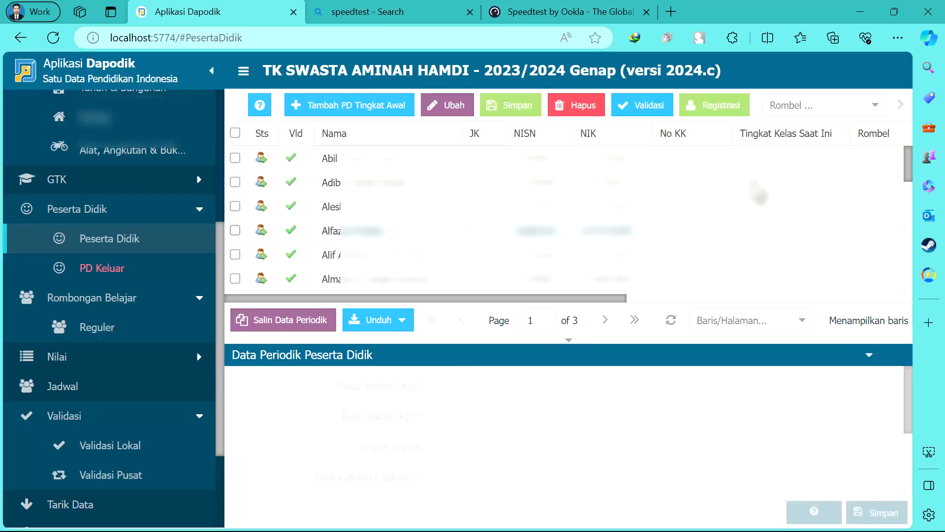
left_click(899, 104)
left_click(899, 104)
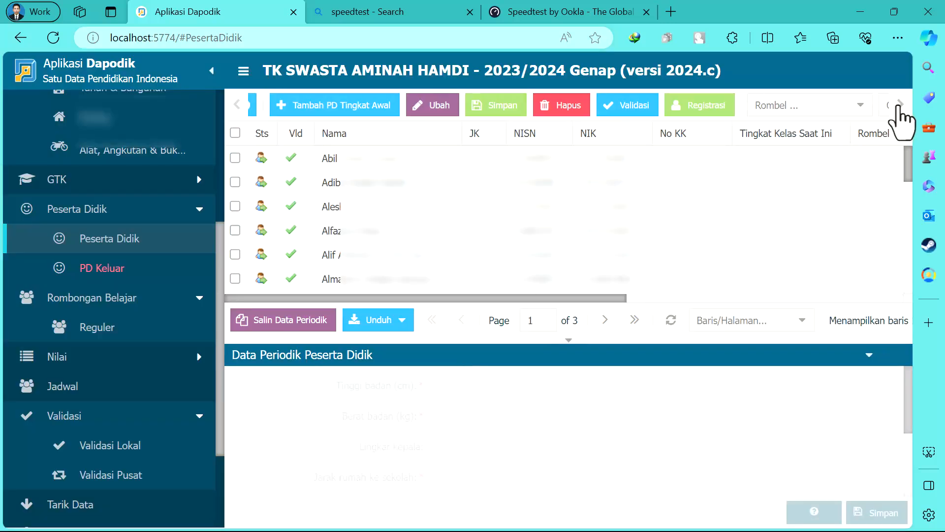
left_click(881, 105)
type("anindita")
key("Return")
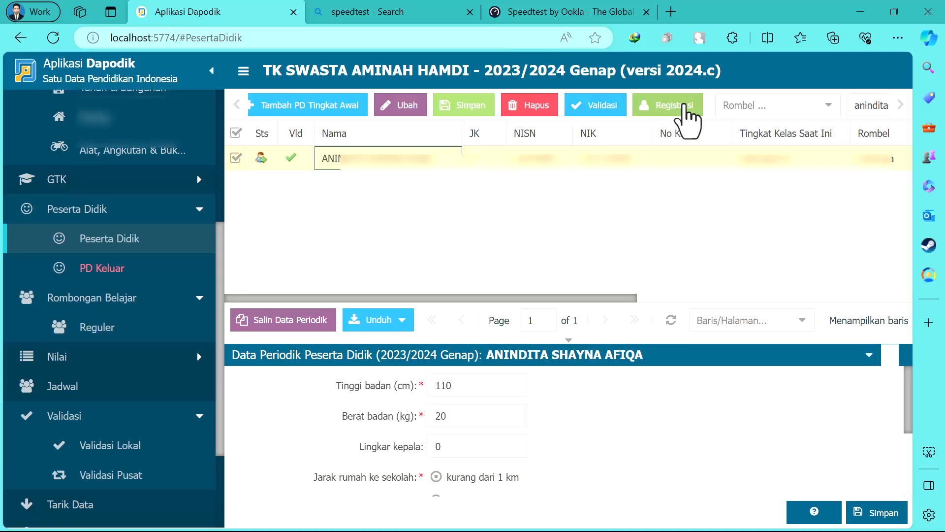
left_click(684, 106)
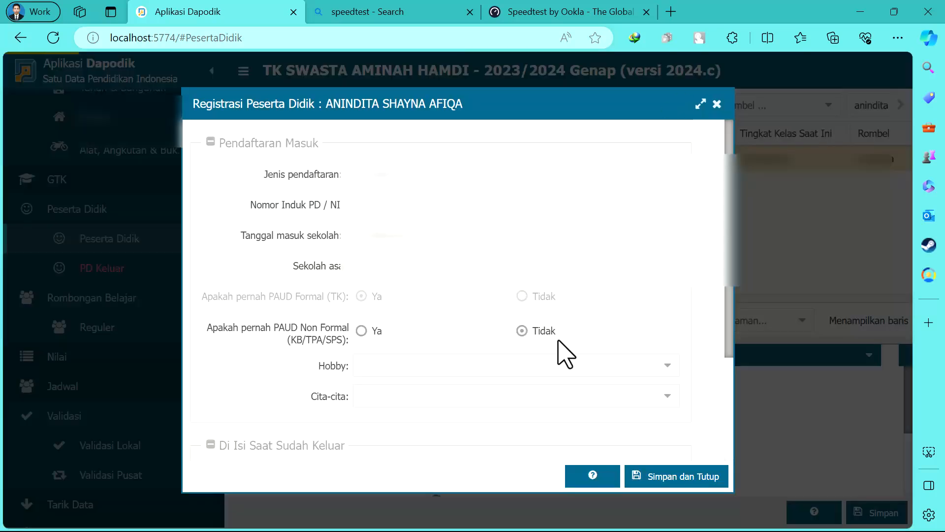
Step: Set the student's Hobby to Lainnya, choose a Cita-cita, and save the registration
left_click(666, 366)
scroll(485, 225, "down", 3)
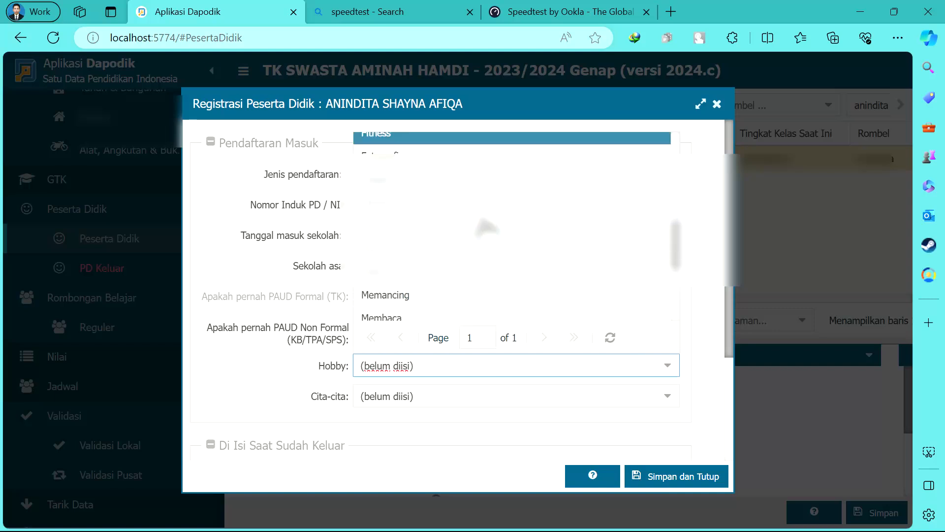
left_click(409, 207)
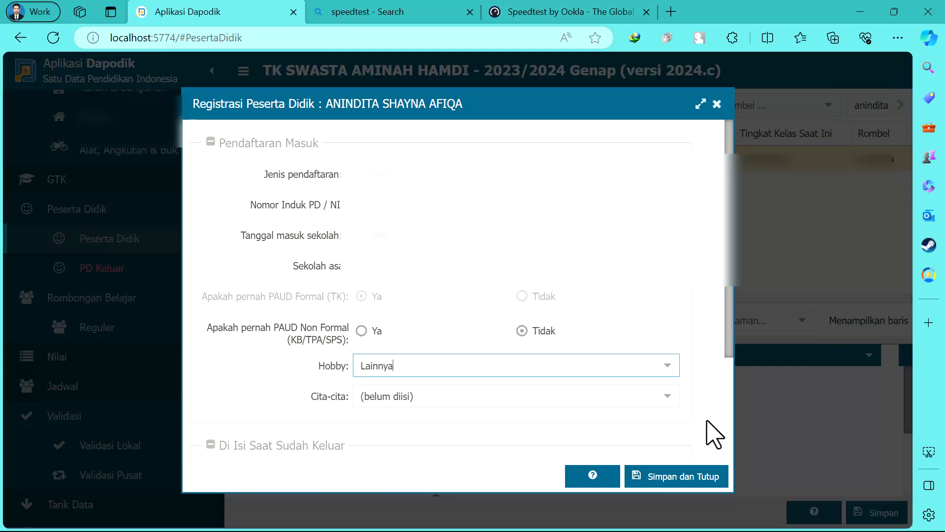
left_click(667, 397)
scroll(473, 236, "down", 5)
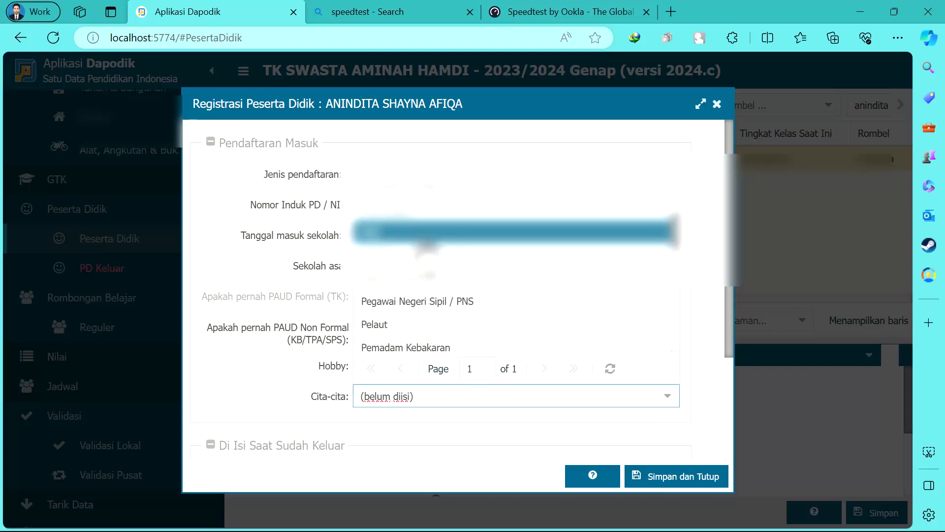
left_click(401, 257)
left_click(672, 476)
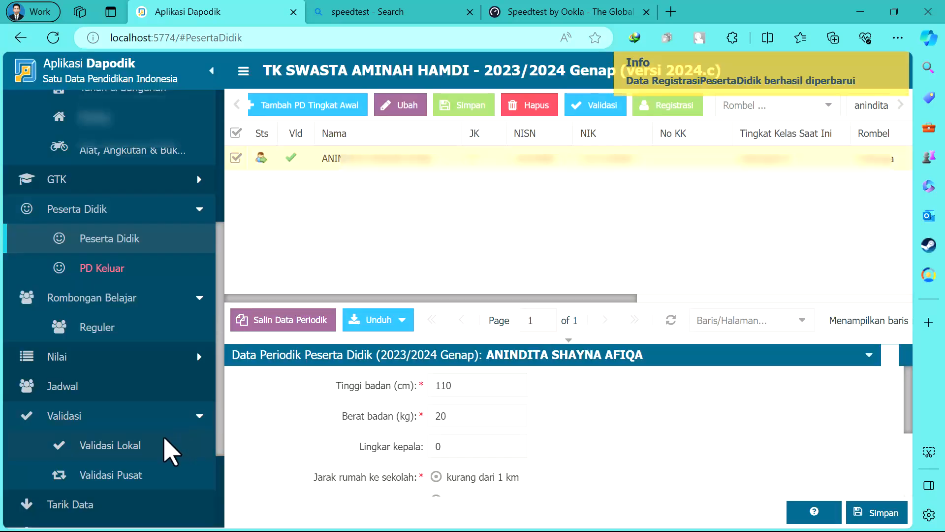
Step: Refresh the Peserta Didik local validation and check the Rombongan Belajar & Jadwal results
left_click(129, 446)
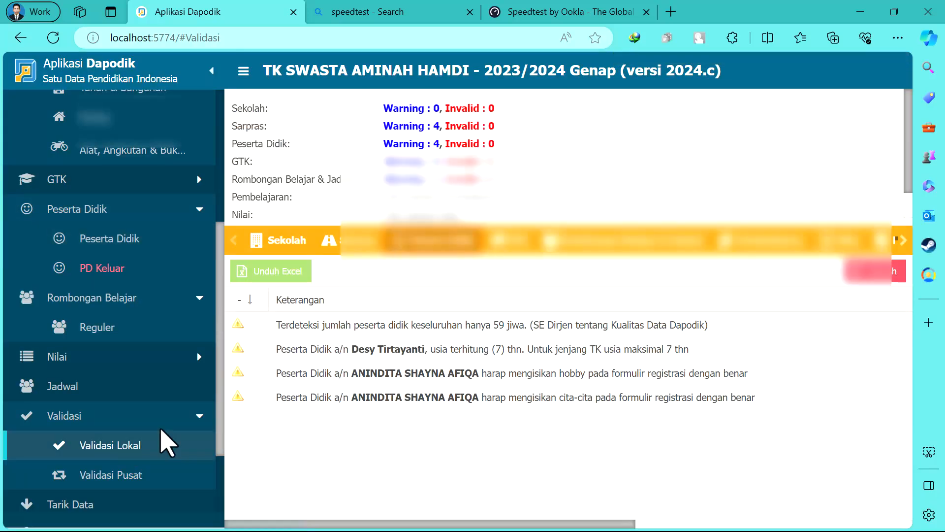
left_click(866, 277)
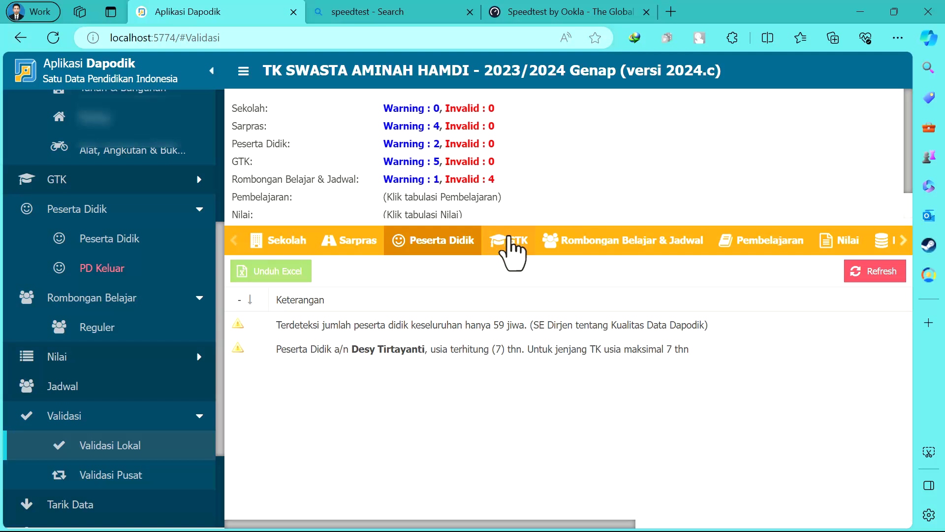
left_click(650, 251)
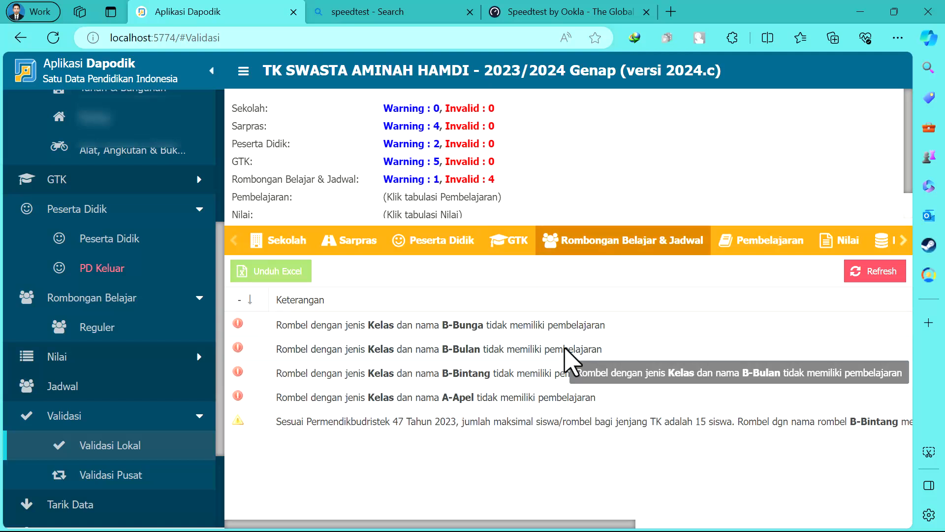
Step: Change the homeroom teacher (Wali/Guru Kelas) of regular class group A-Apel to another teacher and save it
left_click(98, 329)
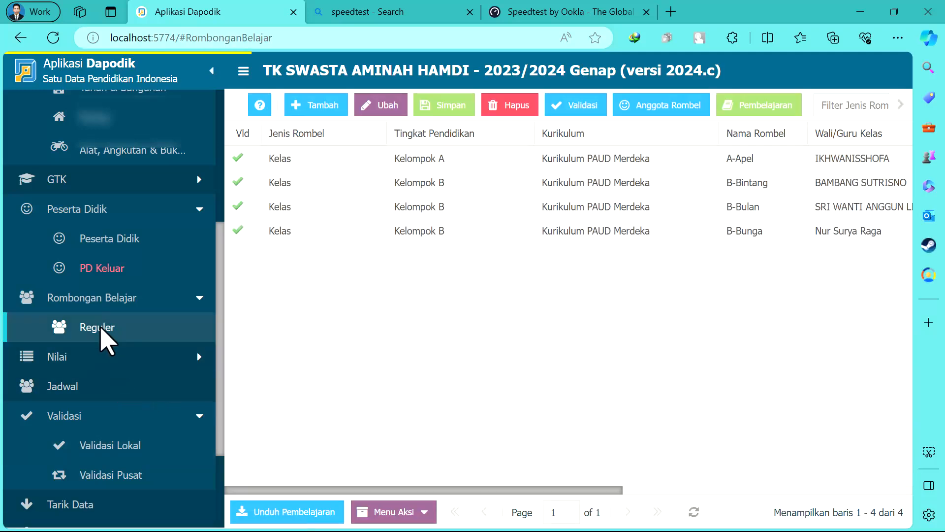
left_click(415, 163)
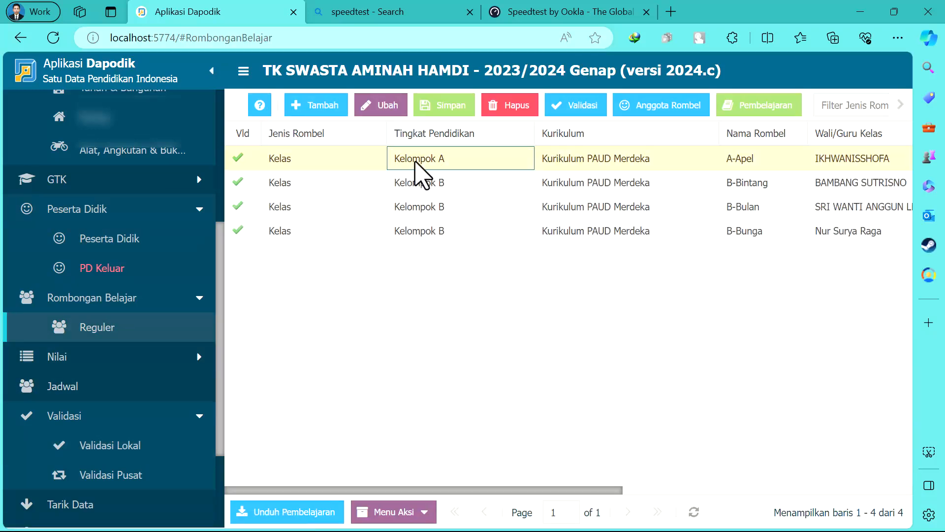
double_click(843, 159)
left_click(909, 159)
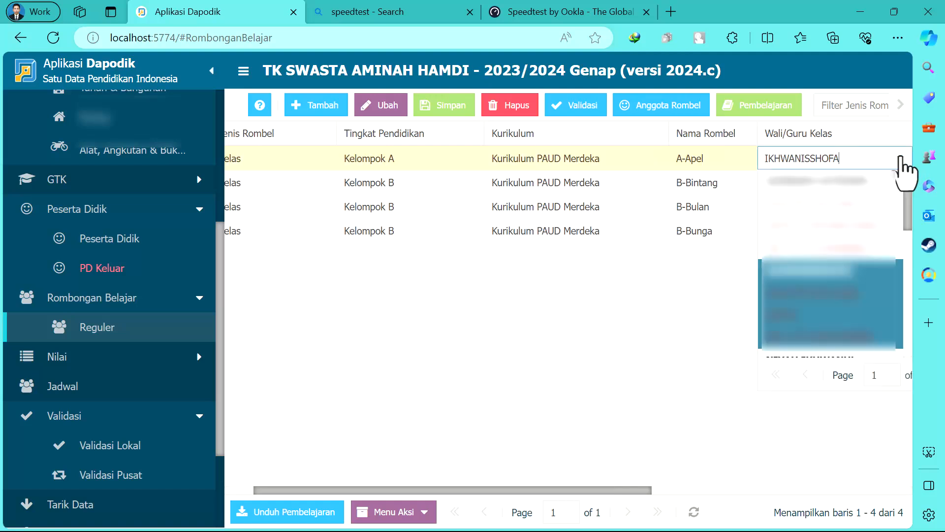
left_click_drag(906, 196, 908, 238)
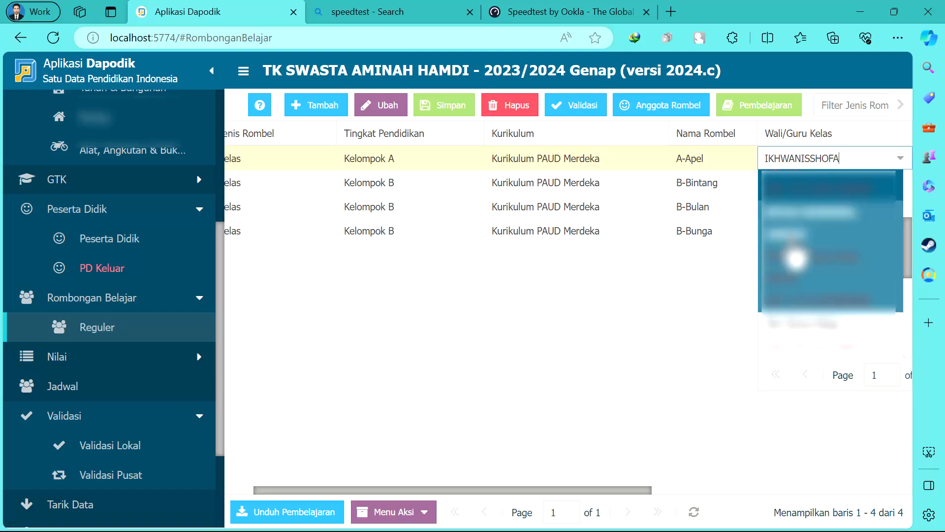
left_click(799, 251)
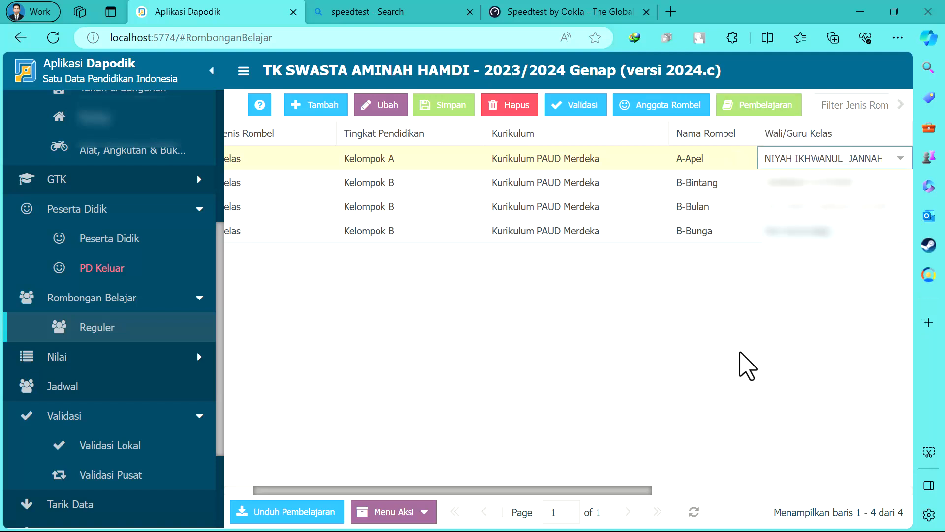
left_click(451, 114)
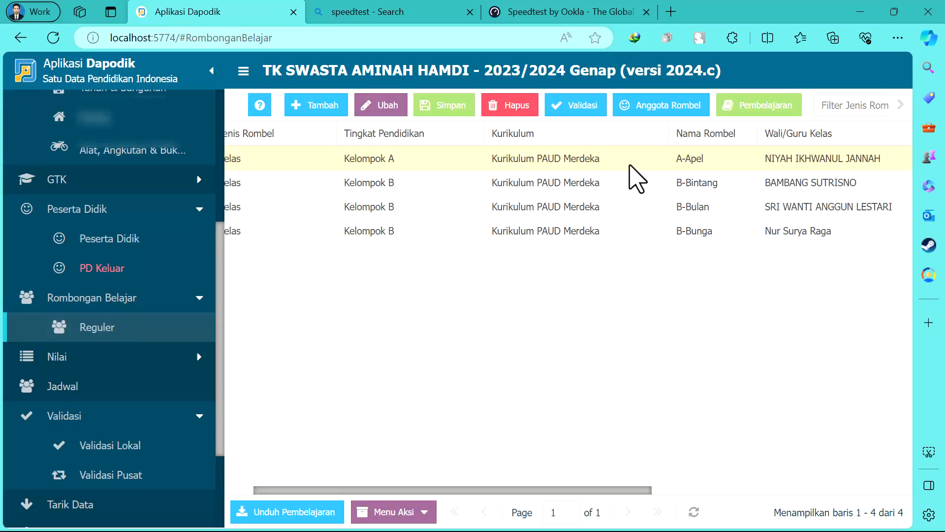
Step: Open the Pembelajaran of class group A-Apel, assign its homeroom teacher as Guru PAUD's PTK, and enter SK Mengajar 01/YAH/VII/2023
left_click(565, 157)
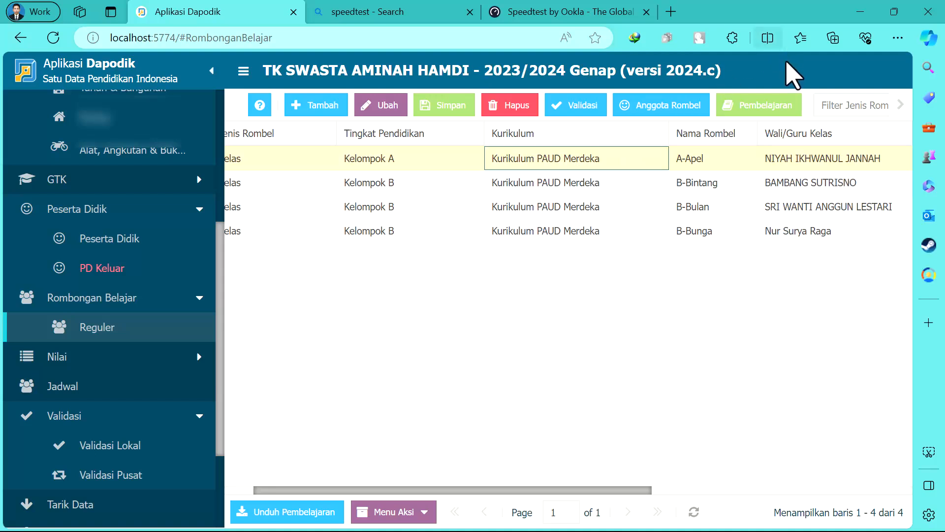
left_click(767, 116)
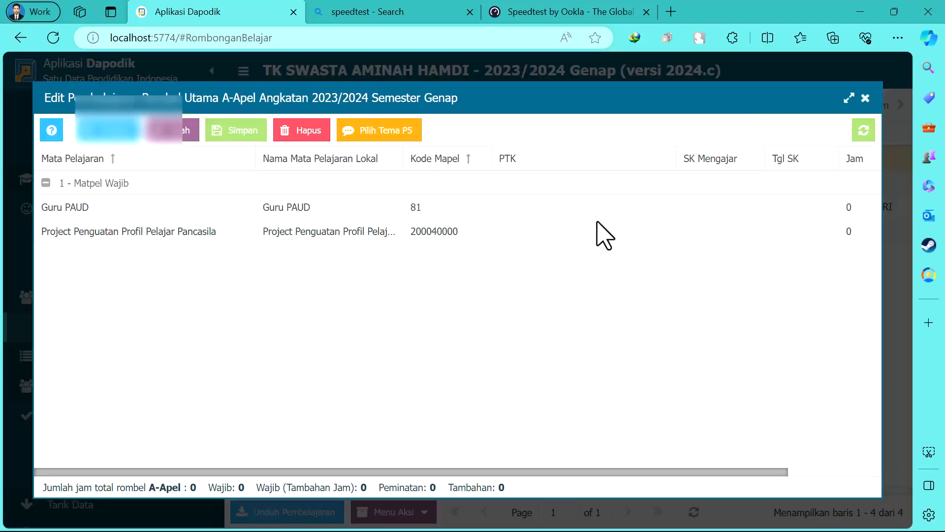
left_click(563, 210)
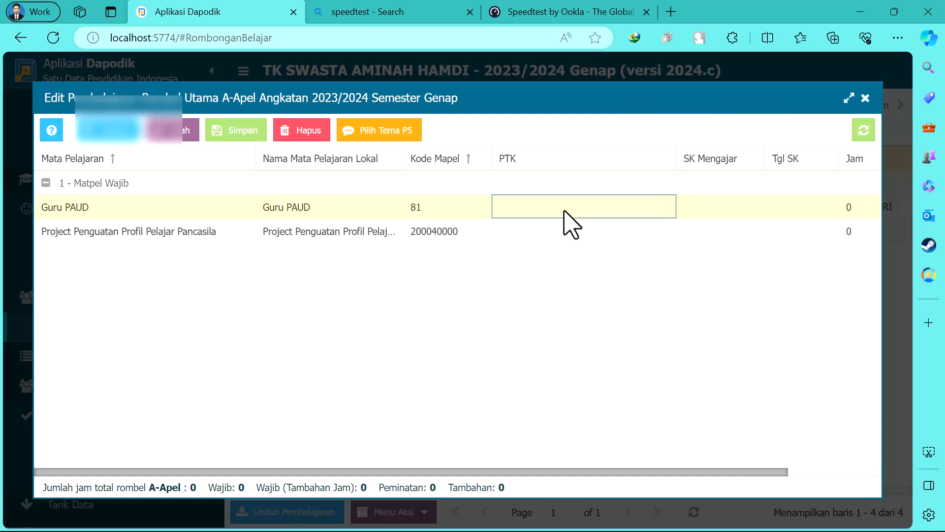
left_click(662, 208)
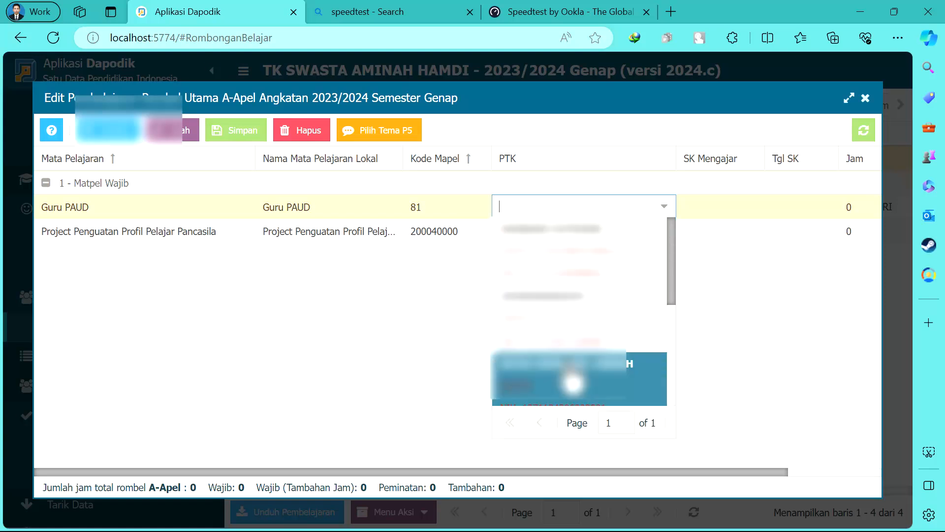
left_click(566, 379)
key("Tab")
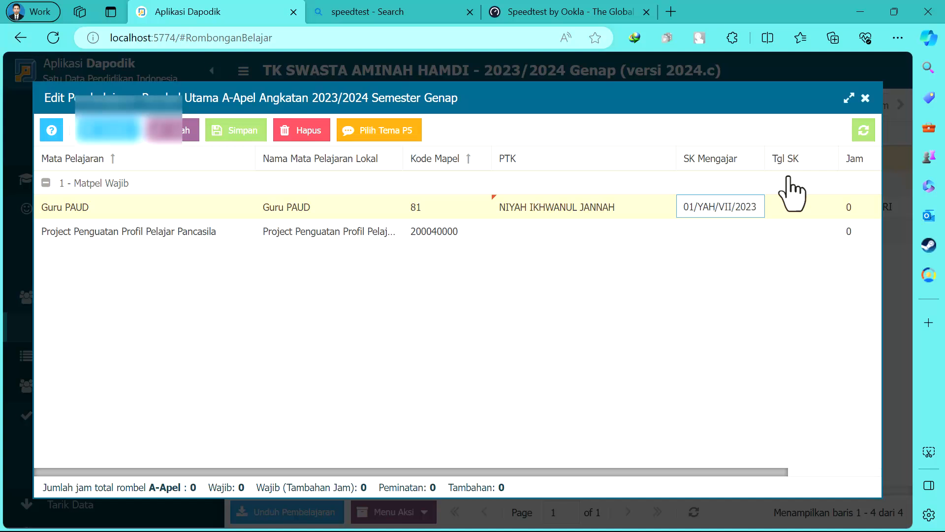
Step: Set the Guru PAUD row's Tgl SK to 14/07/2023 and Jam to 24, and save the row
left_click(795, 215)
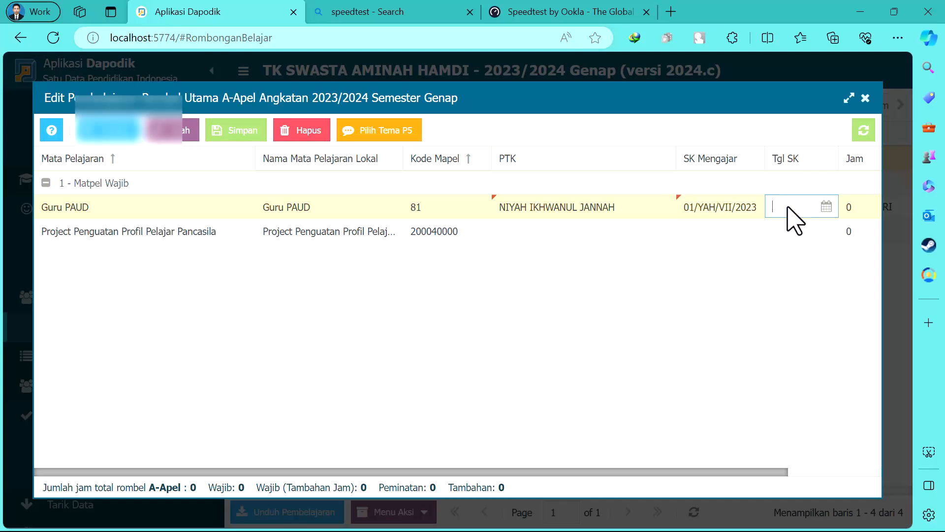
left_click(827, 207)
left_click(697, 236)
left_click(697, 237)
left_click(697, 236)
left_click(697, 236)
left_click(696, 237)
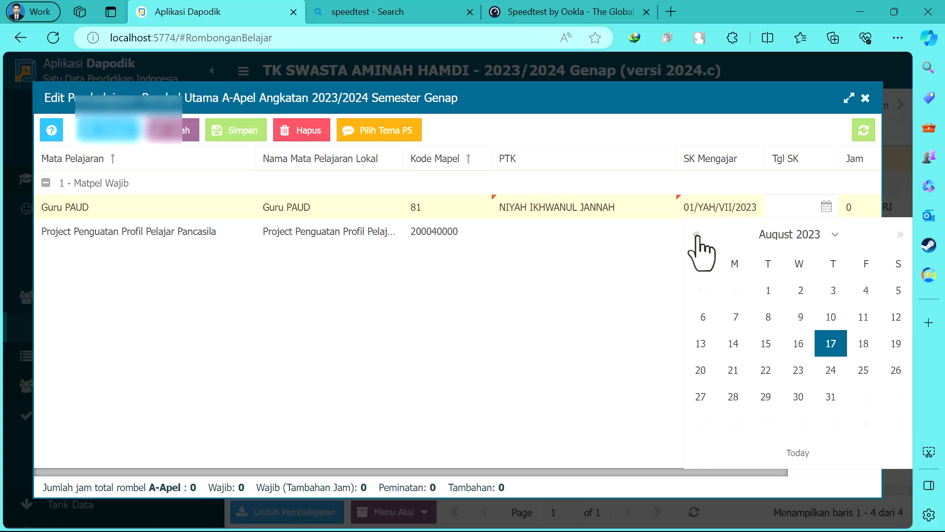
left_click(697, 236)
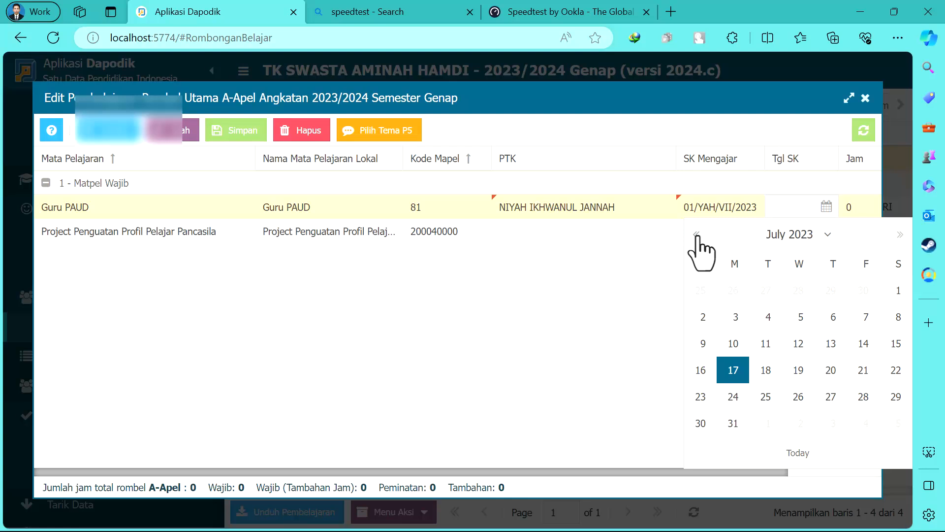
left_click(868, 350)
key("Tab")
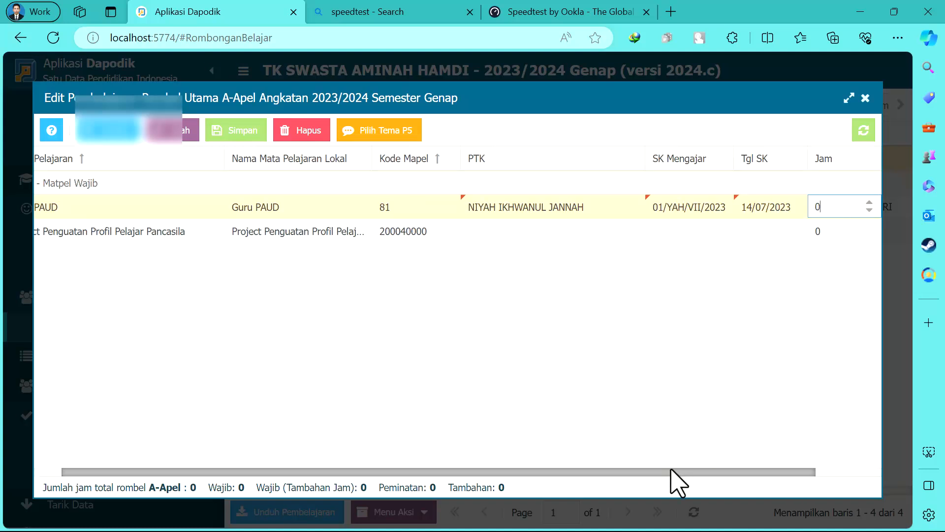
left_click_drag(671, 471, 788, 481)
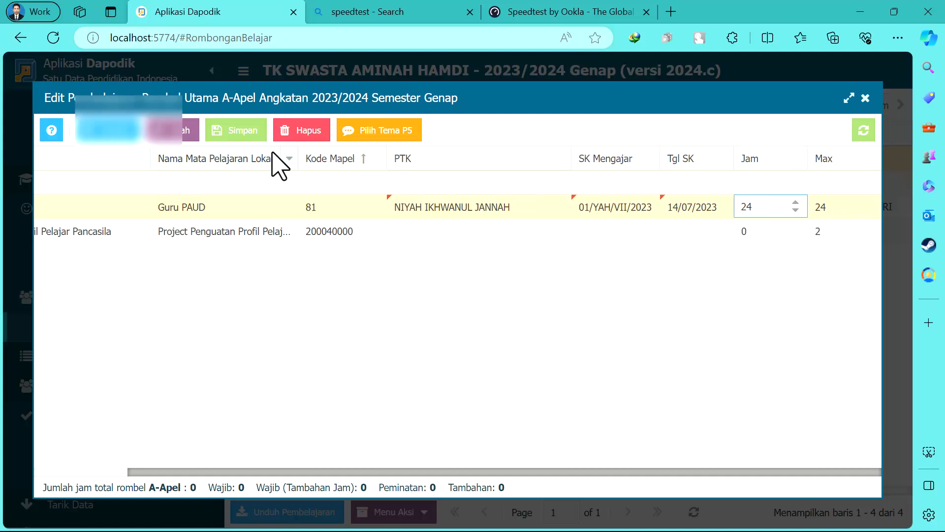
left_click(224, 132)
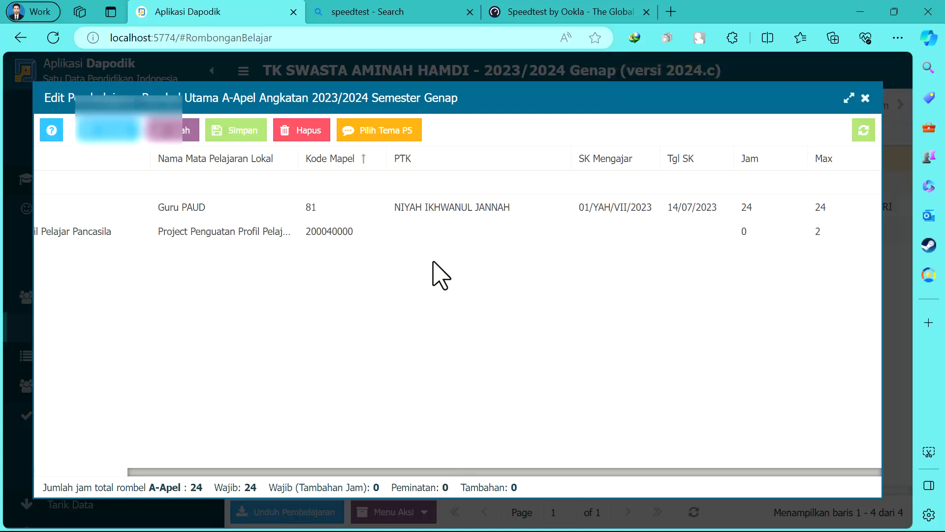
Step: Assign a different teacher as PTK for the Project Penguatan Profil Pelajar Pancasila subject
left_click(433, 231)
left_click(458, 233)
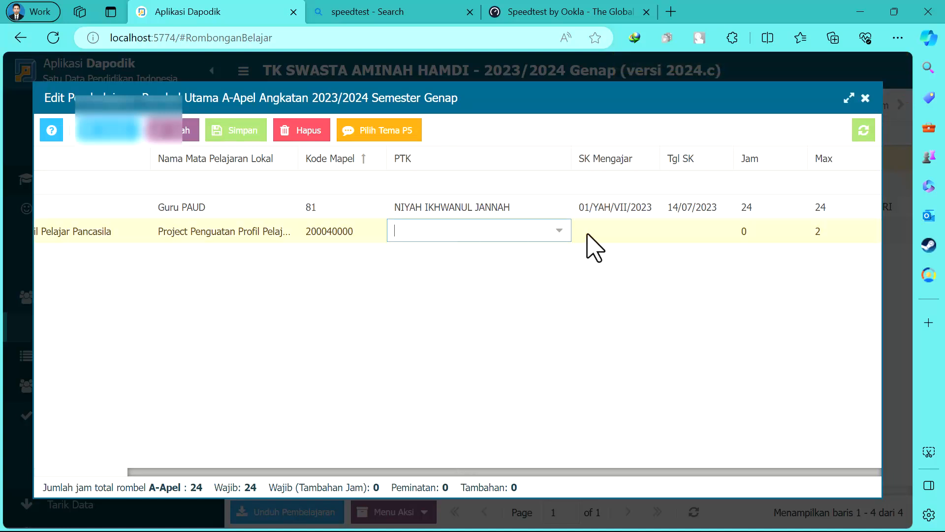
left_click(559, 231)
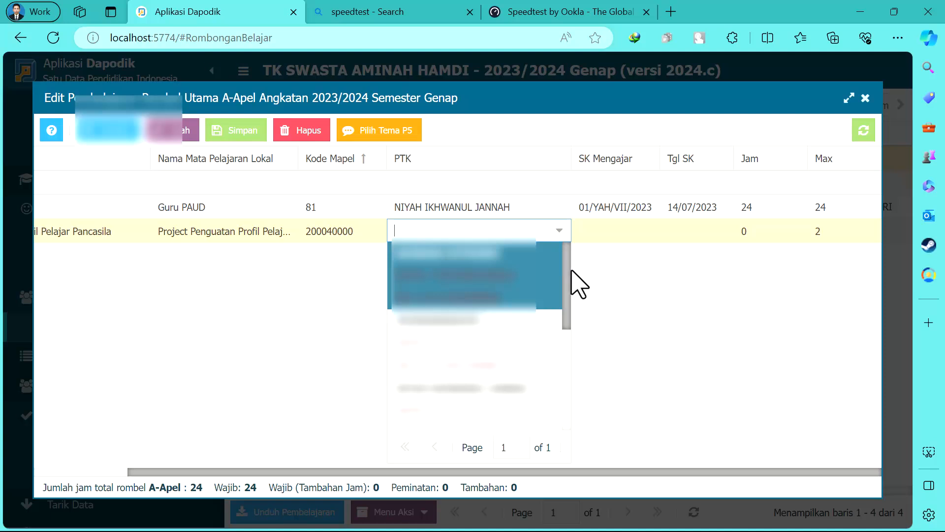
left_click_drag(565, 284, 566, 344)
left_click_drag(561, 334, 565, 296)
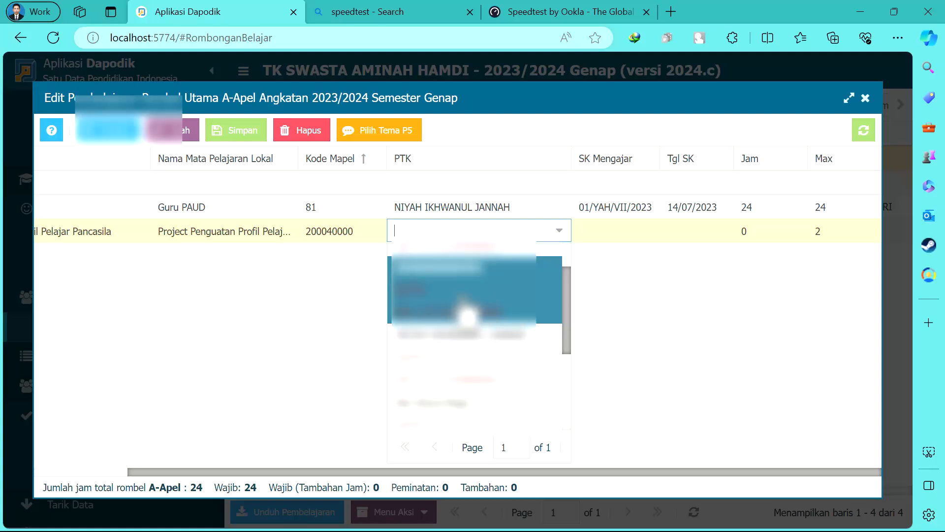
scroll(468, 369, "down", 1)
left_click(444, 390)
Step: Enter 01/YAH/VII/2023 as the SK Mengajar of the Project Penguatan Profil Pelajar Pancasila row
left_click(649, 224)
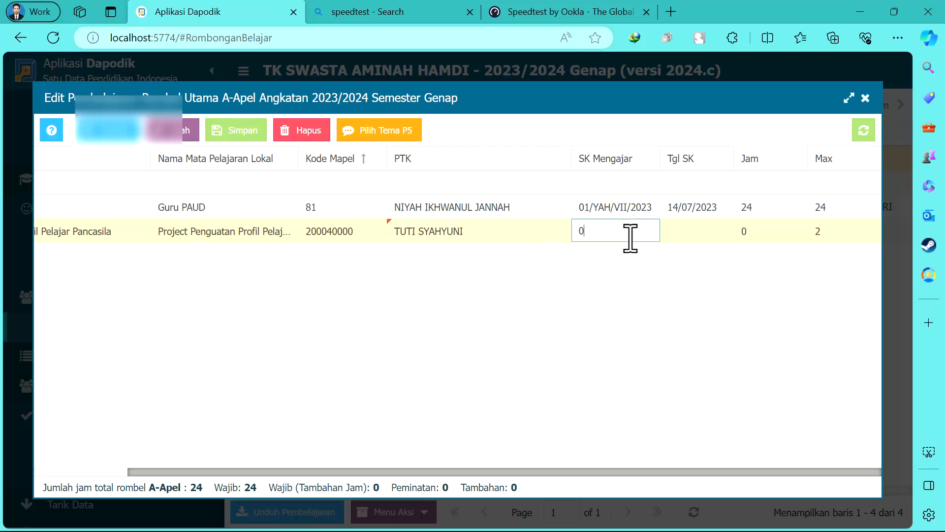
type("01/yayah")
key("BackSpace")
key("BackSpace")
key("Caps_Lock")
type("YAH")
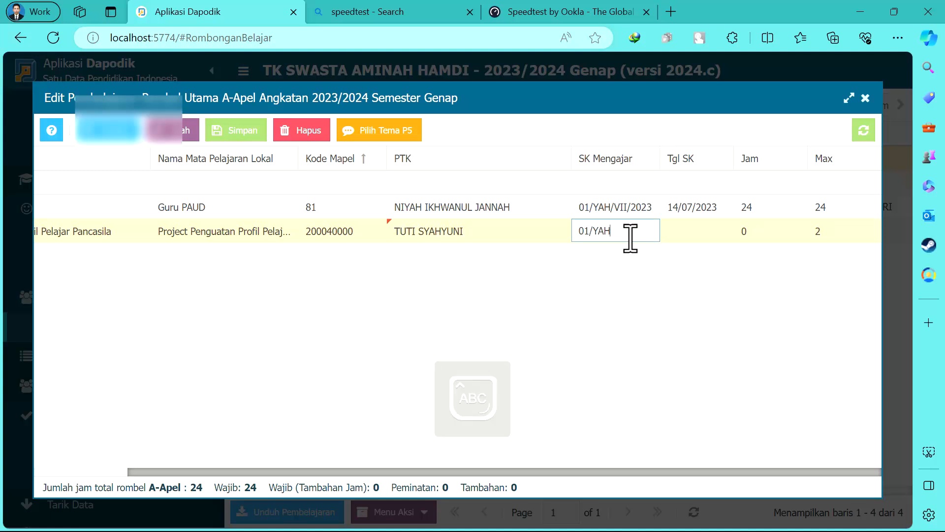
type("/VII/2023")
key("Tab")
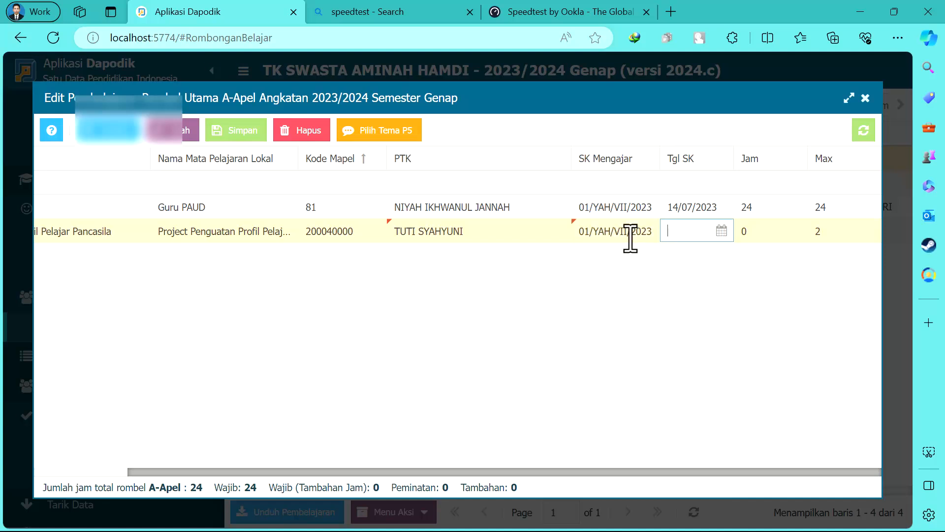
Step: Set the Project Penguatan Profil Pelajar Pancasila row's Tgl SK to 14/07/2023 and Jam to 2, and save it
left_click(722, 230)
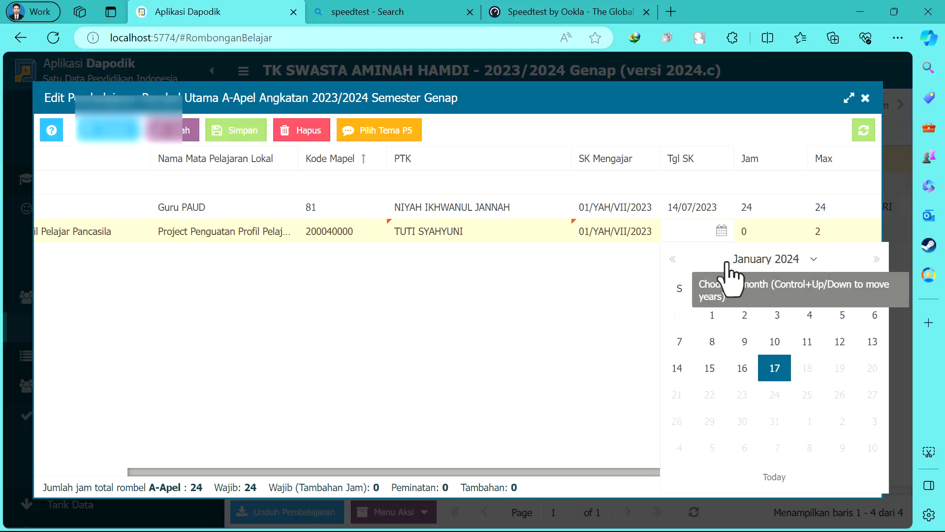
left_click(672, 259)
double_click(672, 259)
double_click(673, 259)
left_click(672, 259)
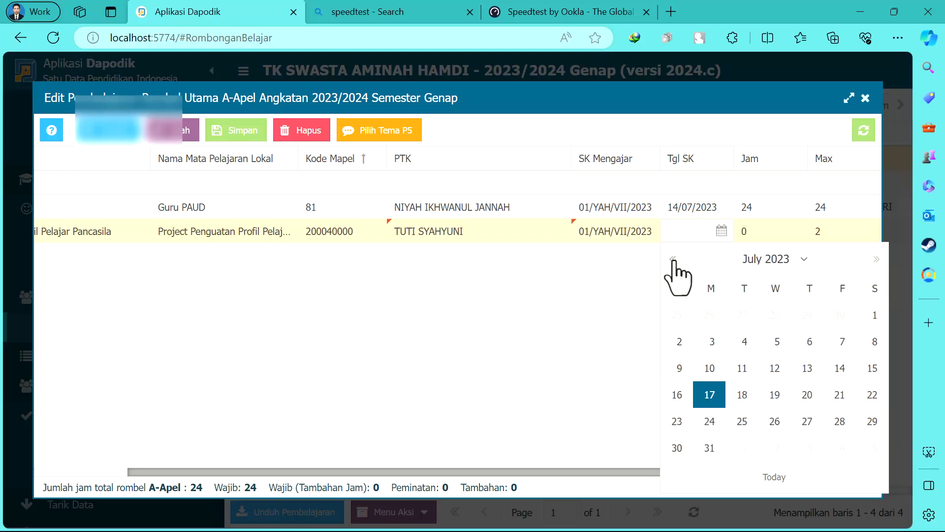
left_click(844, 375)
key("Tab")
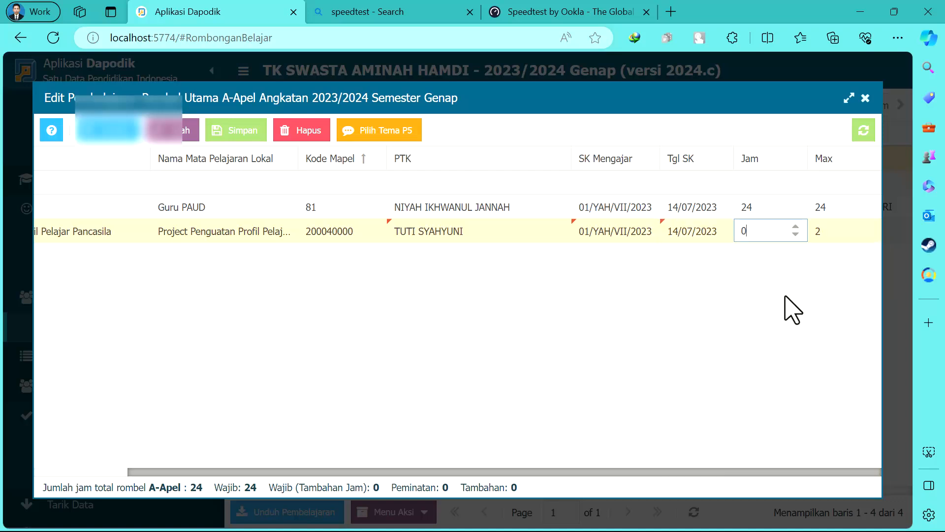
left_click(216, 129)
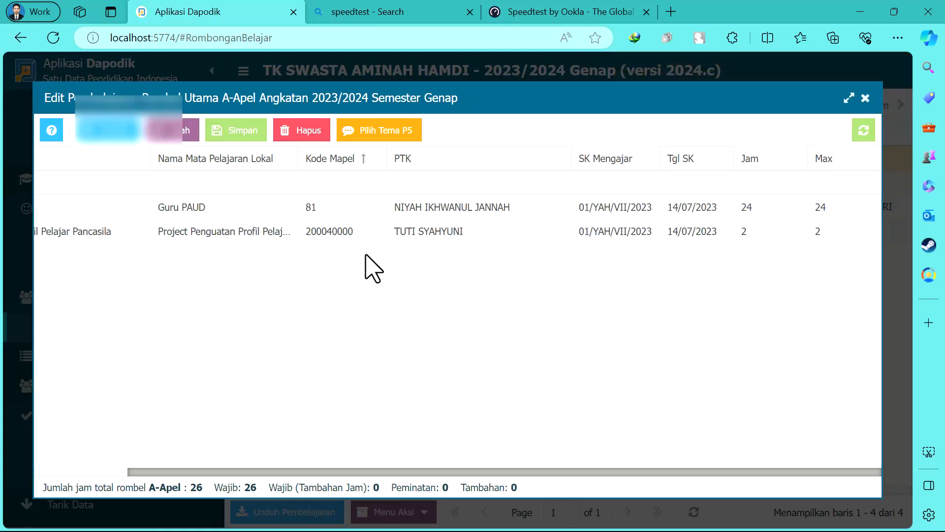
Step: Open the P5 theme selection for the Project Penguatan subject and assign the A-Apel homeroom teacher to Aku Sayang Bumi, Gaya Hidup Berkelanjutan
left_click(199, 235)
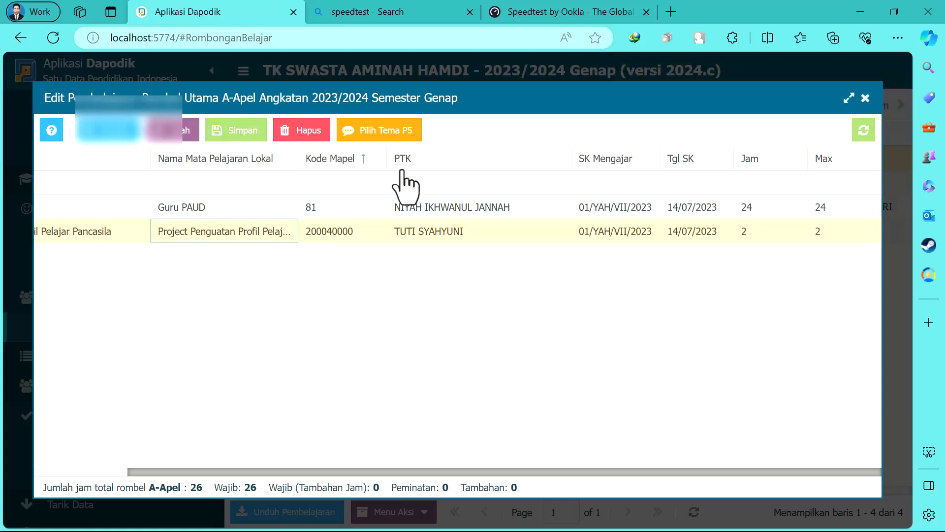
left_click(368, 132)
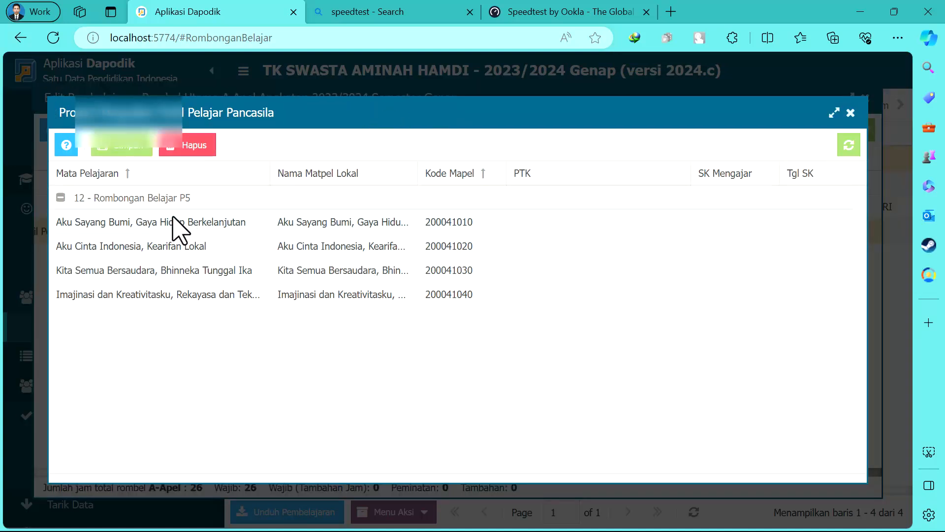
left_click(178, 228)
left_click(641, 230)
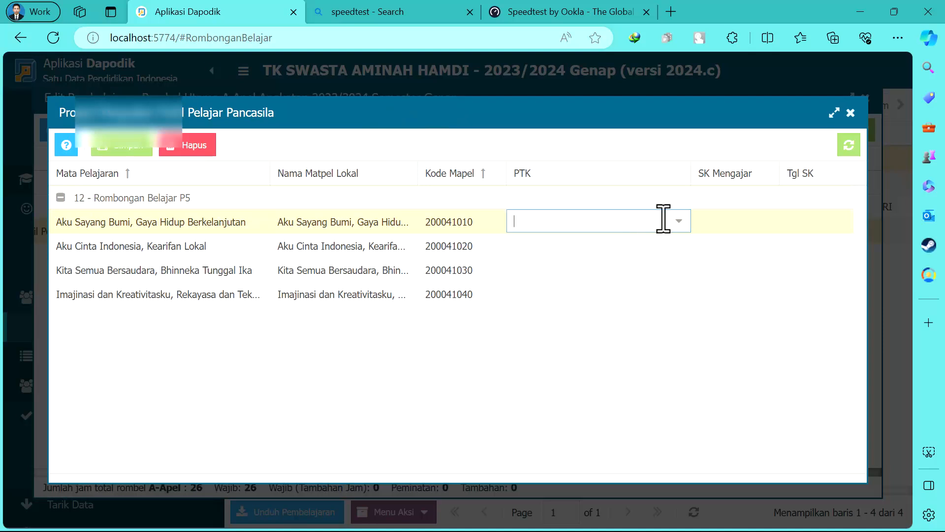
left_click(678, 221)
left_click(580, 362)
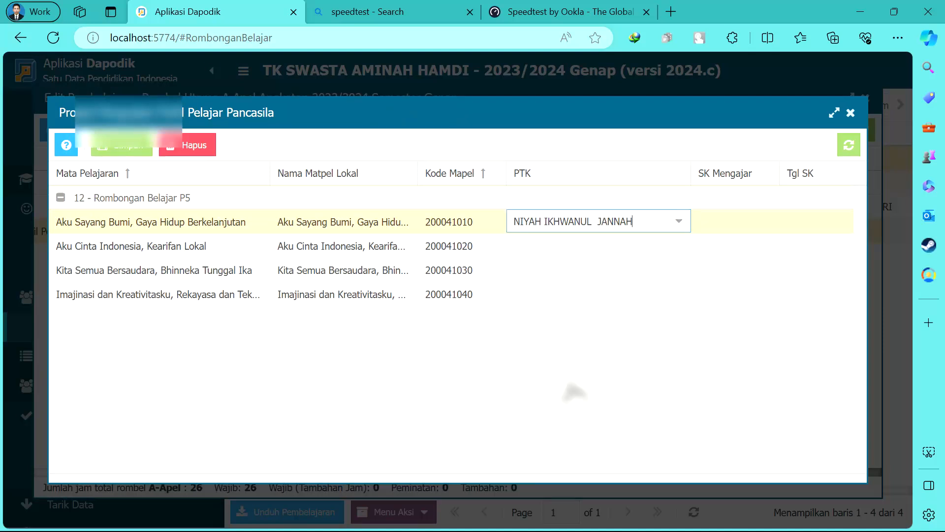
Step: Enter SK Mengajar 01/YAH/VII/2023 for the Aku Sayang Bumi theme, dismiss the Pesan Baru dari Pusat message, and copy the SK number
key("Tab")
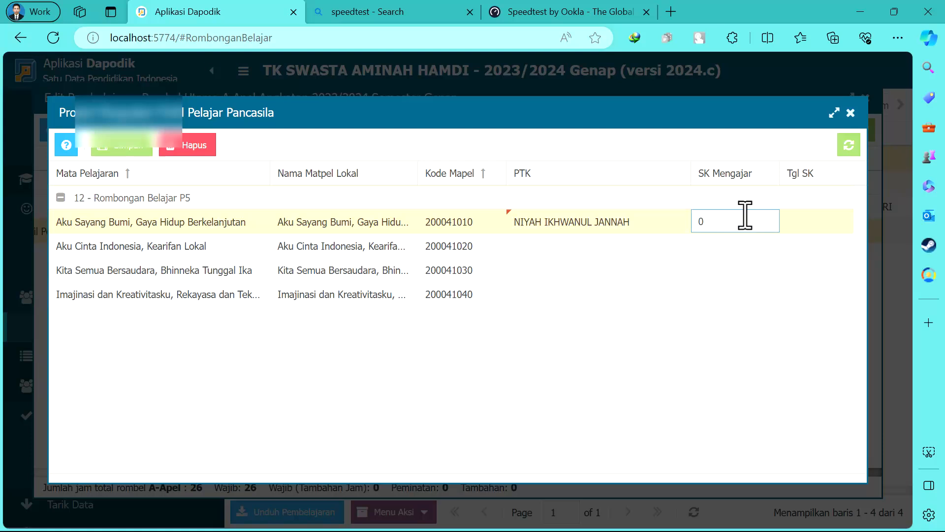
type("01/YAH/VII/2023")
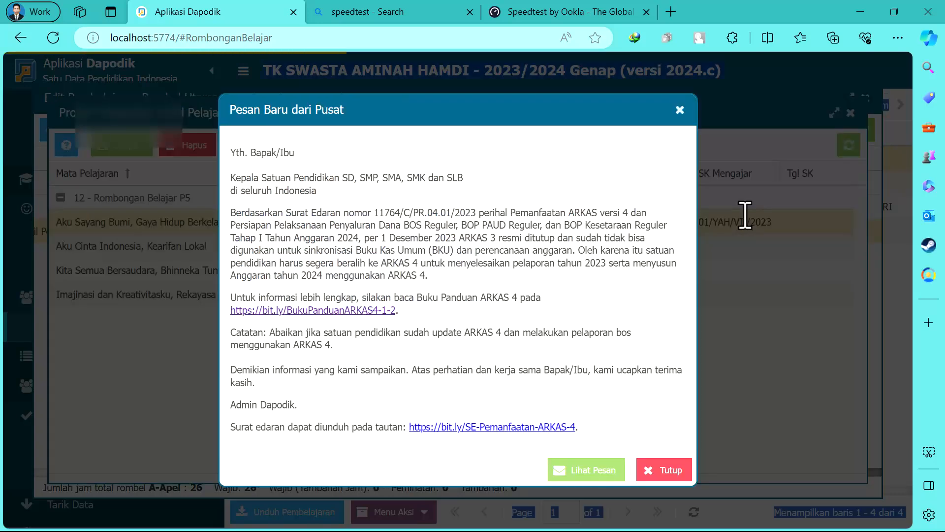
left_click(671, 472)
double_click(785, 223)
double_click(770, 221)
left_click_drag(773, 221, 619, 217)
key("ctrl+c")
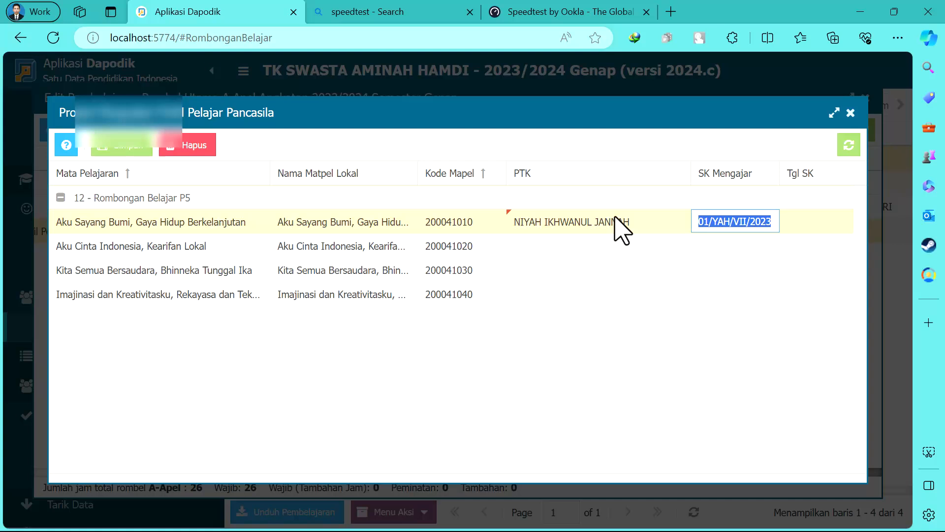
Step: Set the Tgl SK of the theme "Aku Sayang Bumi, Gaya Hidup Berkelanjutan" to 14/07/2023
key("Tab")
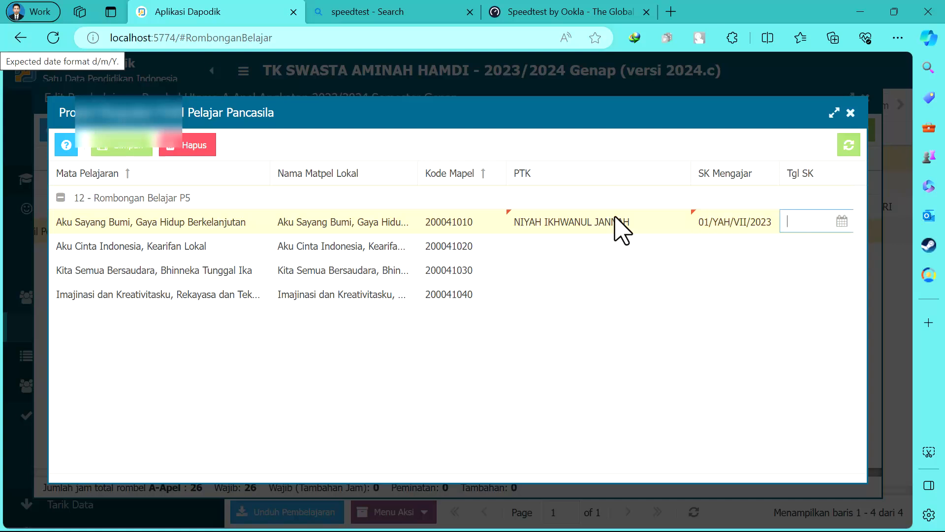
type("14/")
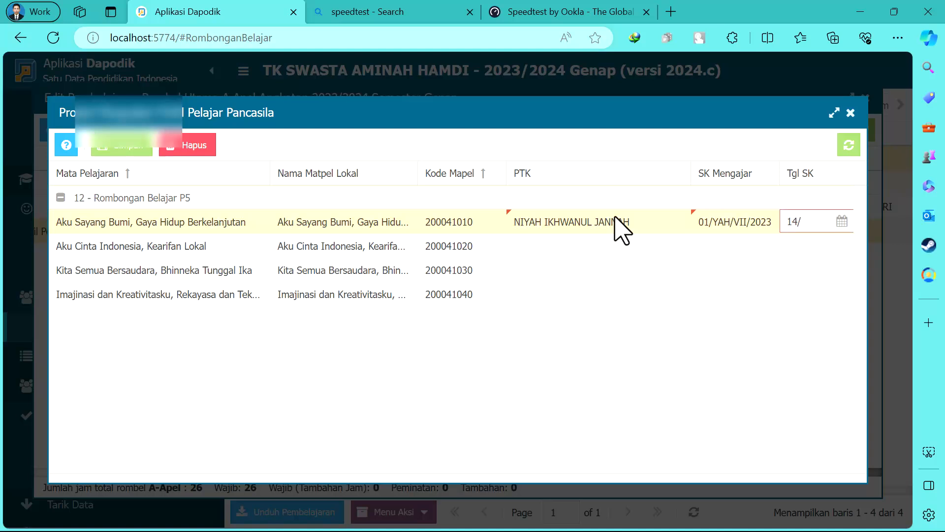
type("07/2023")
Step: Fill the "Aku Cinta Indonesia, Kearifan Lokal" row with the same teacher, SK Mengajar 01/YAH/VII/2023 and Tgl SK 14/07/2023
left_click(555, 241)
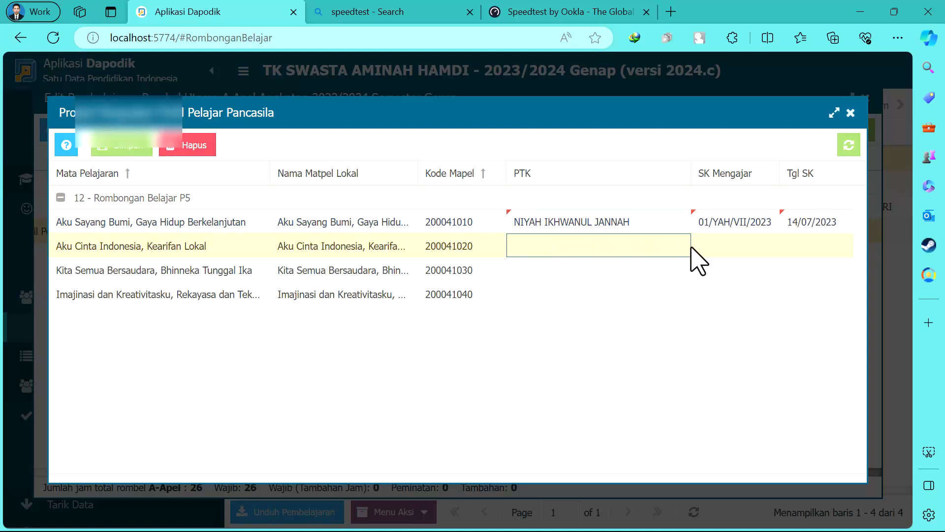
left_click(678, 244)
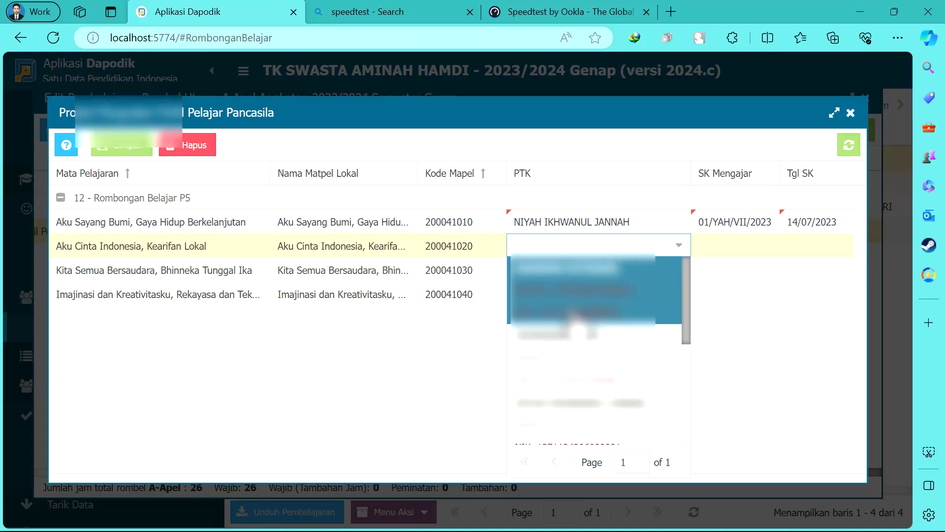
left_click(608, 295)
key("Tab")
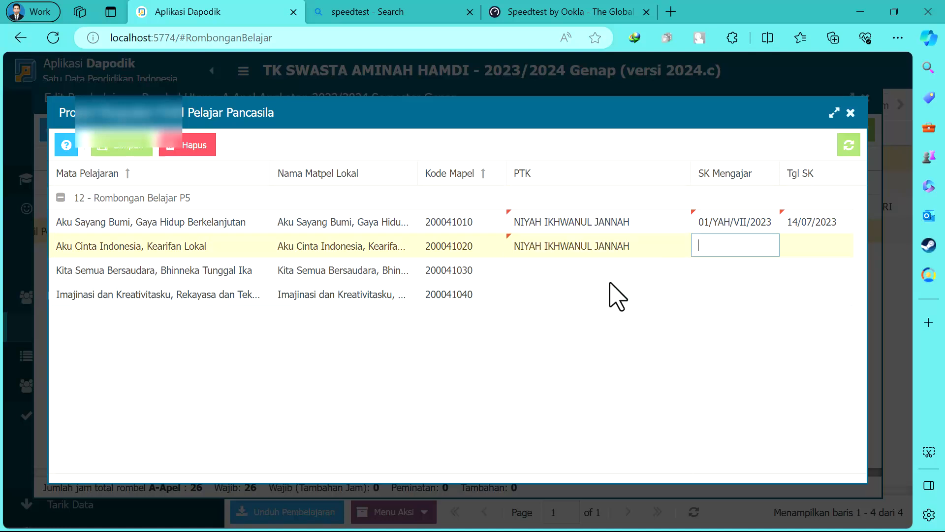
key("ctrl+v")
key("Tab")
type("1")
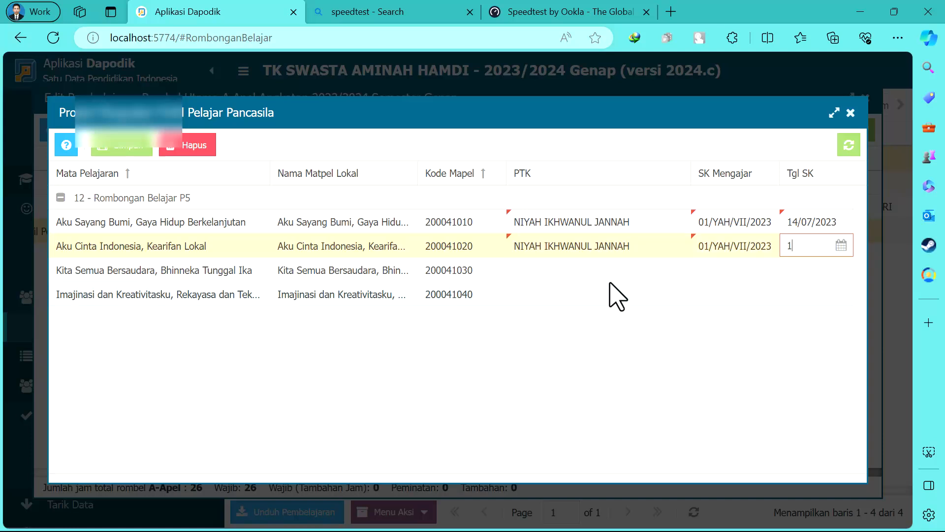
type("4/0")
type("7/2023")
Step: Fill the "Kita Semua Bersaudara, Bhinneka Tunggal Ika" row with the same teacher, SK Mengajar 01/YAH/VII/2023 and Tgl SK 14/07/2023
left_click(540, 276)
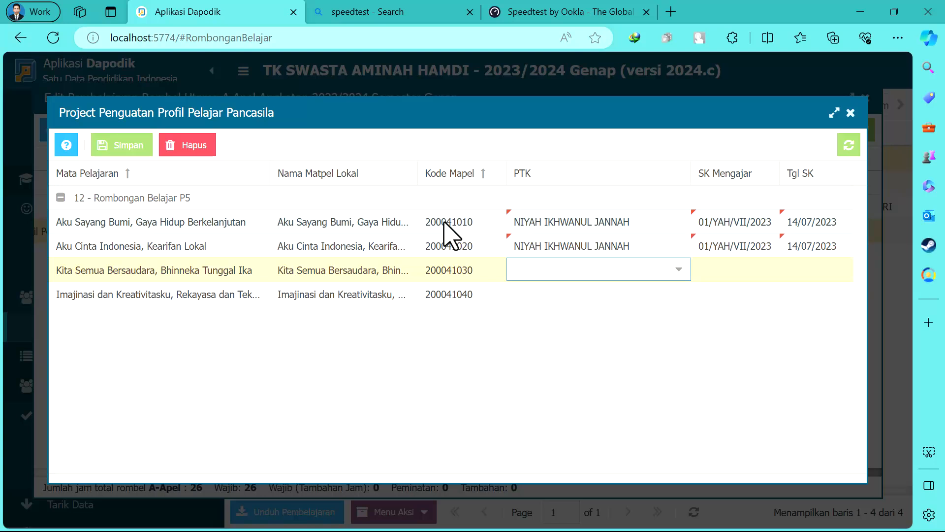
left_click(678, 271)
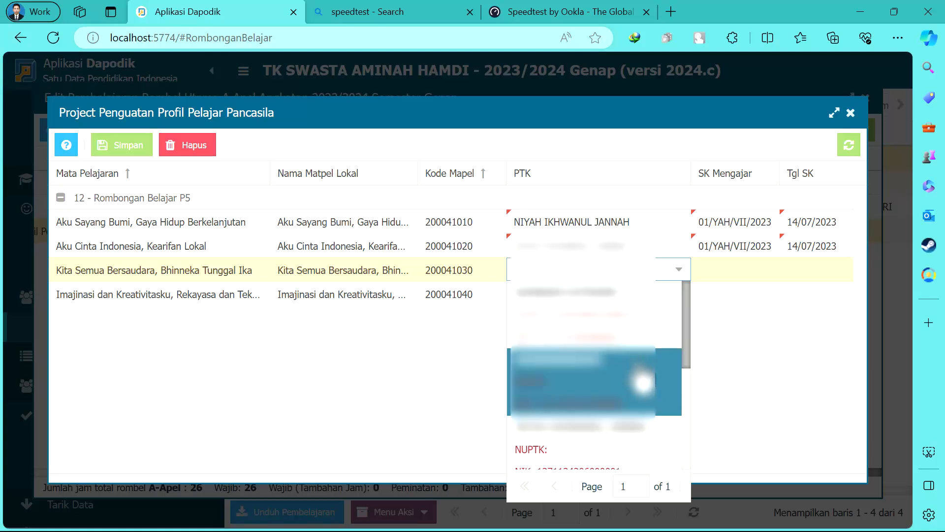
left_click(589, 451)
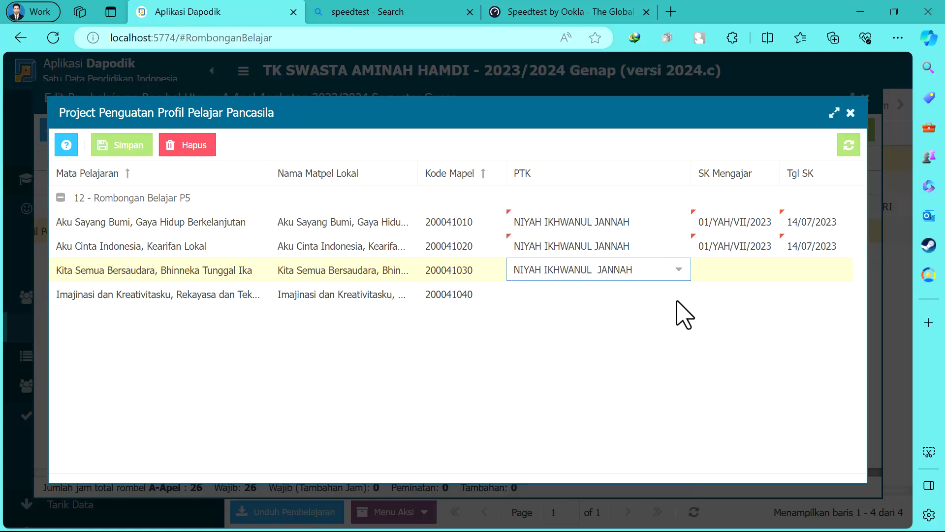
key("Tab")
key("ctrl+v")
key("Tab")
type("14/0")
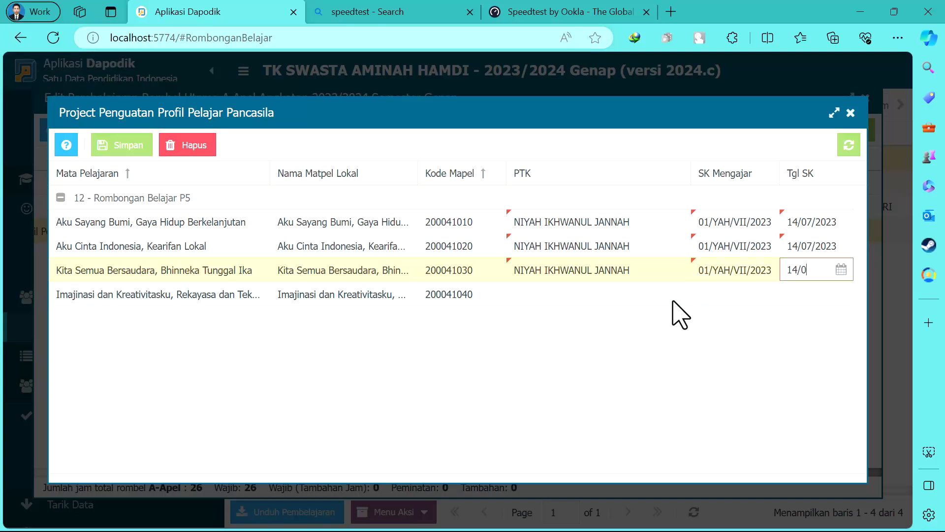
type("7/2023")
Step: Fill the "Imajinasi dan Kreativitasku" row with the same teacher, SK Mengajar 01/YAH/VII/2023 and Tgl SK 14/07/2023
left_click(566, 298)
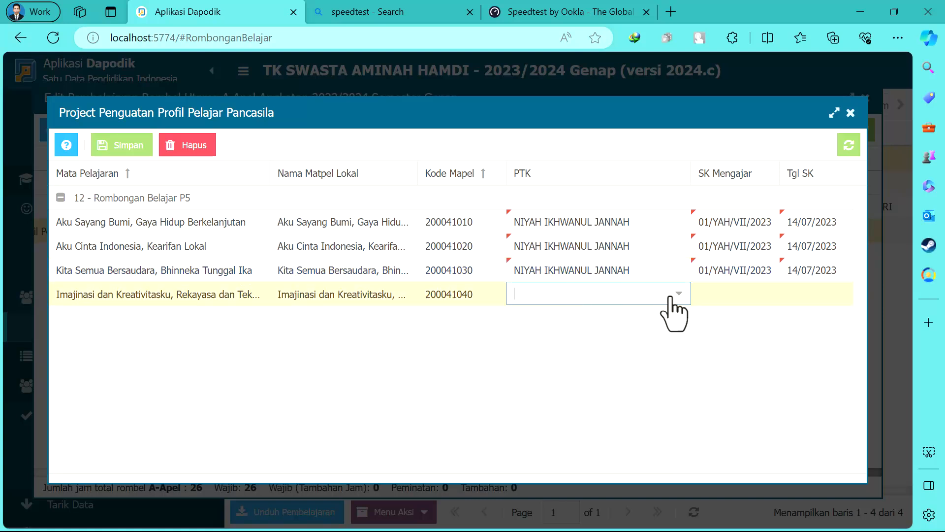
left_click(675, 295)
left_click(545, 450)
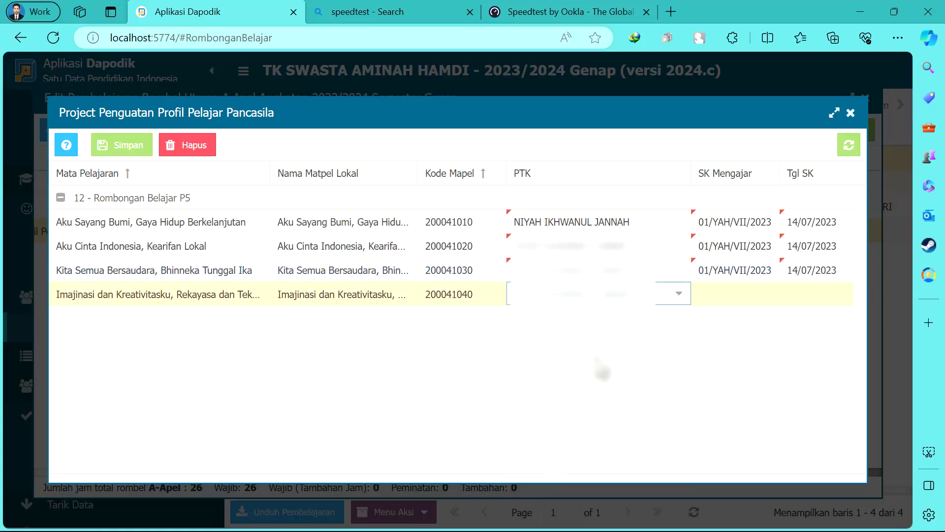
key("Tab")
key("ctrl+v")
key("Tab")
type("14")
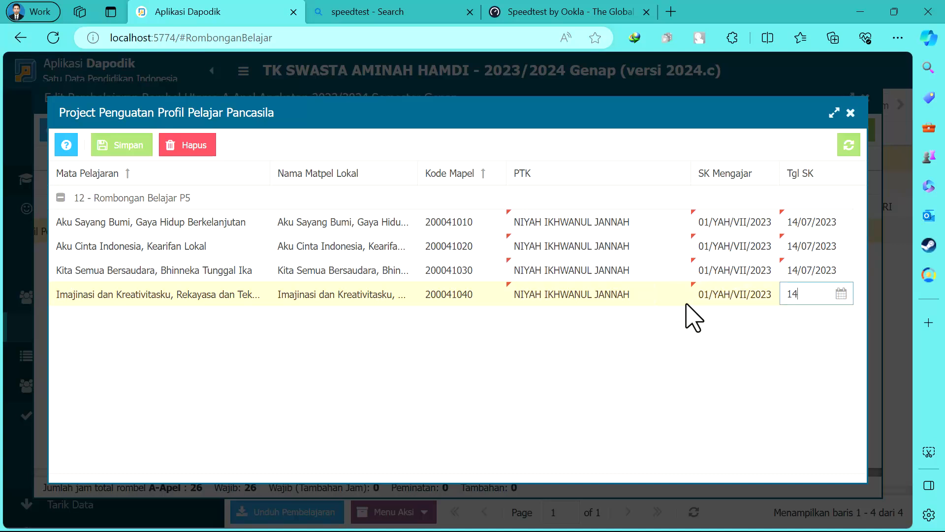
type("/07/2023")
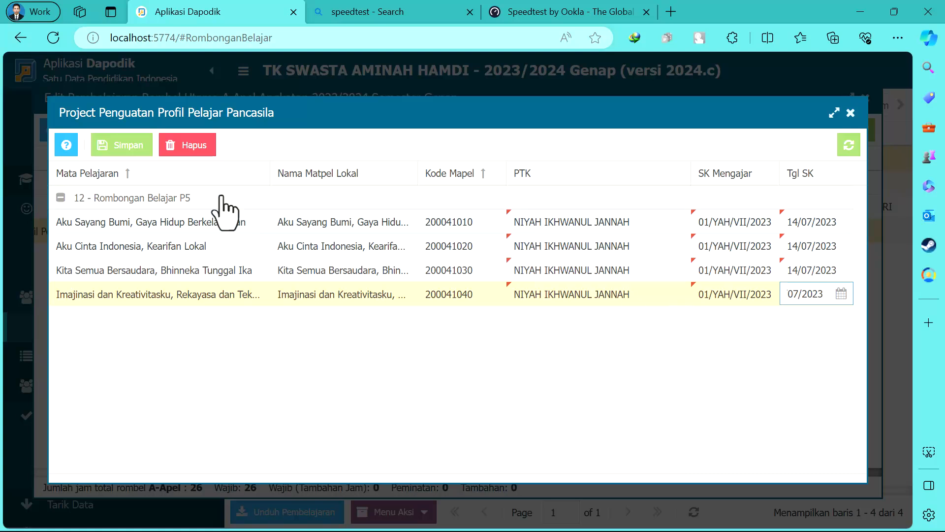
Step: Save the P5 theme assignments and close the theme and lesson windows of A-Apel
left_click(130, 151)
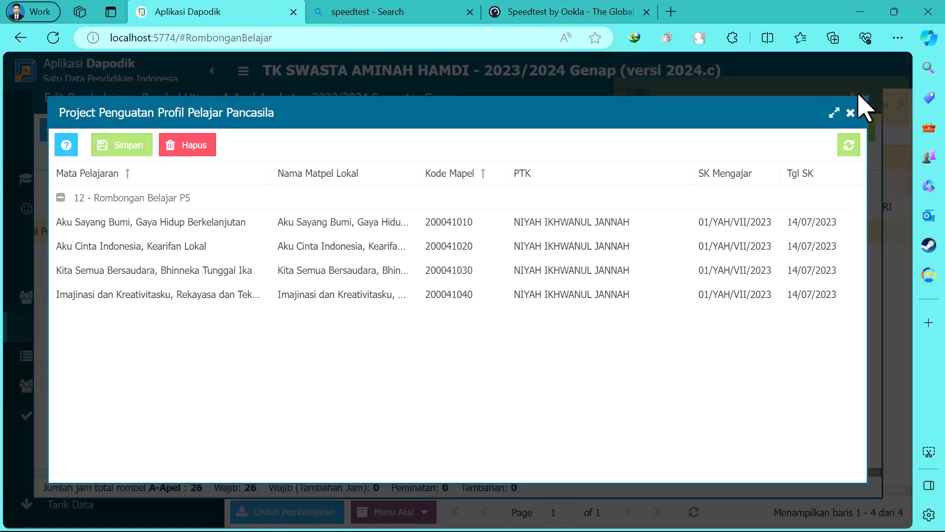
left_click(850, 113)
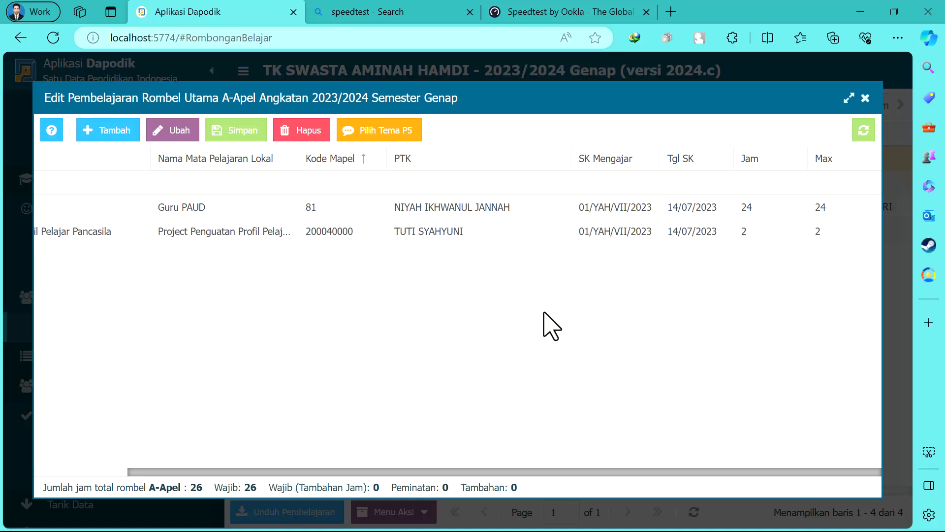
left_click(865, 98)
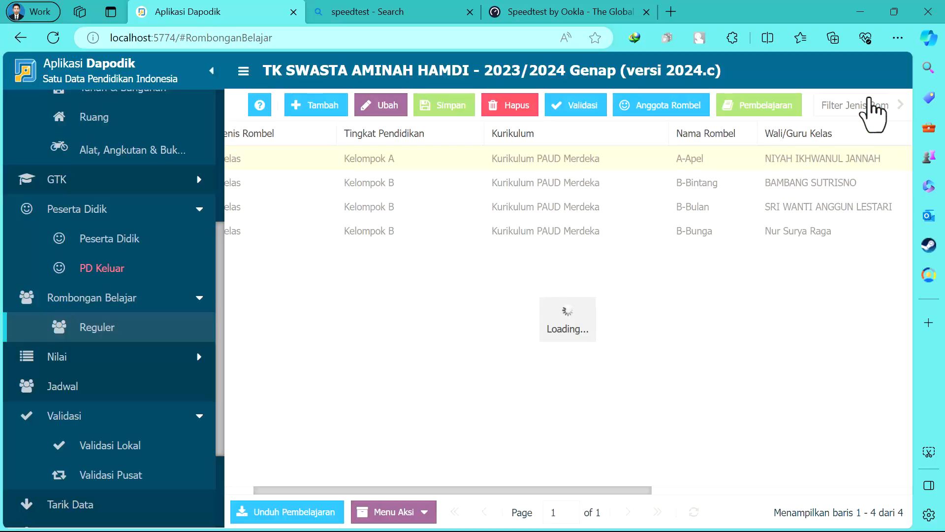
Step: Refresh the local validation results for Rombongan Belajar & Jadwal
left_click(89, 448)
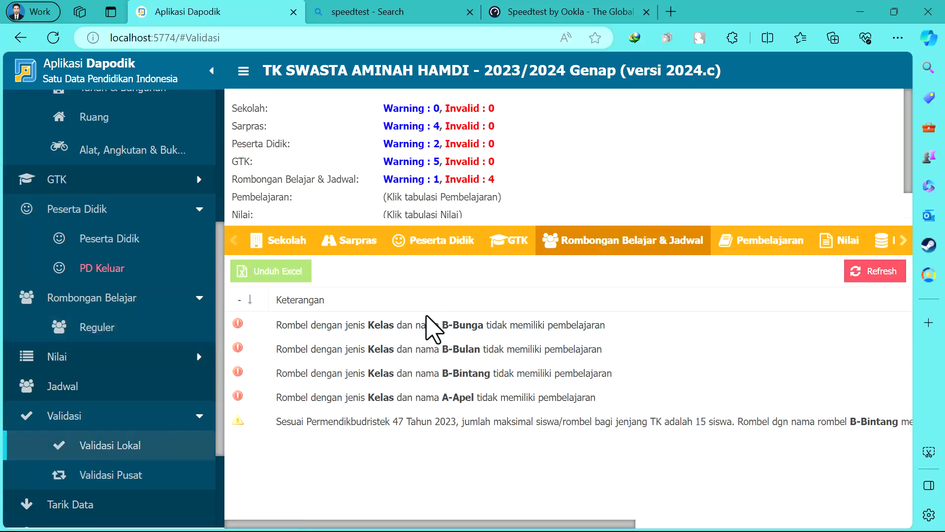
left_click(884, 271)
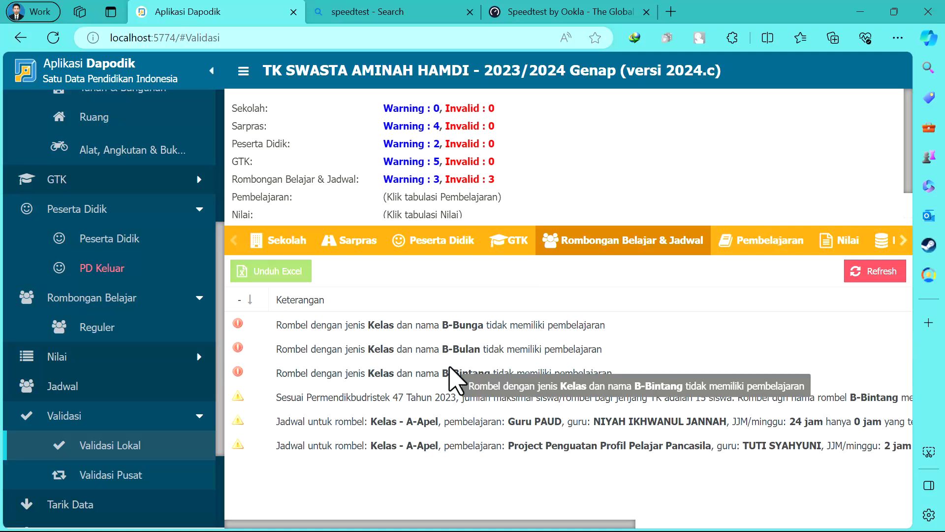
Step: For class B-Bintang, fill the Guru PAUD lesson with its homeroom teacher, SK Mengajar 01/YAH/VII/2023, Tgl SK 14/07/2023 and 24 hours
left_click(148, 329)
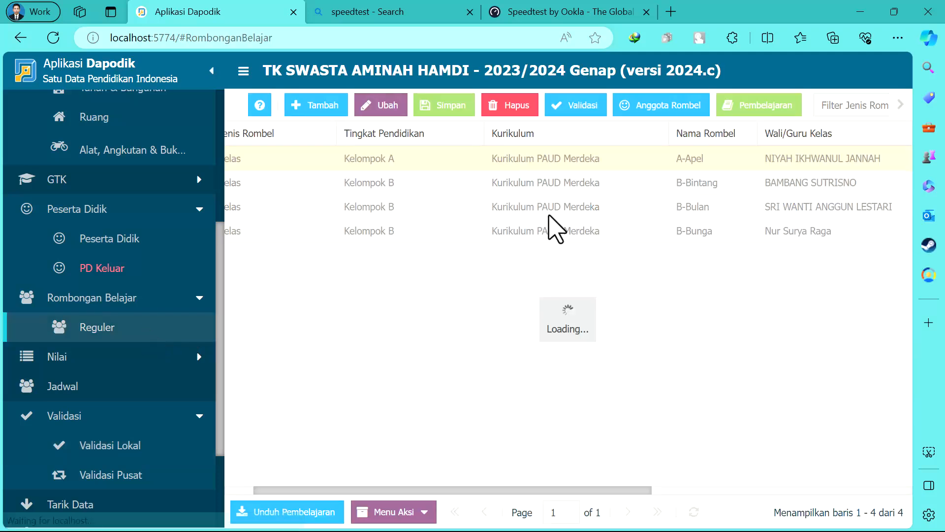
left_click(544, 190)
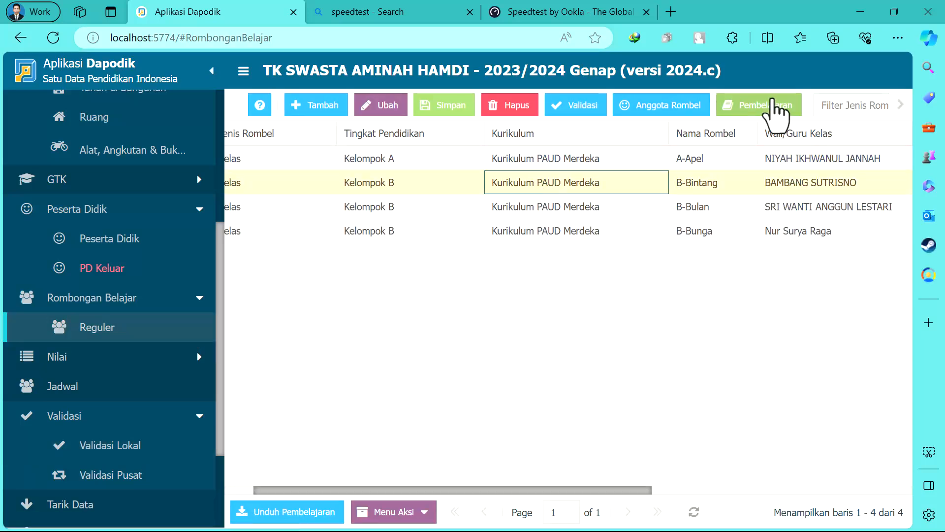
left_click(770, 106)
left_click(667, 209)
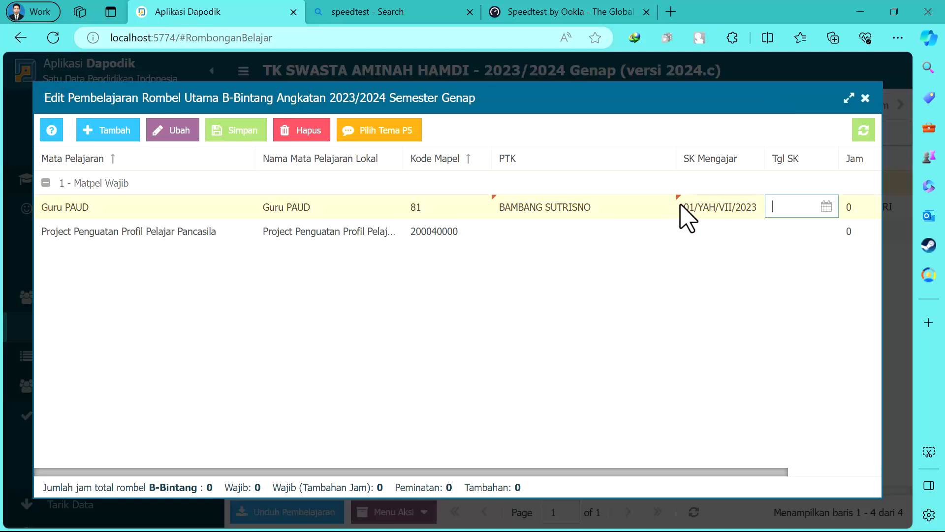
type("14/07/2023")
key("Tab")
type("24")
Step: Fill B-Bintang's Project Penguatan Profil Pelajar Pancasila lesson with its teacher, SK 01/YAH/VII/2023, date 14/07/2023 and 2 hours, and save
left_click(634, 239)
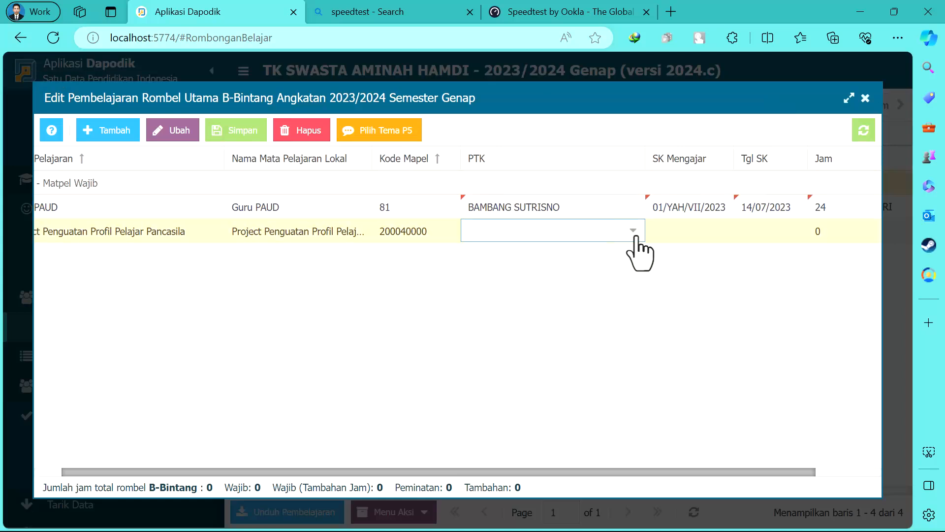
left_click(560, 319)
key("Tab")
type("01/YAH/VII/2023")
key("Tab")
type("1")
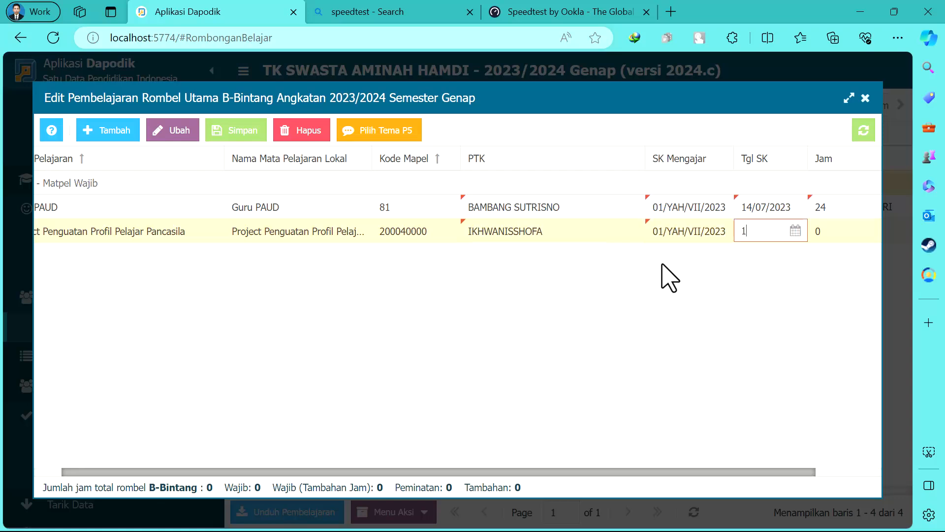
type("4/07/2023")
key("Tab")
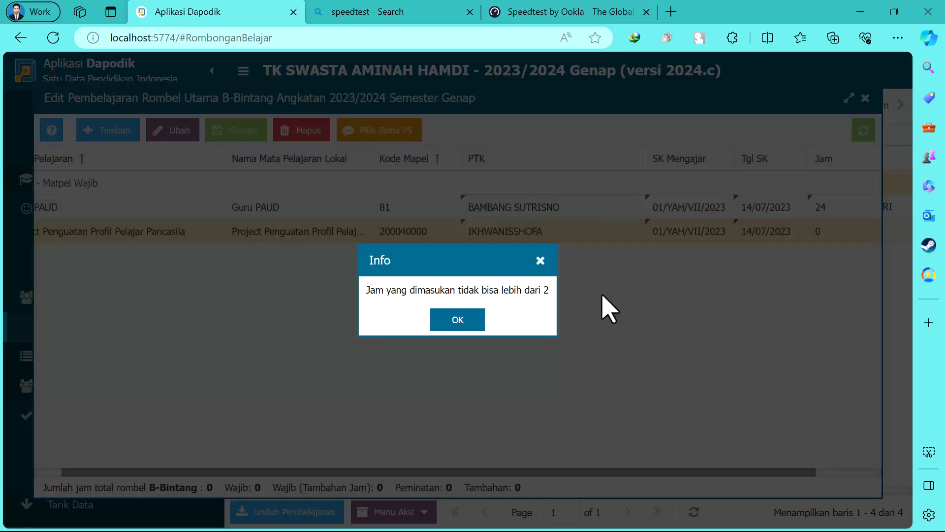
left_click(463, 320)
left_click(829, 231)
type("2")
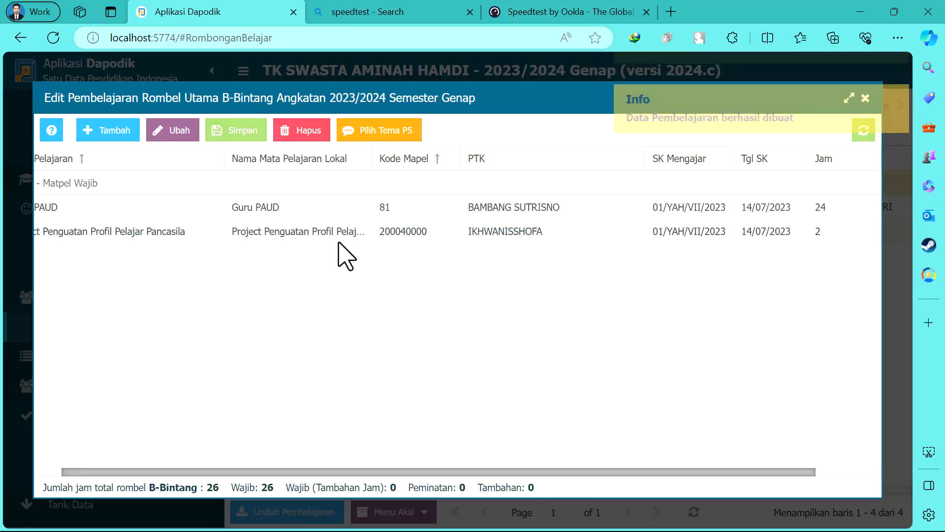
Step: In B-Bintang's P5 themes, fill "Aku Sayang Bumi" with the project teacher, SK Mengajar 01/YAH/VII/2023 and Tgl SK 14/07/2023
left_click(380, 144)
left_click(635, 221)
left_click(679, 221)
key("Tab")
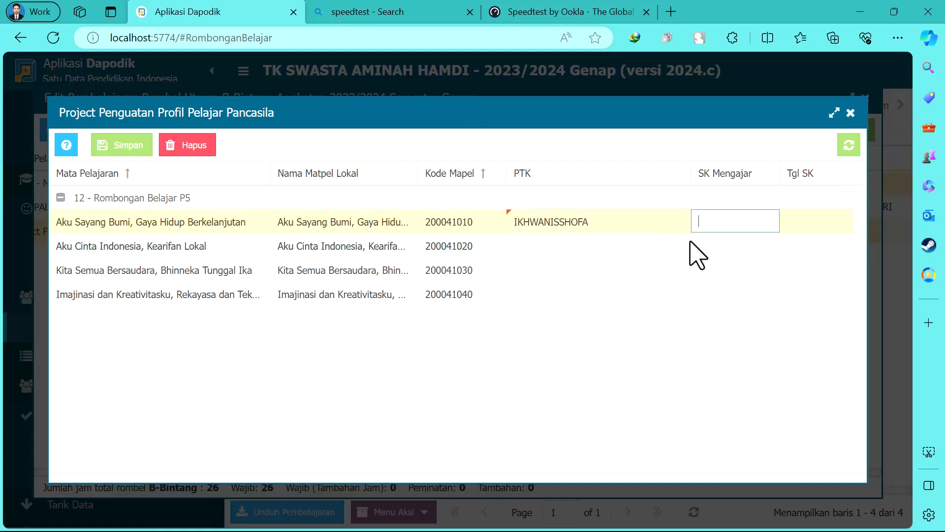
type("01/YAH/VII/2023")
key("Tab")
type("14/07/2023")
Step: Assign the same project teacher to B-Bintang's remaining three P5 themes
left_click(602, 247)
left_click(679, 245)
left_click(564, 358)
left_click(634, 270)
left_click(679, 269)
left_click(571, 379)
left_click(622, 296)
left_click(678, 294)
left_click(551, 401)
Step: Set the SK Mengajar of B-Bintang's remaining three P5 themes to 01/YAH/VII/2023
left_click(731, 252)
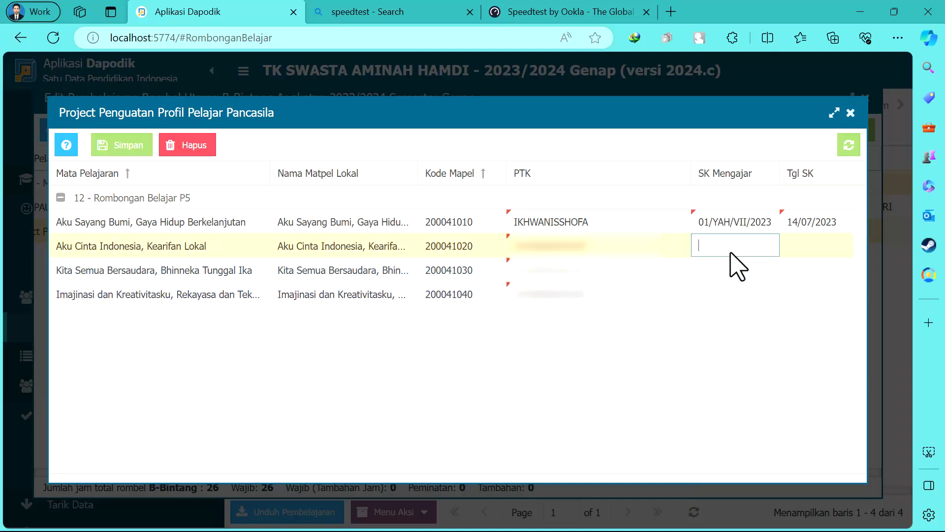
type("01/YAH/VII/2023")
left_click(719, 269)
type("01/YAH/VII/2023")
left_click(711, 289)
type("01/YAH/VII/2023")
Step: Set the Tgl SK of B-Bintang's remaining three P5 themes to 14/07/2023
left_click(794, 249)
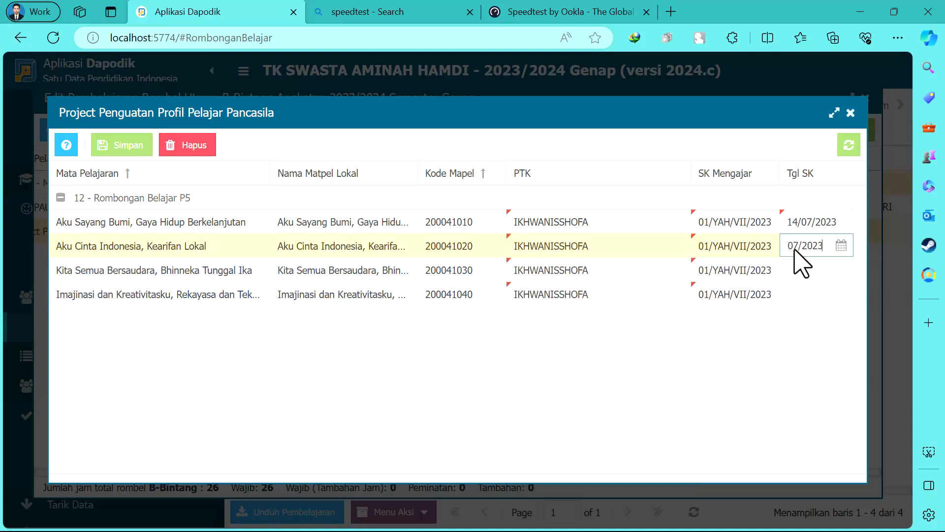
left_click(797, 270)
type("14/07/2023")
left_click(794, 294)
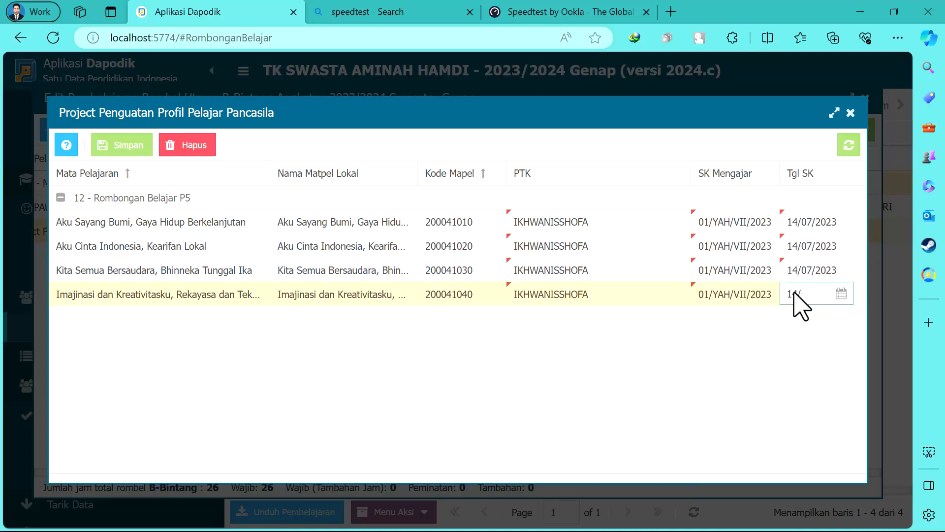
type("14/07/2023")
Step: Save B-Bintang's P5 theme assignments and close its theme and lesson windows
left_click(123, 145)
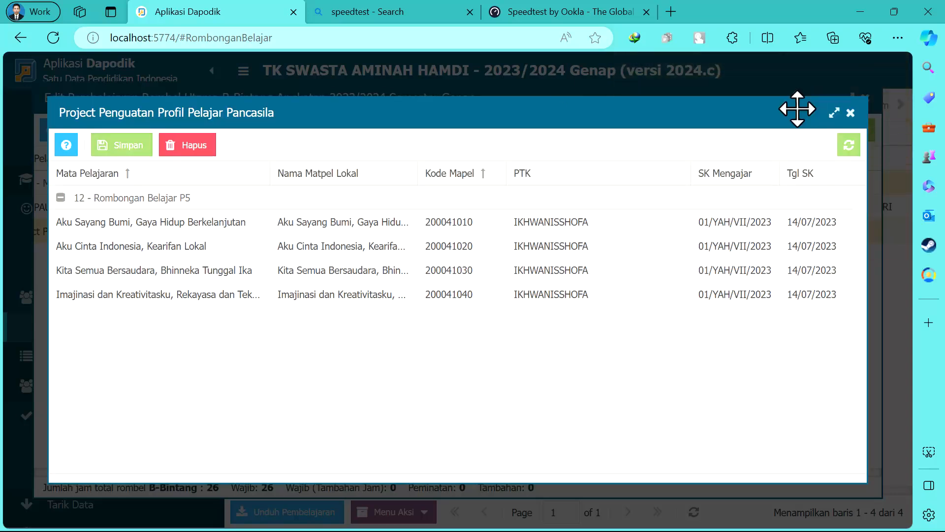
left_click(850, 112)
left_click(865, 98)
Step: For class B-Bulan, fill the Guru PAUD lesson with its homeroom teacher, SK Mengajar 01/YAH/VII/2023, Tgl SK 14/07/2023 and 24 hours
left_click(412, 208)
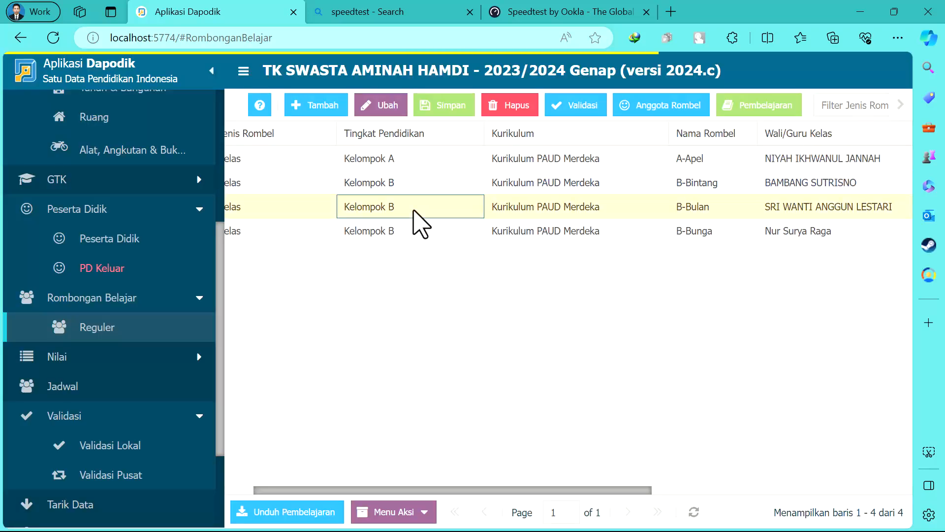
left_click(753, 105)
left_click(549, 211)
left_click(665, 206)
scroll(586, 338, "down", 3)
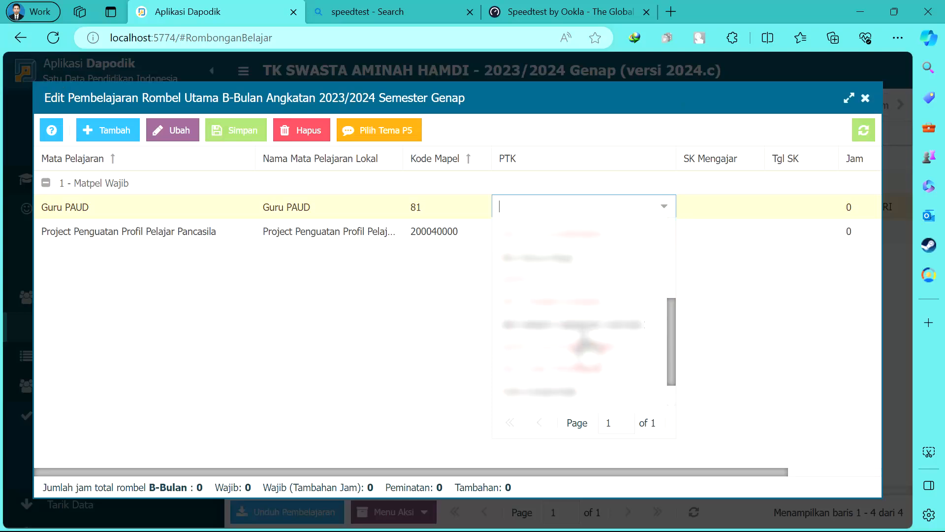
left_click(586, 339)
left_click(702, 209)
type("01/YAH/VII/2023")
key("Tab")
type("14/07/2023")
key("Tab")
type("24")
Step: Fill B-Bulan's Project Penguatan Profil Pelajar Pancasila lesson with B-Bintang's project teacher, SK 01/YAH/VII/2023, date 14/07/2023 and 2 hours, and save
left_click(539, 232)
left_click(527, 363)
left_click(681, 231)
type("01/YAH/VII/2023")
key("Tab")
type("14/07/2023")
key("Tab")
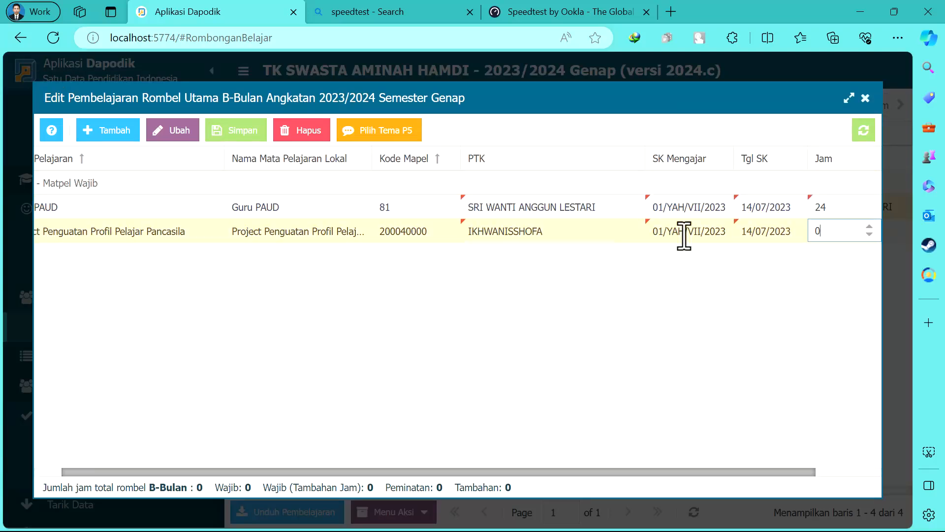
type("2")
left_click(236, 130)
Step: Assign B-Bulan's project teacher as PTK to all four of its P5 themes
left_click(403, 131)
left_click(650, 223)
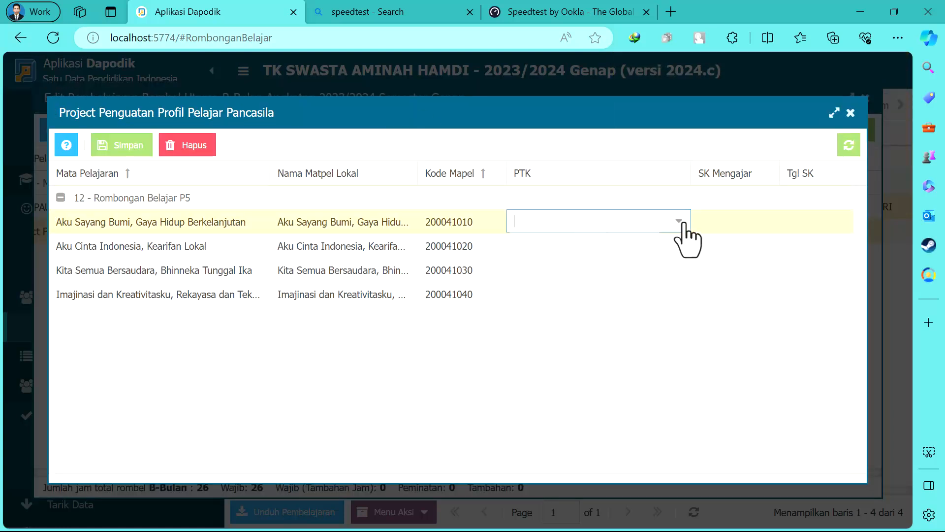
left_click(680, 222)
left_click(614, 267)
left_click(679, 245)
left_click(552, 364)
left_click(672, 271)
left_click(566, 367)
left_click(681, 292)
left_click(681, 293)
left_click(542, 403)
Step: Set SK Mengajar to 01/YAH/VII/2023 for all four of B-Bulan's P5 themes
left_click(721, 223)
type("01/YAH/VII/2023")
left_click(703, 249)
key("ctrl+v")
left_click(706, 272)
key("ctrl+v")
left_click(708, 300)
type("01/YAH/VII/2023")
Step: Set the Tgl SK of B-Bulan's four P5 themes to 14/07/2023, save, and close its theme and lesson windows
left_click(809, 221)
type("14/07/2023")
left_click(803, 246)
type("14/07/2023")
left_click(794, 268)
type("14/07/2023")
left_click(793, 294)
type("1")
left_click(121, 145)
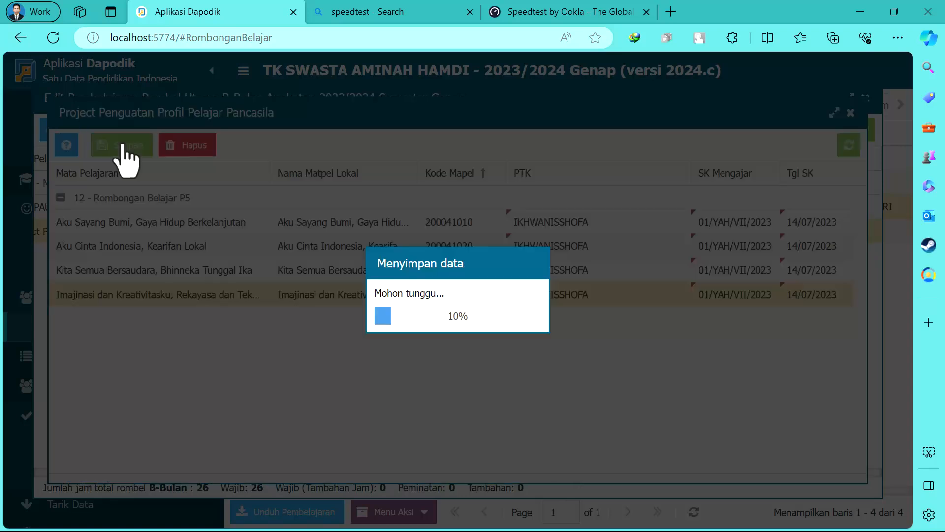
left_click(858, 97)
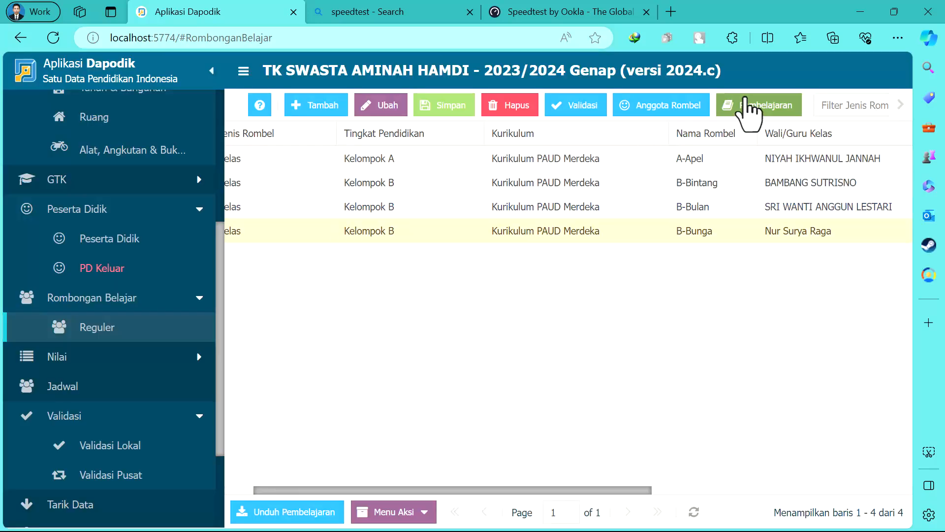
Step: For class B-Bunga, fill the Guru PAUD lesson with its homeroom teacher, SK Mengajar 01/YAH/VII/2023, Tgl SK 14/07/2023 and 24 hours
left_click(749, 106)
left_click(657, 207)
left_click(663, 206)
left_click(564, 293)
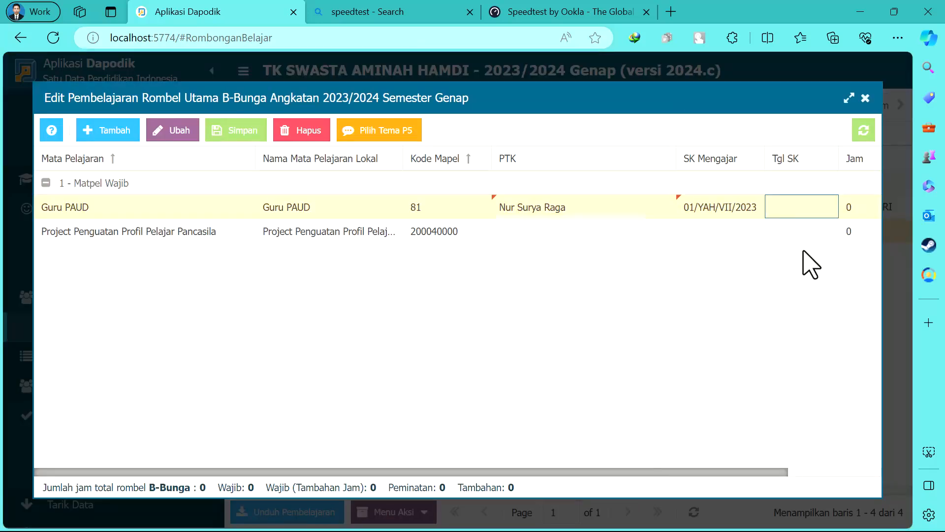
type("14")
left_click(857, 208)
type("24")
Step: Fill B-Bunga's Project Penguatan Profil Pelajar Pancasila lesson with B-Bulan's project teacher, SK 01/YAH/VII/2023, date 14/07/2023 and 2 hours, and save
left_click(498, 235)
left_click(627, 230)
left_click(616, 273)
left_click(675, 235)
type("01/YAH/VII/2023")
key("Tab")
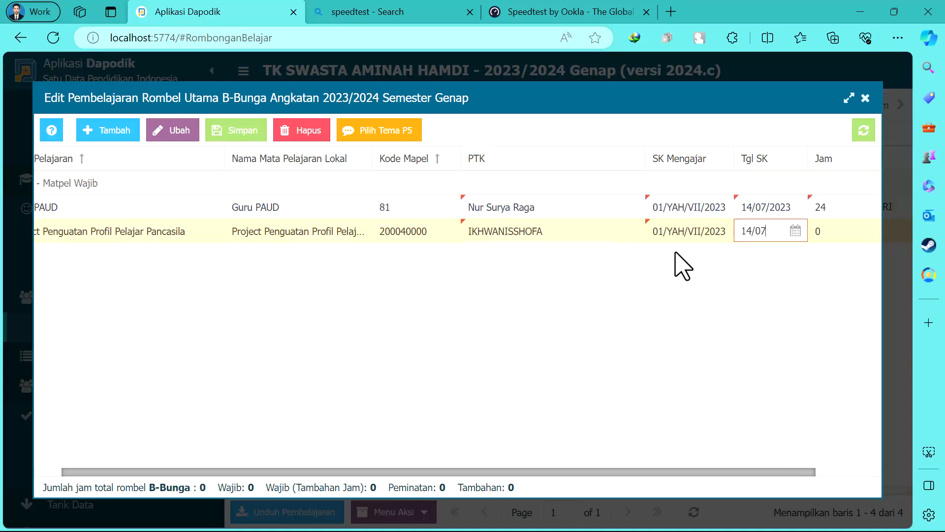
key("Tab")
type("2")
left_click(260, 136)
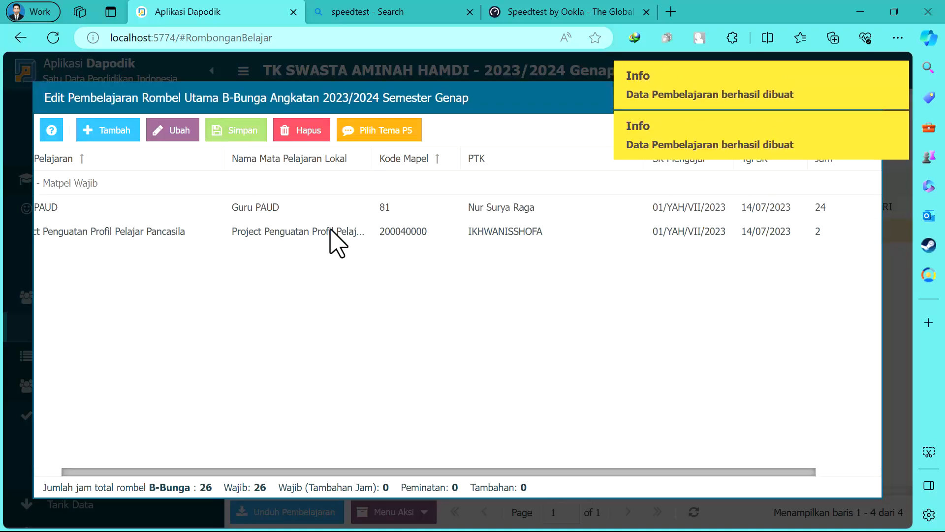
Step: Assign B-Bunga's homeroom teacher as PTK to all four of its P5 themes
left_click(418, 131)
left_click(600, 221)
left_click(680, 221)
scroll(586, 374, "down", 5)
left_click(579, 382)
left_click(584, 251)
left_click(679, 246)
scroll(586, 291, "down", 3)
left_click(589, 344)
left_click(598, 275)
left_click(679, 270)
scroll(600, 303, "down", 2)
left_click(591, 320)
left_click(588, 298)
left_click(680, 294)
left_click(574, 414)
Step: Set SK Mengajar to 01/YAH/VII/2023 for all four of B-Bunga's P5 themes
left_click(723, 222)
type("01/YAH/VII/2023")
left_click(711, 247)
type("01/YAH/VII/2023")
left_click(703, 275)
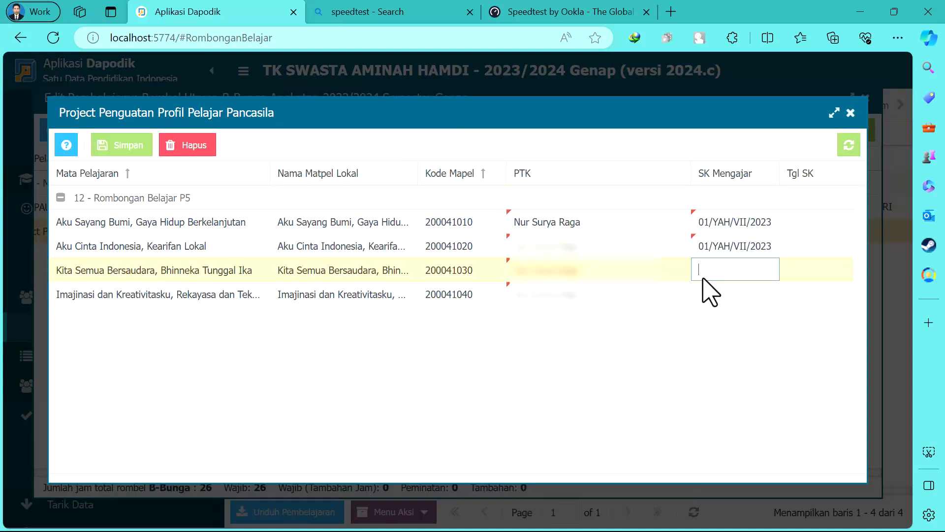
Step: Set the Tgl SK of all four of B-Bunga's P5 themes to 14/07/2023
left_click(816, 217)
type("14/07/2023")
left_click(796, 249)
type("14/07/2023")
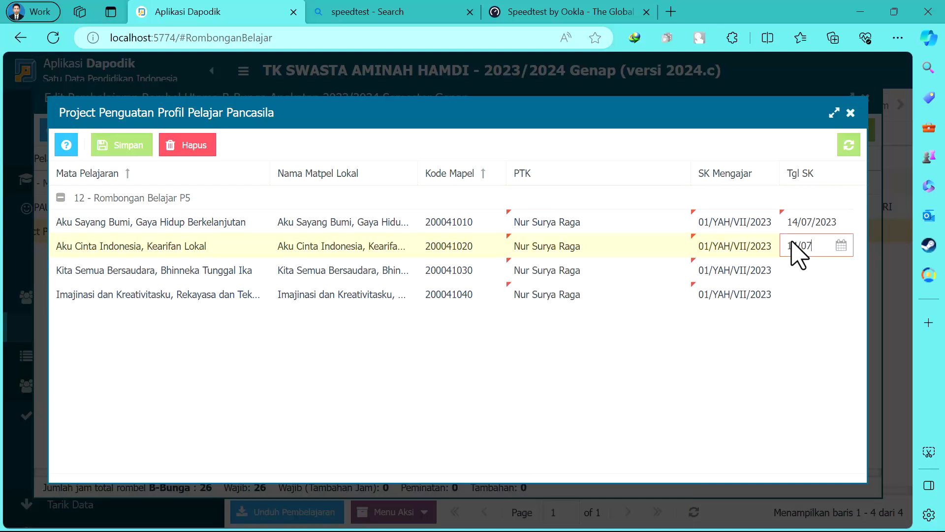
left_click(788, 270)
type("14/07")
left_click(790, 251)
type("14/07/2023")
key("Tab")
left_click(796, 266)
type("14/07/2023")
key("Tab")
left_click(793, 295)
type("14/07/2023")
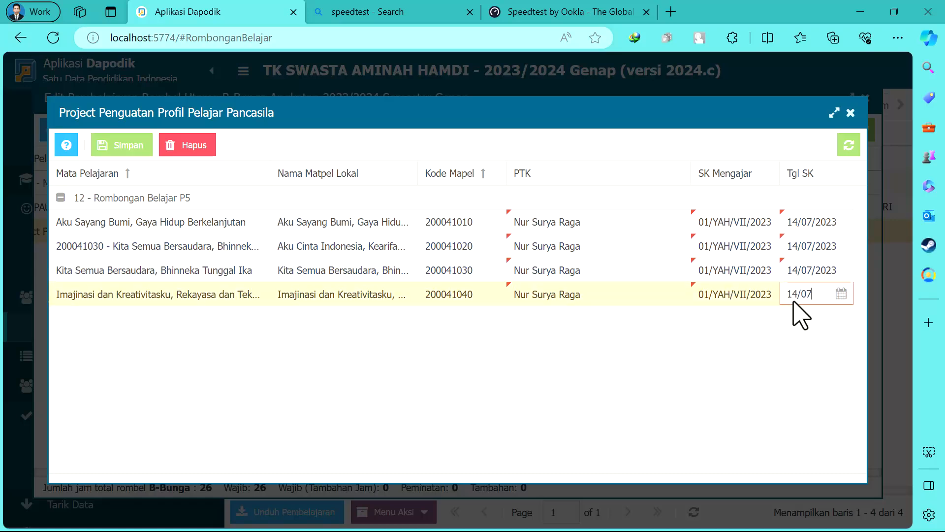
Step: Save B-Bunga's P5 theme assignments and close its theme and lesson windows
left_click(127, 147)
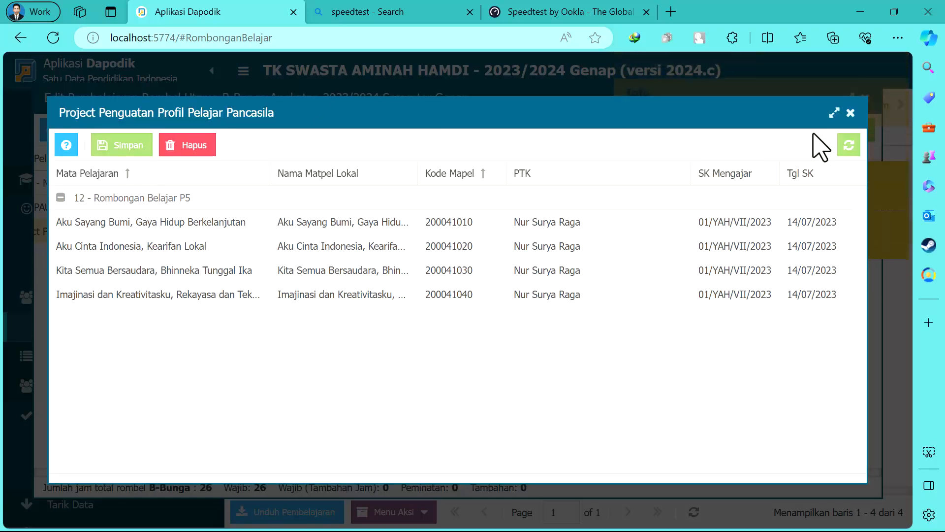
left_click(851, 112)
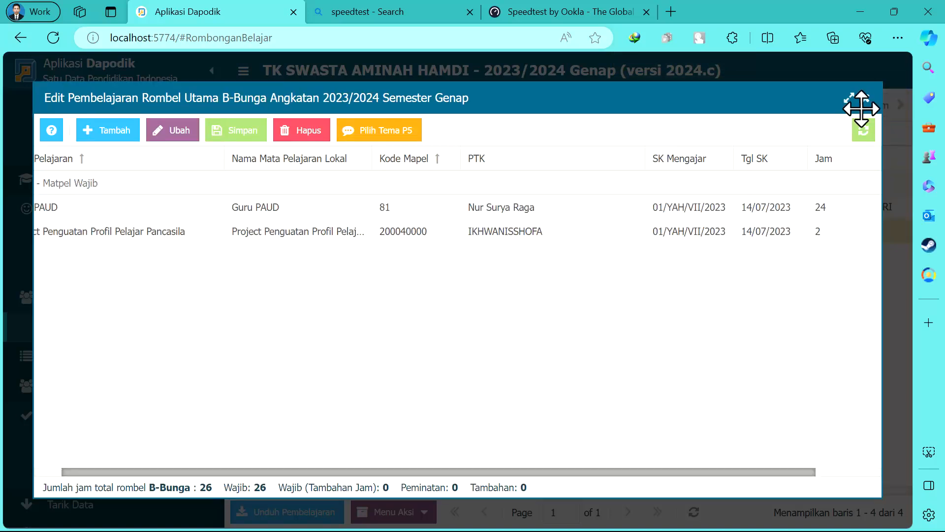
left_click(865, 99)
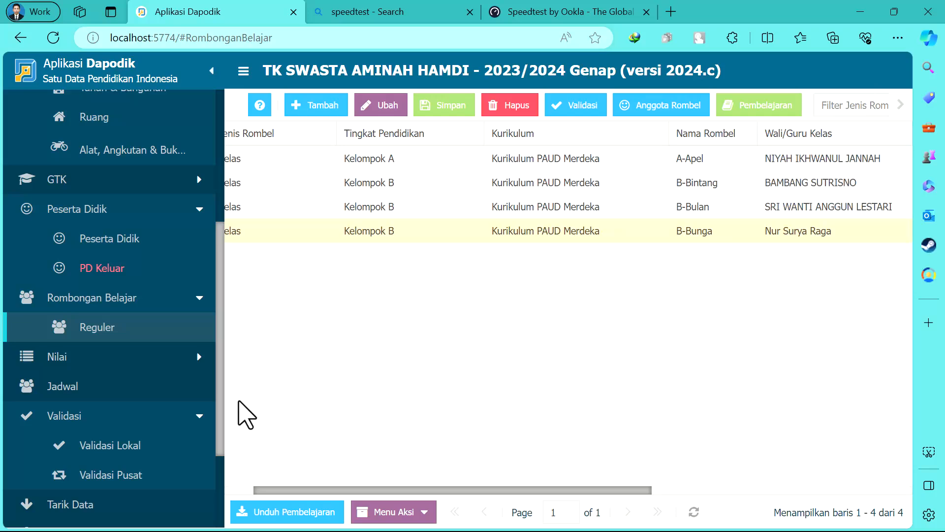
Step: Refresh the local validation and examine the Rombongan Belajar & Jadwal entries for class sizes and unscheduled lesson hours
left_click(124, 447)
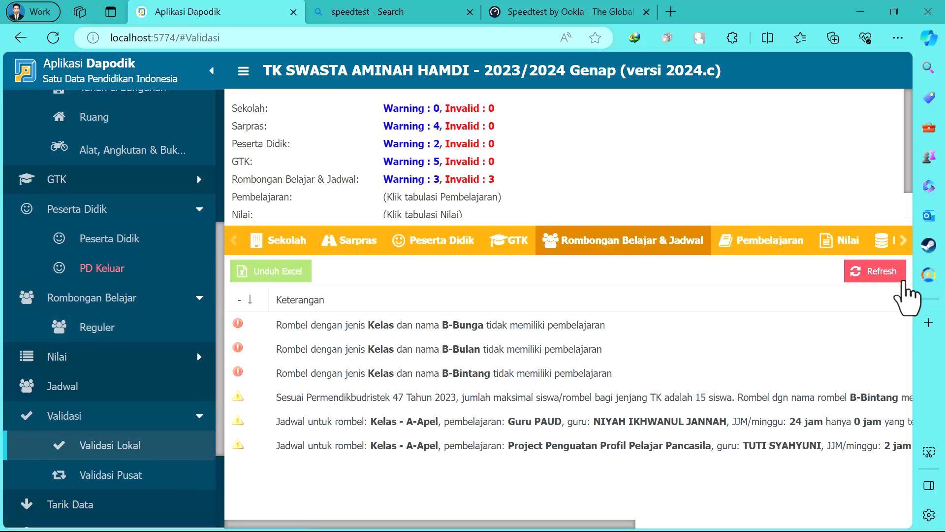
left_click(884, 276)
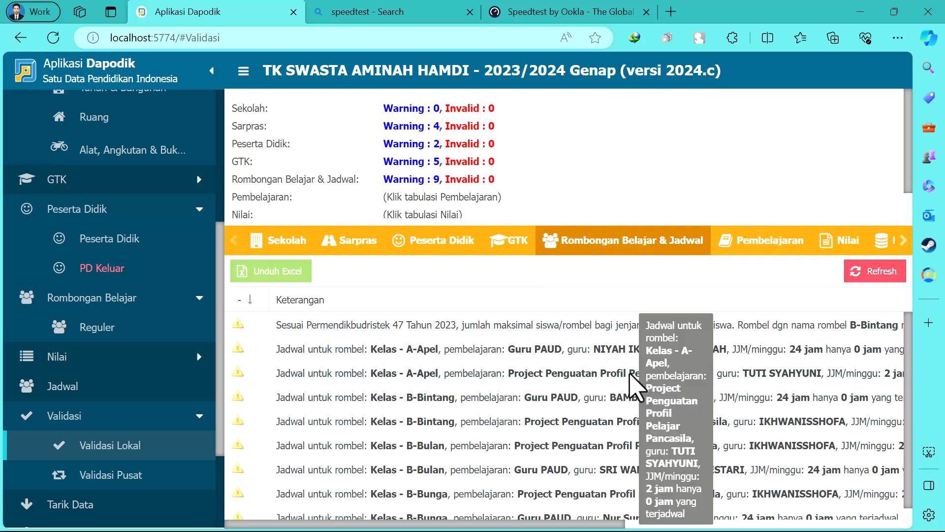
scroll(538, 374, "down", 1)
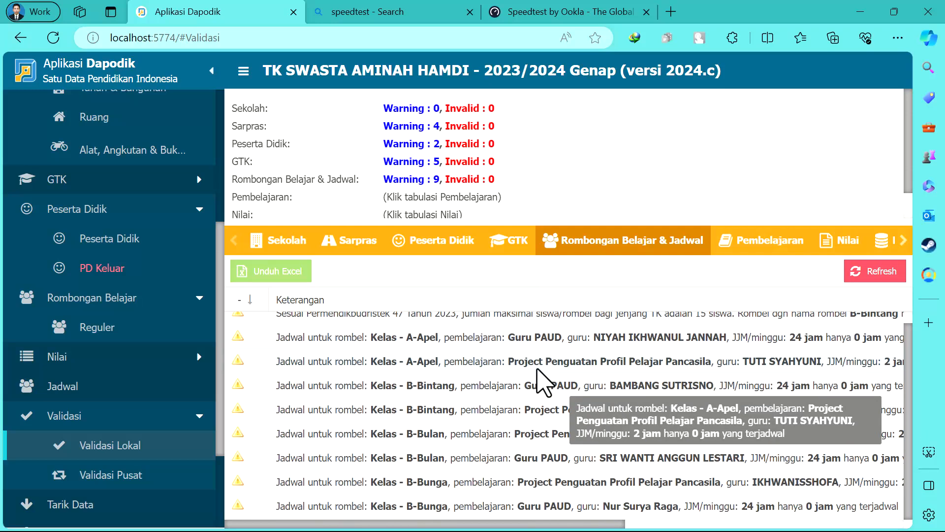
scroll(358, 361, "right", 3)
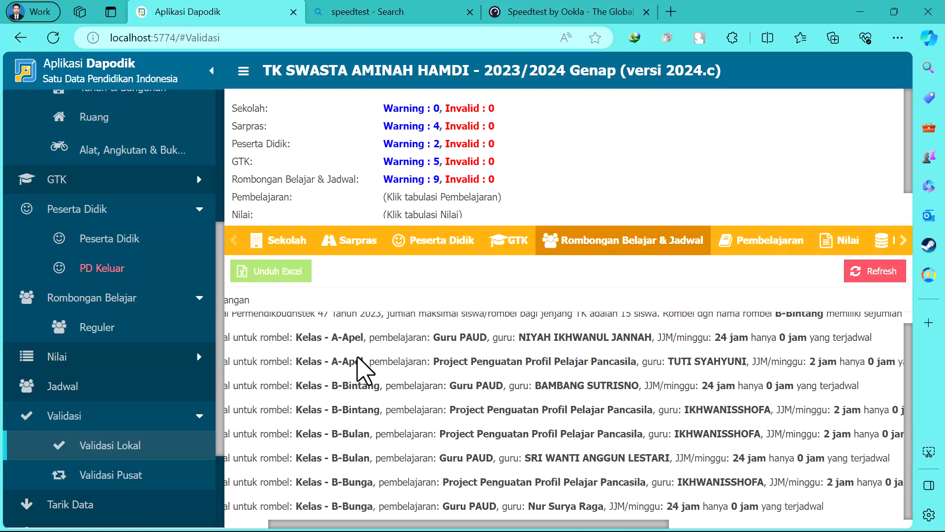
scroll(365, 369, "right", 5)
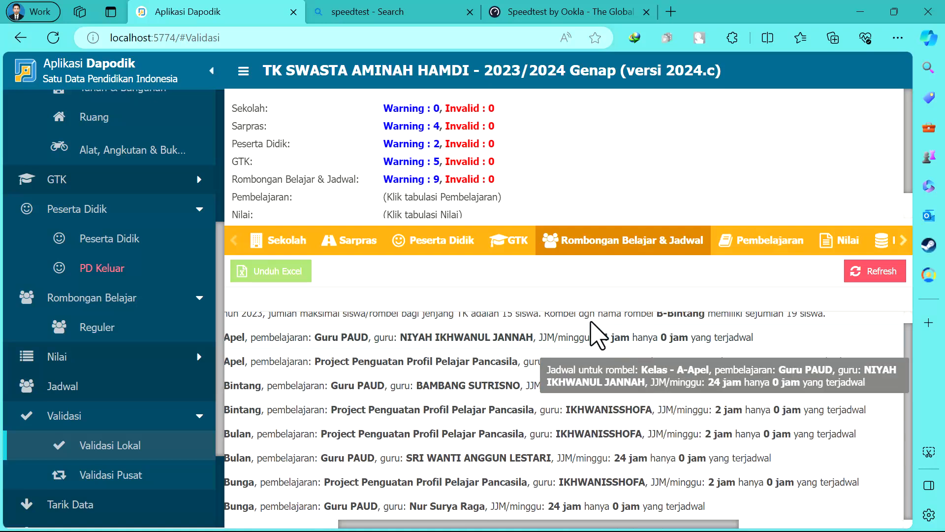
scroll(494, 394, "left", 8)
scroll(494, 392, "up", 1)
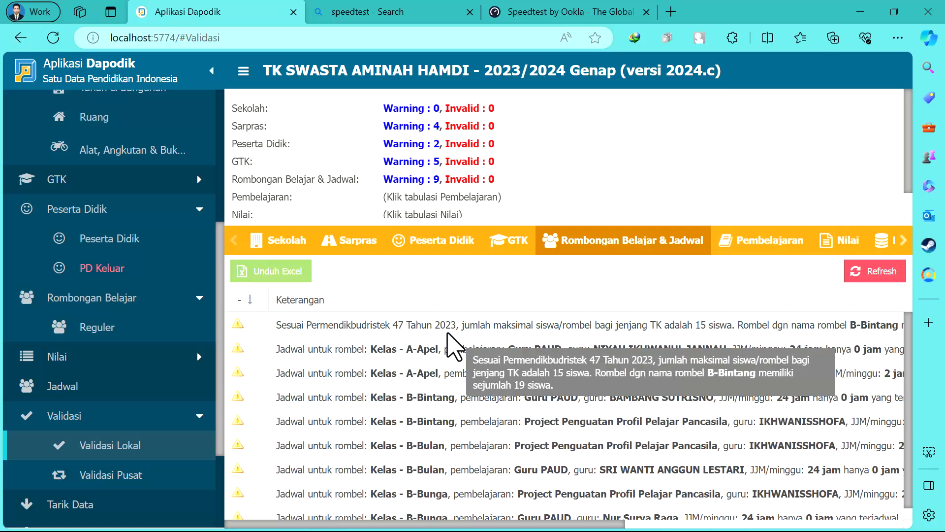
scroll(453, 347, "right", 3)
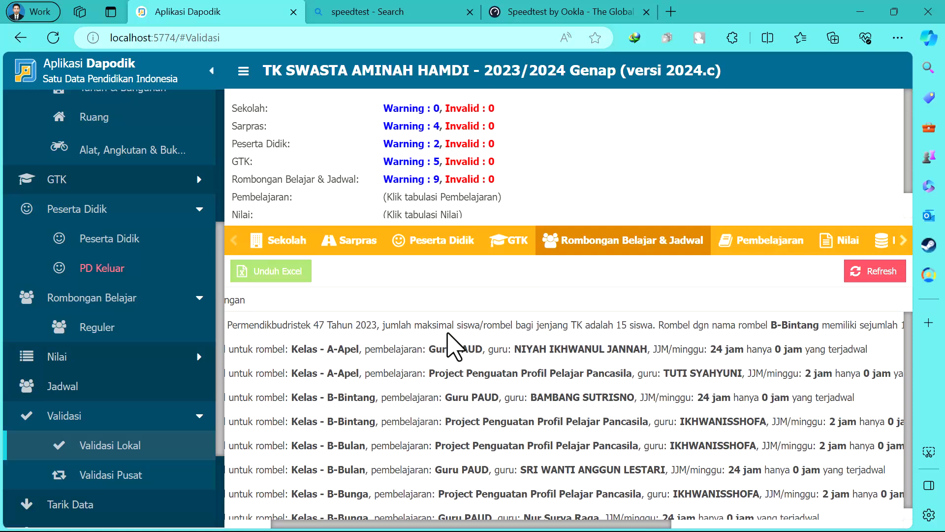
scroll(452, 347, "right", 5)
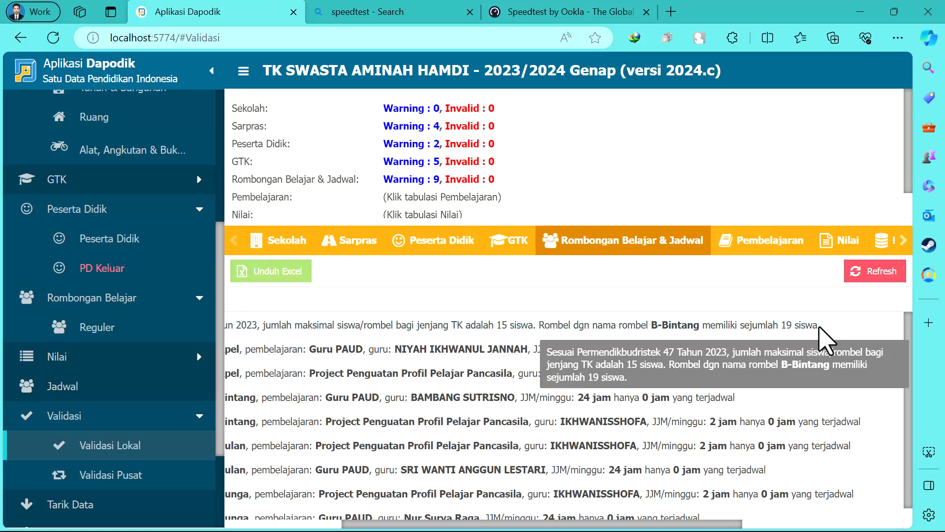
scroll(423, 407, "left", 5)
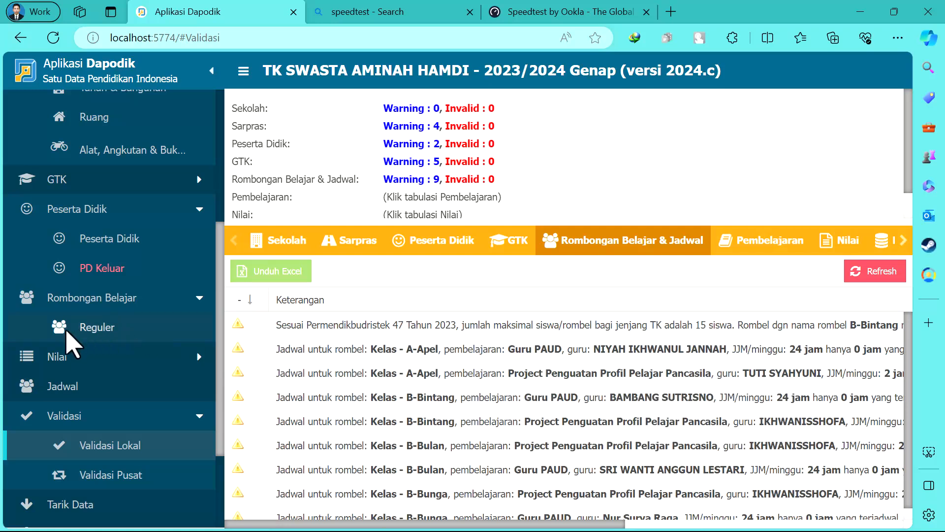
Step: Open the lesson schedule (Jadwal) for room A1 in Bangunan 1
left_click(78, 395)
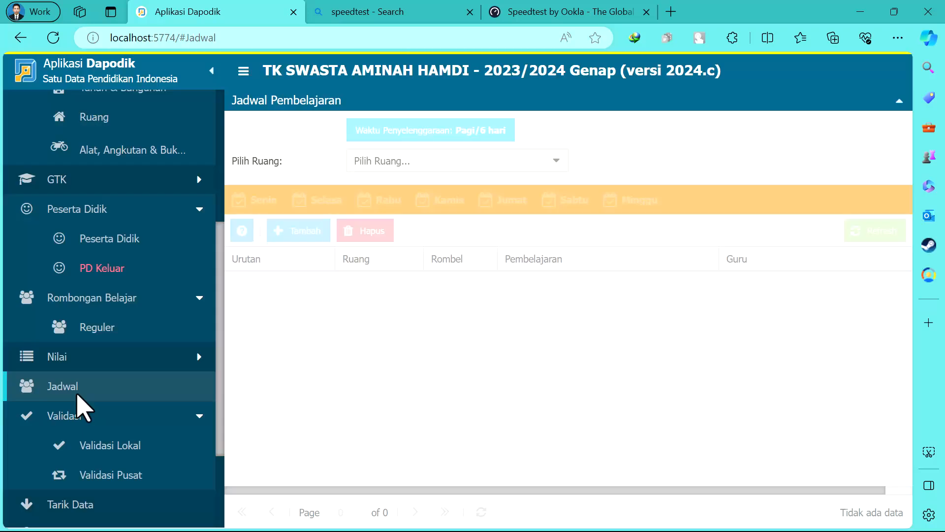
left_click(557, 159)
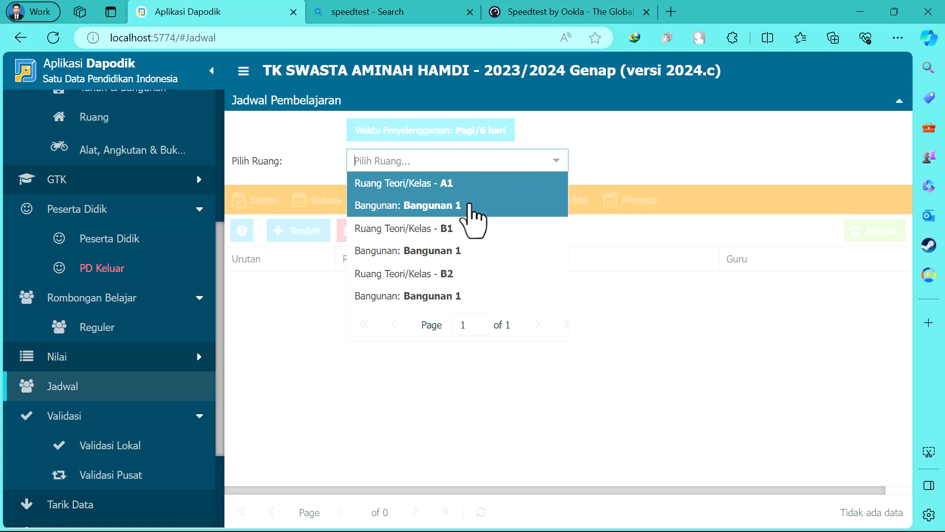
left_click(437, 209)
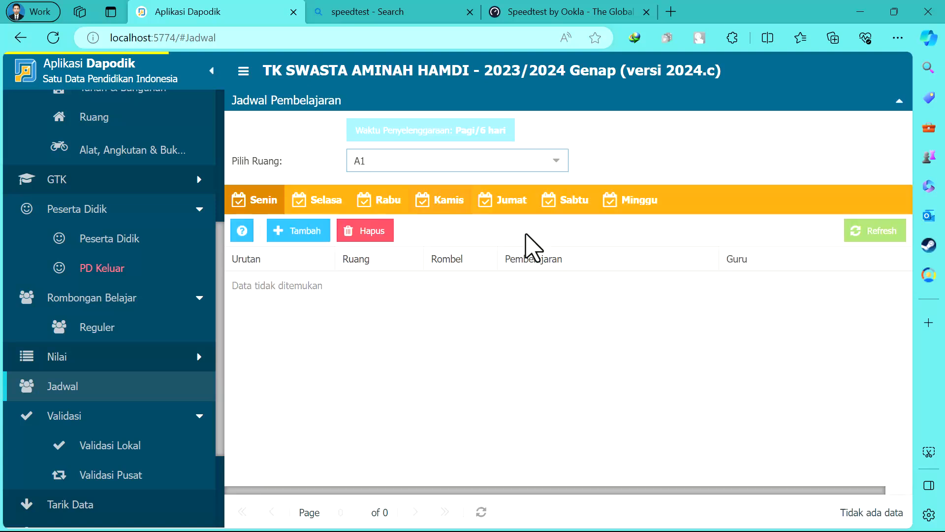
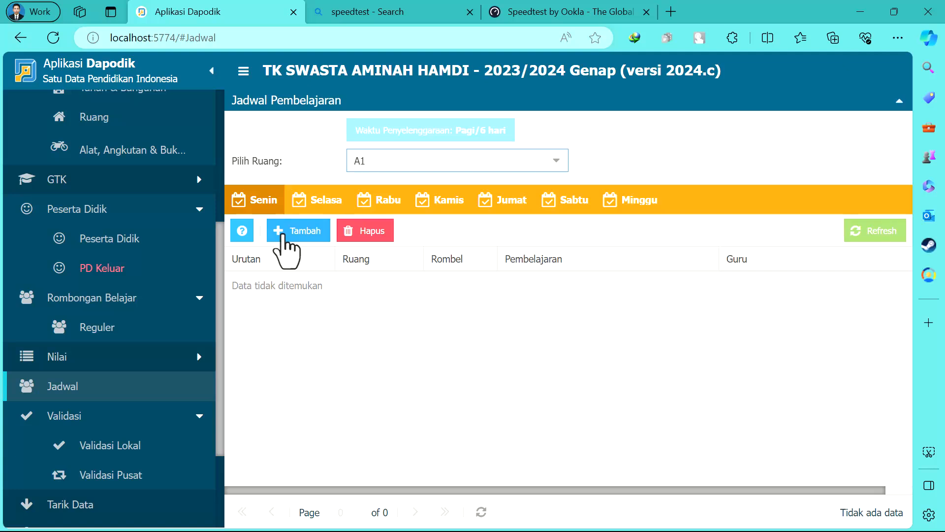
Step: Schedule A-Apel's Guru PAUD lesson in room A1 on Monday (Senin) for 5 hours starting at lesson 1, and save
left_click(283, 235)
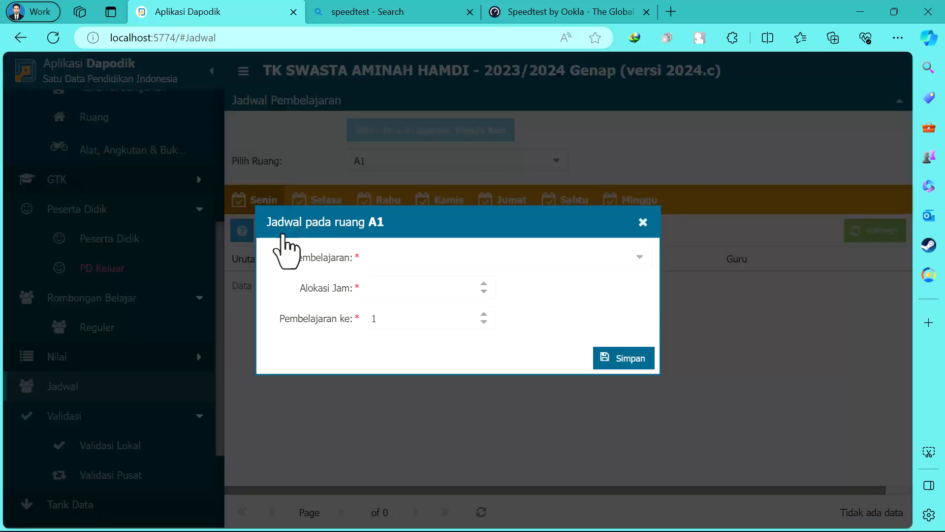
left_click(642, 258)
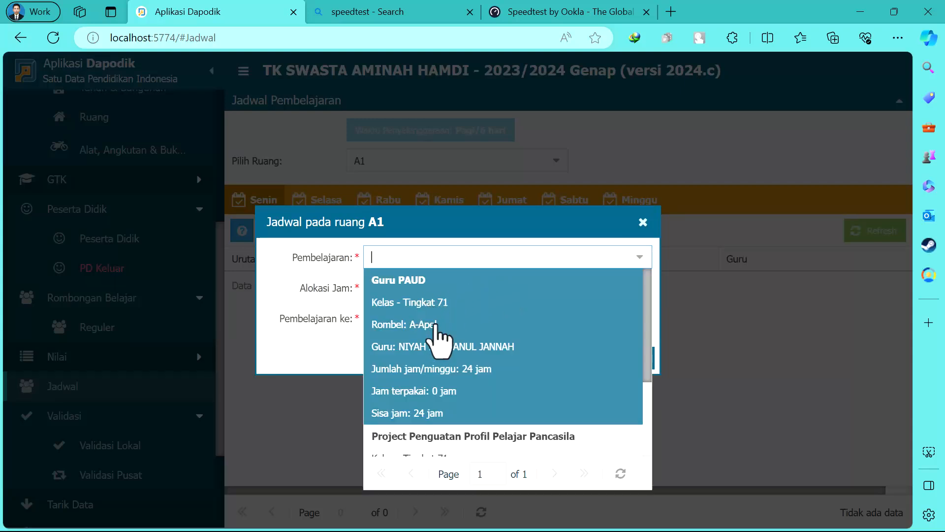
left_click(433, 364)
left_click(404, 290)
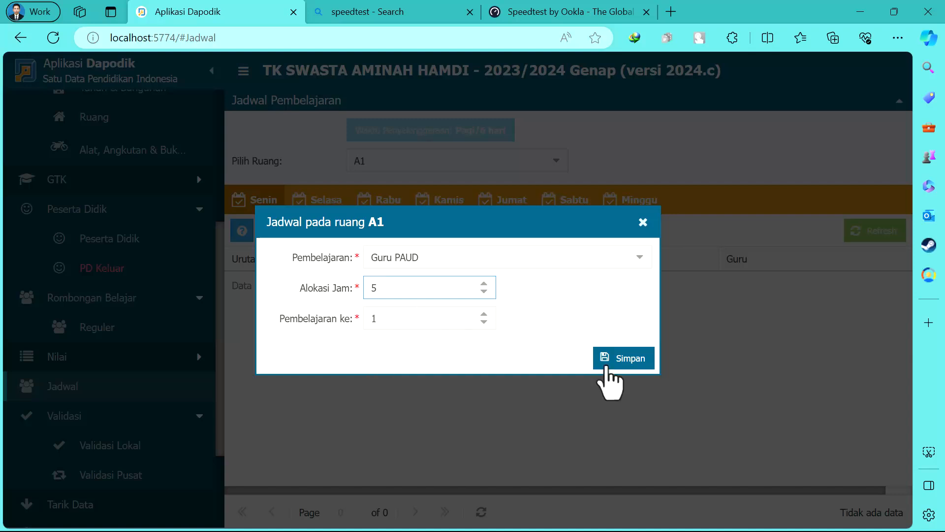
left_click(632, 358)
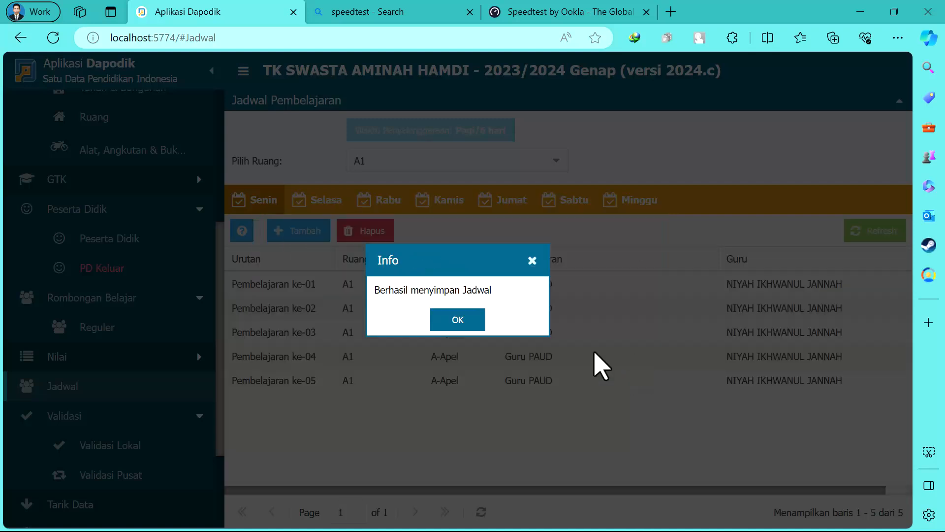
left_click(457, 323)
Step: Schedule A-Apel's Guru PAUD lesson in room A1 on Tuesday (Selasa) for 5 hours starting at lesson 1, and save
left_click(310, 203)
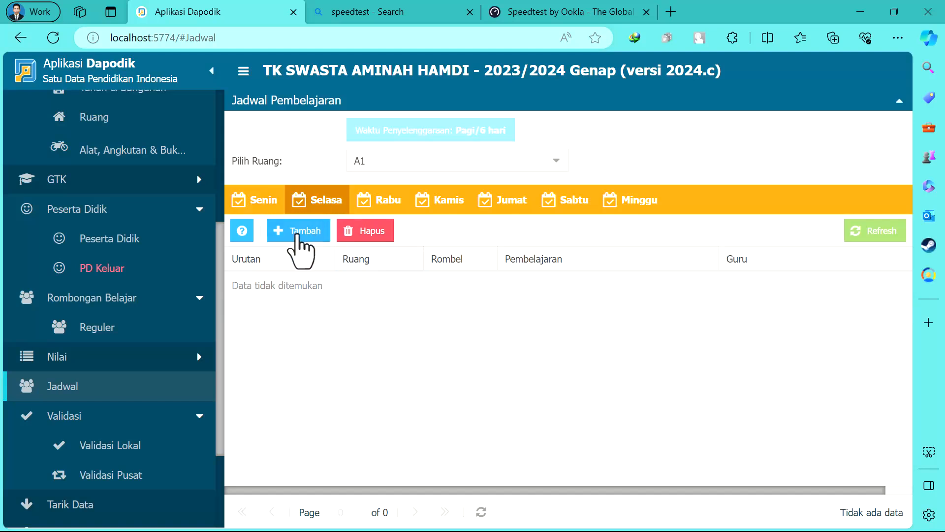
left_click(303, 231)
left_click(640, 257)
left_click(468, 310)
left_click_drag(414, 297, 328, 305)
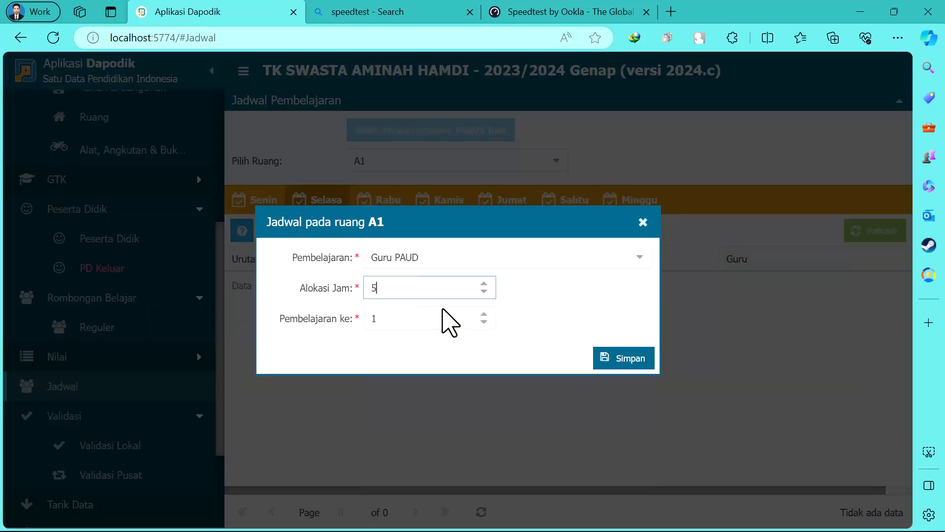
type("5")
left_click(624, 360)
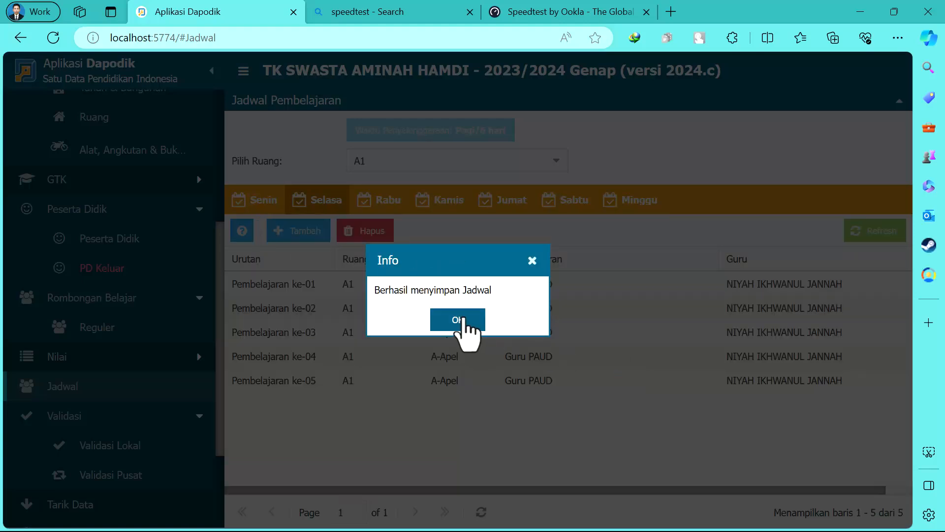
left_click(463, 320)
Step: Schedule A-Apel's Guru PAUD lesson in room A1 on Wednesday (Rabu) for 5 hours starting at lesson 1, and save
left_click(386, 206)
left_click(295, 231)
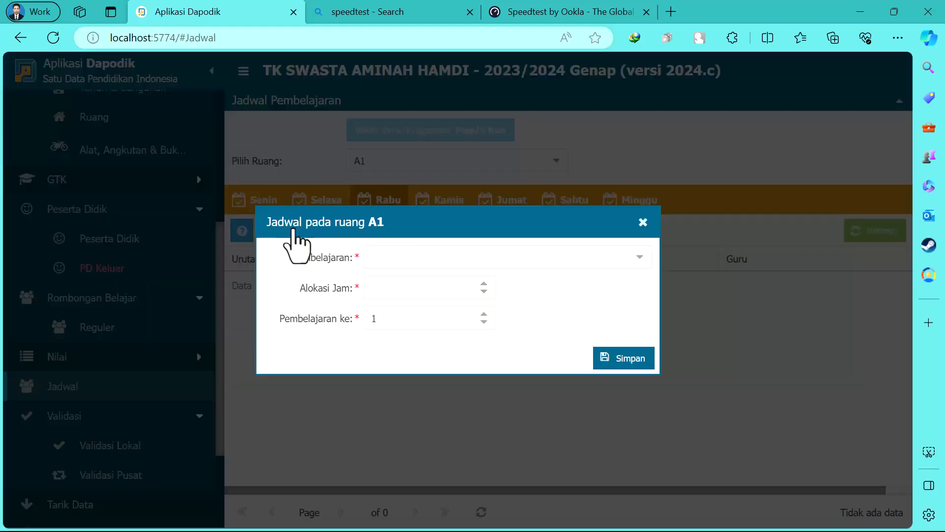
left_click(635, 259)
left_click(414, 295)
left_click(414, 291)
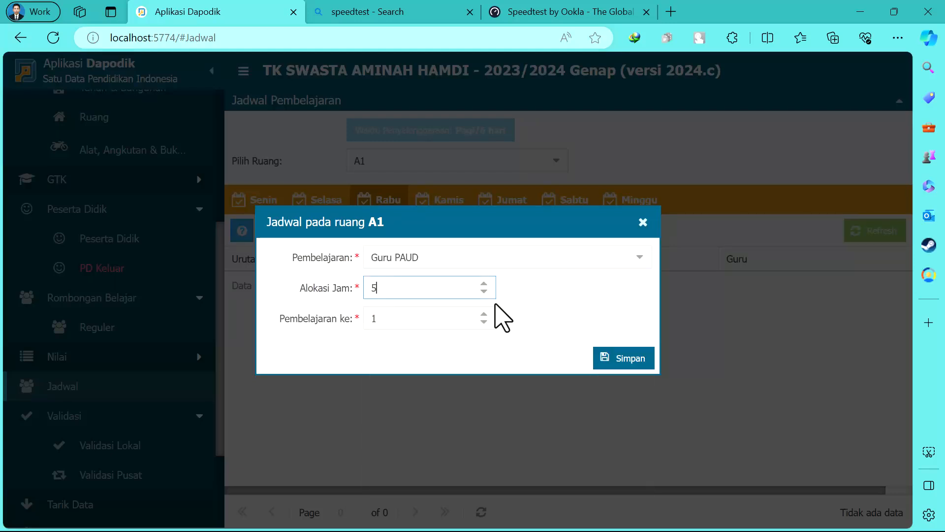
left_click(641, 361)
left_click(451, 325)
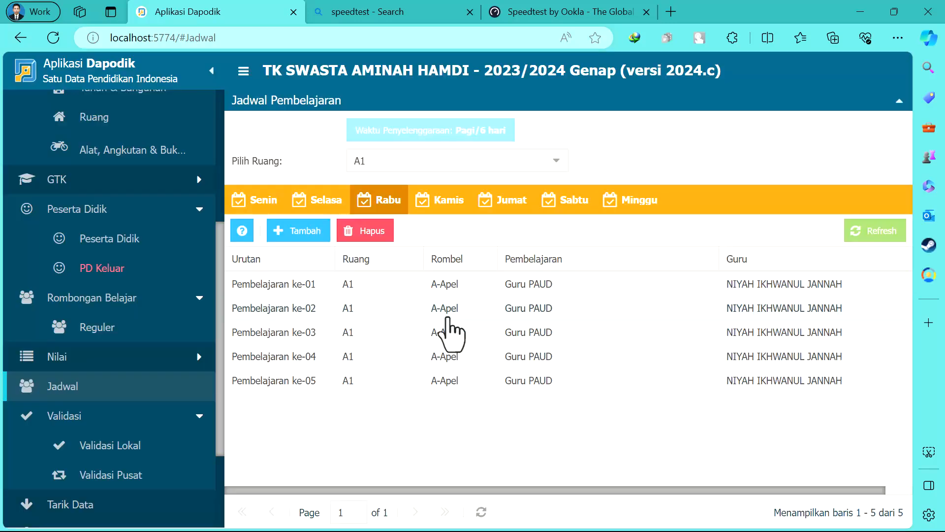
Step: Schedule A-Apel's Guru PAUD lesson in room A1 on Thursday (Kamis) for 5 hours starting at lesson 1, and save
left_click(445, 201)
left_click(297, 229)
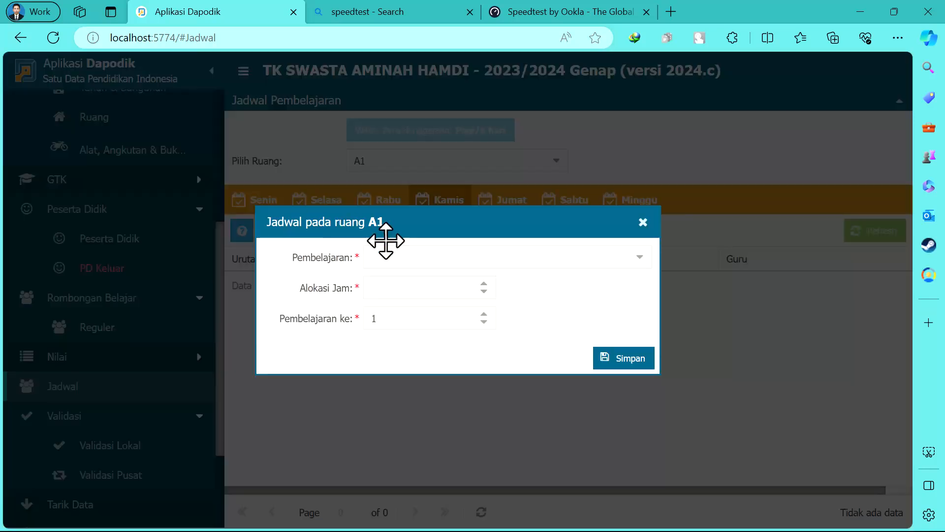
left_click(639, 257)
left_click(426, 302)
left_click(399, 291)
type("5")
left_click(610, 360)
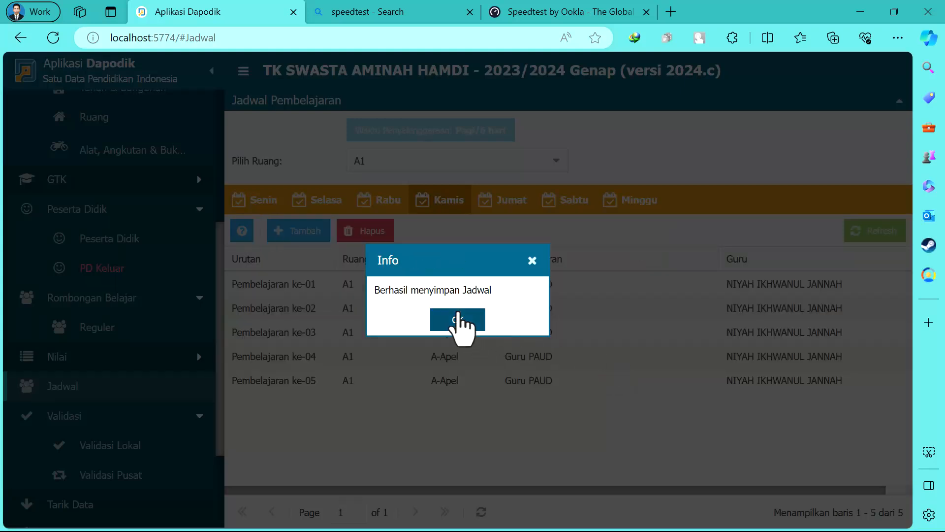
left_click(458, 318)
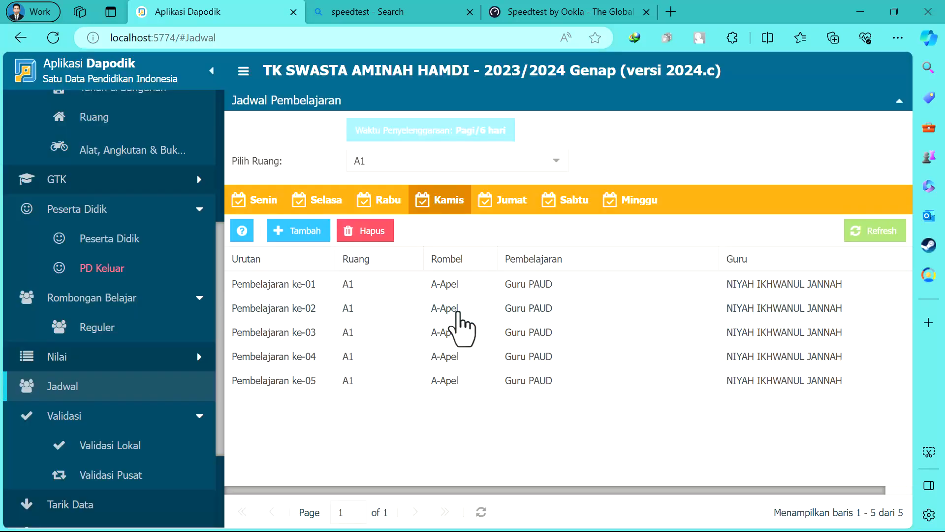
Step: Schedule A-Apel's Guru PAUD lesson in room A1 on Friday (Jumat) for 4 hours starting at lesson 1, and save
left_click(519, 203)
left_click(290, 230)
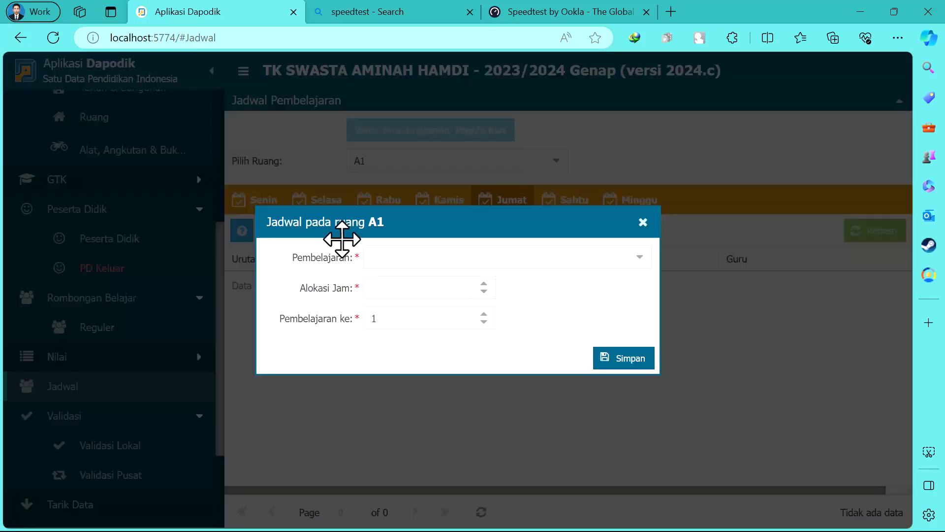
left_click(641, 256)
left_click(425, 302)
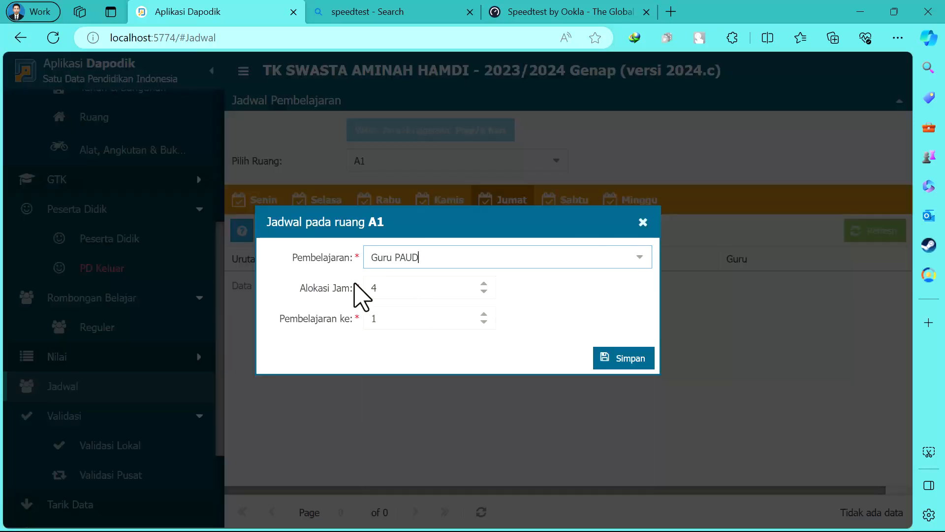
left_click(643, 363)
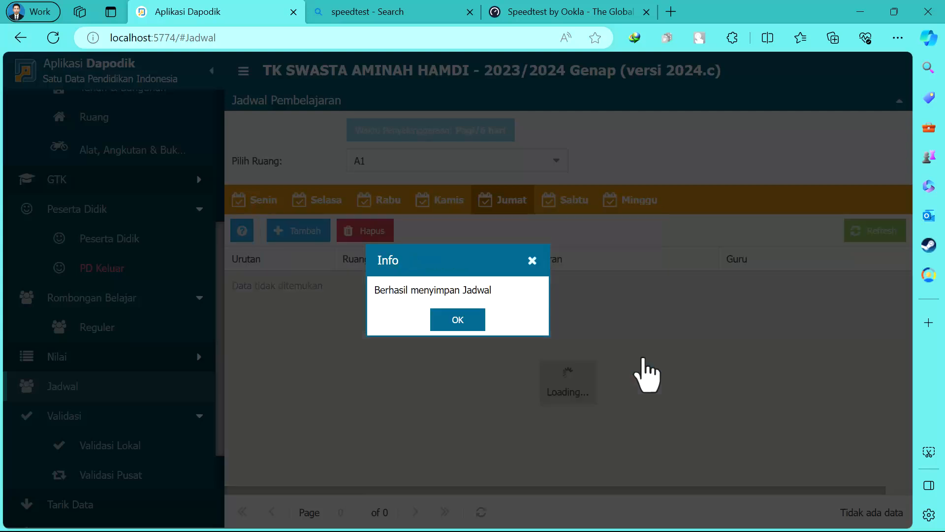
left_click(457, 319)
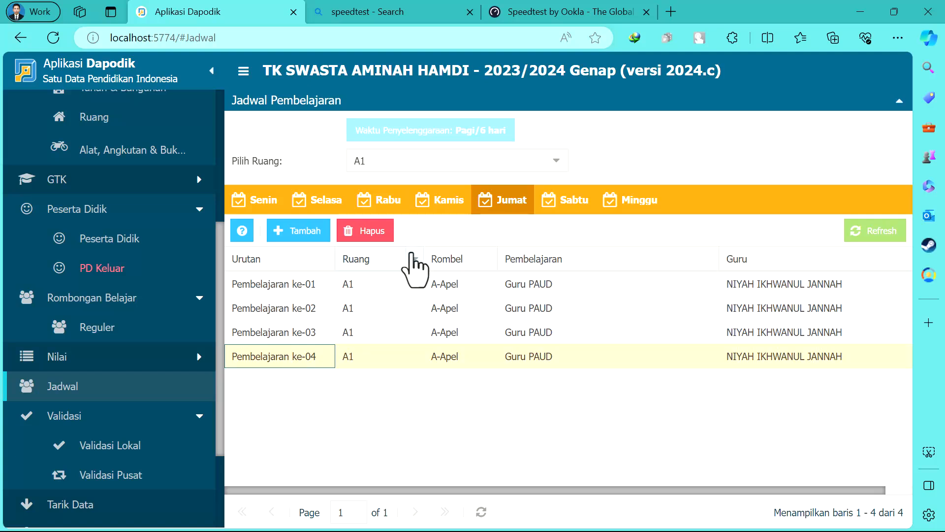
Step: Delete the fourth lesson hour (Pembelajaran ke-04) from room A1's Friday schedule and confirm the deletion
left_click(365, 239)
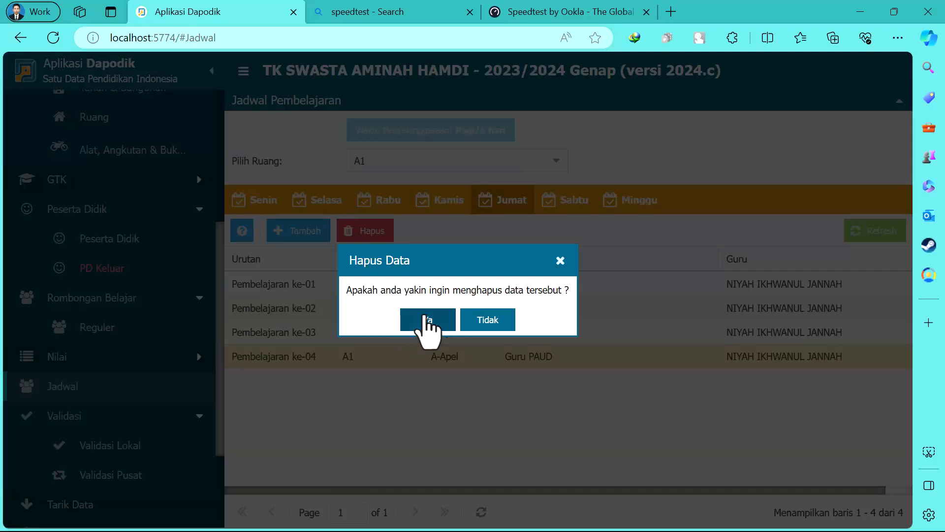
left_click(426, 322)
left_click(457, 320)
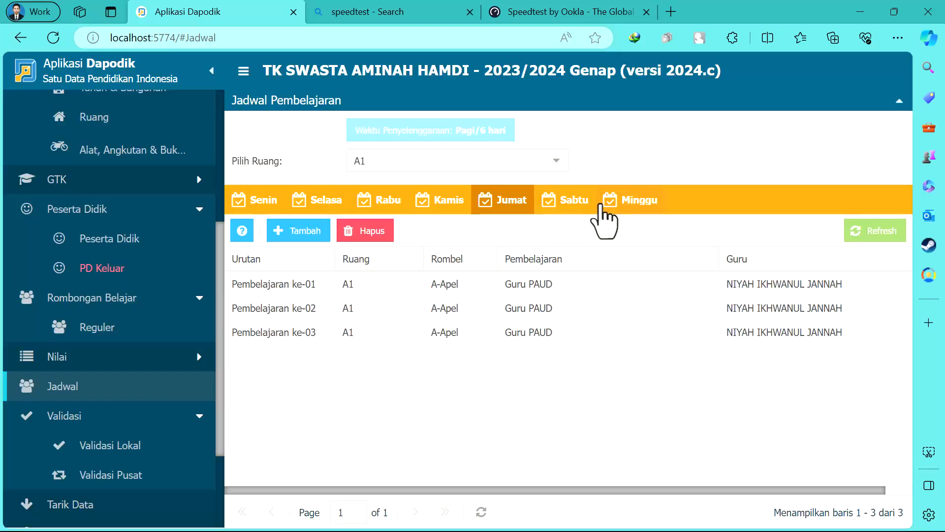
Step: Schedule A-Apel's Guru PAUD lesson in room A1 on Saturday (Sabtu) for 1 hour starting at lesson 1, and save
left_click(577, 206)
left_click(297, 234)
left_click(641, 258)
left_click(516, 290)
left_click(607, 363)
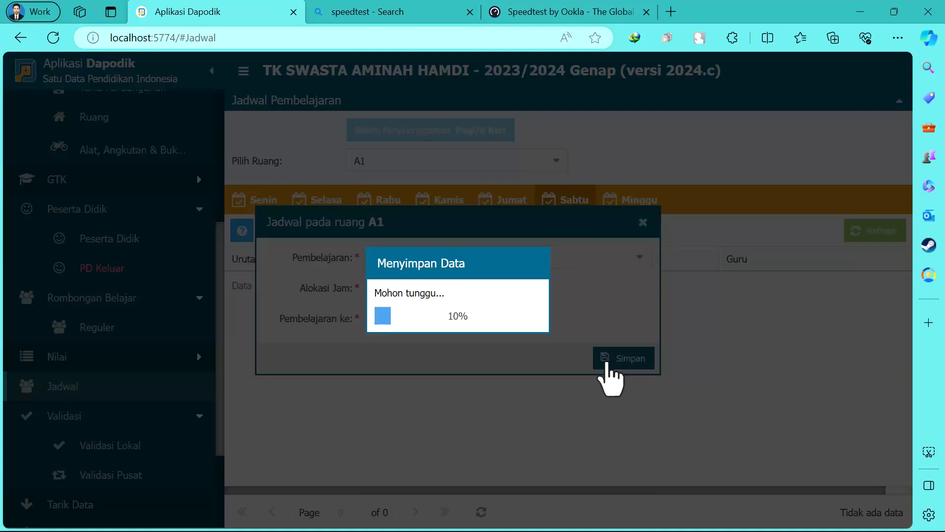
left_click(456, 320)
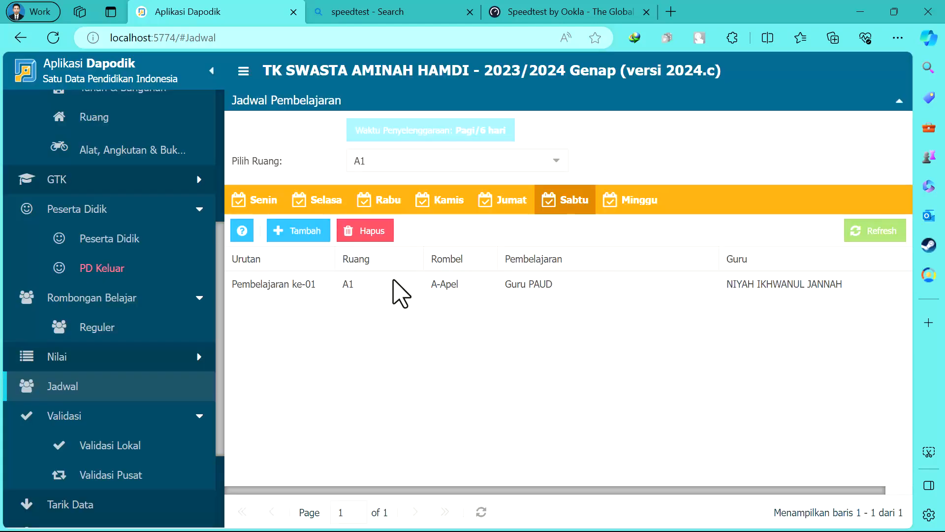
Step: Add A-Apel's Project Penguatan Profil Pelajar Pancasila to room A1 on Saturday for 2 hours starting at lesson 2, and save
left_click(284, 235)
left_click(640, 257)
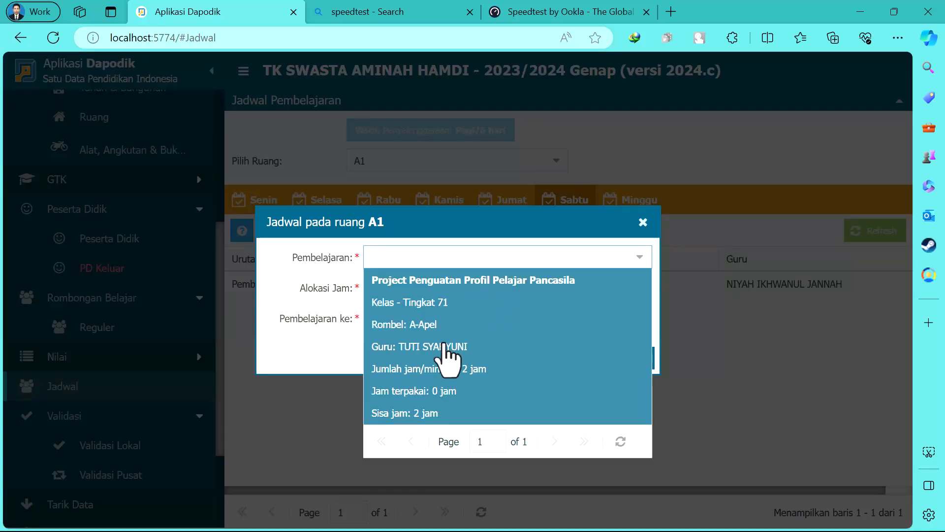
left_click(436, 382)
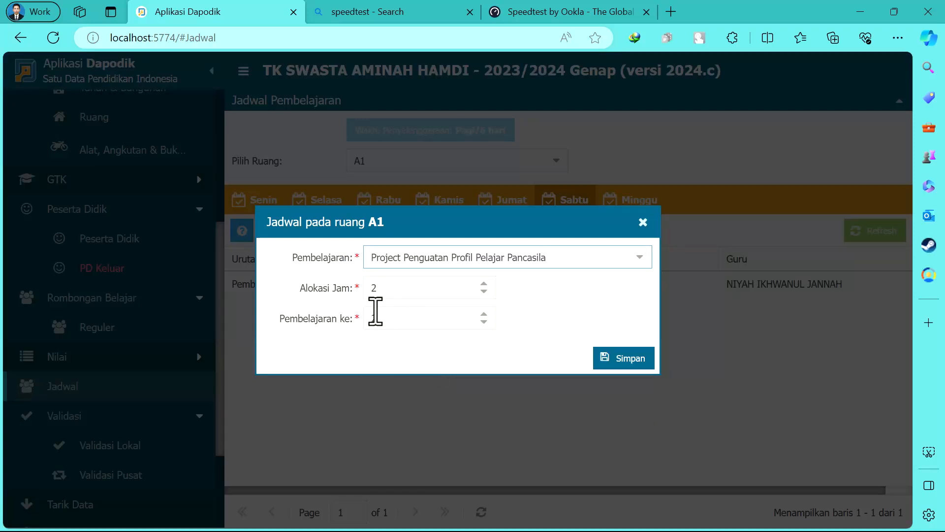
left_click(637, 358)
left_click(454, 321)
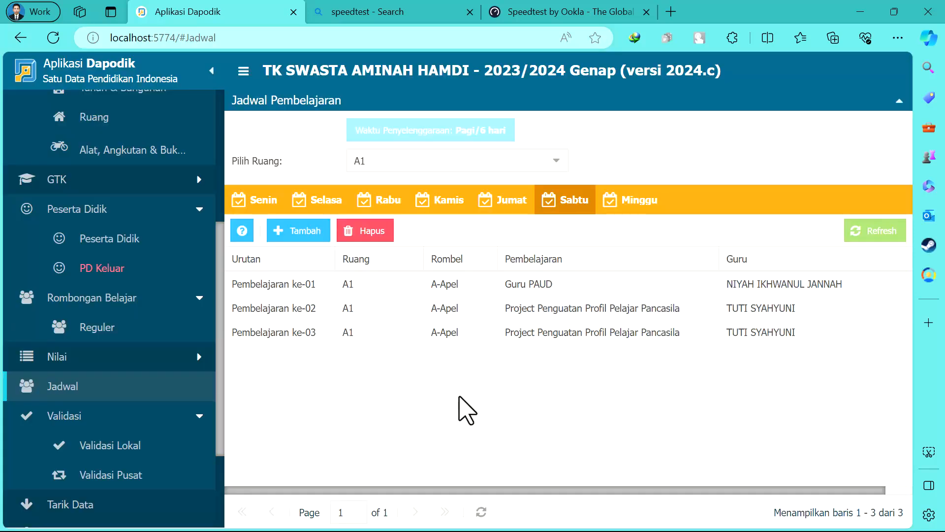
Step: Rerun the local validation (Validasi Lokal), dismiss the central office message, and review the Rombongan Belajar & Jadwal warnings
left_click(111, 448)
left_click(878, 272)
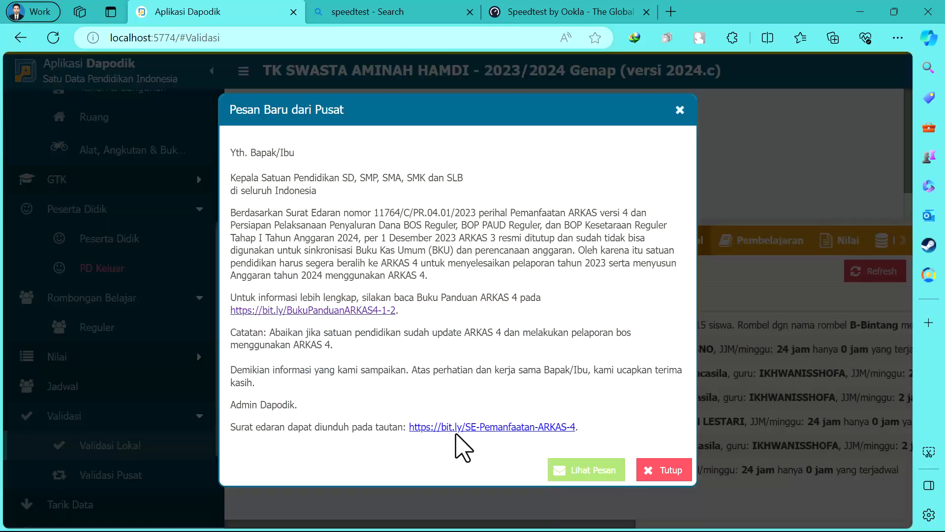
left_click(670, 468)
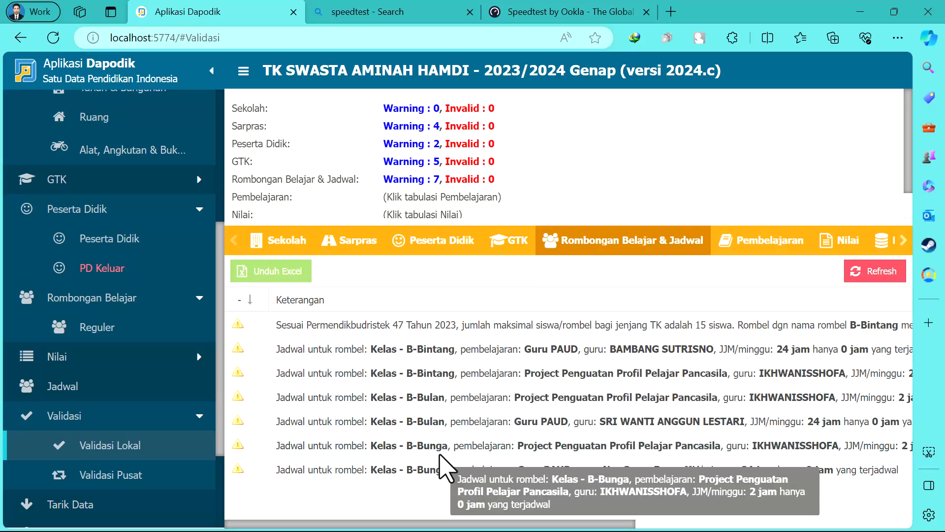
Step: Open the lesson schedule (Jadwal) for room B1 in Bangunan 1 on Monday (Senin)
left_click(81, 389)
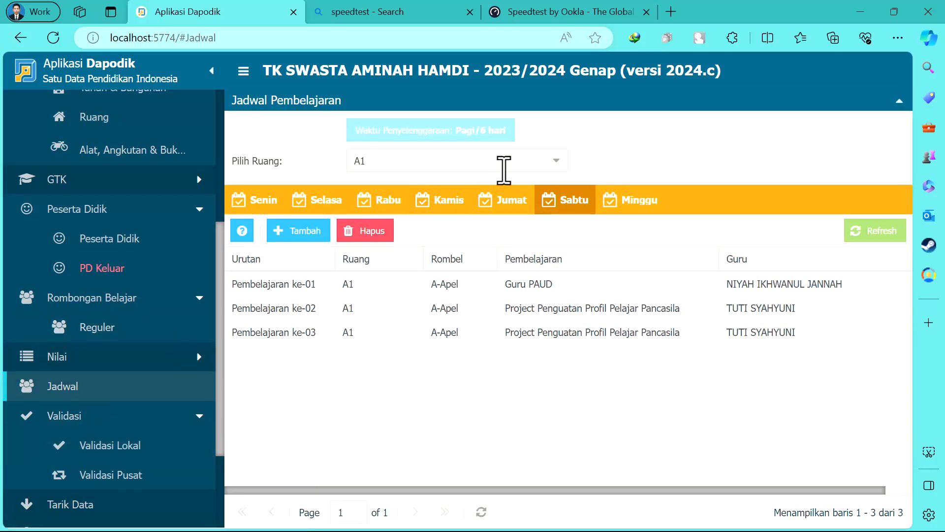
left_click(556, 162)
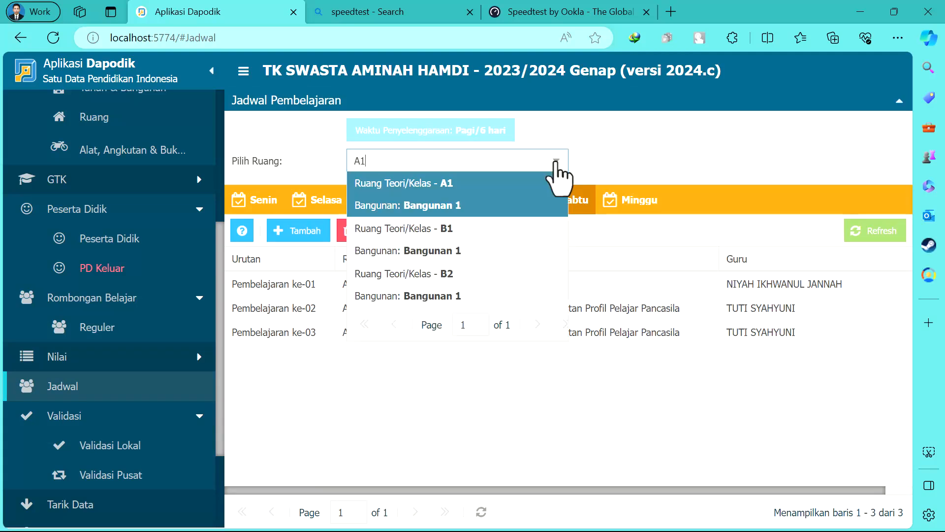
left_click(415, 260)
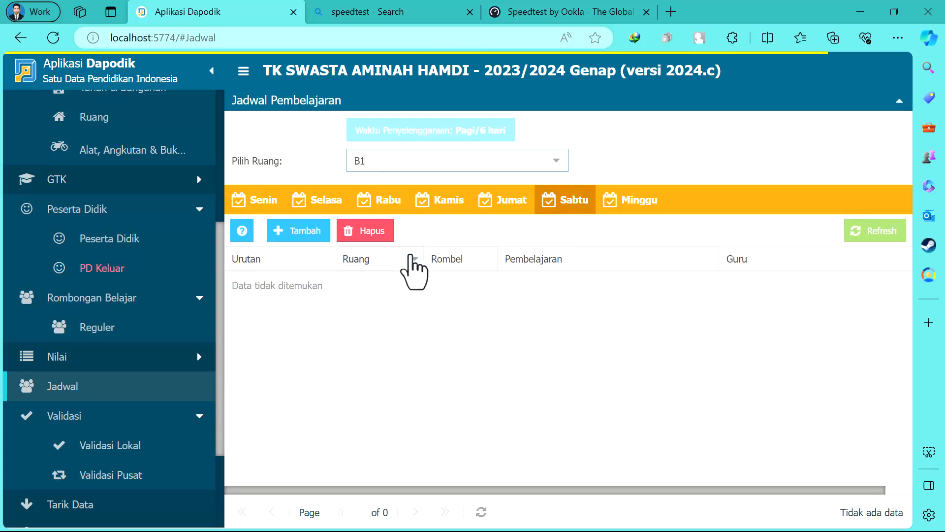
left_click(269, 202)
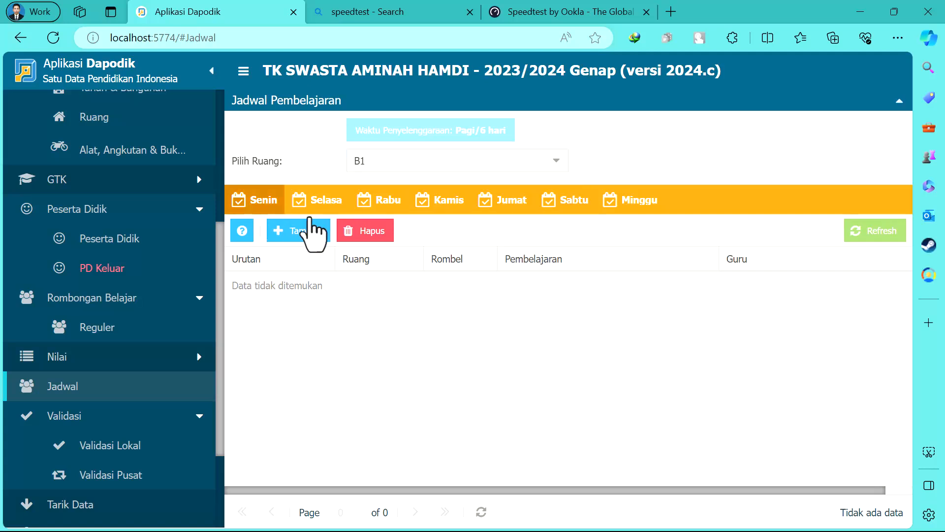
Step: Look through the lessons that can be scheduled in room B1 on Monday, and close the entry form without saving
left_click(290, 232)
left_click(642, 261)
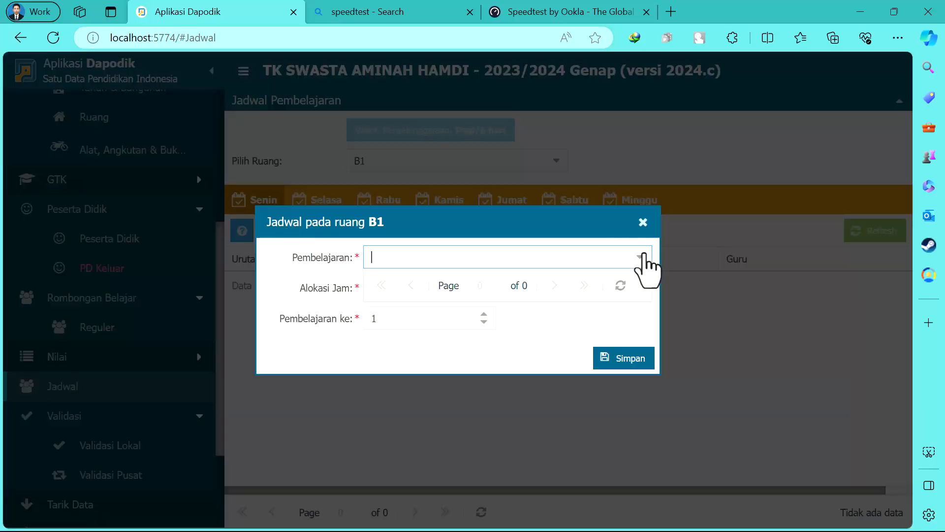
scroll(510, 324, "down", 5)
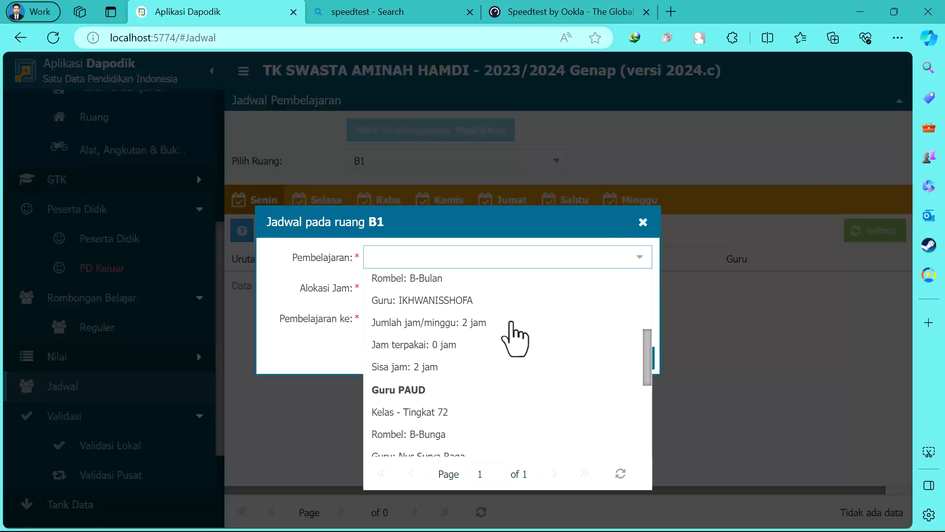
scroll(512, 332, "down", 2)
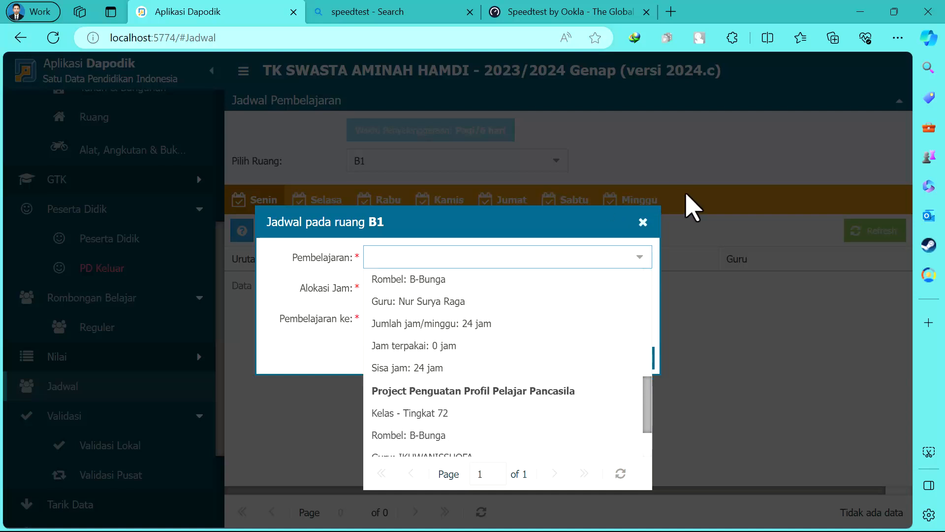
left_click(642, 222)
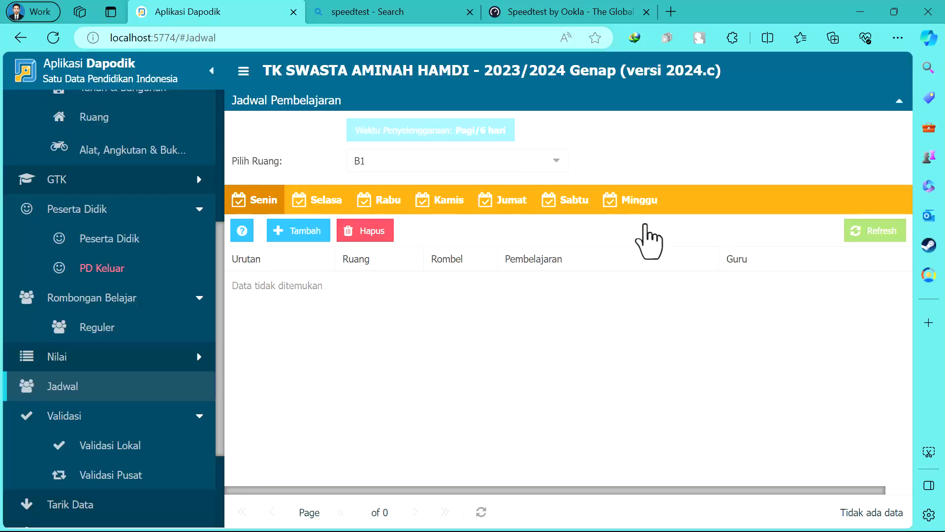
Step: Check the list of schedulable rooms and the room assigned to each class in the Reguler class list
left_click(555, 167)
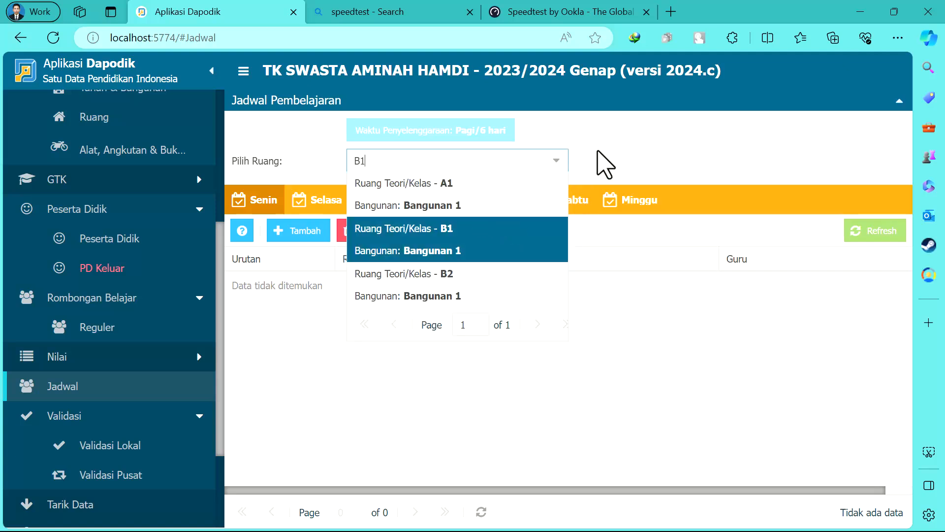
left_click(620, 146)
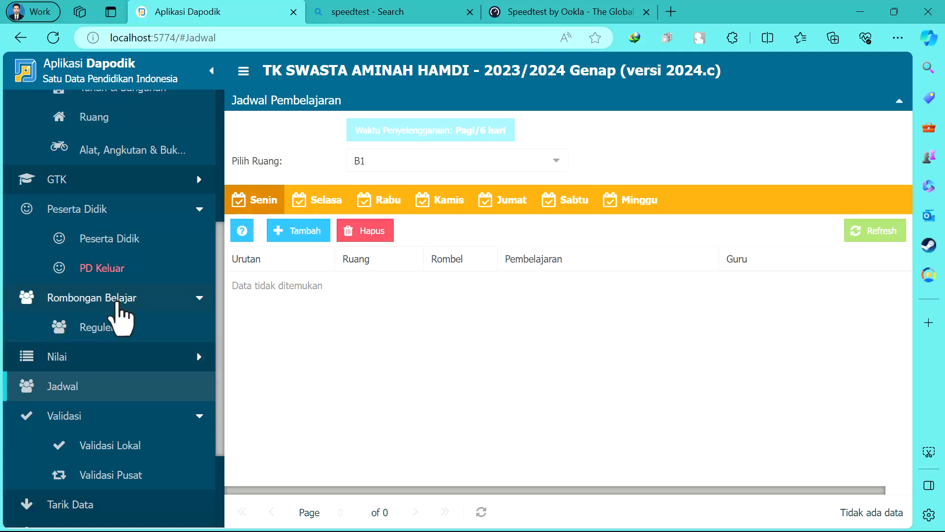
left_click(123, 339)
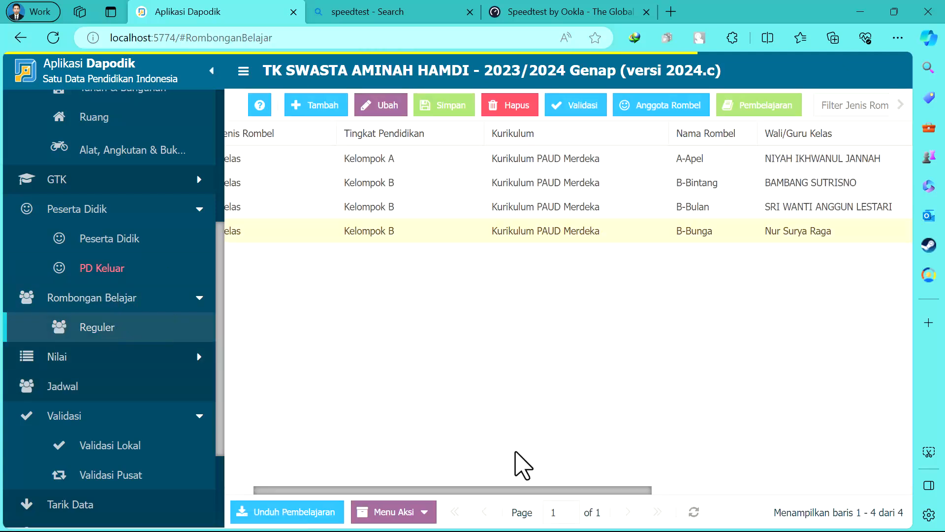
left_click_drag(506, 489, 680, 490)
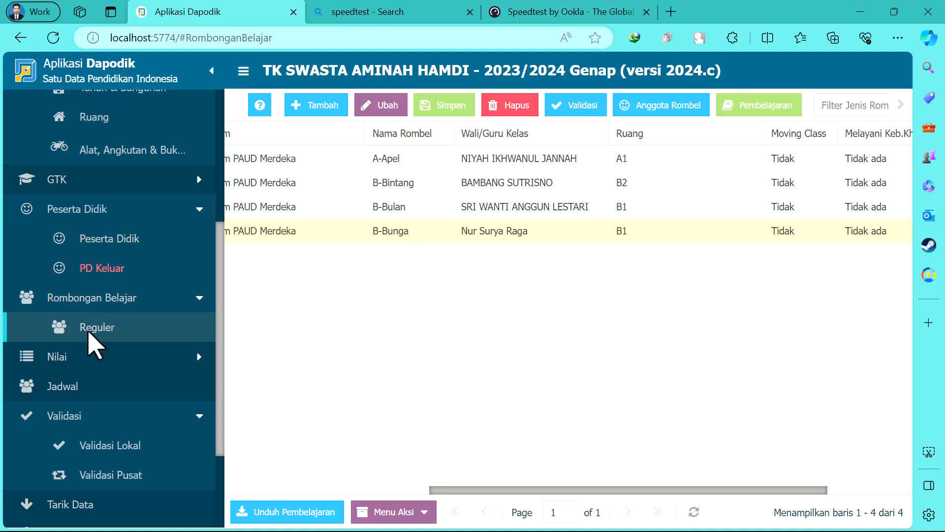
Step: Schedule B-Bulan's Guru PAUD lesson in room B1 on Monday (Senin) for 5 hours starting at lesson 1, and save
left_click(86, 384)
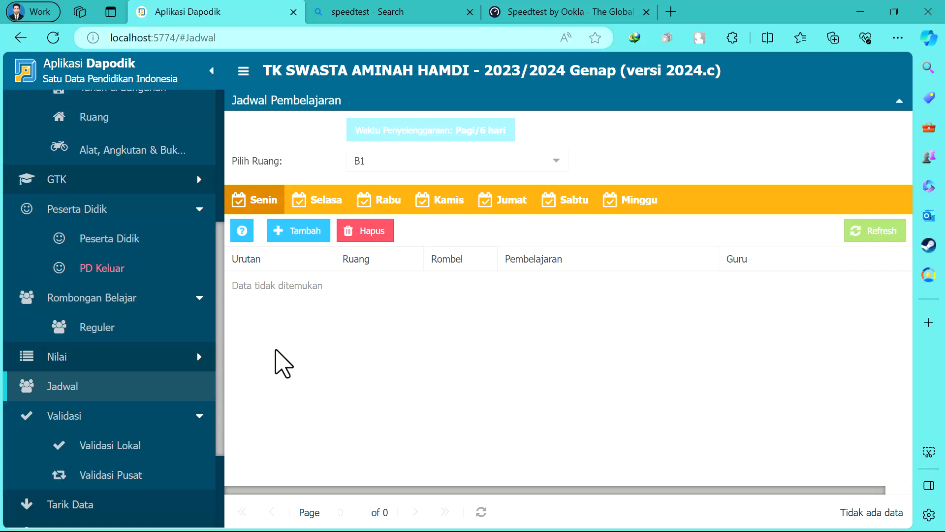
left_click(308, 229)
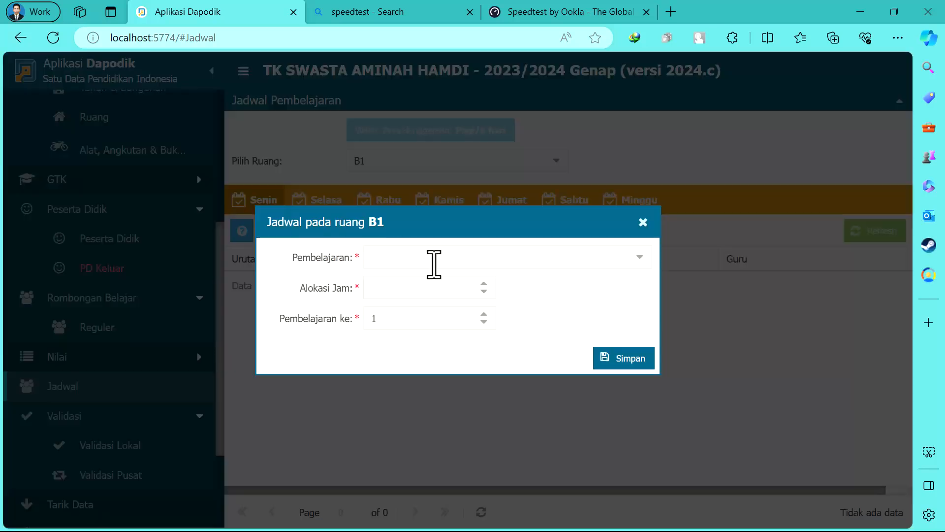
left_click(638, 258)
left_click(429, 321)
left_click(400, 287)
left_click_drag(400, 287, 279, 312)
type("5")
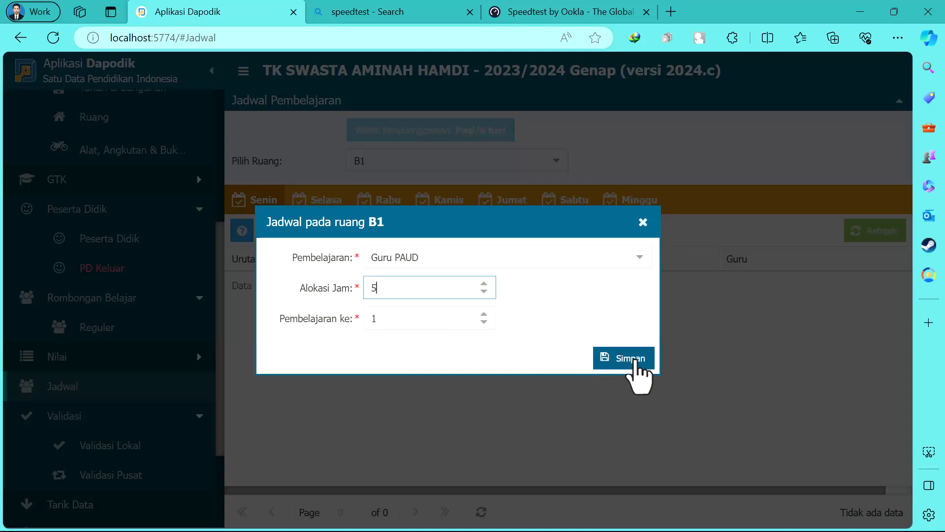
left_click(639, 257)
left_click(638, 257)
left_click(625, 359)
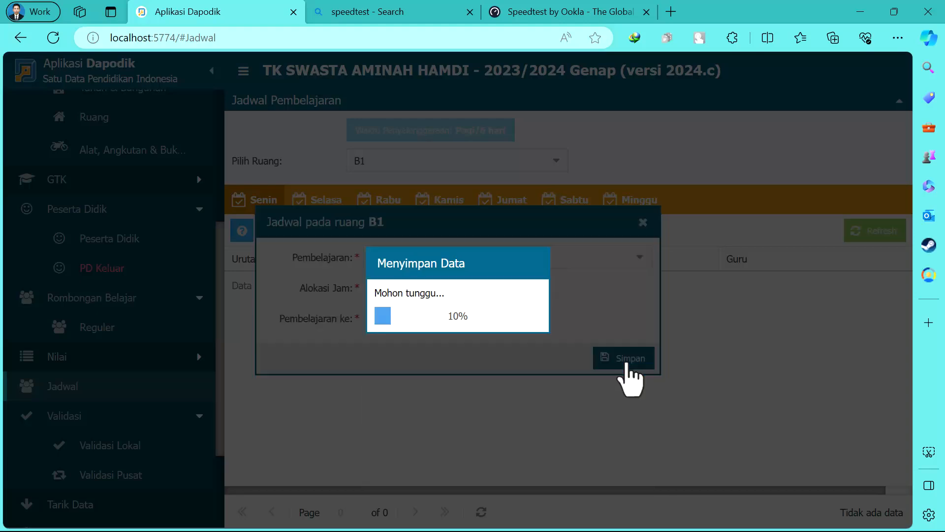
left_click(457, 320)
Step: Schedule B-Bulan's Guru PAUD lesson in room B1 on Tuesday (Selasa) for 5 hours starting at lesson 1, and save
left_click(320, 200)
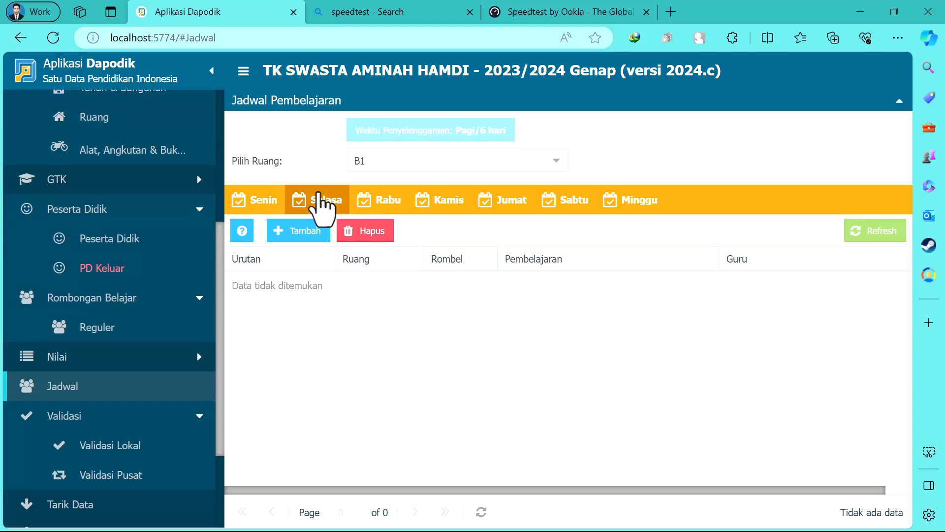
left_click(298, 230)
left_click(632, 257)
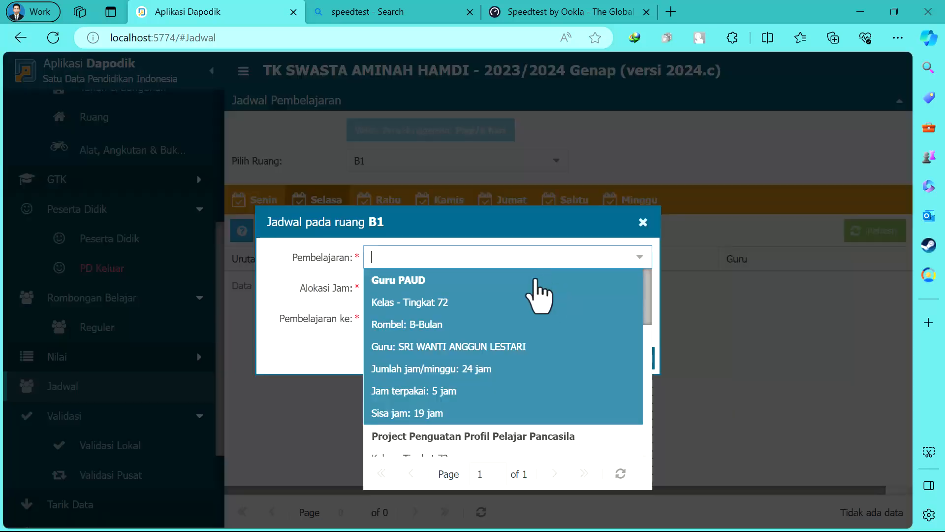
left_click(477, 301)
key("Tab")
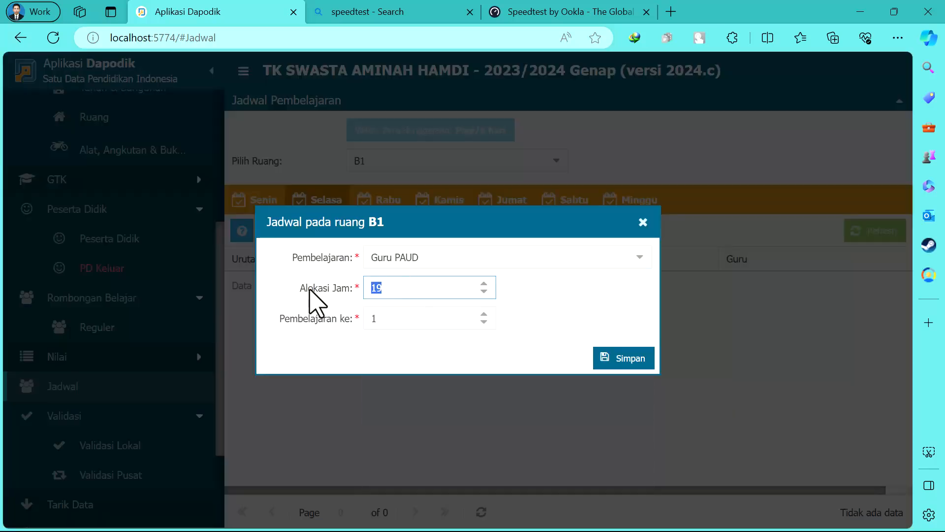
left_click(609, 362)
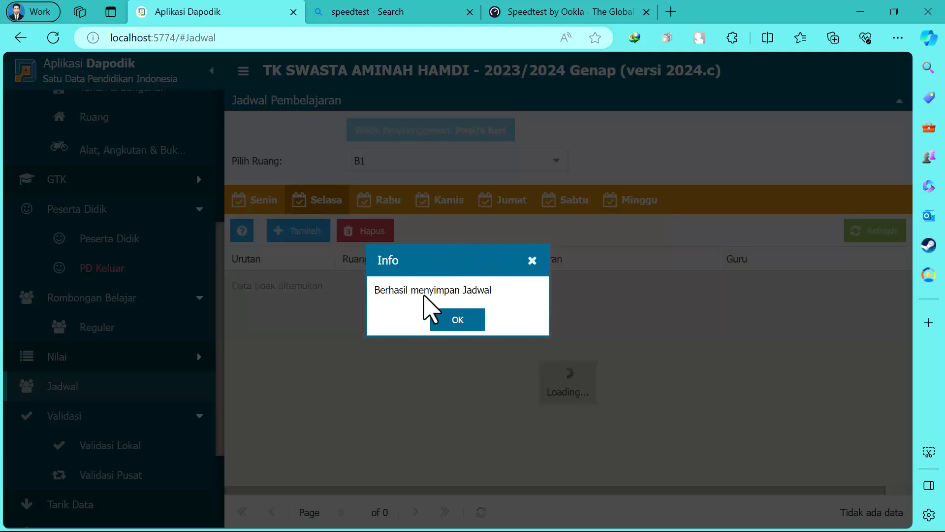
left_click(455, 327)
Step: Schedule B-Bulan's Guru PAUD lesson in room B1 on Wednesday (Rabu) for 5 hours starting at lesson 1, and save
left_click(392, 207)
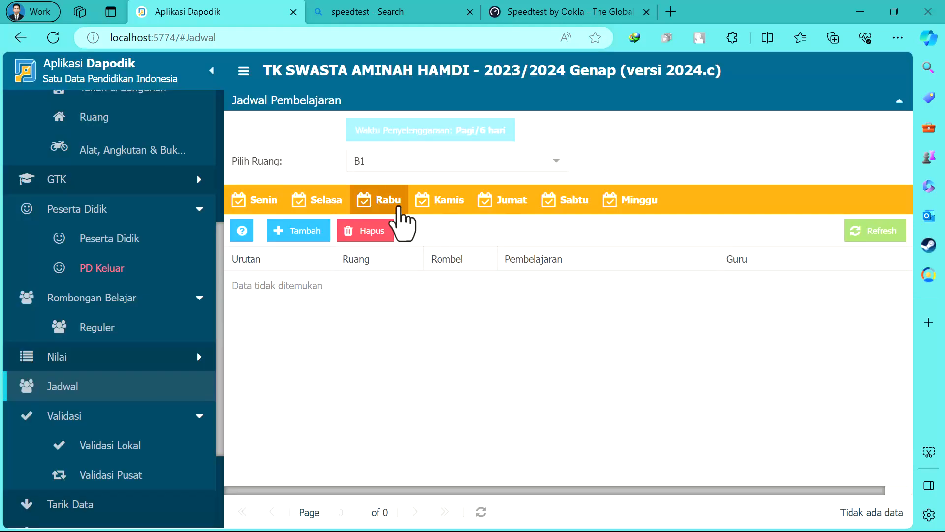
left_click(298, 231)
left_click(638, 258)
left_click(485, 311)
left_click(416, 296)
type("5")
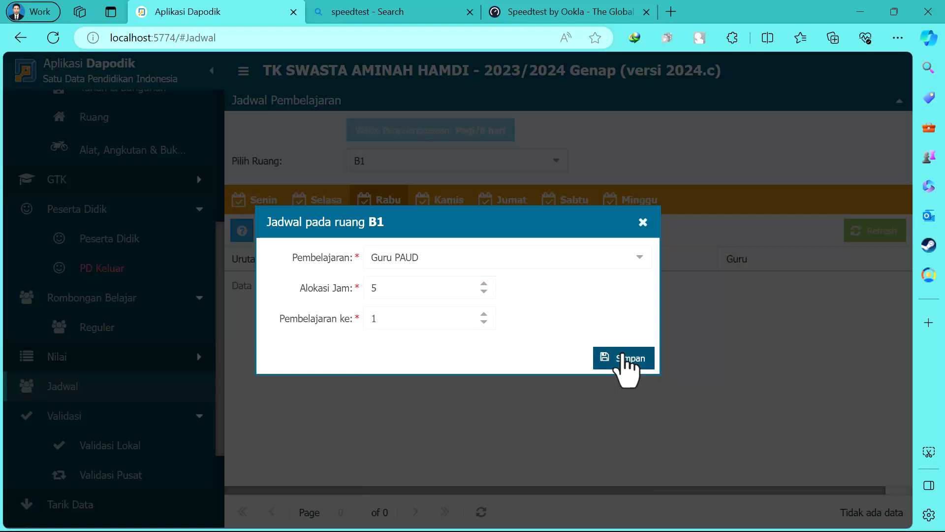
left_click(621, 362)
left_click(457, 323)
Step: Schedule B-Bulan's Guru PAUD lesson in room B1 on Thursday (Kamis) for 5 hours starting at lesson 1, and save
left_click(450, 203)
left_click(308, 232)
left_click(639, 257)
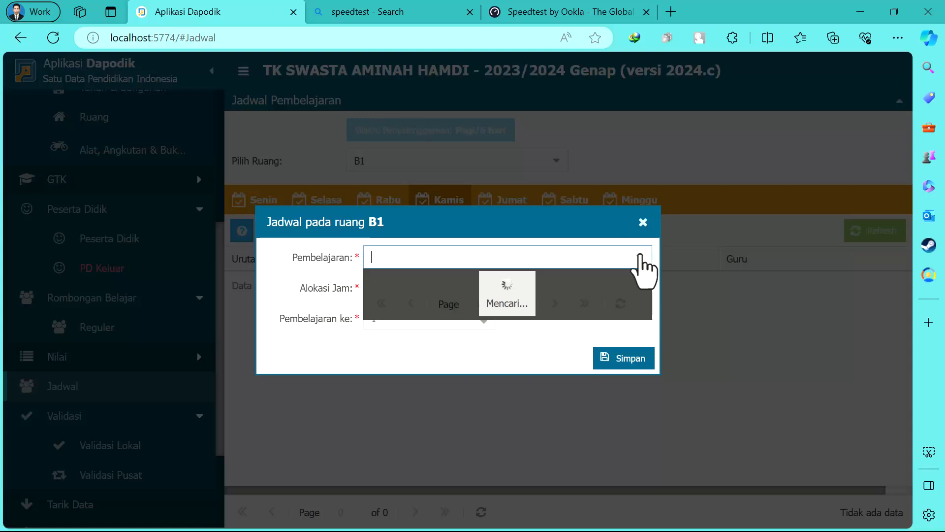
left_click(434, 321)
left_click(413, 287)
left_click_drag(414, 287, 348, 295)
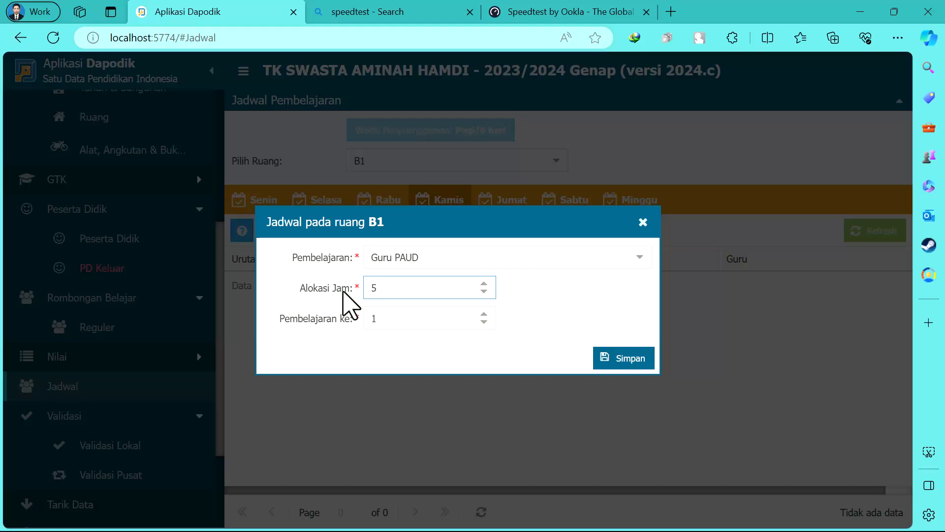
left_click(609, 361)
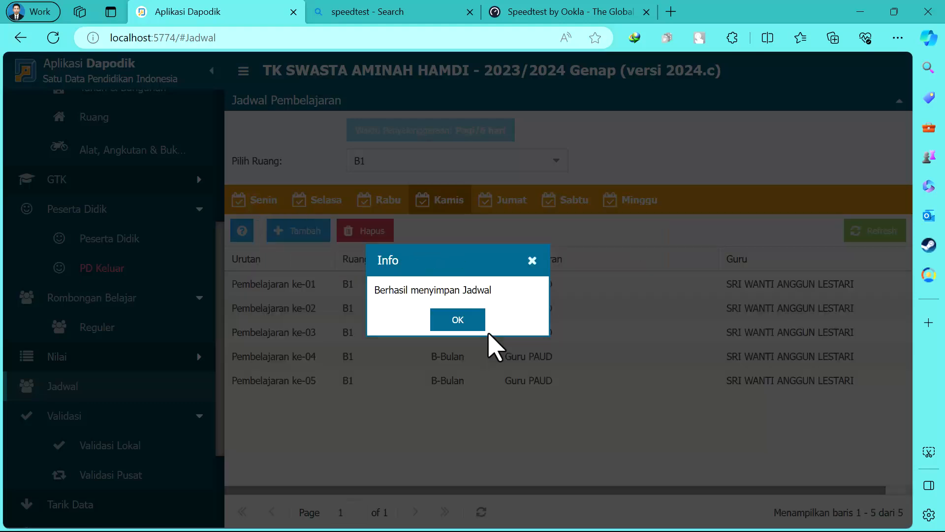
left_click(456, 321)
Step: Schedule B-Bulan's Guru PAUD lesson in room B1 on Friday (Jumat) for 3 hours starting at lesson 1, and save
left_click(510, 202)
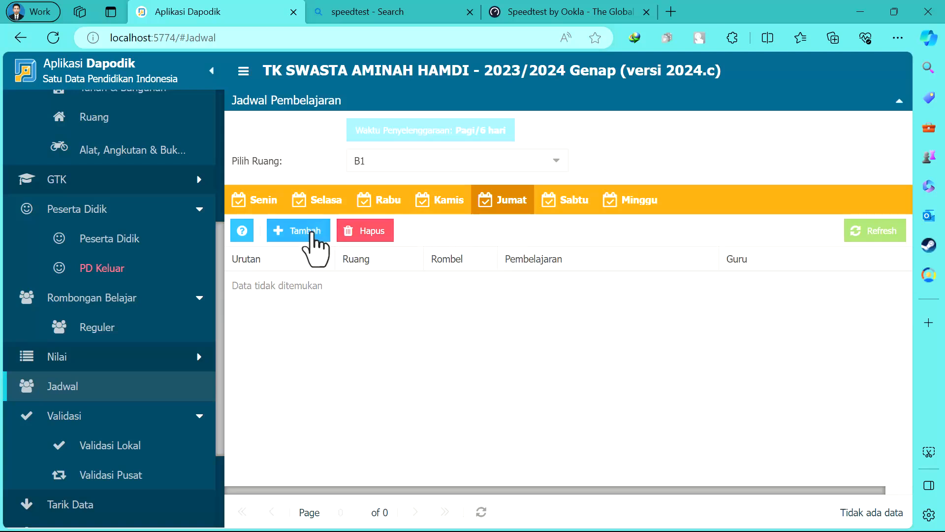
left_click(315, 232)
left_click(638, 258)
left_click(403, 291)
left_click(403, 290)
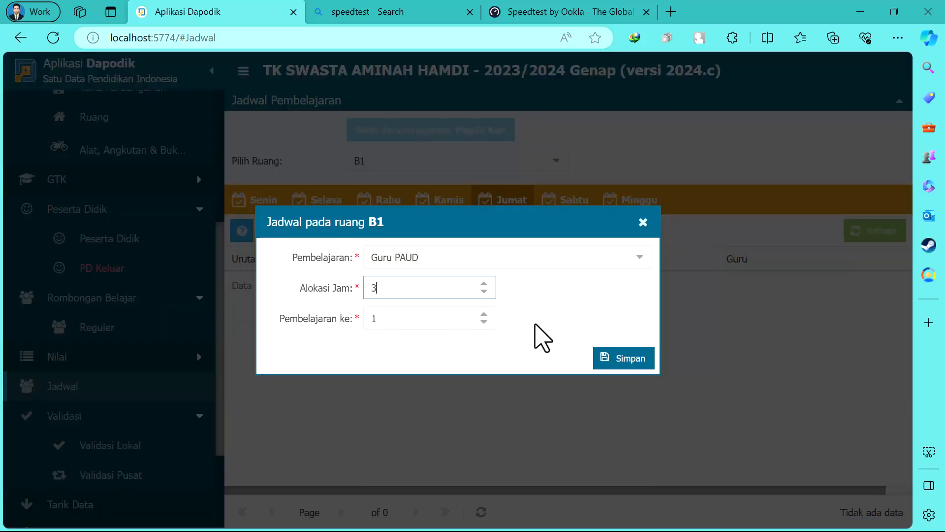
left_click(623, 358)
left_click(449, 318)
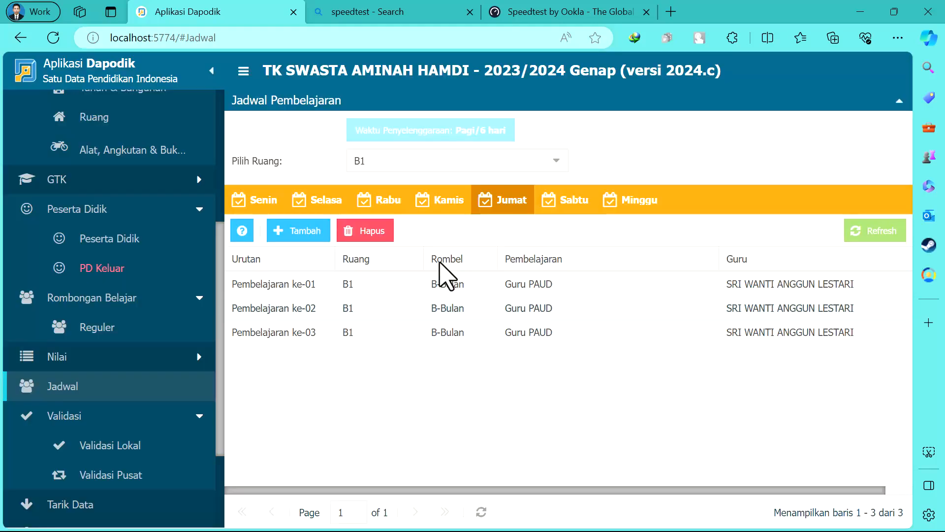
Step: Schedule B-Bulan's Guru PAUD lesson in room B1 on Saturday (Sabtu) for 1 hour at lesson 1, and save
left_click(562, 201)
left_click(317, 231)
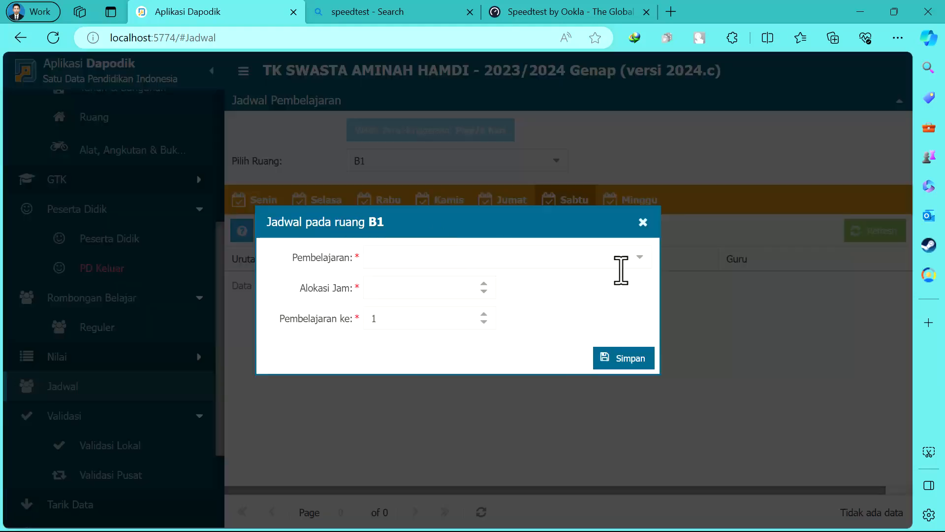
left_click(637, 257)
left_click(415, 291)
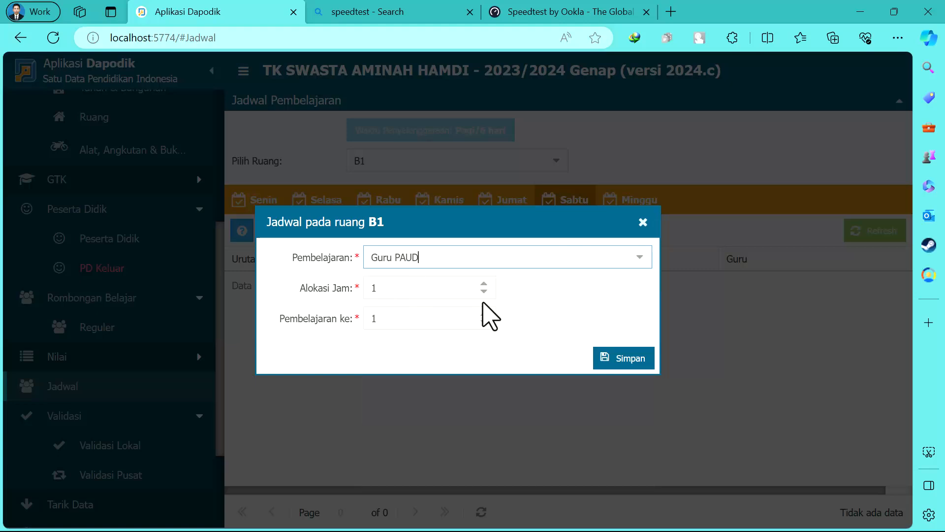
left_click(610, 350)
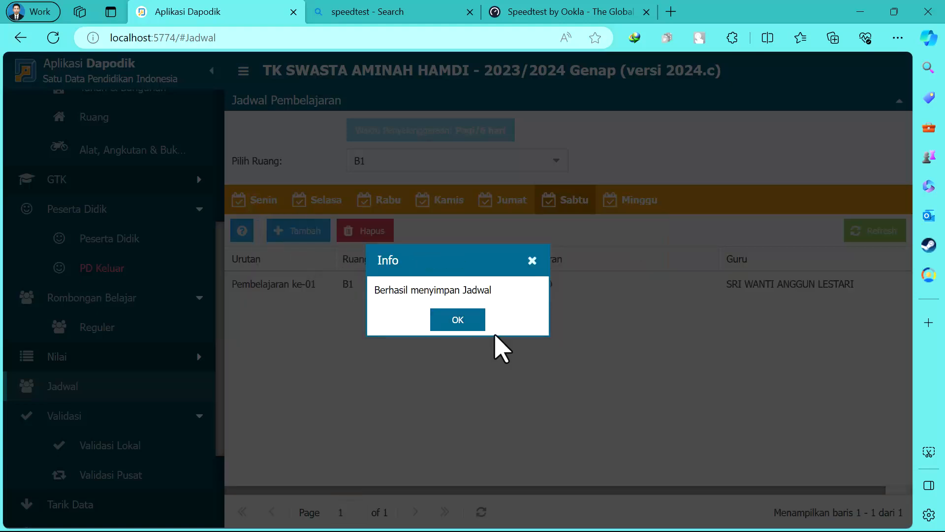
left_click(457, 319)
Step: Add B-Bulan's Project Penguatan Profil Pelajar Pancasila on Saturday (Sabtu) in room B1 for 2 hours starting at lesson 2, and save
left_click(302, 235)
left_click(638, 257)
scroll(465, 352, "down", 1)
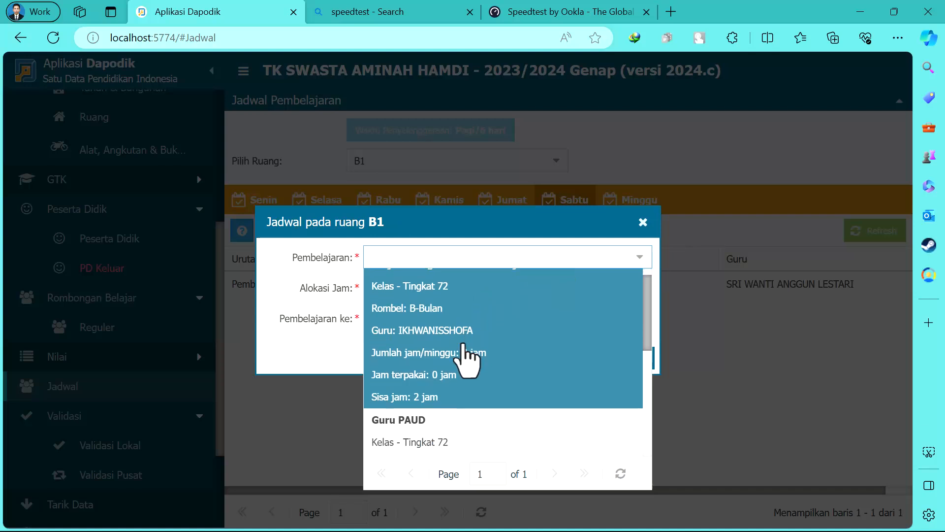
scroll(465, 355, "up", 1)
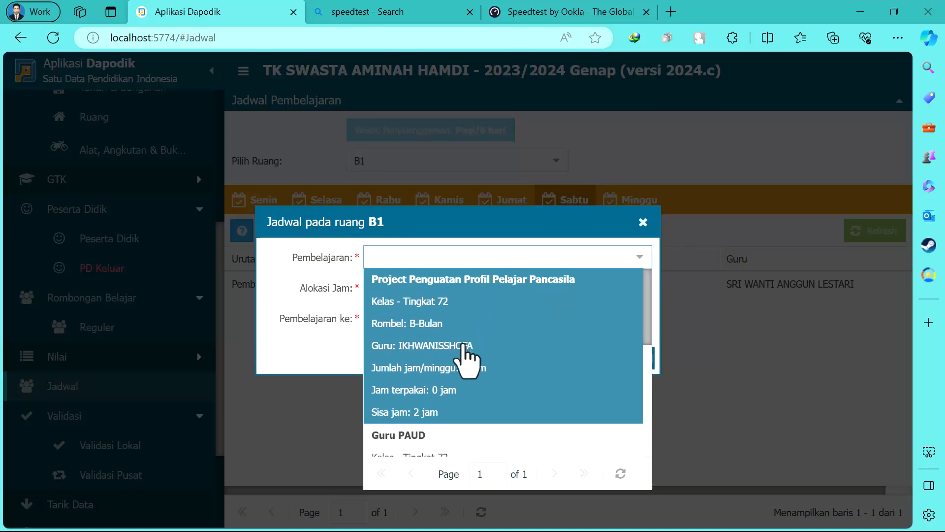
left_click(464, 367)
left_click(612, 362)
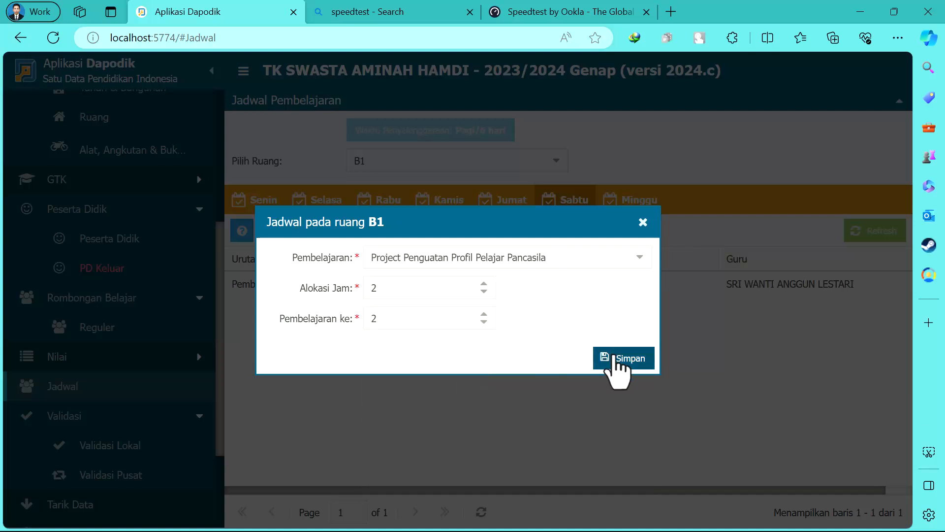
left_click(462, 321)
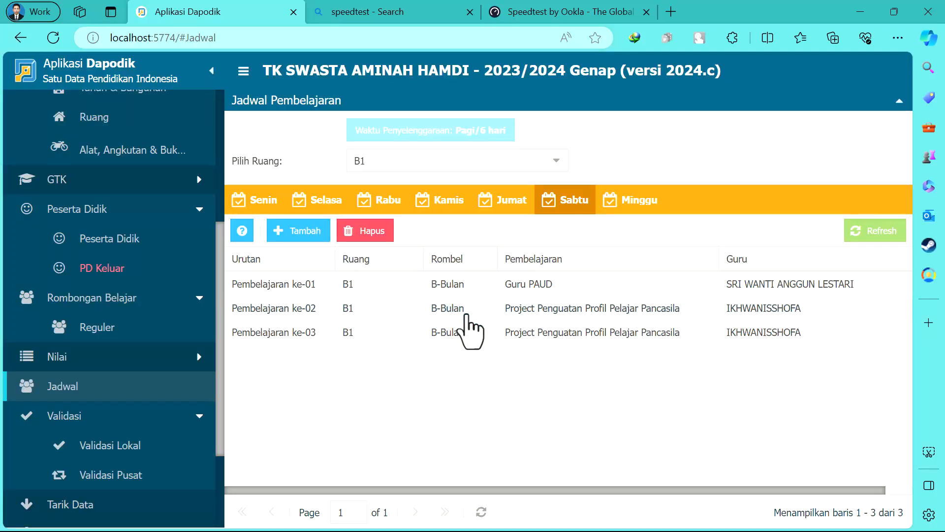
Step: Schedule B-Bunga's Guru PAUD lesson in room B1 on Monday (Senin) for 5 hours starting at lesson 6, and save
left_click(237, 202)
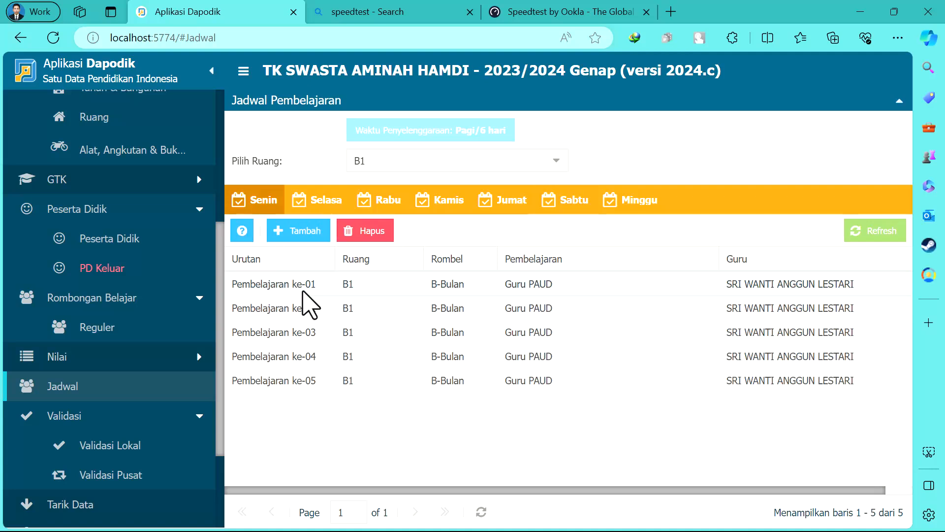
left_click(309, 231)
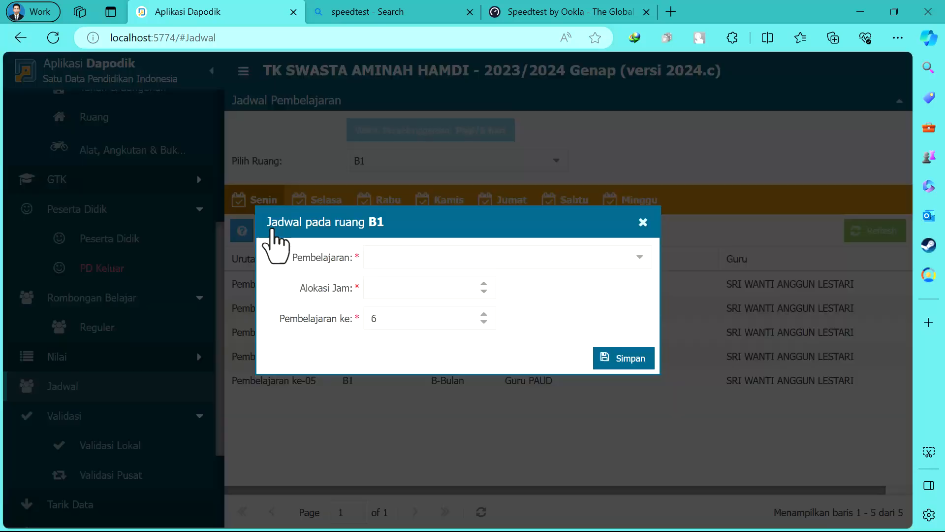
left_click(639, 259)
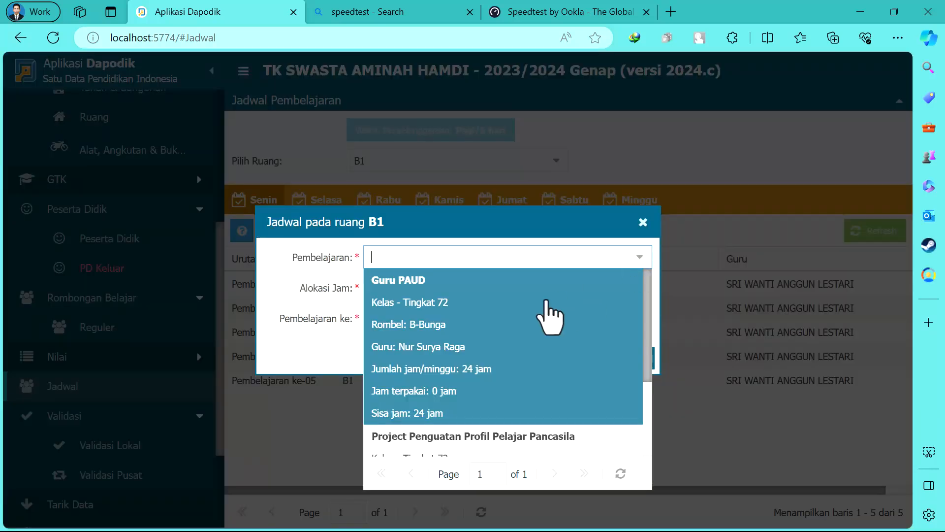
left_click(489, 322)
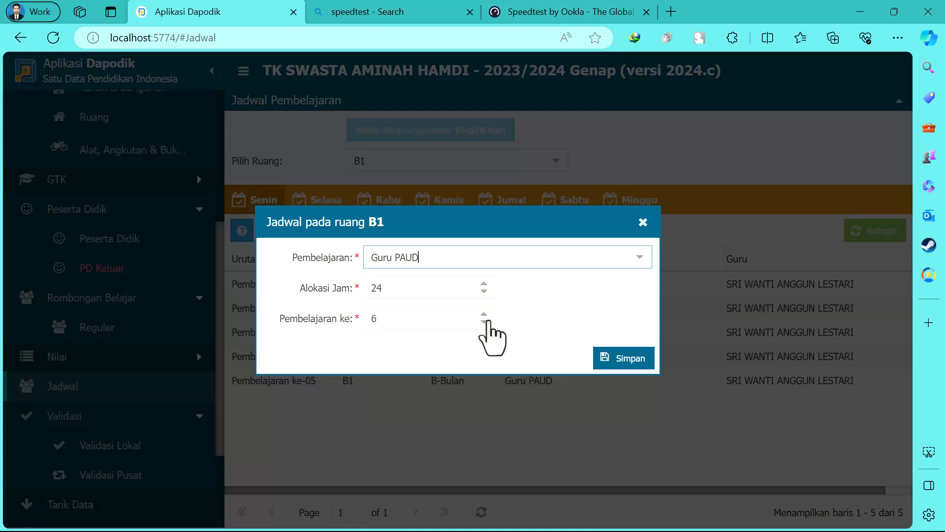
left_click(411, 288)
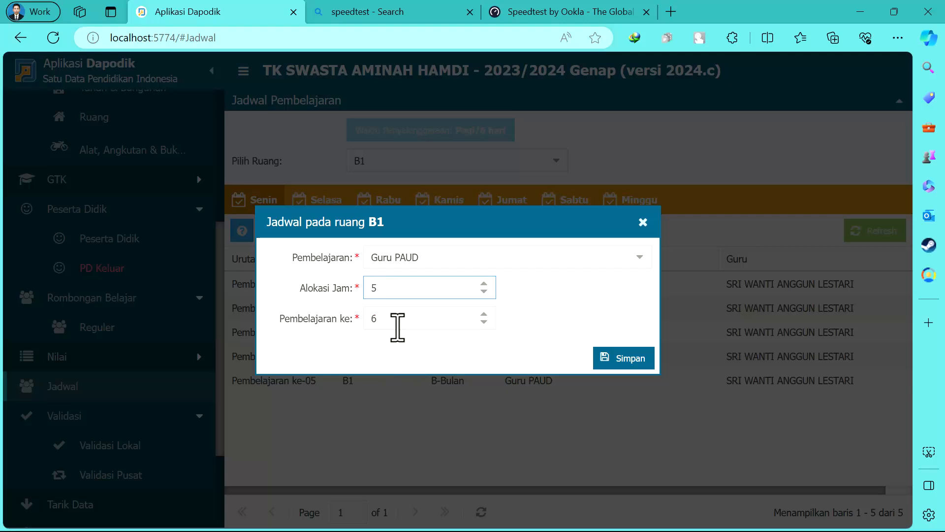
left_click(626, 361)
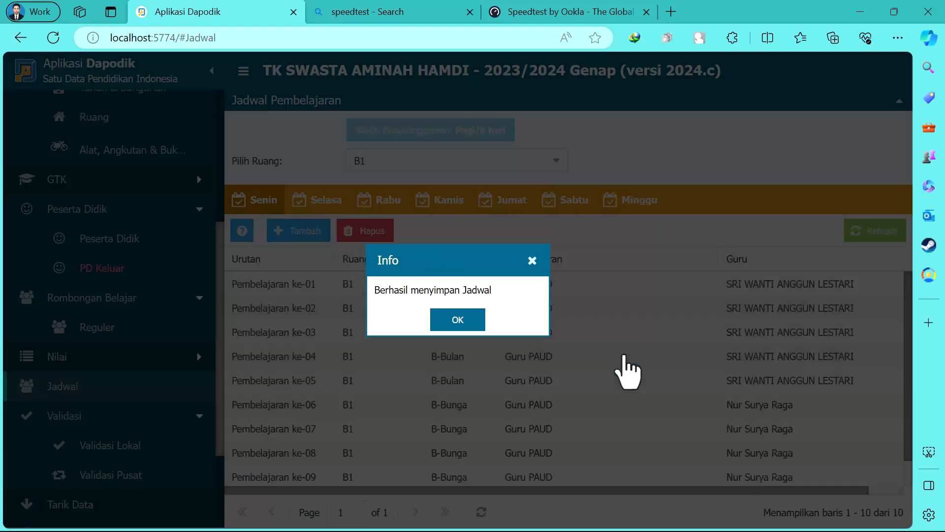
left_click(457, 321)
Step: Schedule B-Bunga's Guru PAUD lesson in room B1 on Tuesday (Selasa) for 5 hours starting at lesson 6, and save
left_click(321, 203)
left_click(304, 232)
left_click(639, 252)
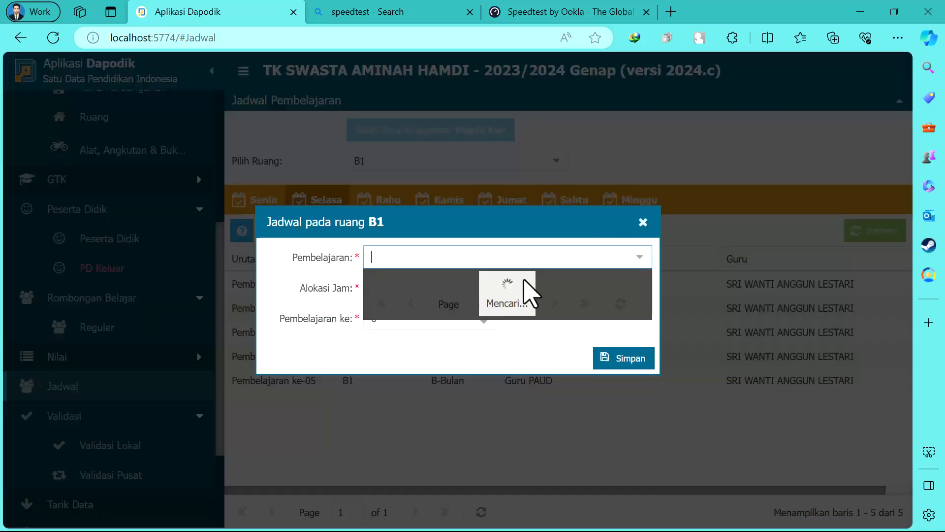
scroll(412, 335, "down", 1)
left_click(413, 338)
left_click(385, 287)
type("5")
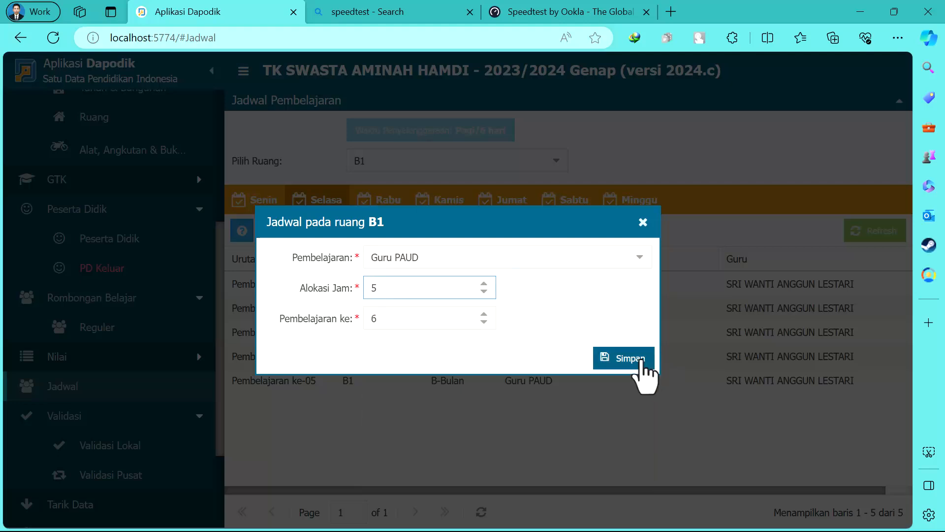
left_click(637, 359)
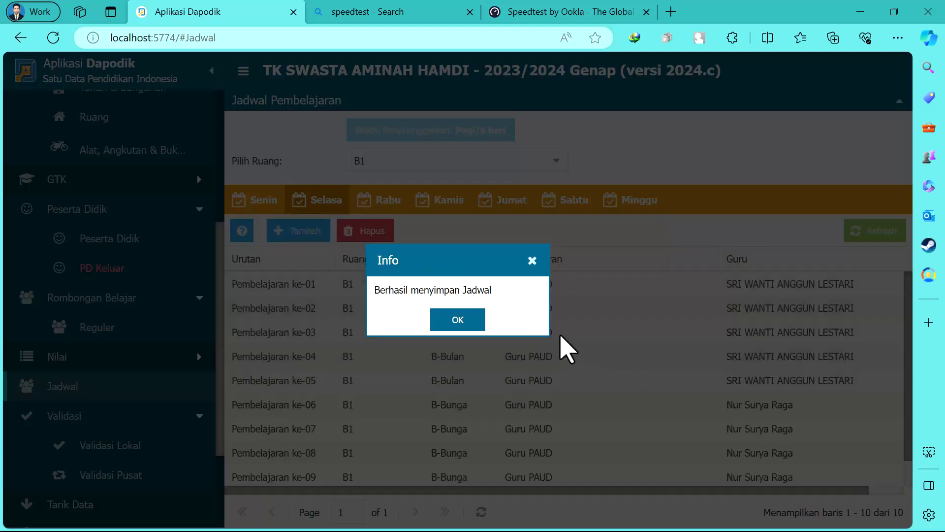
left_click(458, 320)
scroll(536, 338, "down", 1)
scroll(539, 340, "up", 1)
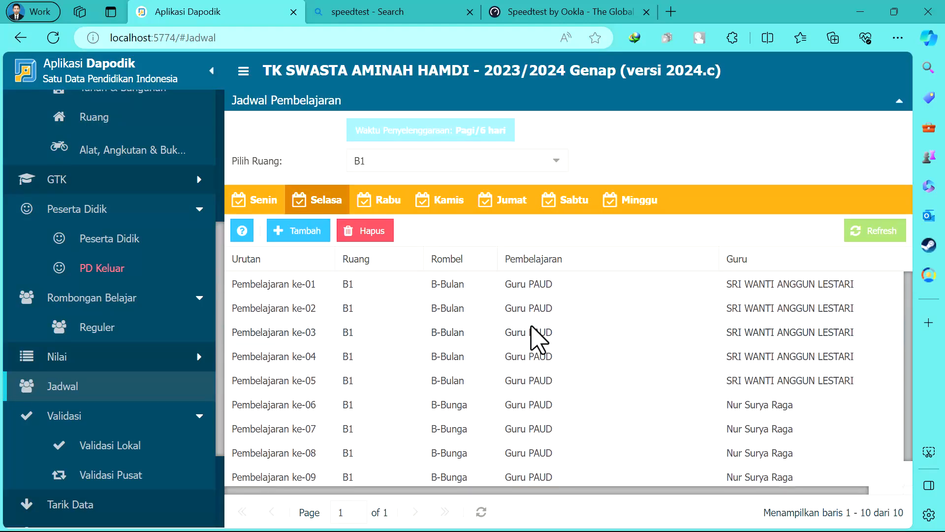
Step: Schedule B-Bunga's Guru PAUD lesson in room B1 on Wednesday (Rabu) for 5 hours starting at lesson 6, and save
left_click(398, 212)
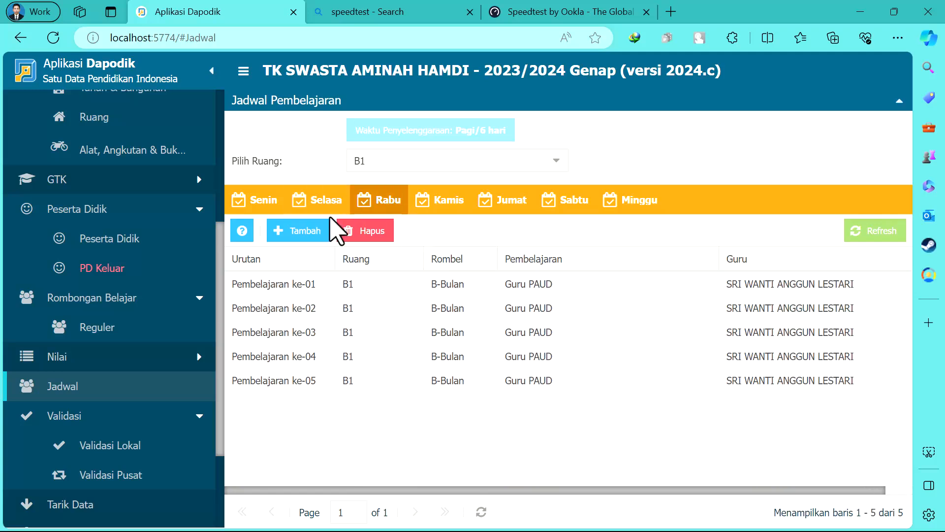
left_click(297, 230)
left_click(640, 257)
left_click(460, 309)
left_click(401, 291)
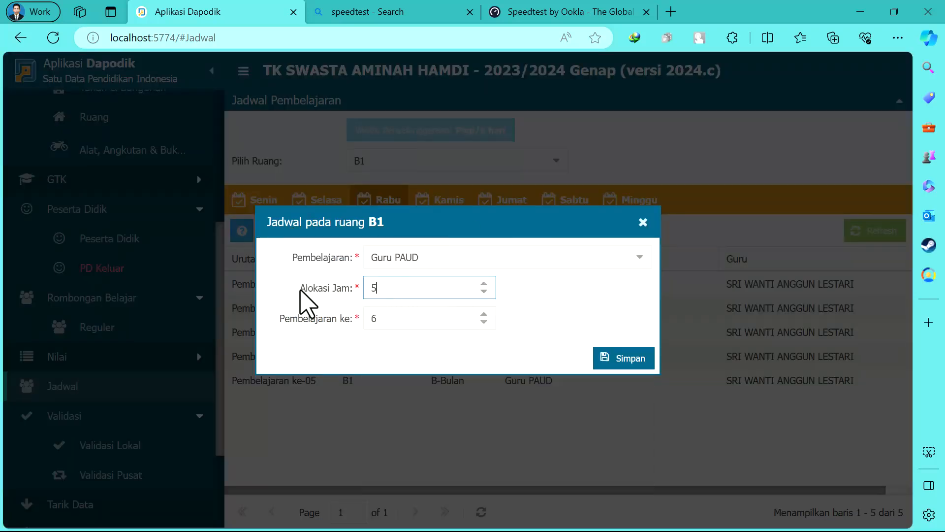
left_click(601, 362)
left_click(447, 320)
Step: Schedule B-Bunga's Guru PAUD lesson in room B1 on Thursday (Kamis) for 5 hours starting at lesson 6, and save
left_click(440, 204)
left_click(303, 232)
left_click(640, 256)
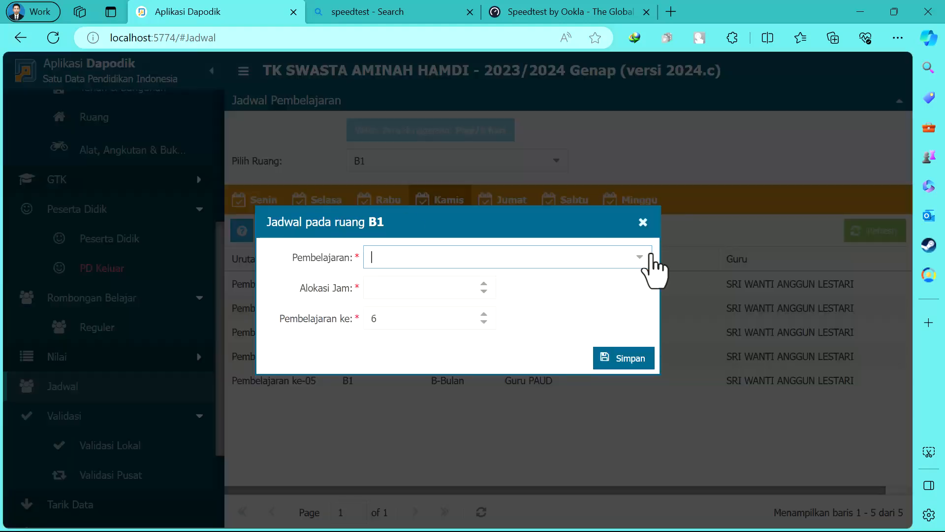
left_click(478, 285)
left_click(389, 287)
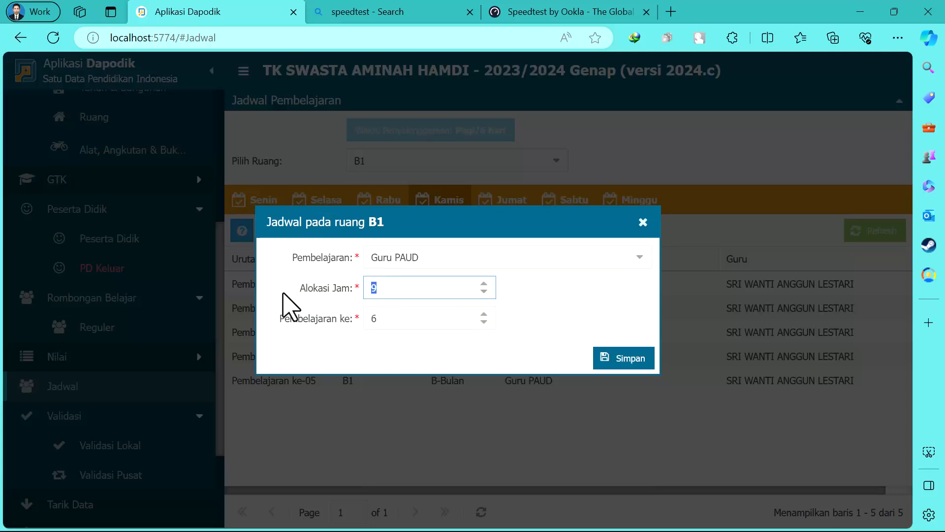
left_click(607, 363)
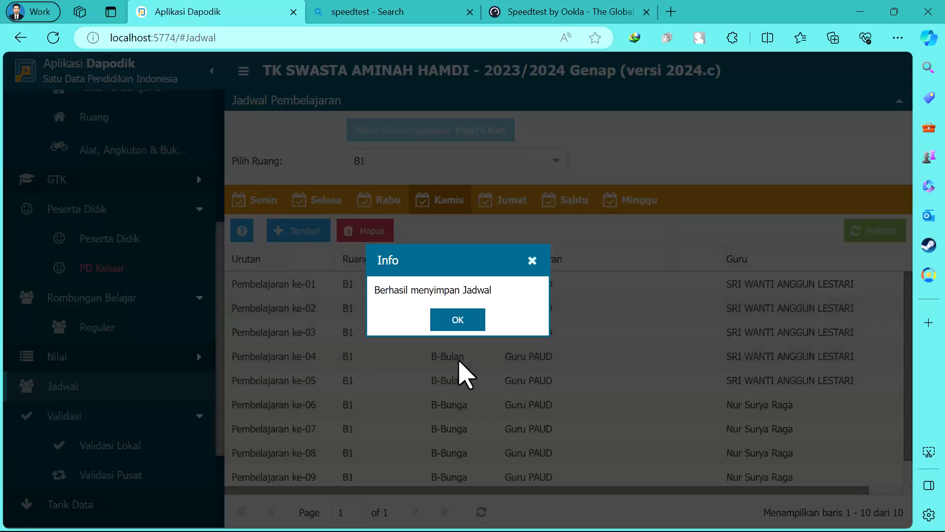
left_click(449, 321)
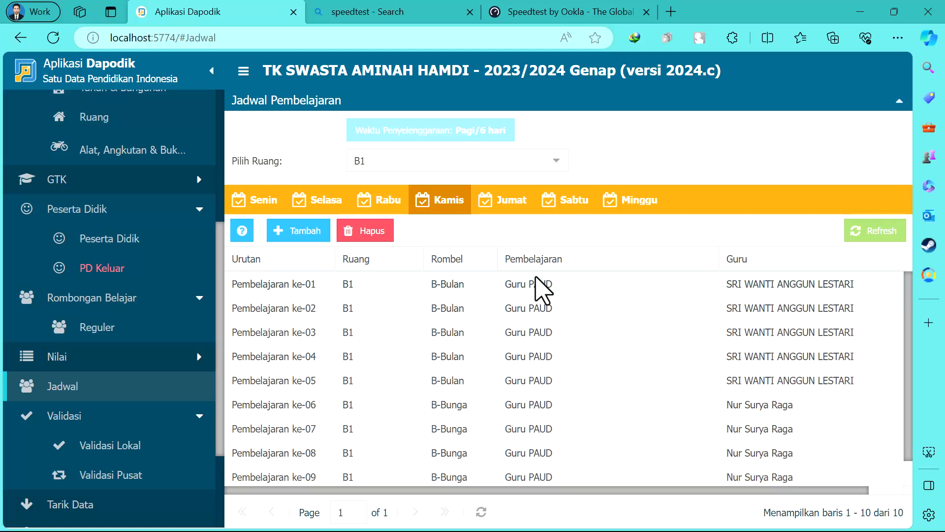
Step: Schedule B-Bunga's Guru PAUD lesson in room B1 on Friday (Jumat) for 1 hour starting at lesson 4, and save
scroll(521, 339, "down", 1)
left_click(504, 203)
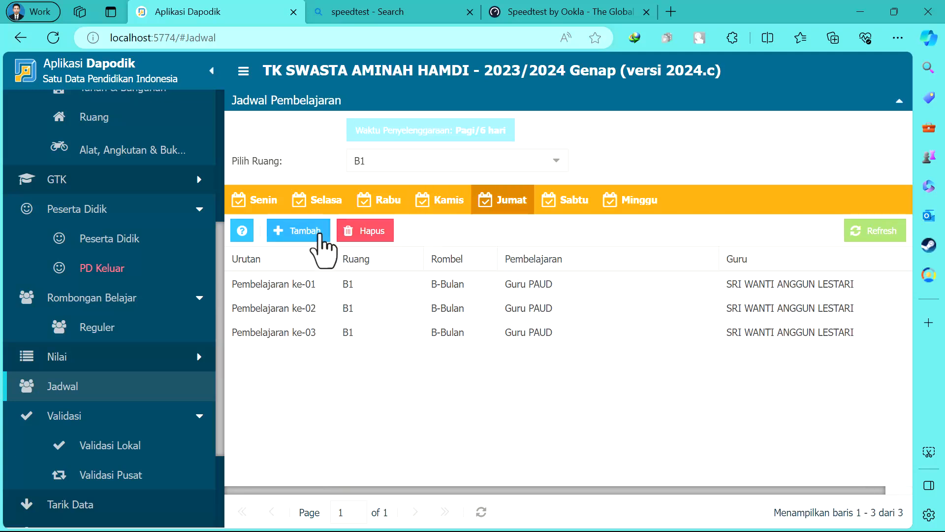
left_click(303, 231)
left_click(639, 257)
scroll(515, 327, "down", 3)
scroll(515, 325, "up", 1)
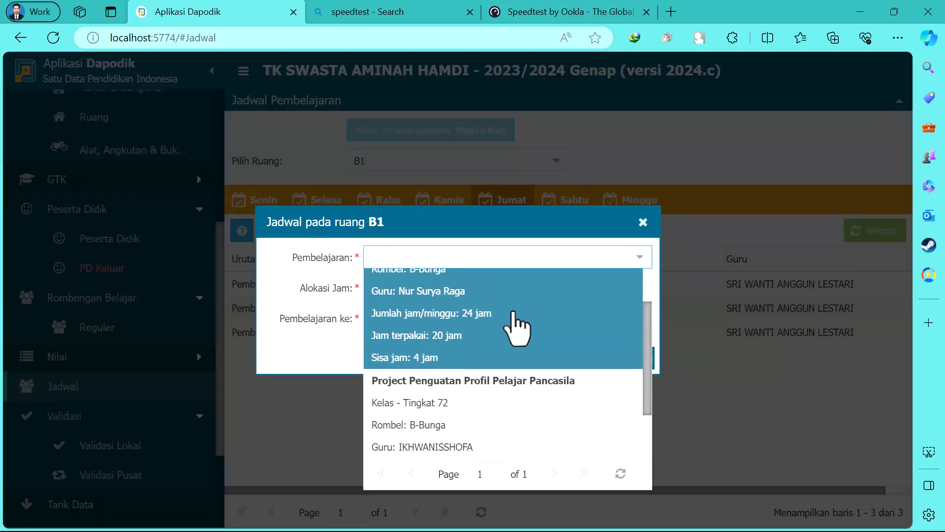
scroll(500, 386, "up", 3)
left_click(483, 325)
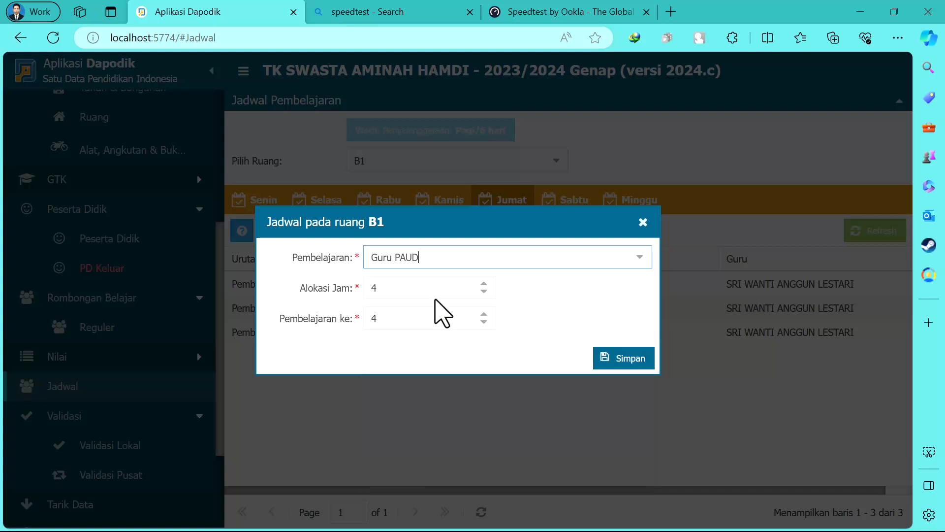
left_click(395, 288)
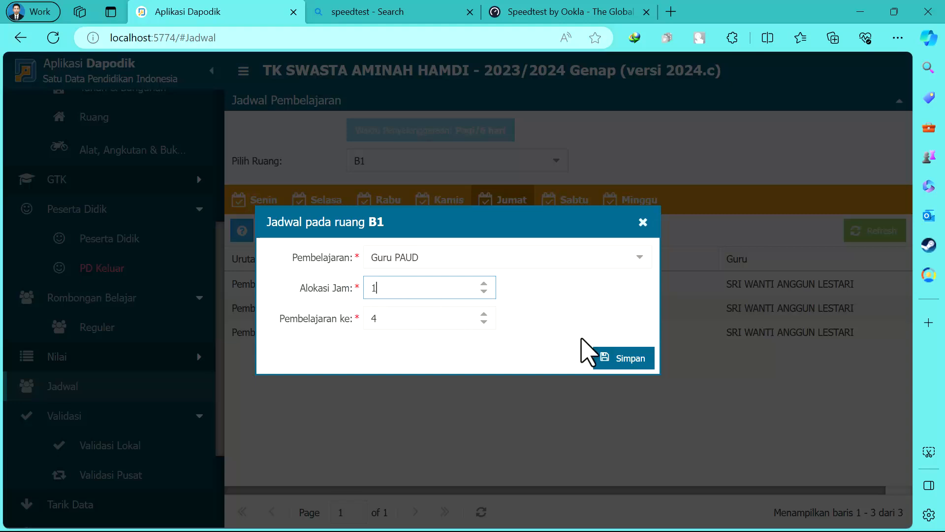
left_click(632, 362)
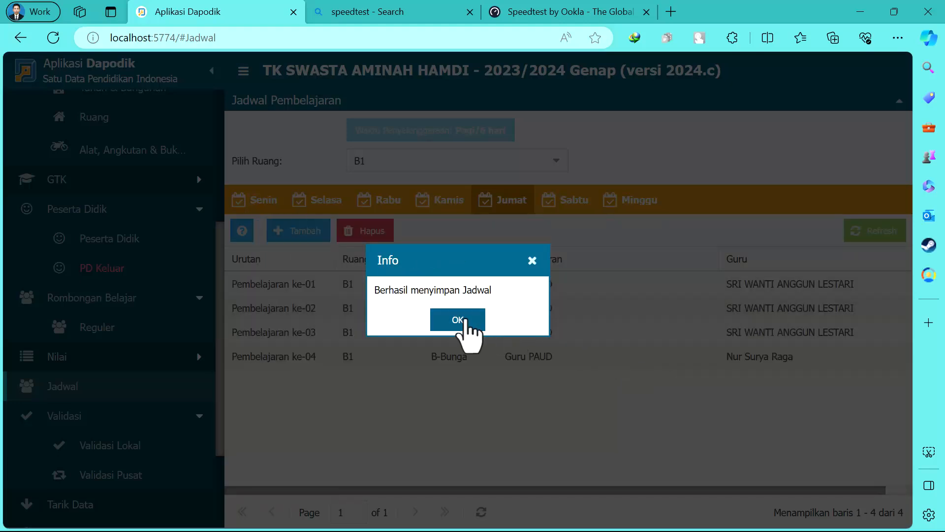
left_click(457, 320)
Step: Schedule B-Bunga's Project Penguatan Profil Pelajar Pancasila in room B1 on Friday for 2 hours starting at lesson 5, and save
left_click(298, 231)
left_click(632, 258)
scroll(429, 408, "down", 3)
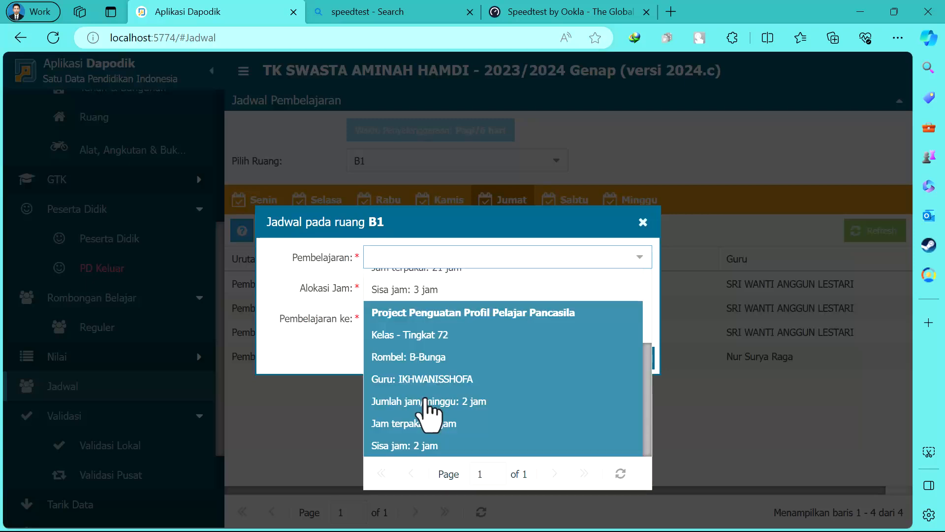
left_click(428, 411)
left_click(401, 317)
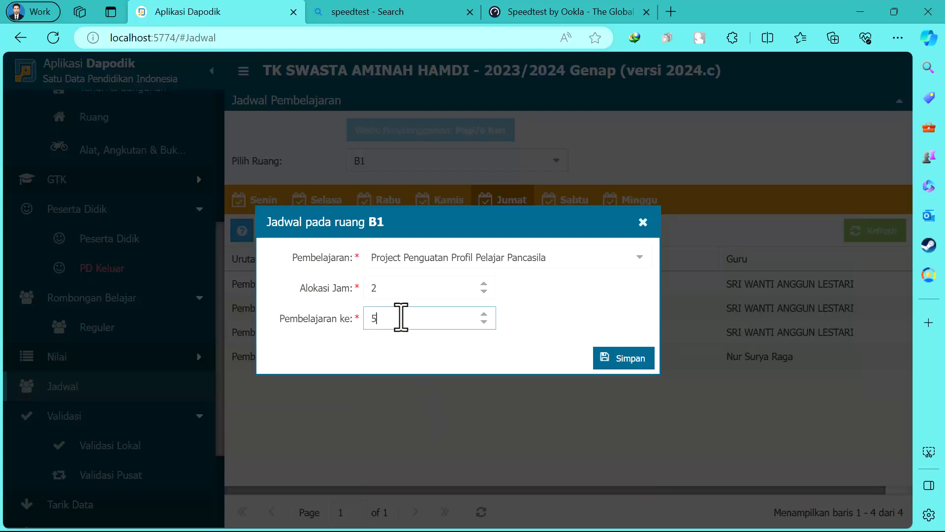
left_click(622, 362)
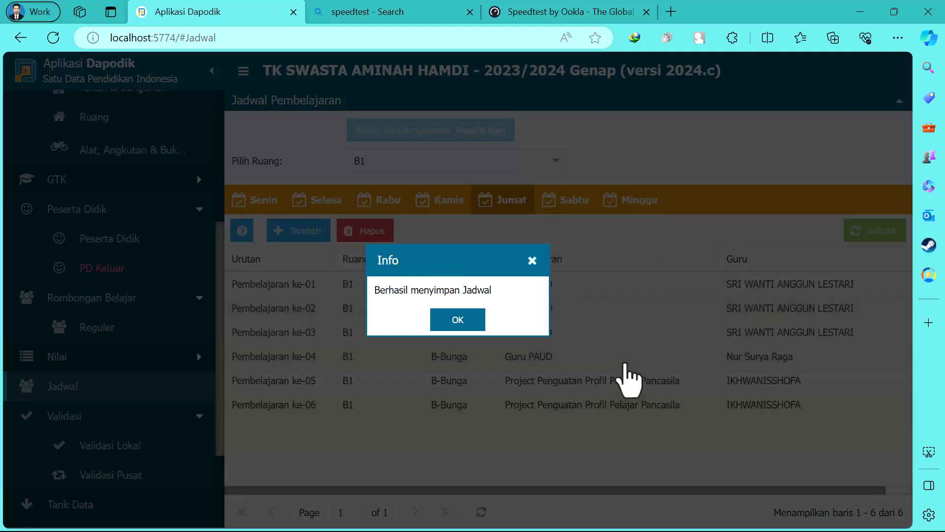
left_click(471, 323)
Step: Schedule B-Bunga's Guru PAUD lesson in room B1 on Saturday (Sabtu) for 3 hours starting at lesson 4, and save
left_click(565, 209)
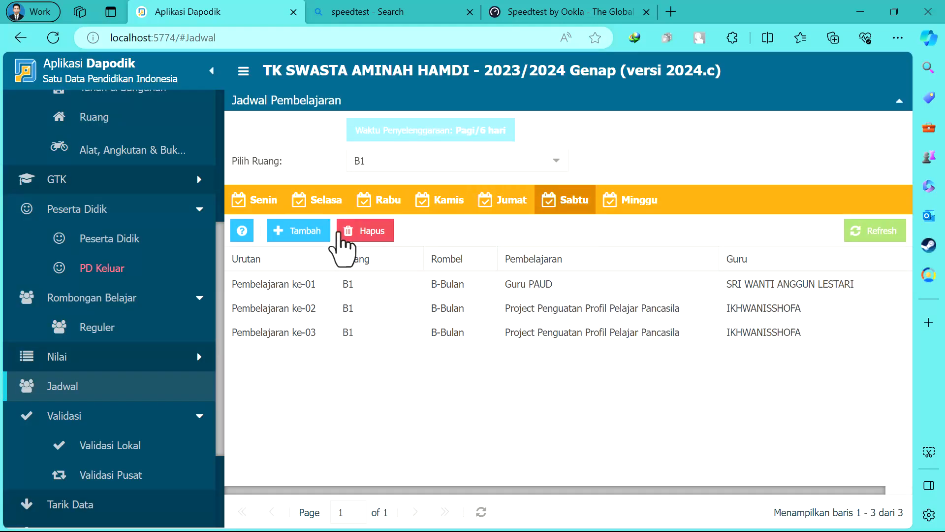
left_click(306, 231)
left_click(649, 261)
left_click(426, 302)
left_click(623, 359)
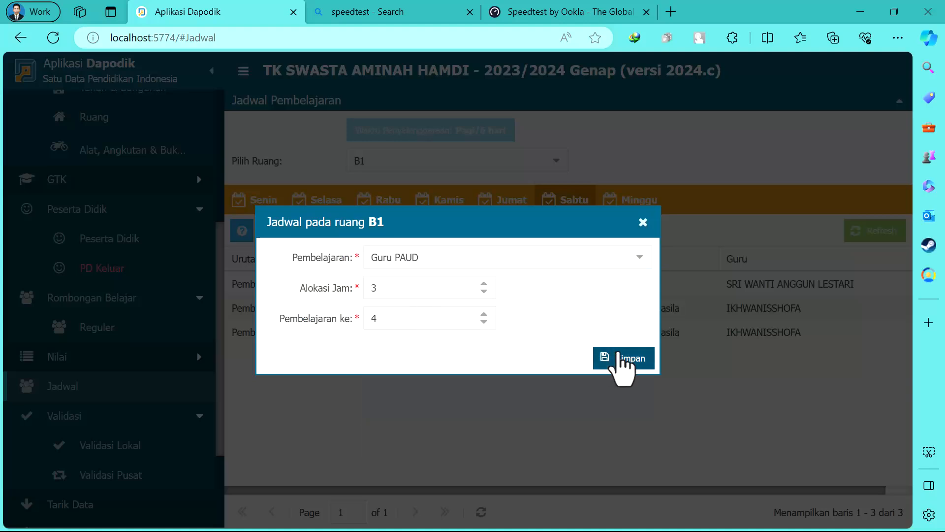
left_click(482, 324)
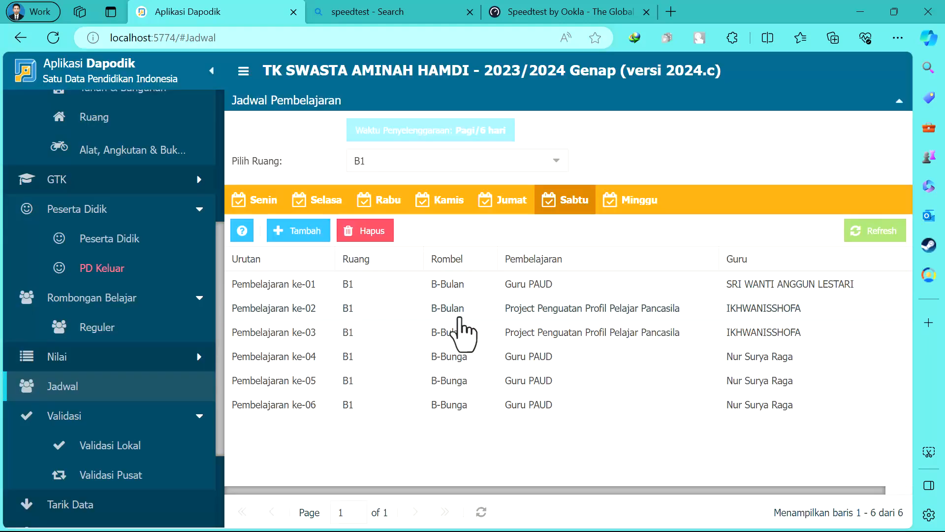
Step: Check a new room B1 entry for unscheduled lessons, close it, and refresh the local validation (Validasi Lokal) of classes and schedules
left_click(278, 231)
left_click(639, 257)
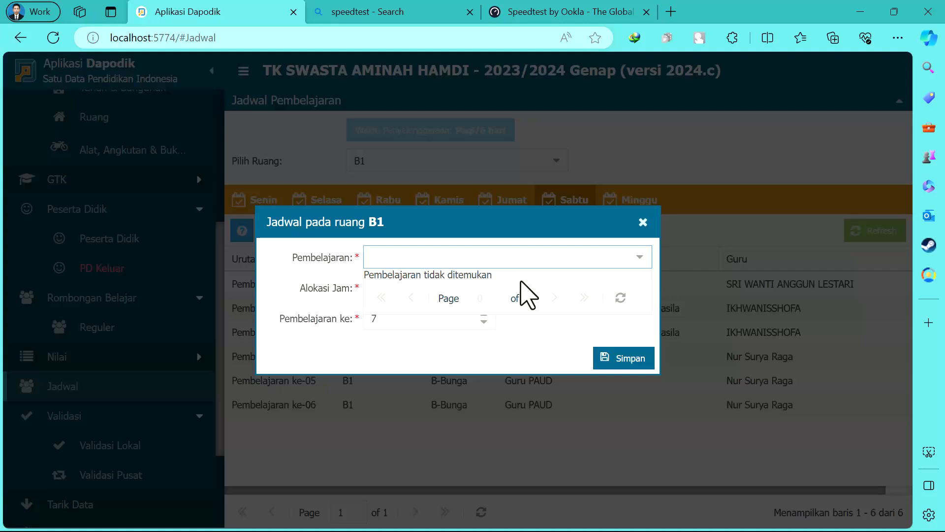
left_click(643, 222)
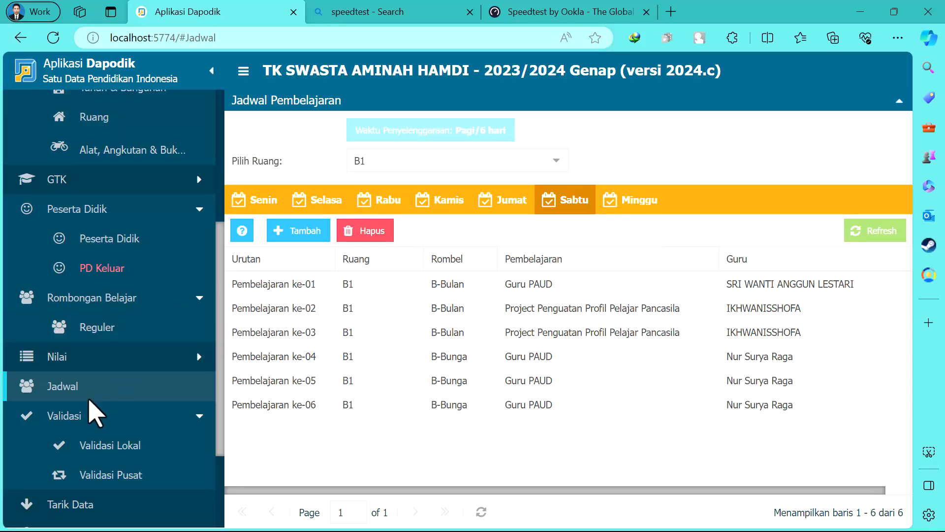
left_click(90, 444)
left_click(870, 274)
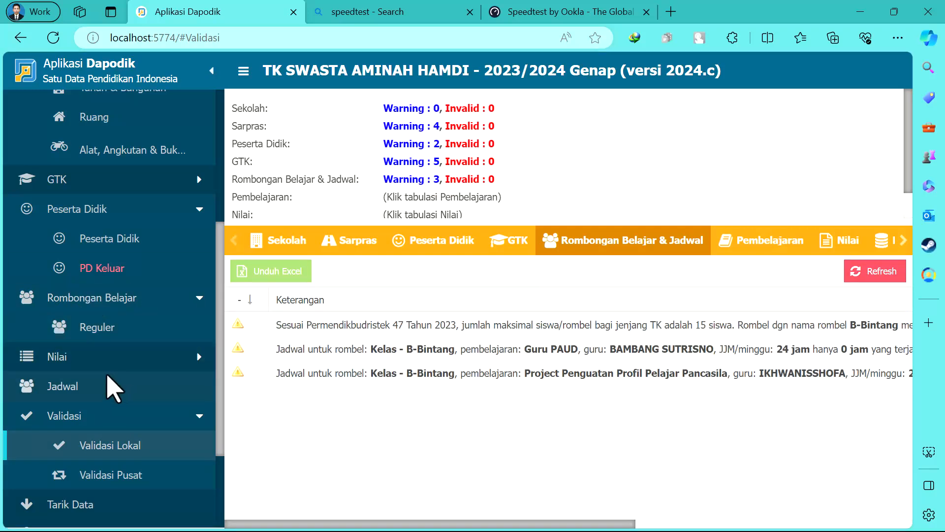
Step: Schedule B-Bintang's Guru PAUD lesson in room B2 on Monday (Senin) for 5 hours starting at lesson 1, and save
left_click(106, 389)
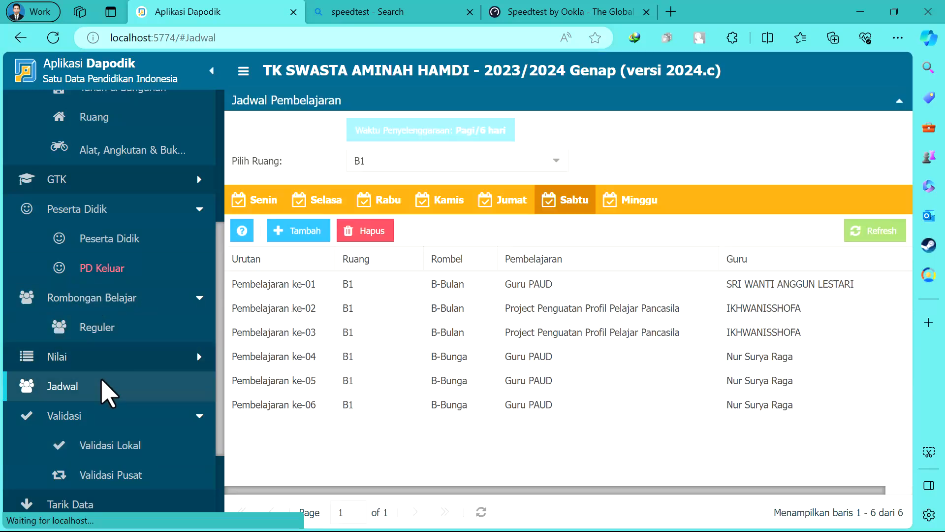
left_click(561, 161)
left_click(437, 284)
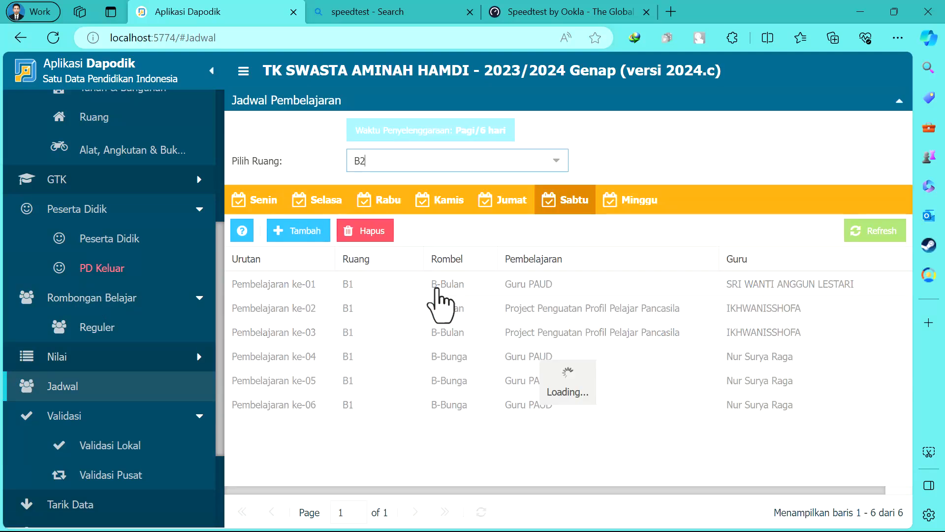
left_click(250, 209)
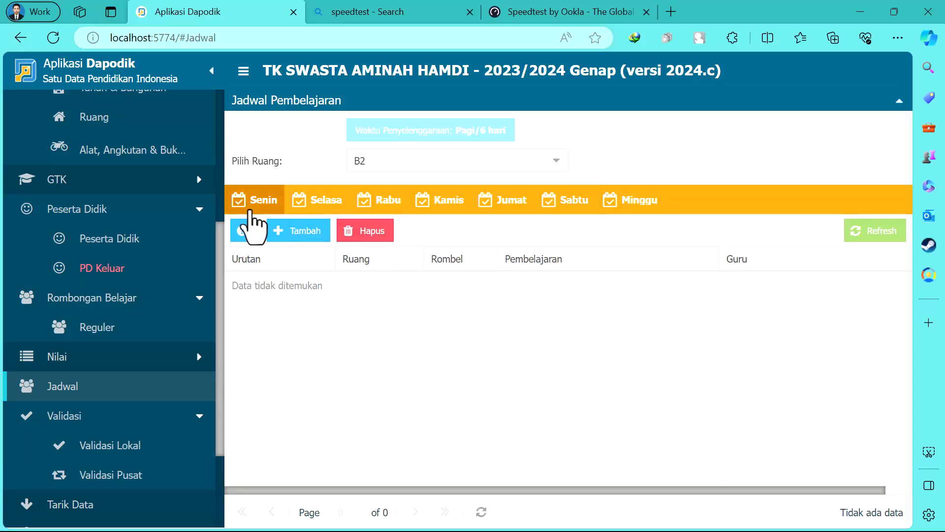
left_click(299, 232)
left_click(638, 256)
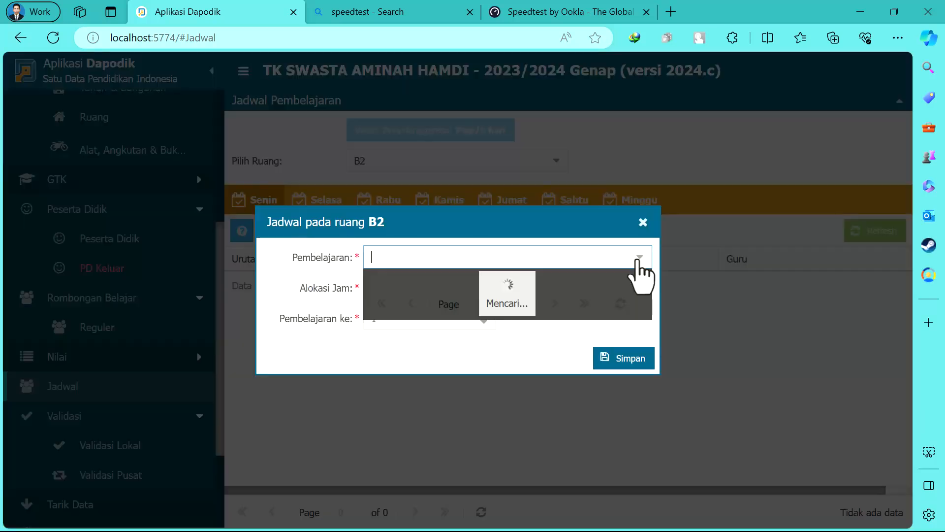
scroll(454, 303, "down", 3)
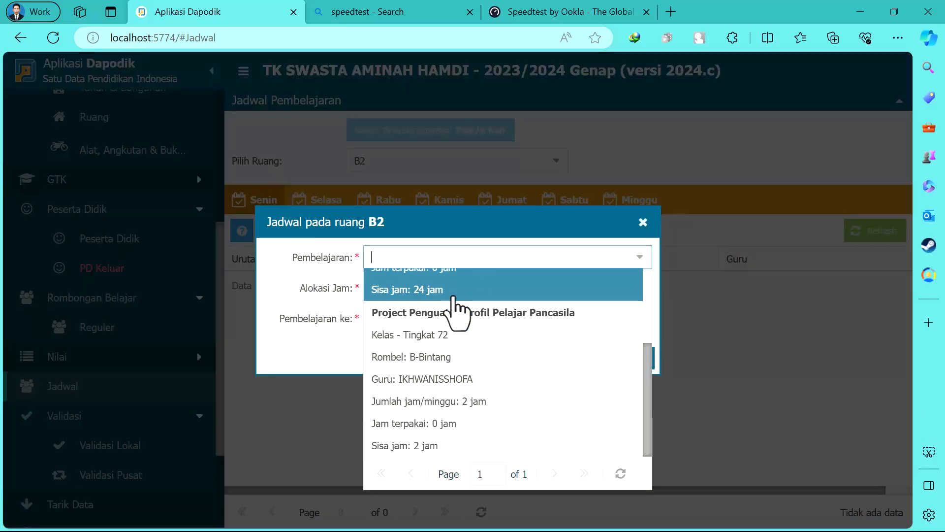
scroll(454, 303, "up", 3)
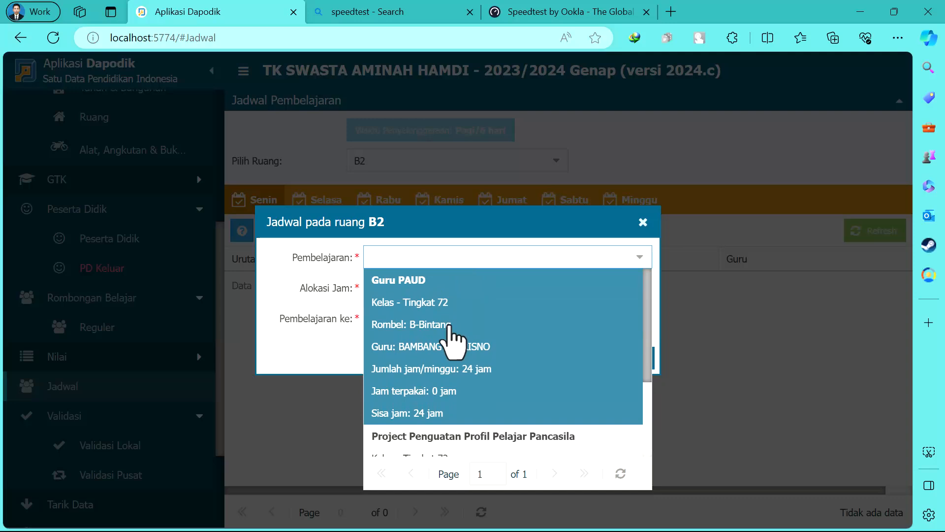
left_click(451, 320)
left_click(403, 290)
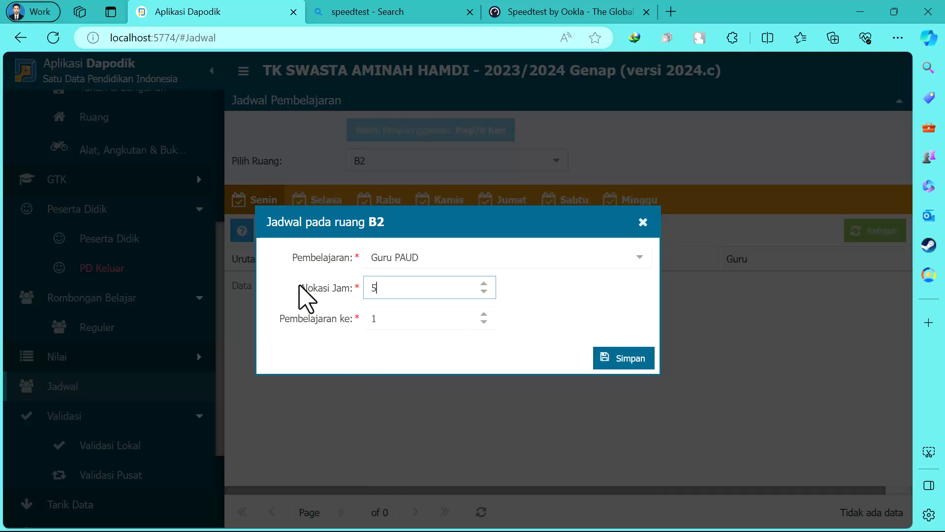
left_click(608, 363)
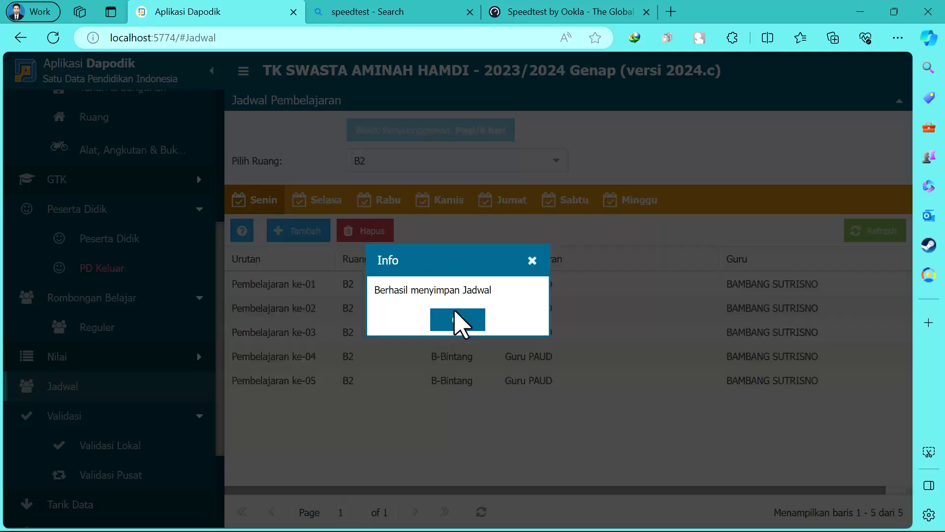
left_click(456, 319)
Step: Schedule B-Bintang's Guru PAUD lesson in room B2 on Tuesday (Selasa) for 5 hours starting at lesson 1, and save
left_click(326, 200)
left_click(303, 233)
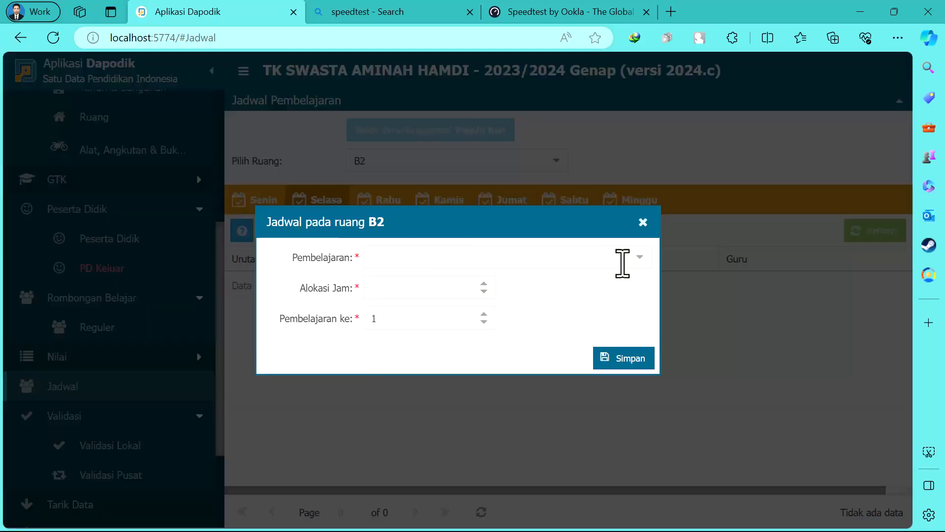
left_click(643, 270)
left_click(481, 309)
left_click(386, 295)
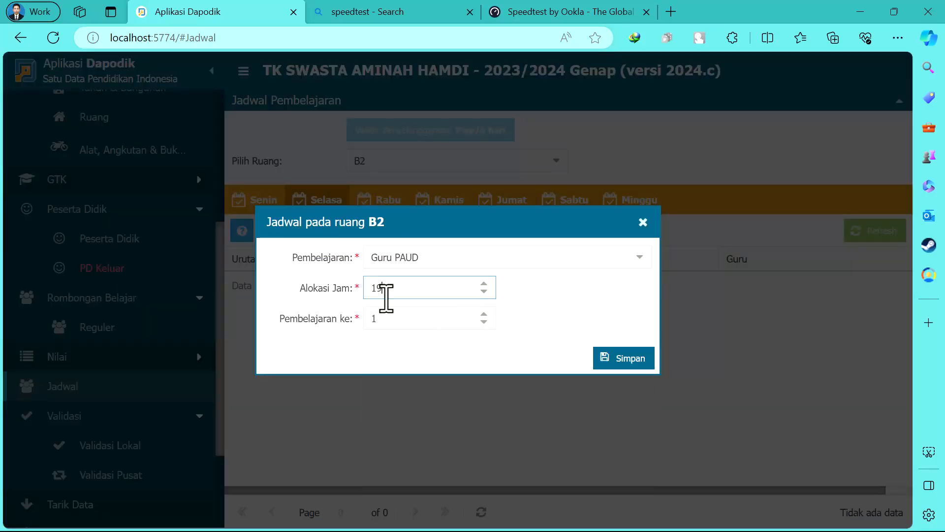
left_click(621, 362)
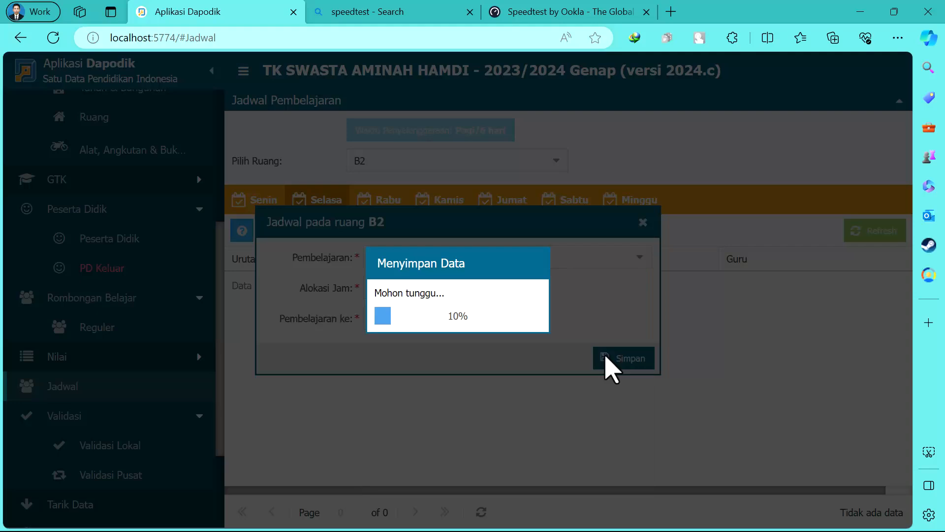
left_click(456, 321)
Step: Schedule B-Bintang's Guru PAUD lesson in room B2 on Wednesday (Rabu) for 5 hours starting at lesson 1, and save
left_click(388, 201)
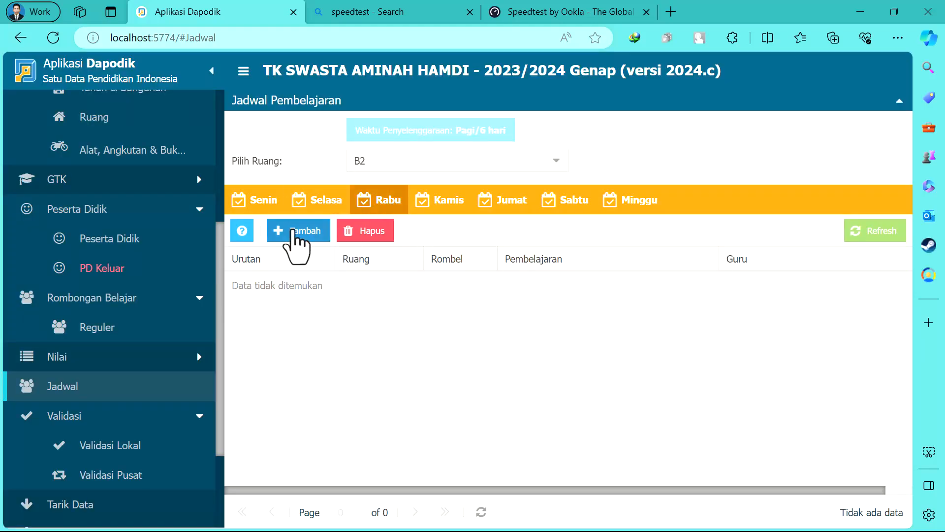
left_click(295, 232)
left_click(637, 258)
left_click(439, 290)
left_click(405, 291)
type("5")
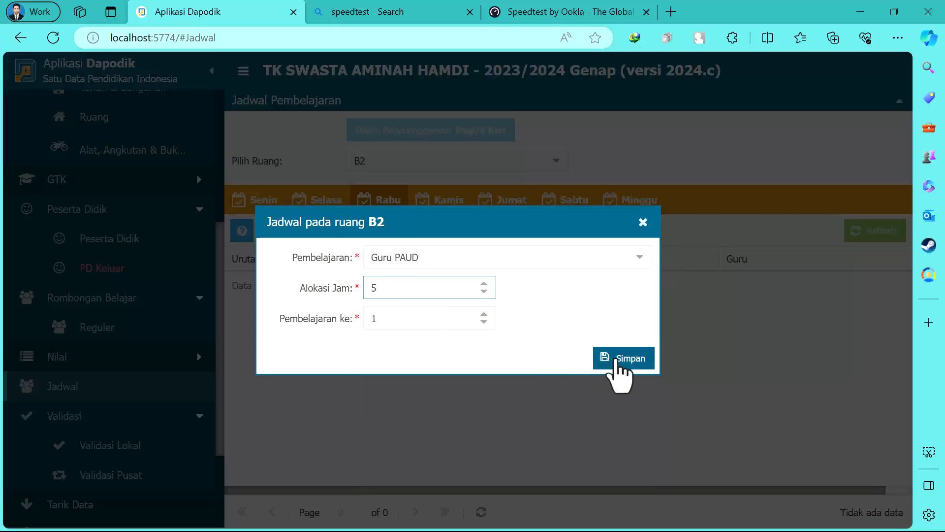
left_click(621, 360)
left_click(449, 321)
Step: Schedule B-Bintang's Project Penguatan Profil Pelajar Pancasila in room B2 on Thursday (Kamis) for 2 hours starting at lesson 1, and save
left_click(443, 203)
left_click(299, 231)
left_click(639, 256)
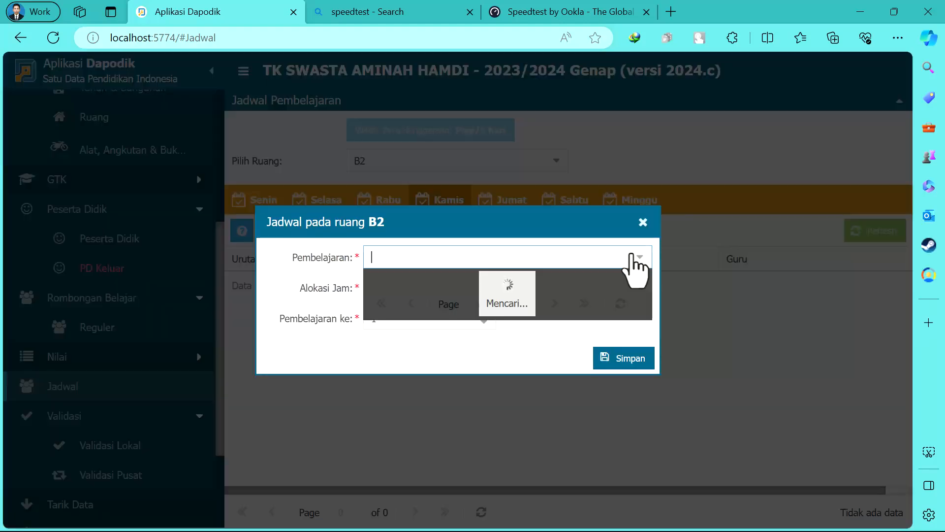
scroll(485, 334, "down", 3)
scroll(480, 379, "up", 1)
left_click(481, 379)
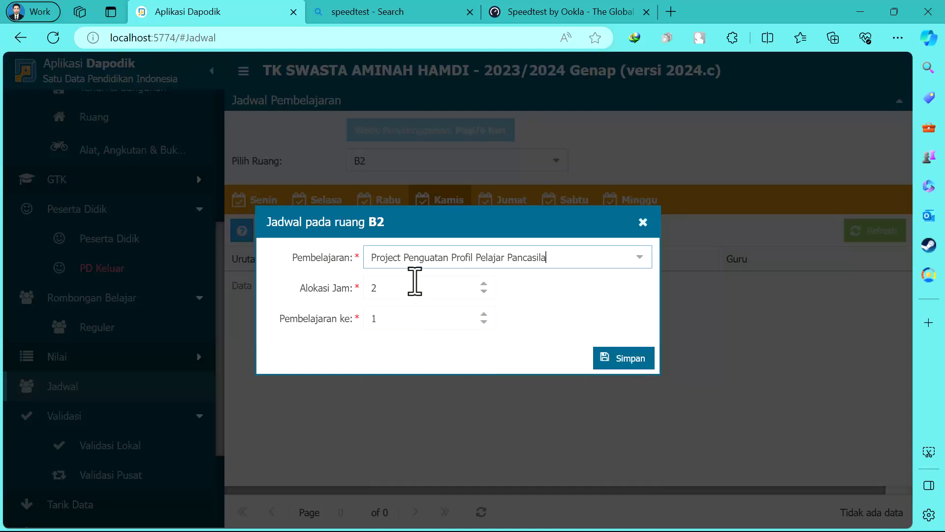
left_click(622, 362)
left_click(455, 321)
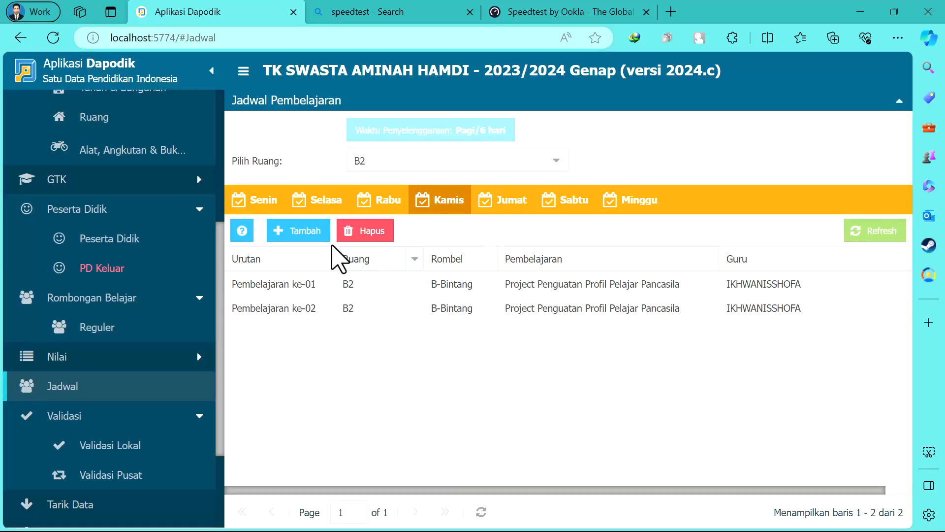
Step: Schedule B-Bintang's Guru PAUD lesson in room B2 on Thursday for 3 hours starting at lesson 3, dismissing the central message, and save
left_click(301, 231)
left_click(636, 260)
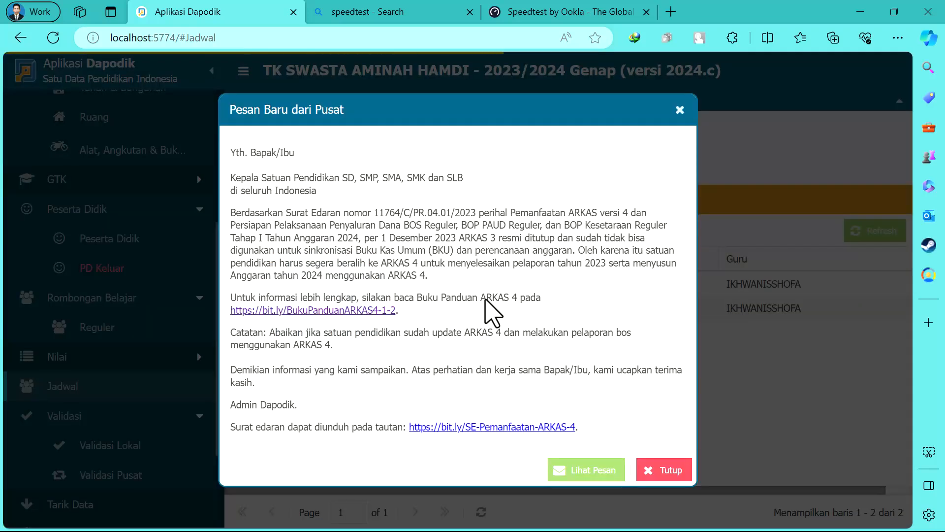
left_click(670, 470)
left_click(642, 254)
left_click(443, 310)
left_click(407, 292)
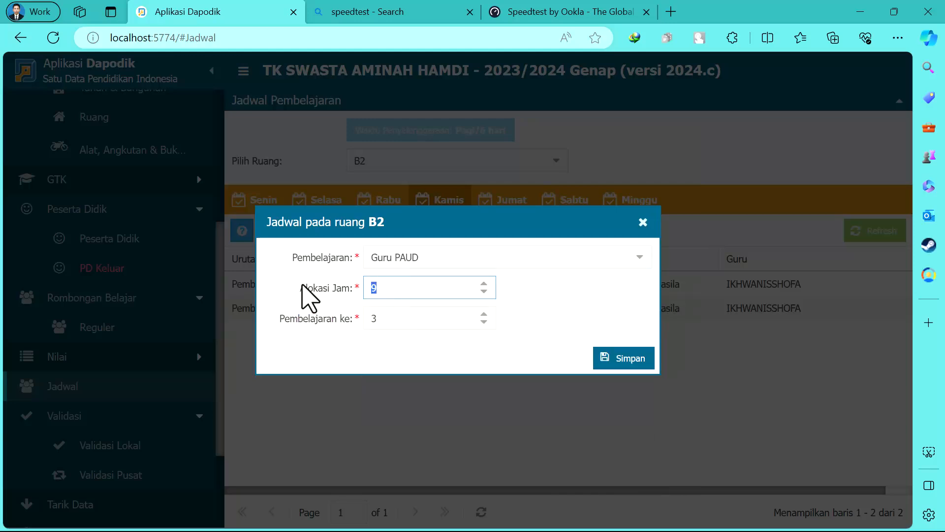
type("3")
left_click(622, 360)
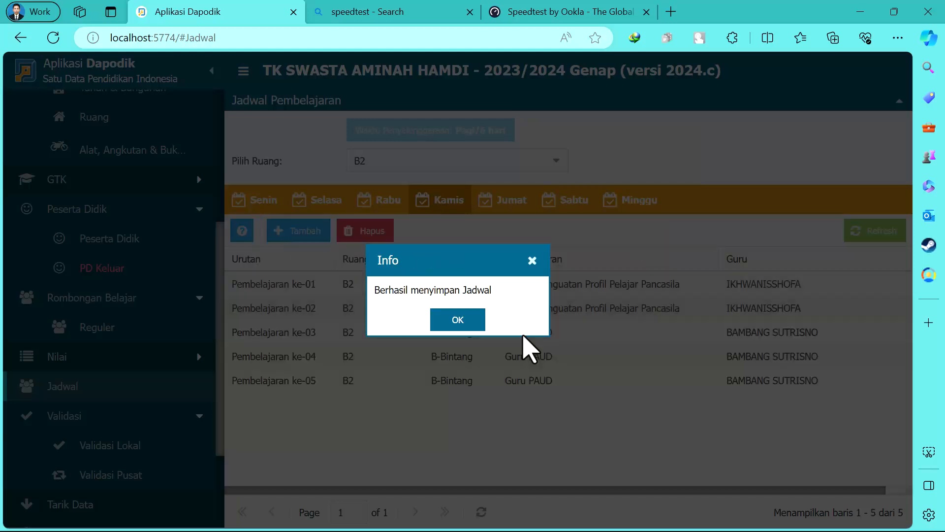
left_click(457, 320)
Step: Schedule B-Bintang's Guru PAUD lesson in room B2 on Friday (Jumat) starting at lesson 1, and save
left_click(511, 202)
left_click(307, 231)
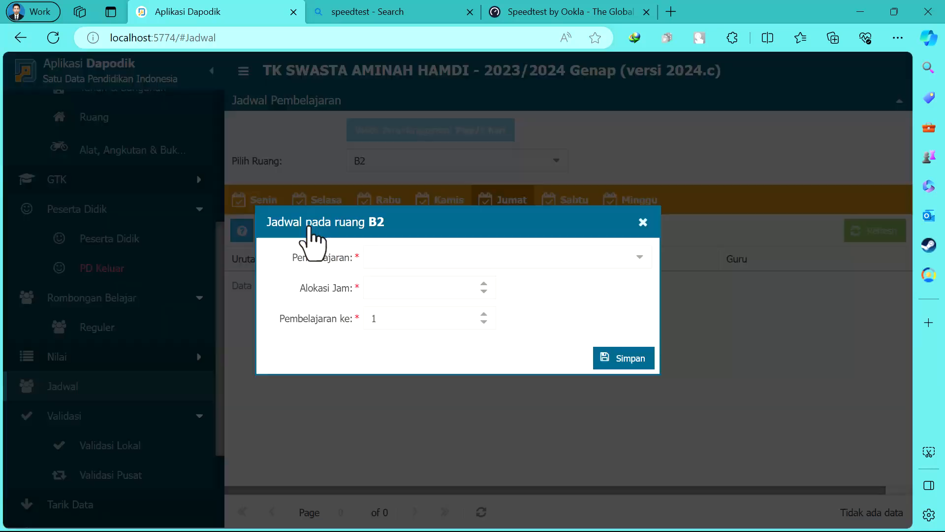
left_click(635, 256)
left_click(438, 298)
left_click(398, 291)
left_click(621, 358)
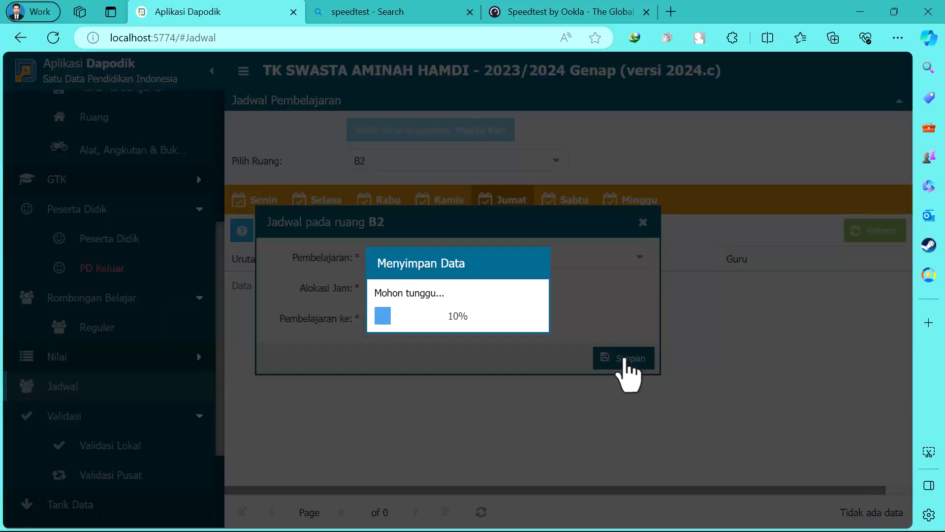
left_click(457, 320)
Step: Schedule B-Bintang's Guru PAUD lesson in room B2 on Saturday (Sabtu) for 3 hours starting at lesson 1, and save
left_click(561, 203)
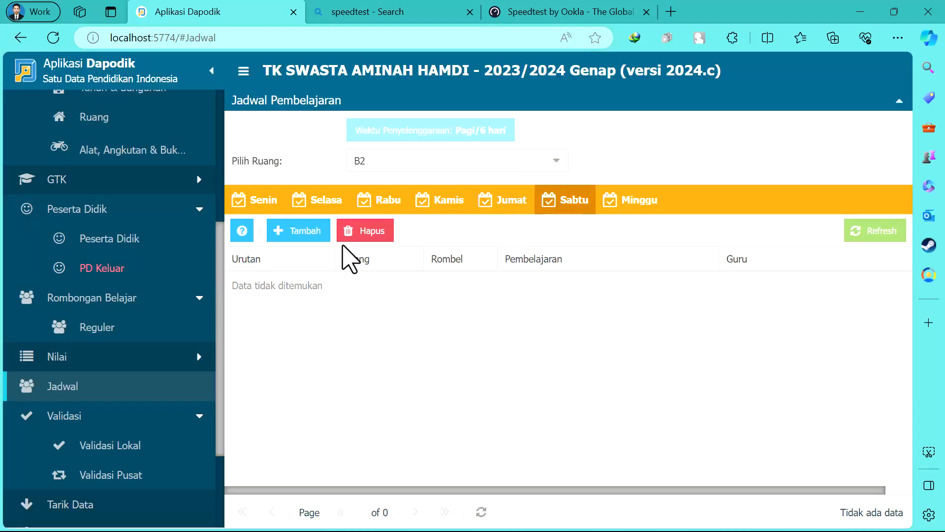
left_click(299, 232)
left_click(635, 257)
left_click(441, 295)
left_click(629, 359)
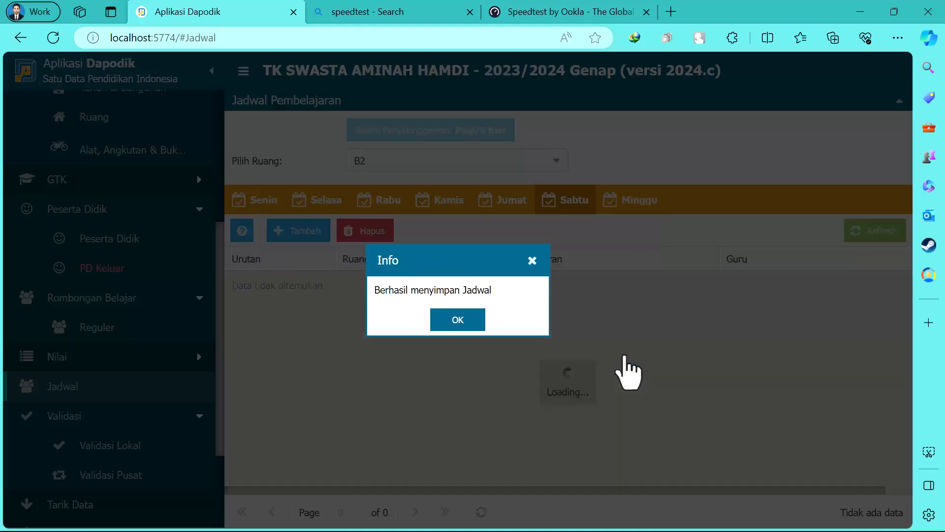
left_click(463, 321)
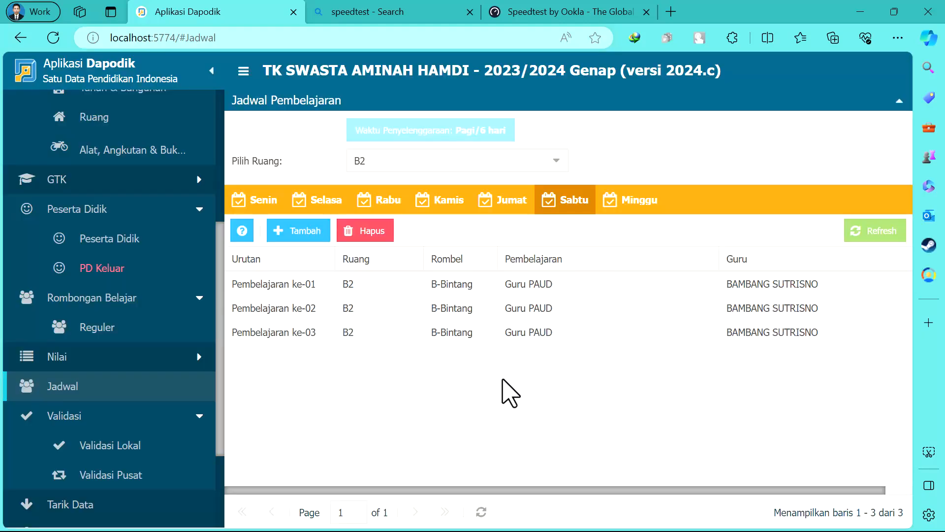
Step: Refresh the local validation for Rombongan Belajar & Jadwal, and check the Pembelajaran, Nilai and Referensi results
left_click(126, 448)
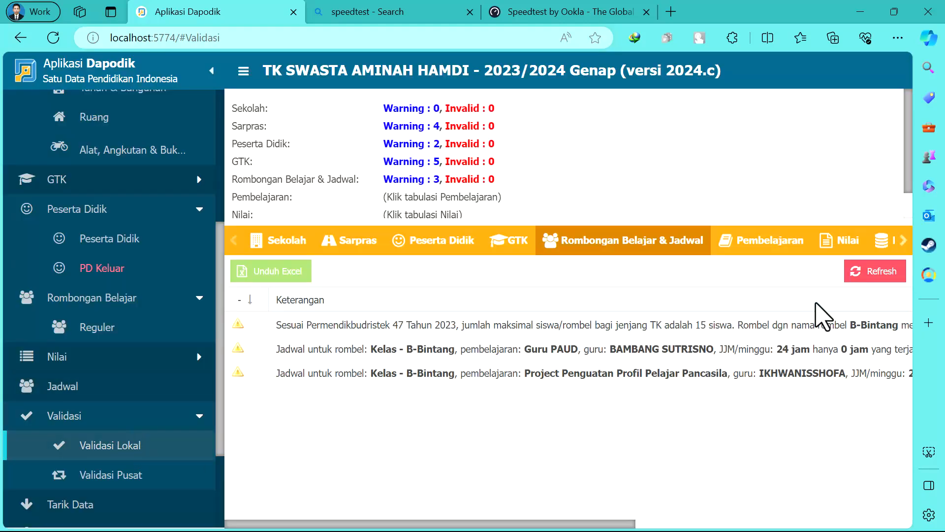
left_click(866, 271)
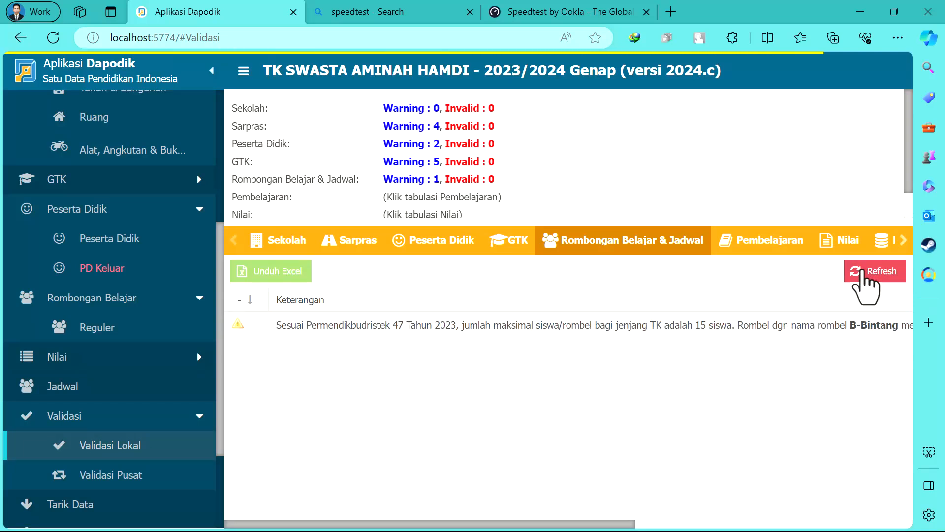
left_click(744, 241)
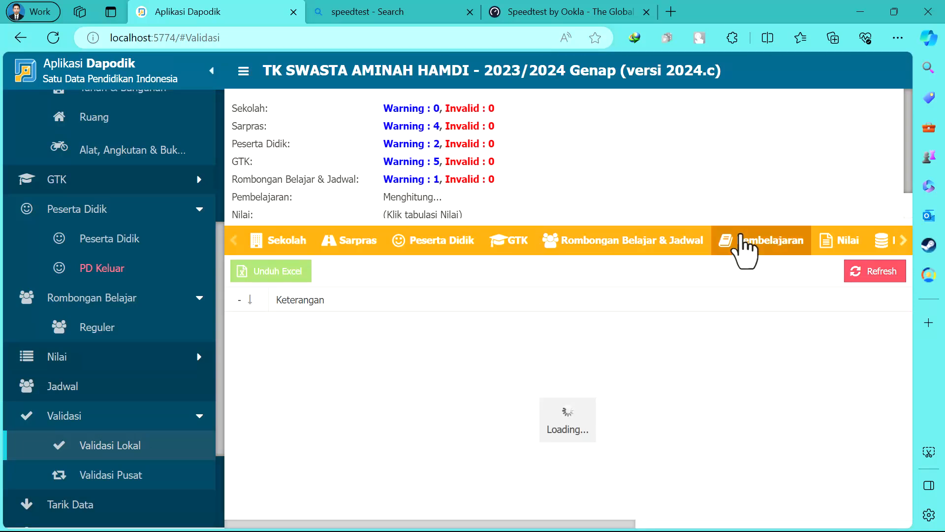
scroll(784, 177, "down", 1)
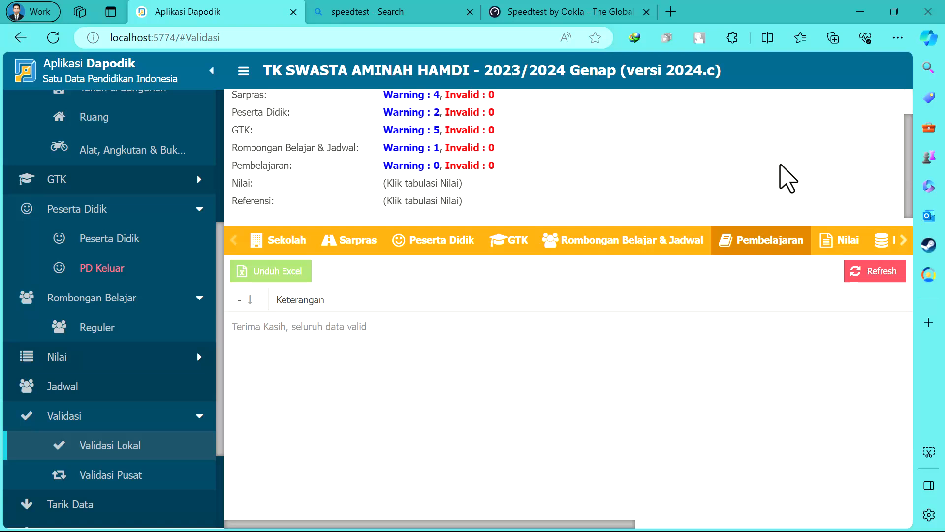
left_click(834, 246)
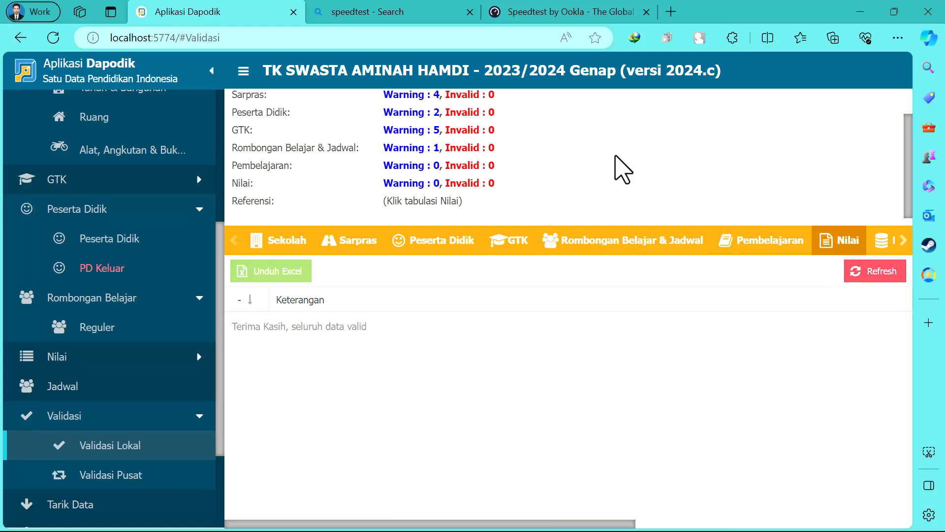
left_click(884, 241)
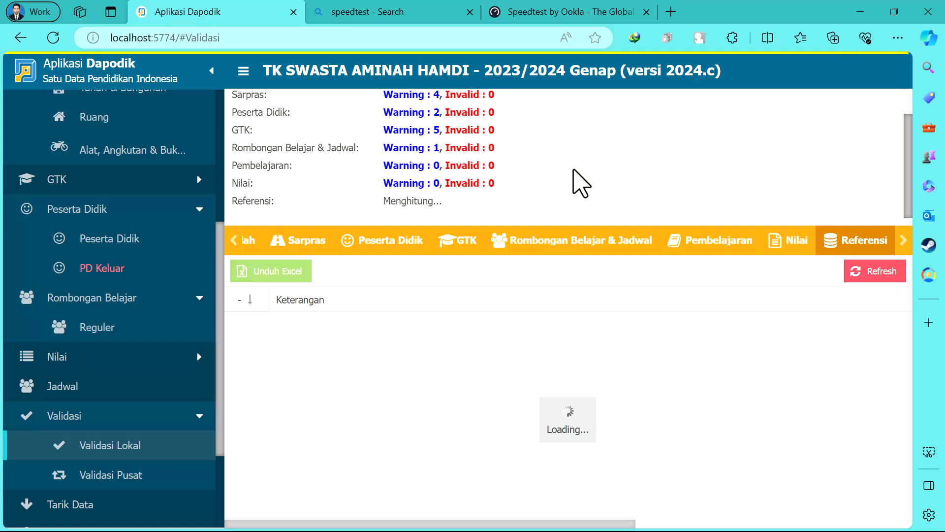
Step: Mark the first teacher in the Guru list as active for January through June in the Penugasan record, then save and close it
scroll(84, 330, "up", 2)
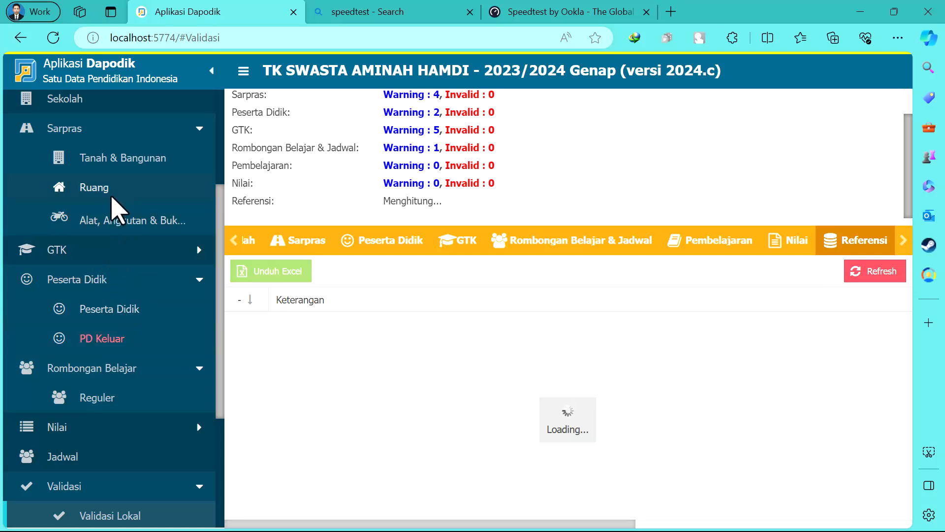
scroll(112, 197, "up", 2)
left_click(120, 329)
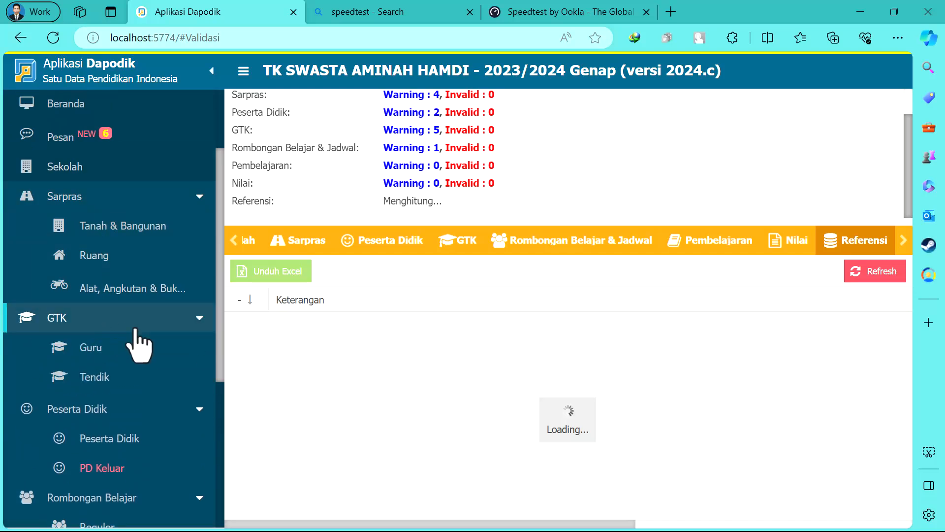
left_click(96, 352)
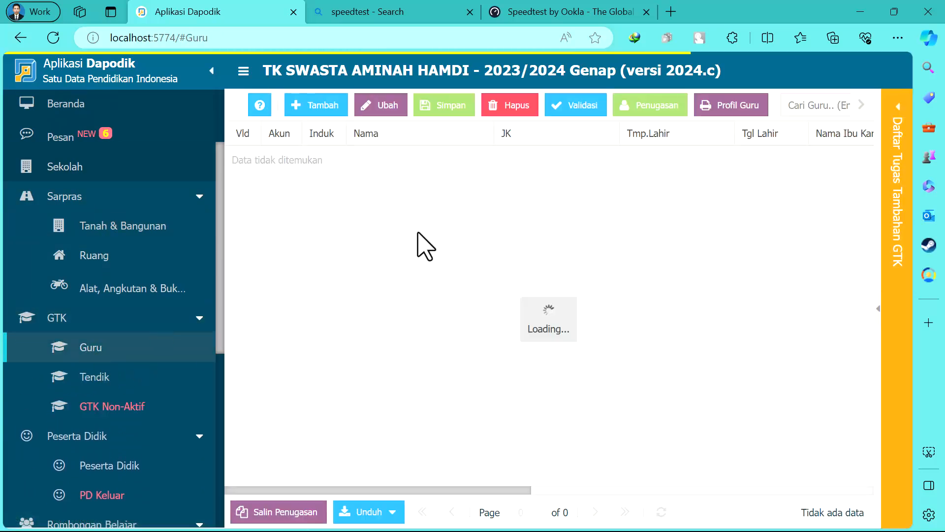
left_click(374, 159)
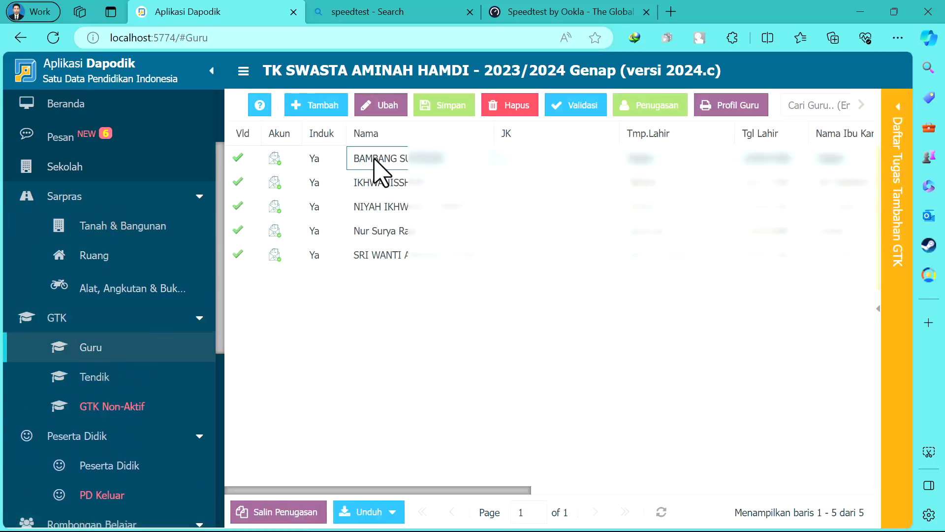
left_click(640, 112)
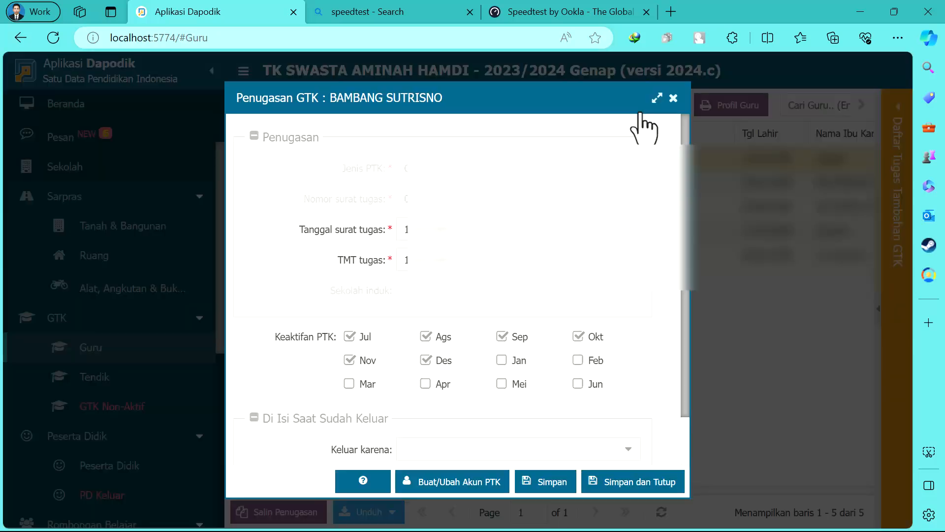
left_click(583, 362)
left_click(352, 386)
left_click(426, 385)
left_click(503, 384)
left_click(581, 383)
left_click(606, 485)
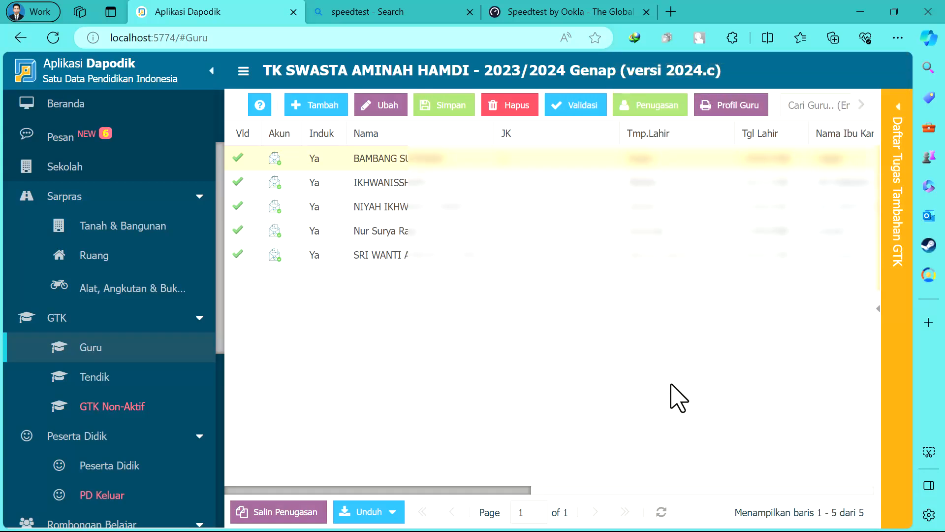
Step: Mark the second teacher's Penugasan record as active for January through June, then save and close it
left_click(595, 183)
left_click(655, 109)
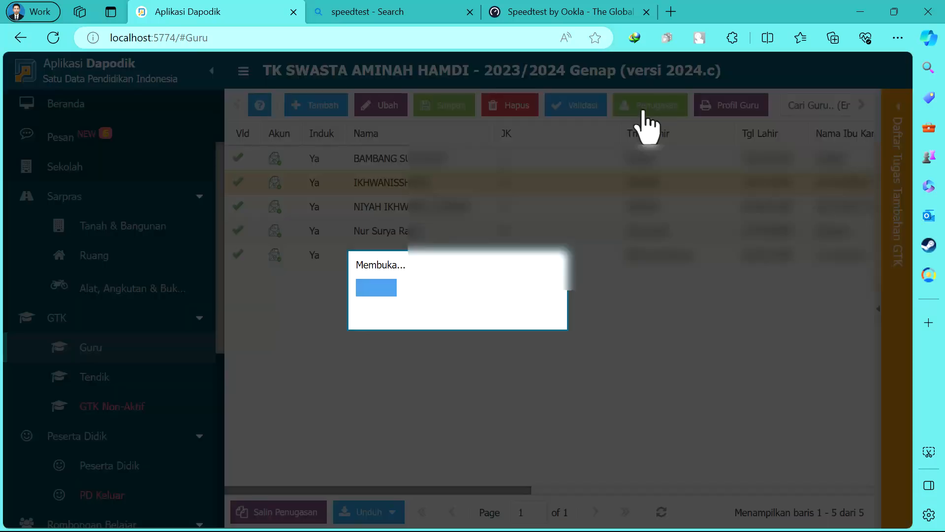
left_click(425, 384)
left_click(501, 383)
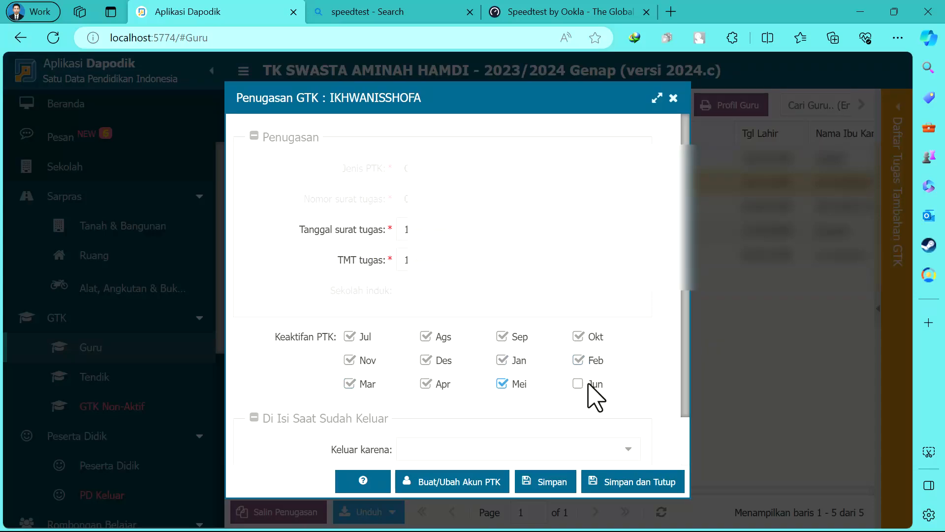
left_click(587, 384)
left_click(630, 476)
Step: Mark the third teacher's Penugasan record as active for January through June, then save and close it
left_click(539, 209)
left_click(651, 109)
left_click(501, 360)
left_click(577, 360)
left_click(349, 383)
left_click(426, 383)
left_click(501, 383)
left_click(578, 383)
left_click(621, 476)
Step: Mark the fourth teacher's Penugasan record as active for January through June, then save and close it
left_click(463, 245)
left_click(652, 109)
left_click(501, 360)
left_click(578, 359)
left_click(349, 383)
left_click(425, 384)
left_click(501, 384)
left_click(578, 383)
left_click(633, 482)
Step: Mark the fifth teacher's Penugasan record as active for January through June, then save and close it
left_click(530, 254)
left_click(638, 111)
left_click(502, 360)
left_click(578, 360)
left_click(349, 384)
left_click(425, 383)
left_click(501, 384)
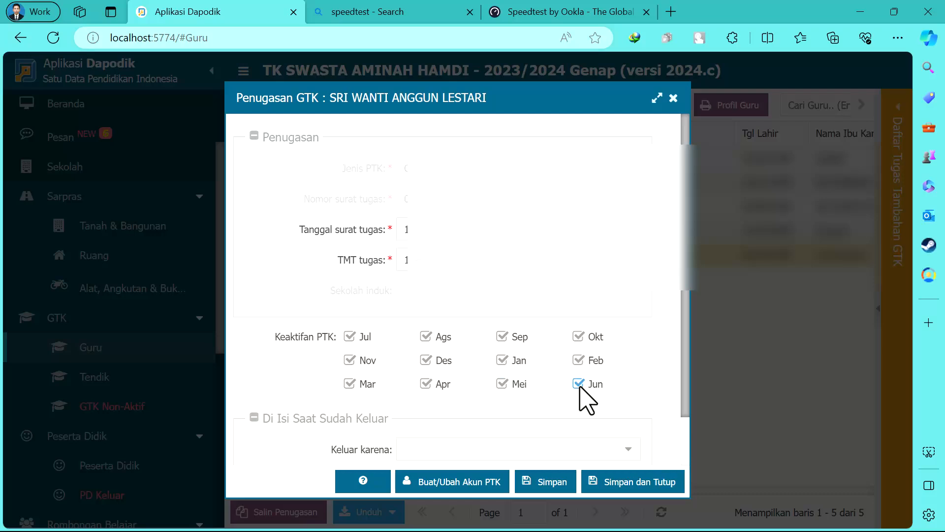
left_click(629, 481)
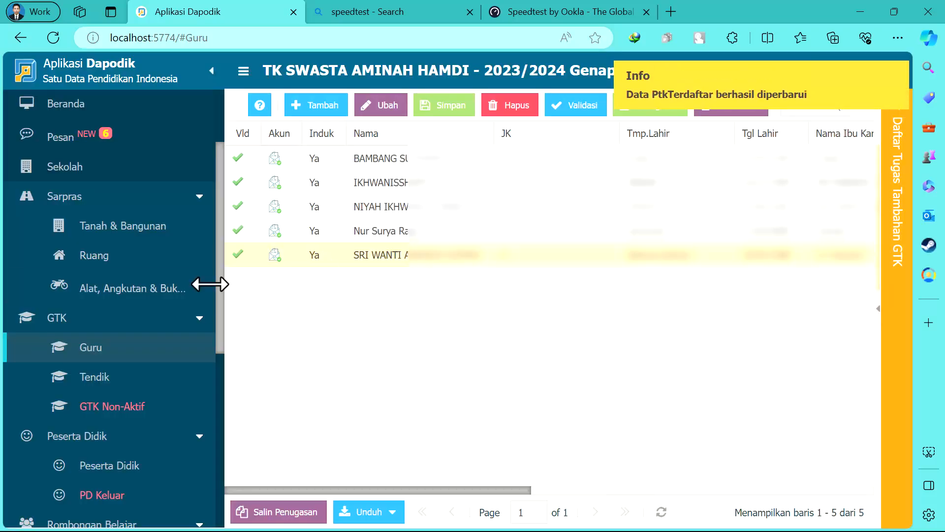
Step: Mark the first Tendik staff member's Penugasan record as active for January through June, then save and close it
left_click(105, 382)
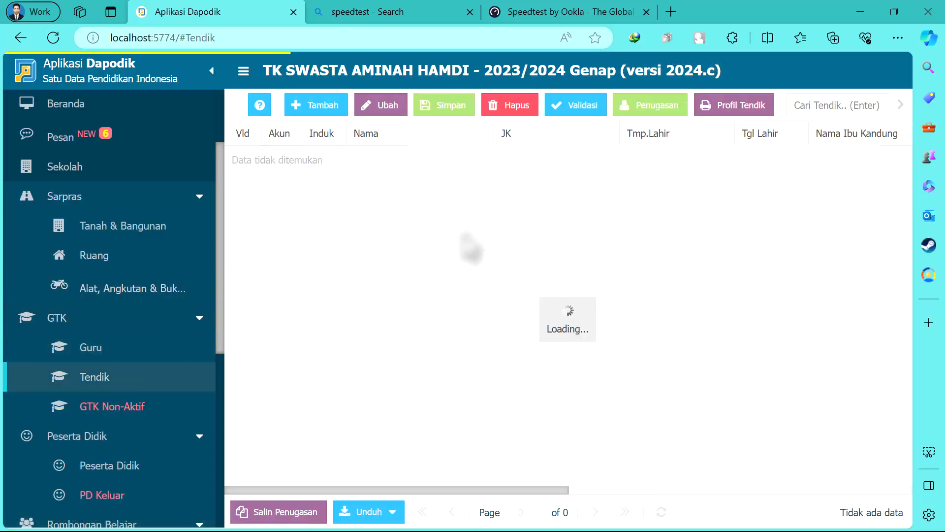
left_click(391, 158)
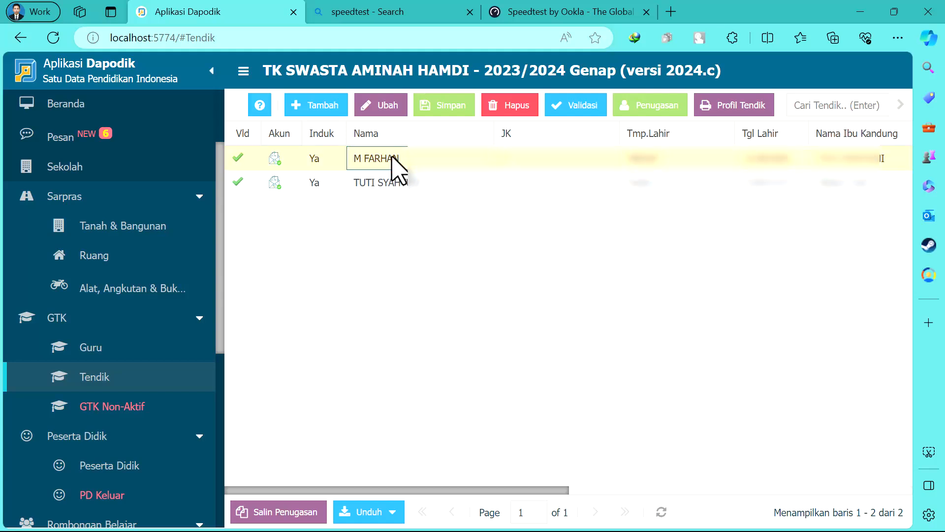
left_click(638, 110)
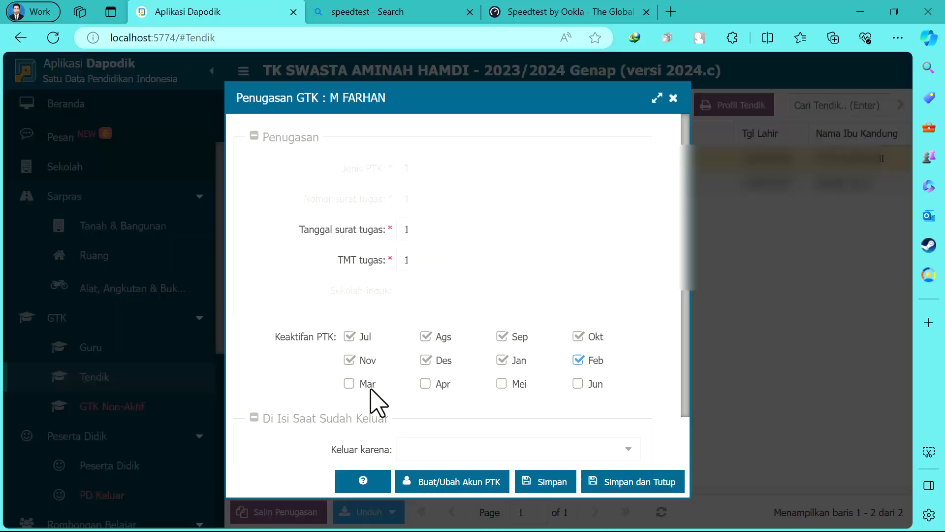
left_click(362, 385)
left_click(423, 384)
left_click(512, 384)
left_click(578, 384)
left_click(635, 481)
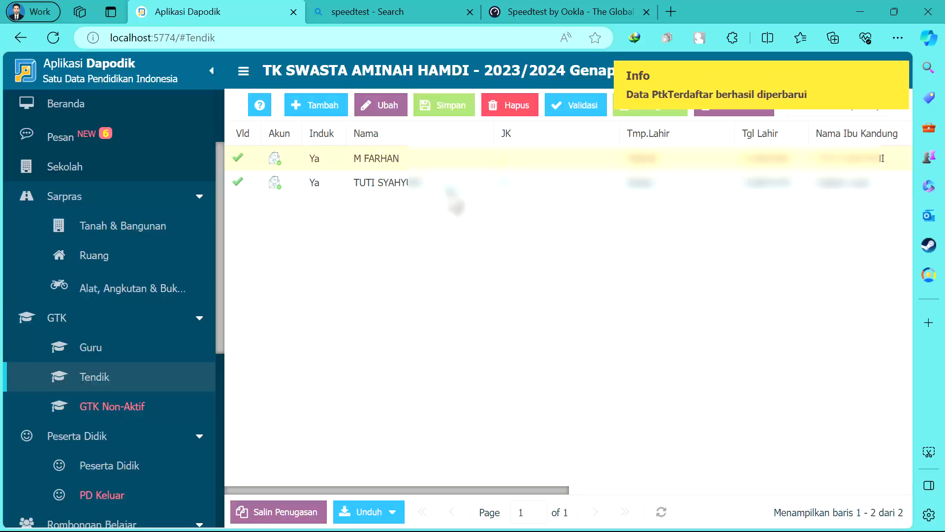
Step: Mark the second Tendik staff member's Penugasan record as active for January through June, then save and close it
left_click(643, 111)
left_click(502, 384)
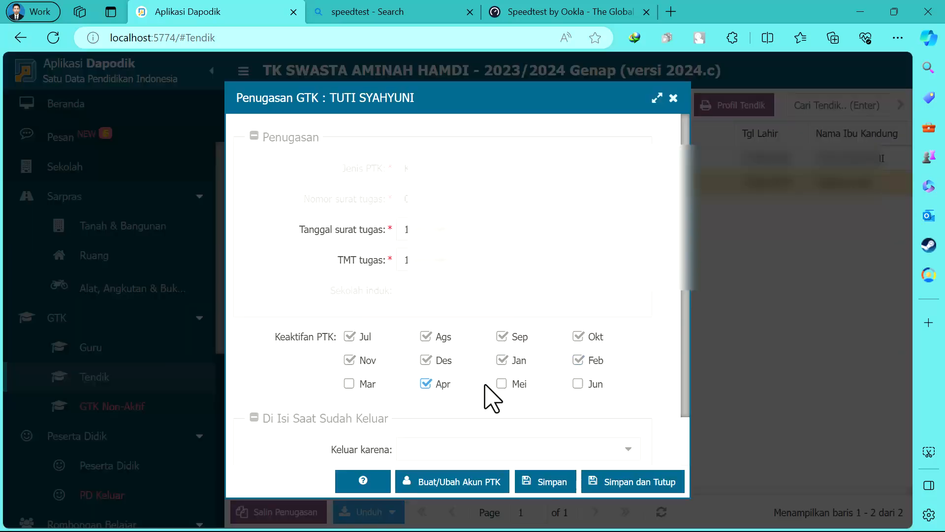
left_click(577, 383)
left_click(349, 384)
left_click(617, 482)
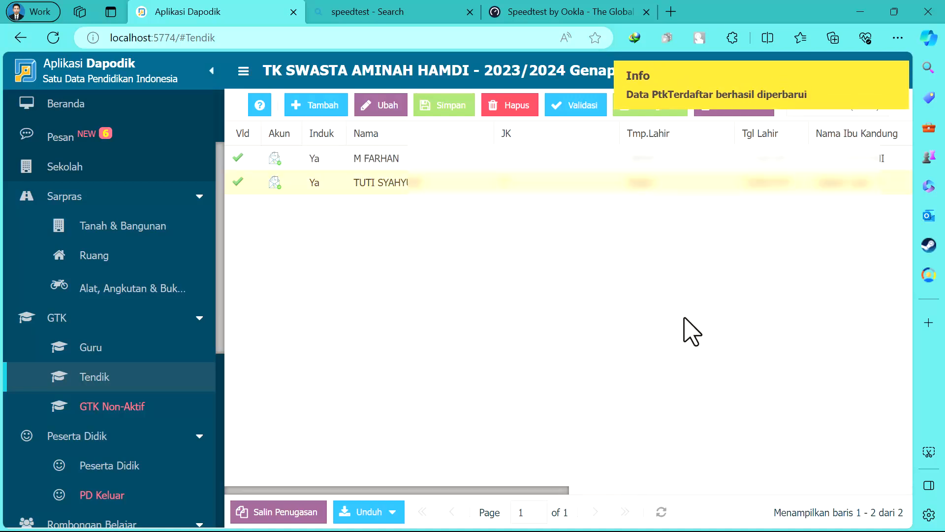
Step: Start Tukar Akses Pengguna in the application settings (Pengaturan) and validate it with the school registration code
scroll(179, 312, "down", 5)
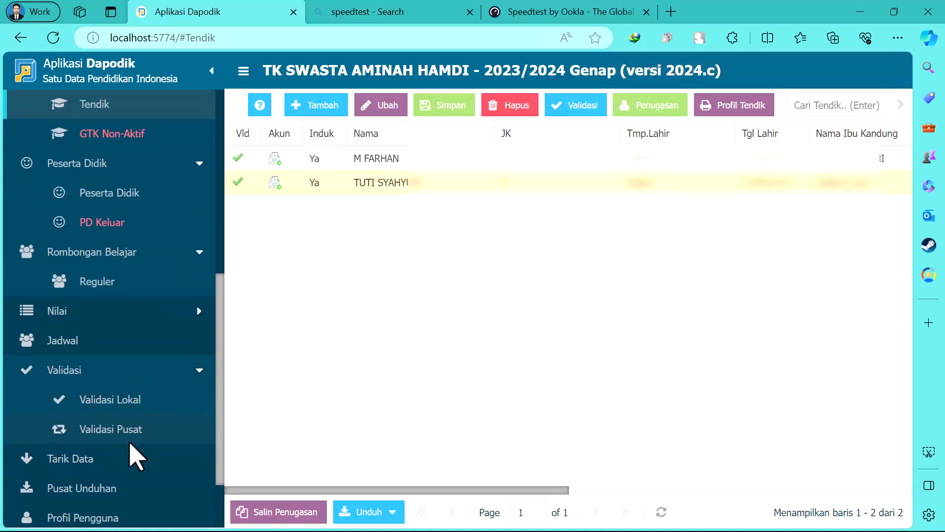
scroll(121, 481, "down", 2)
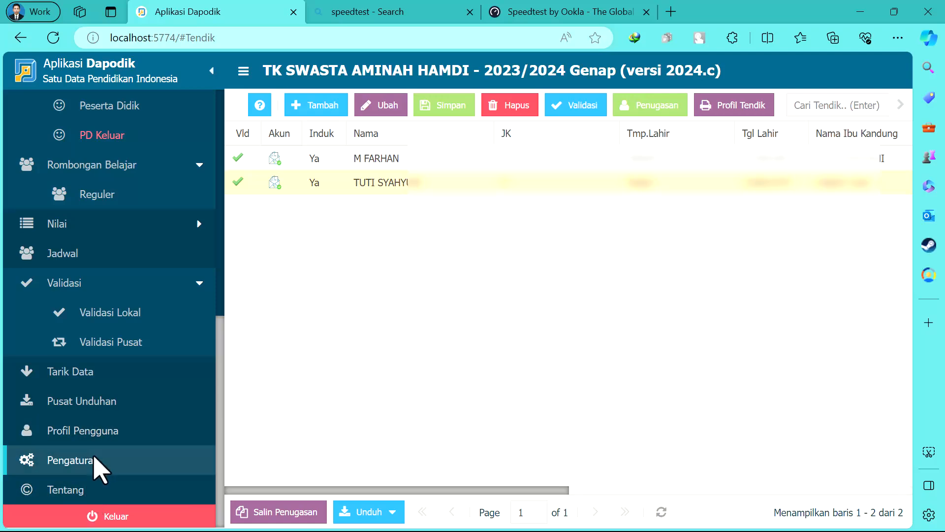
left_click(94, 458)
left_click(654, 195)
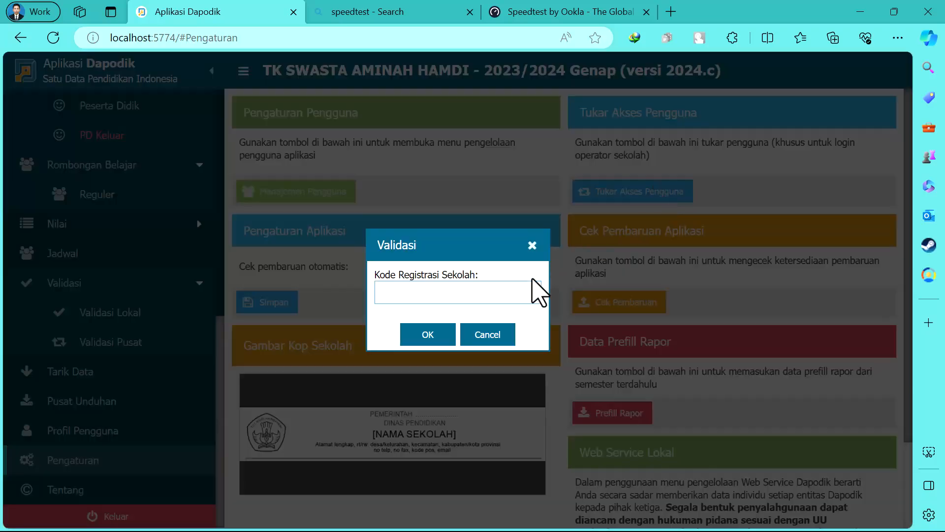
left_click(473, 293)
key("ctrl+v")
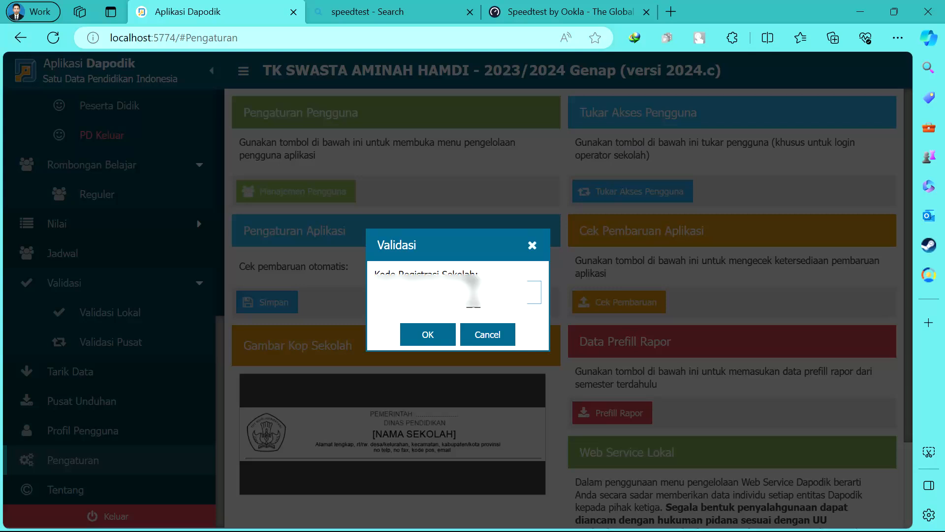
left_click(427, 334)
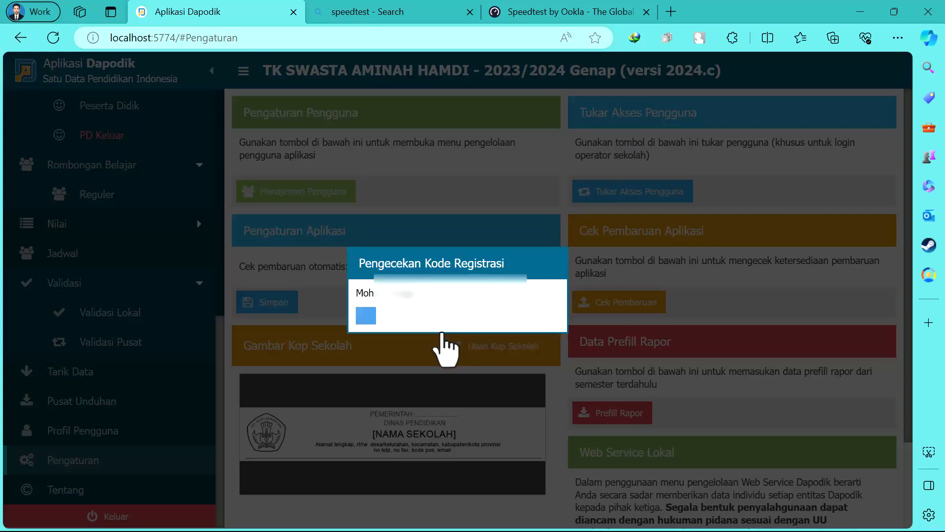
Step: Select the second Tendik staff member's GTK account and switch user access to it
left_click(584, 301)
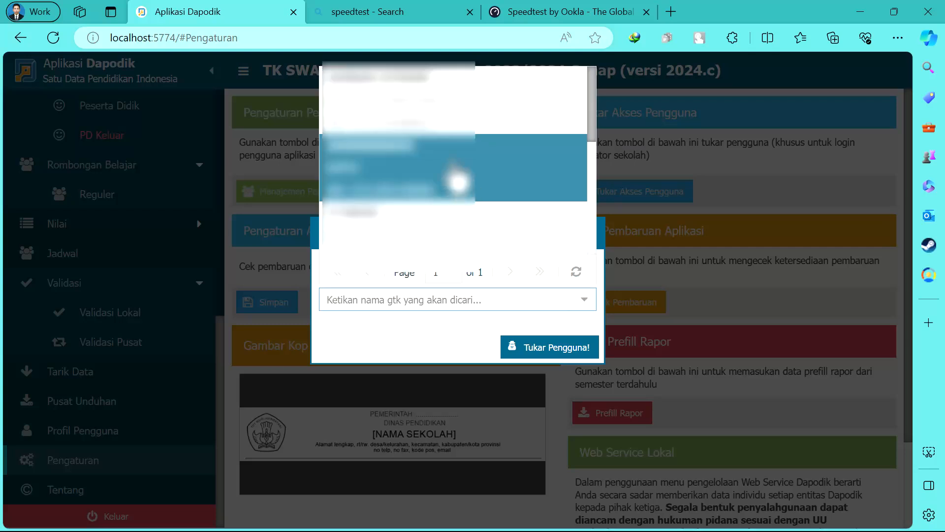
scroll(444, 150, "down", 5)
left_click(418, 239)
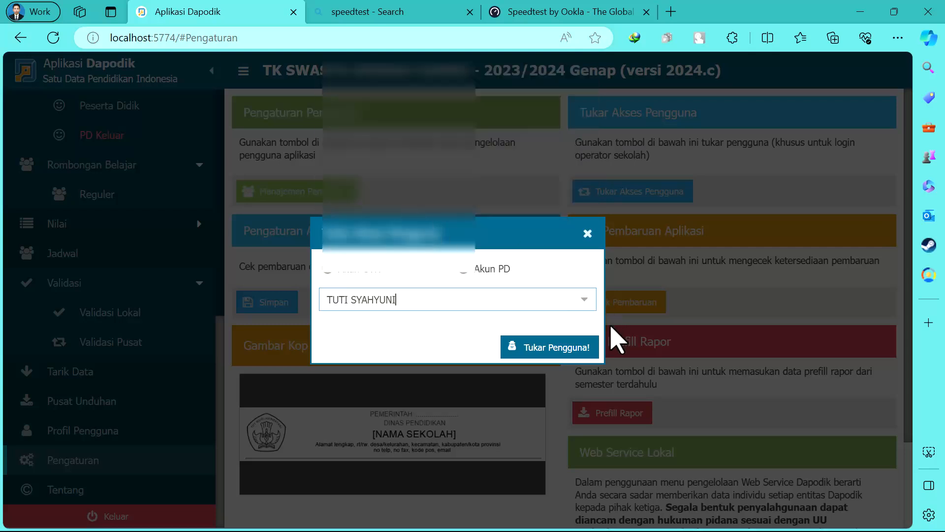
left_click(565, 356)
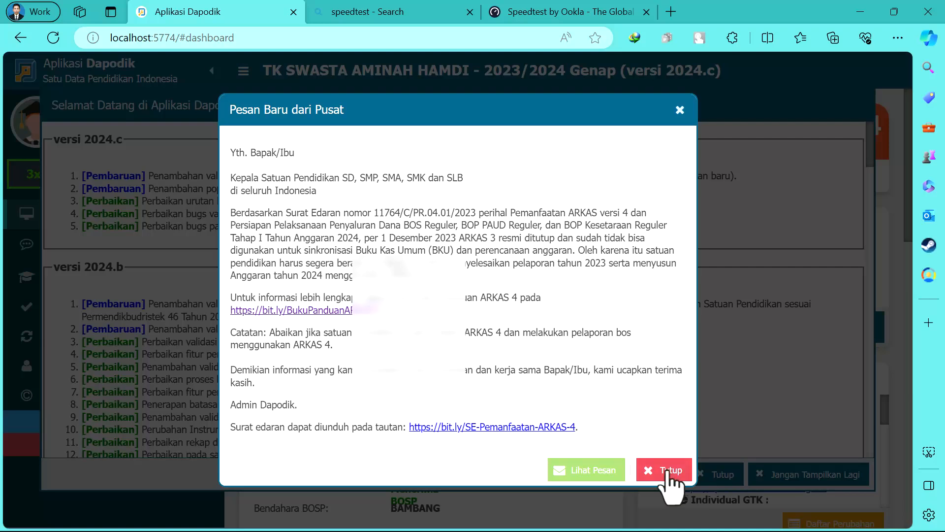
Step: Dismiss the incoming message and the version notes, and open Validasi Lokal
left_click(672, 470)
left_click(720, 475)
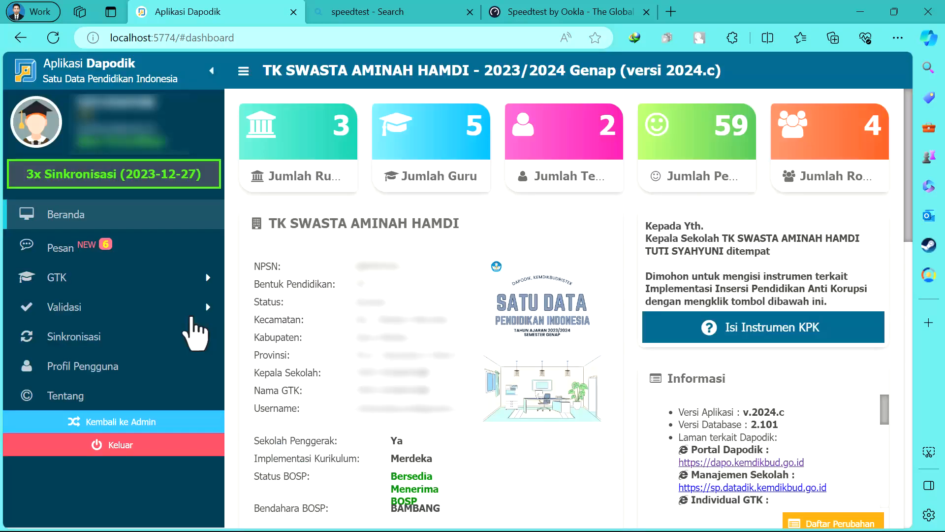
left_click(66, 310)
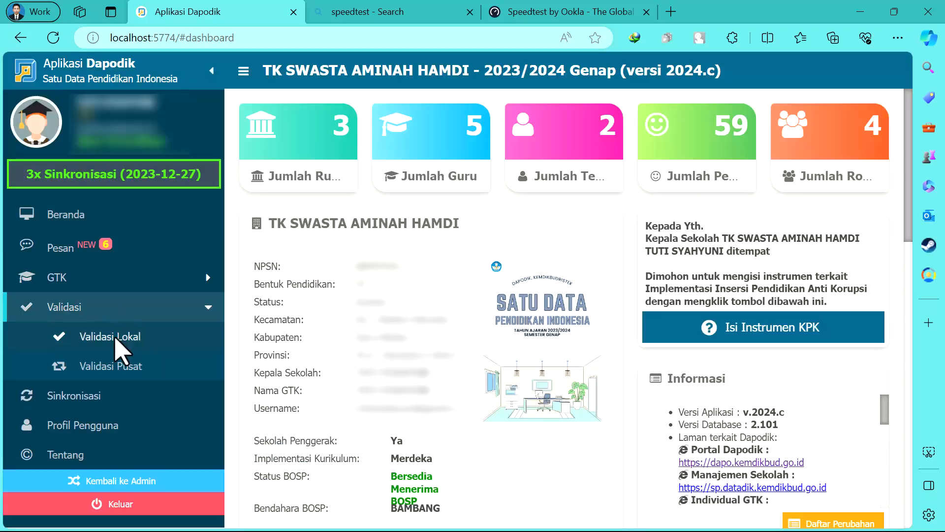
left_click(118, 337)
Step: Run the local validation for Sarpras, Peserta Didik, GTK, Rombongan Belajar & Jadwal, Pembelajaran, Nilai and Referensi, and review the Warning and Invalid summary
left_click(339, 246)
left_click(436, 246)
left_click(513, 247)
left_click(595, 244)
left_click(734, 243)
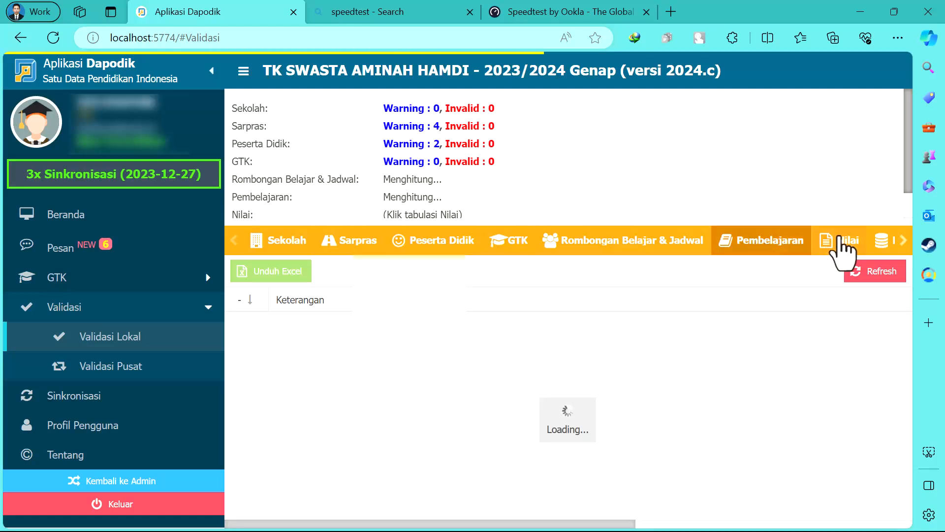
left_click(838, 244)
left_click(883, 246)
scroll(635, 179, "down", 1)
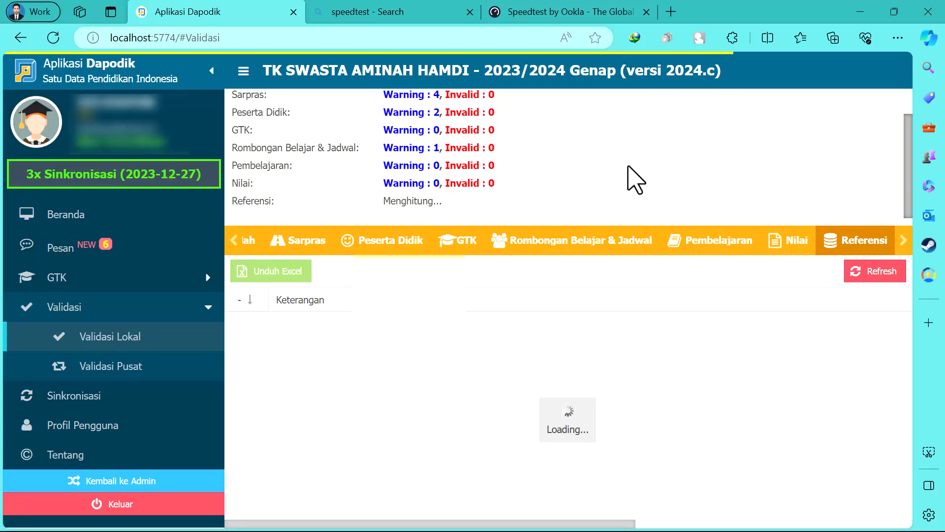
scroll(635, 180, "up", 1)
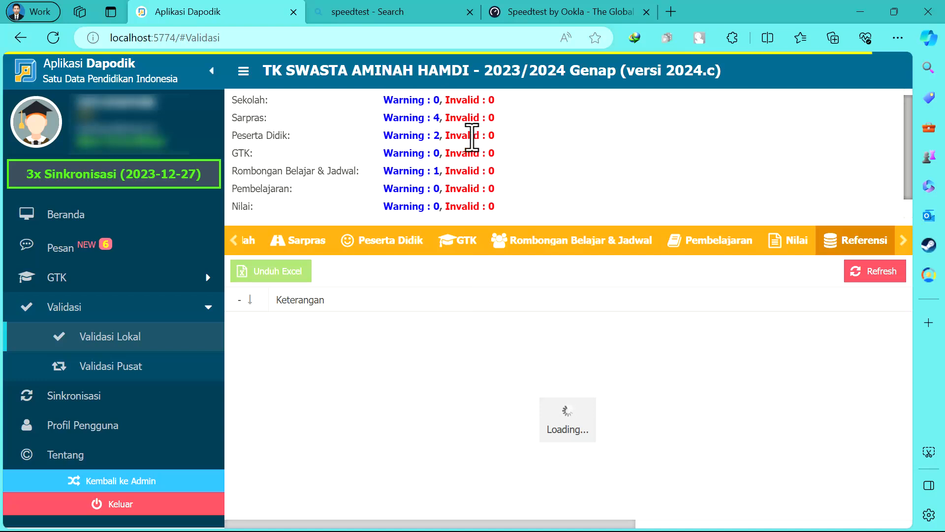
scroll(471, 136, "down", 1)
scroll(472, 136, "down", 1)
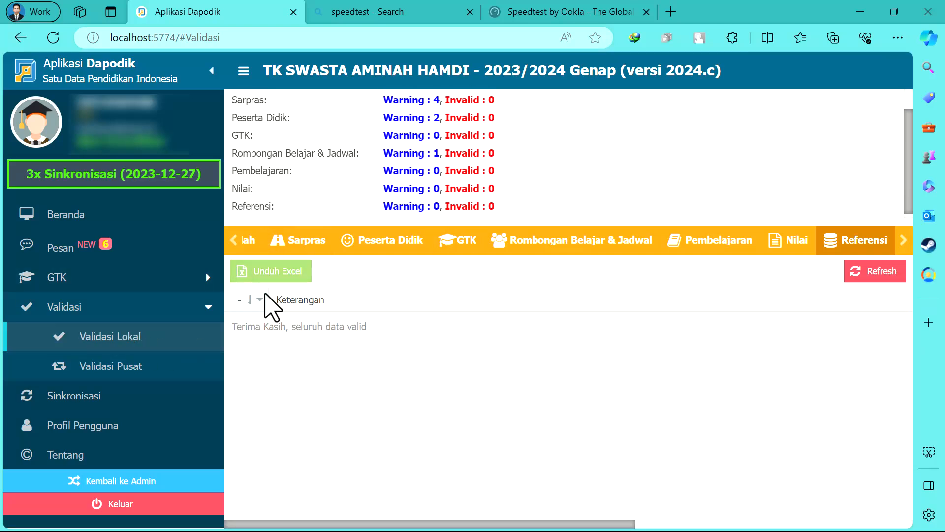
Step: Open Sinkronisasi, agree to continue despite the warning data, and proceed past the welcome page of the Lembar Konfirmasi Sinkronisasi
left_click(54, 418)
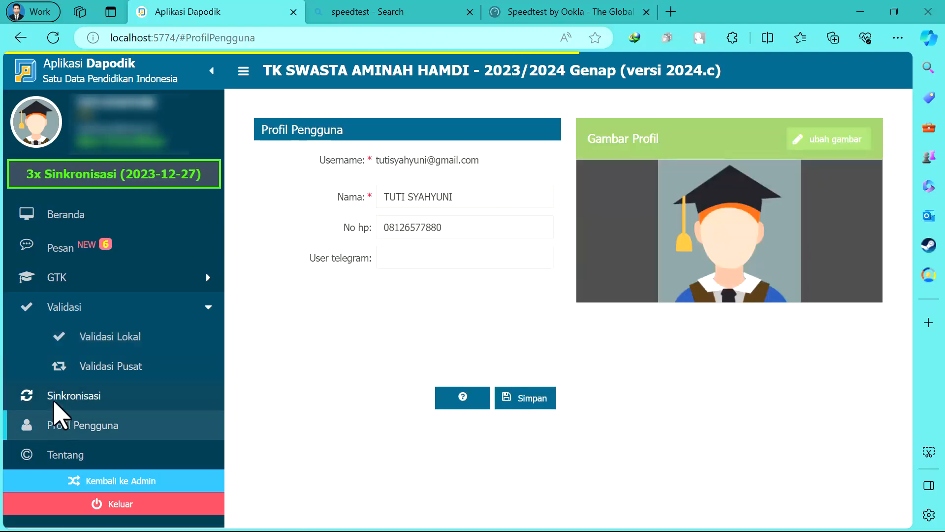
left_click(54, 402)
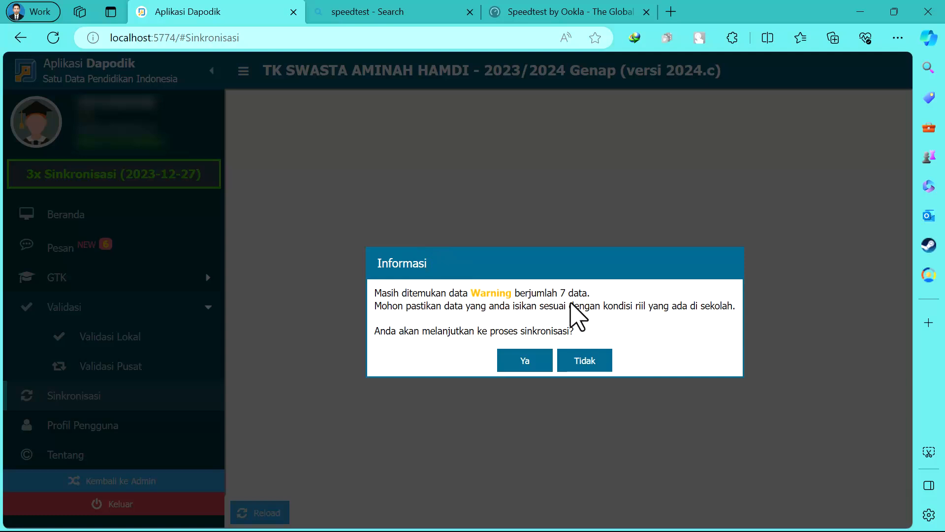
left_click(510, 362)
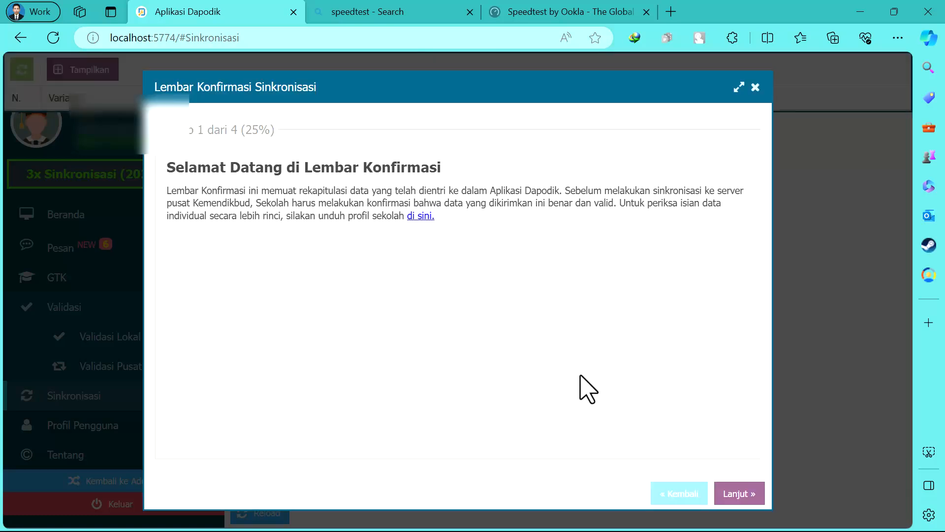
left_click(752, 492)
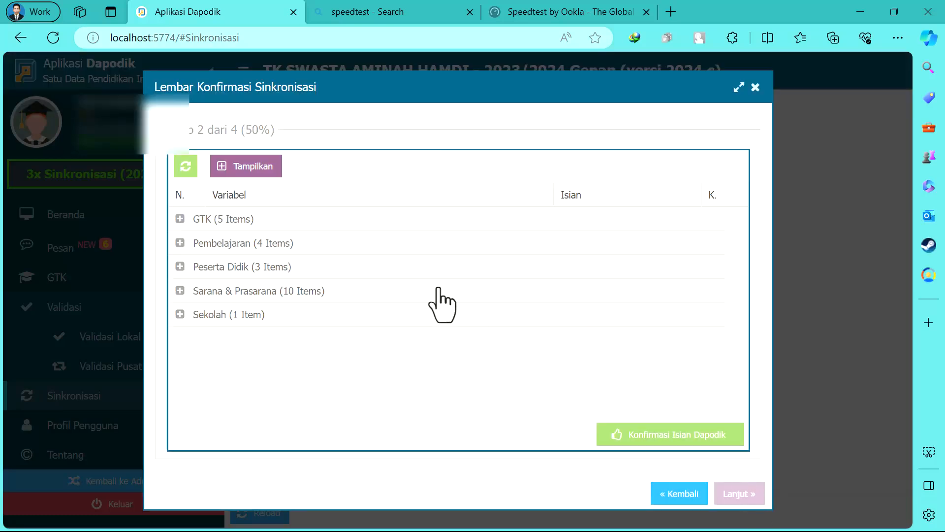
Step: Expand all categories of the data recap and mark all 23 variables as confirmed, from Jumlah Guru Induk through Status BOSP
left_click(235, 165)
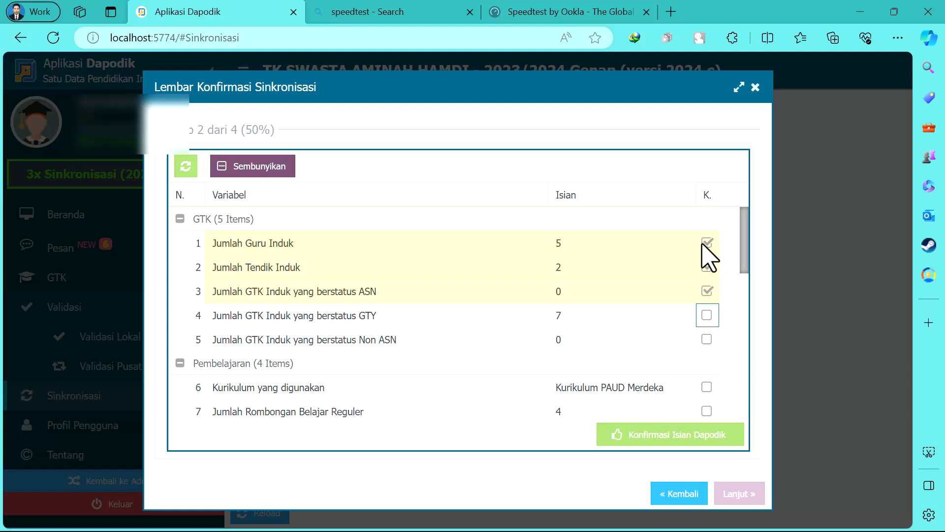
key("Tab")
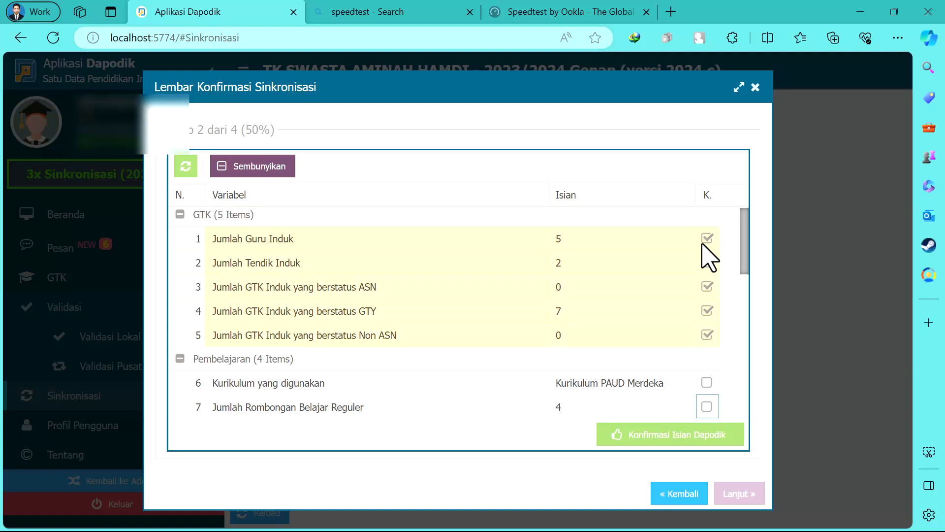
key("Tab")
key("Tab")
key("Tab")
key("Tab")
key("Tab")
key("Tab")
key("Tab")
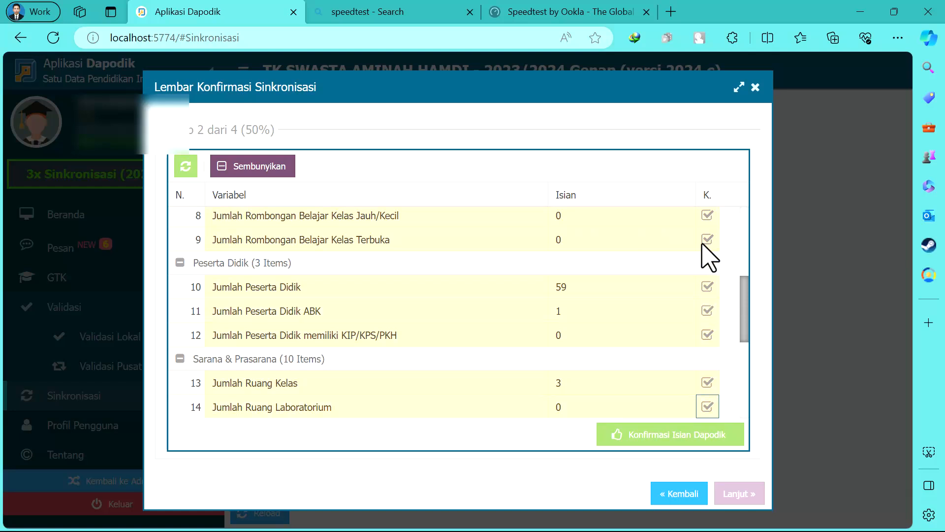
key("Tab")
key("Tab")
key("Tab")
key("Tab")
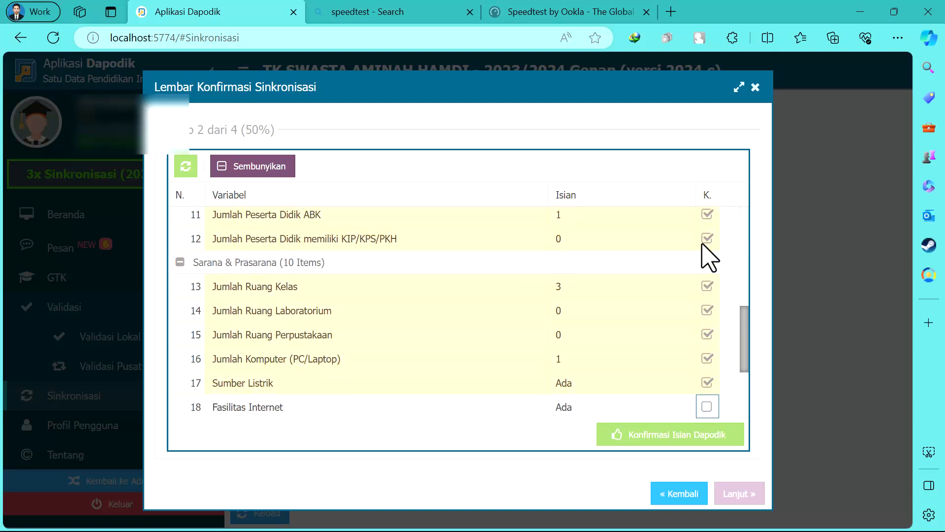
key("Tab")
key("Tab")
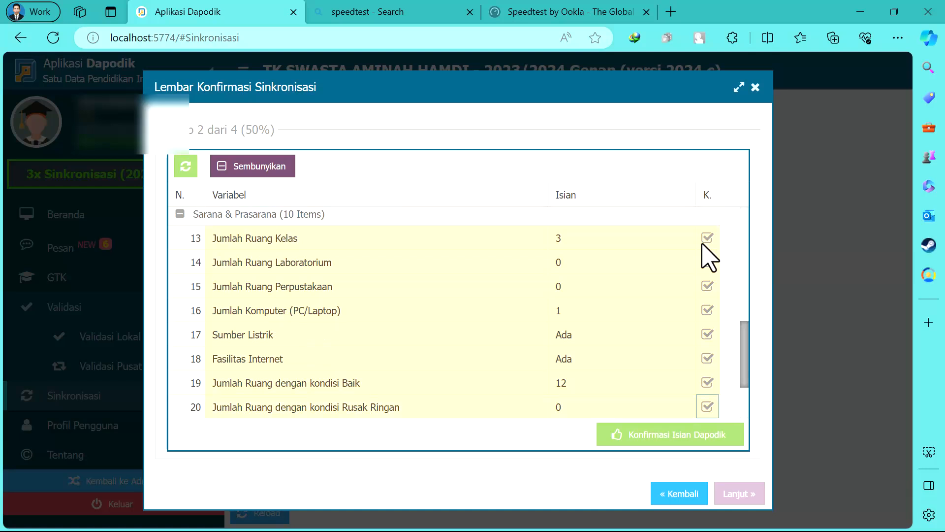
key("Tab")
key("space")
key("Tab")
key("space")
key("Tab")
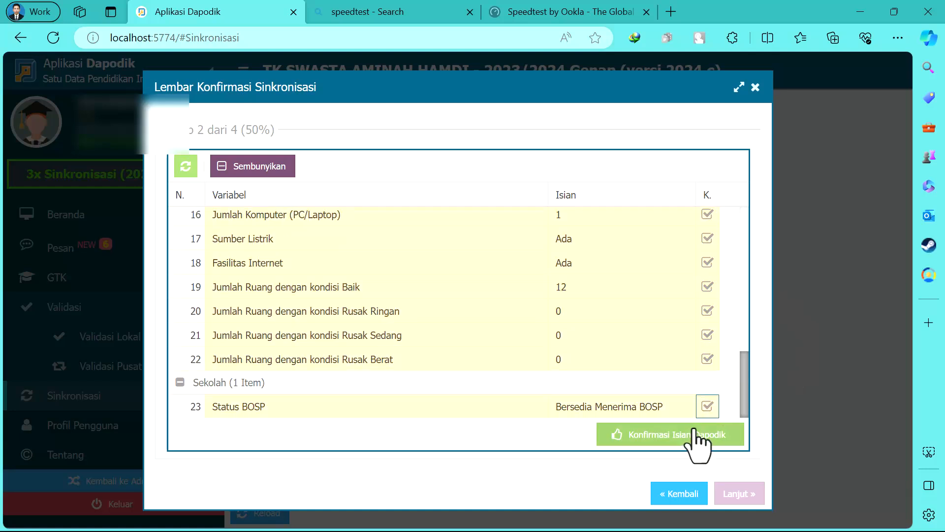
Step: Confirm the Dapodik entries, then save and confirm the prefilled Ketersediaan Sarana dan Prasarana answers
left_click(681, 434)
left_click(427, 458)
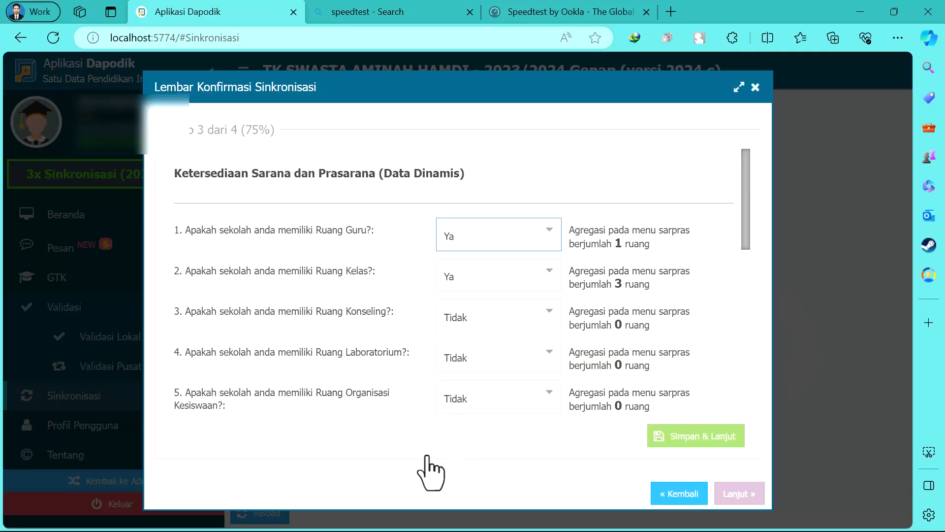
left_click(709, 436)
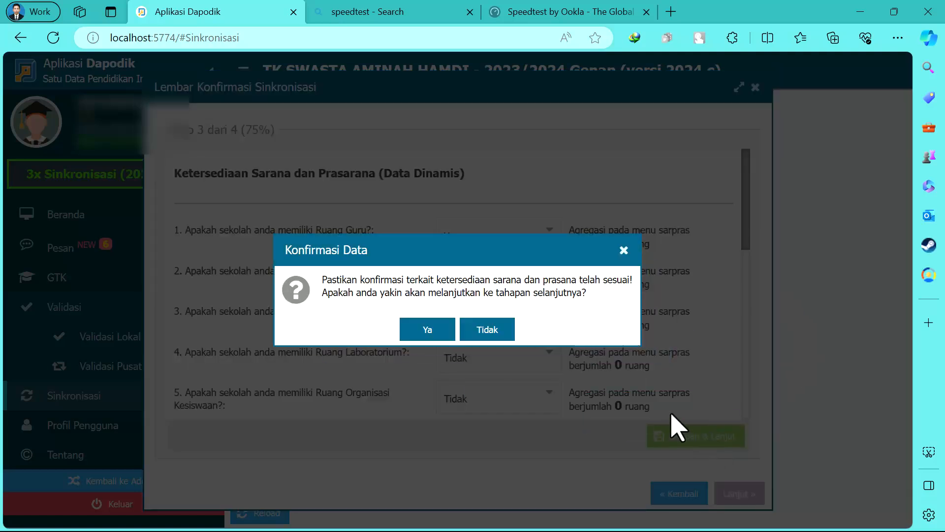
left_click(433, 329)
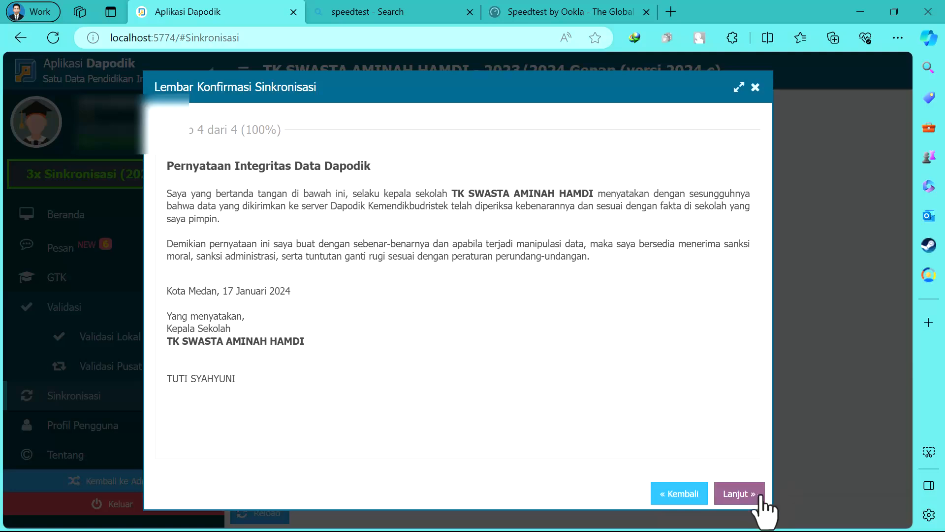
Step: Accept the Pernyataan Integritas Data Dapodik and start the synchronization with the server
left_click(738, 492)
left_click(435, 323)
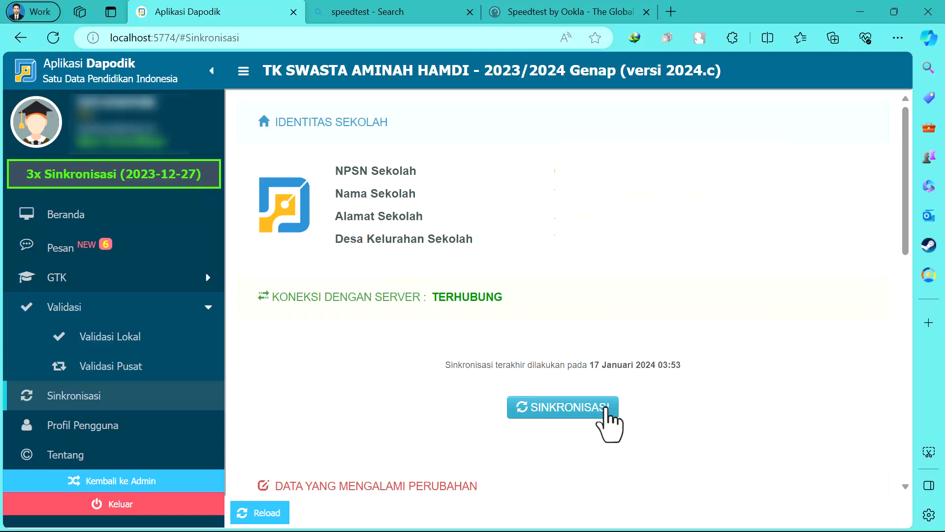
left_click(568, 413)
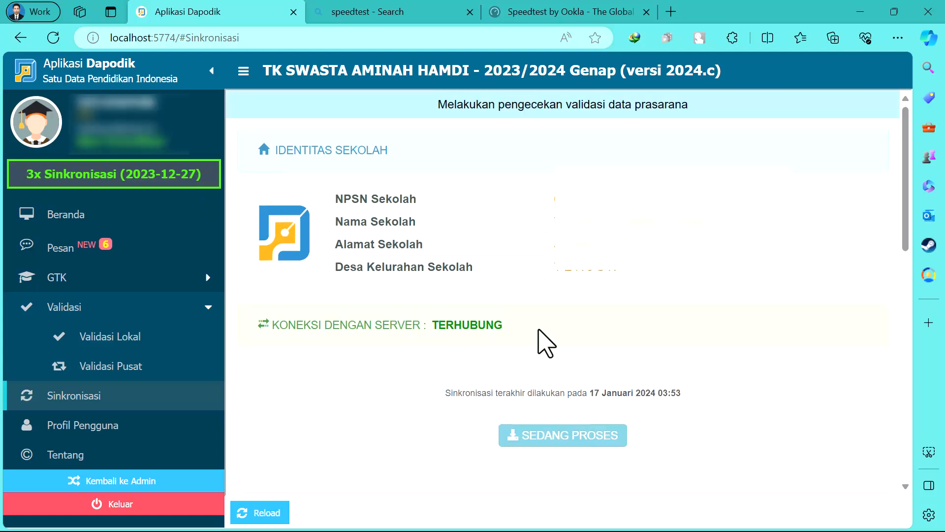